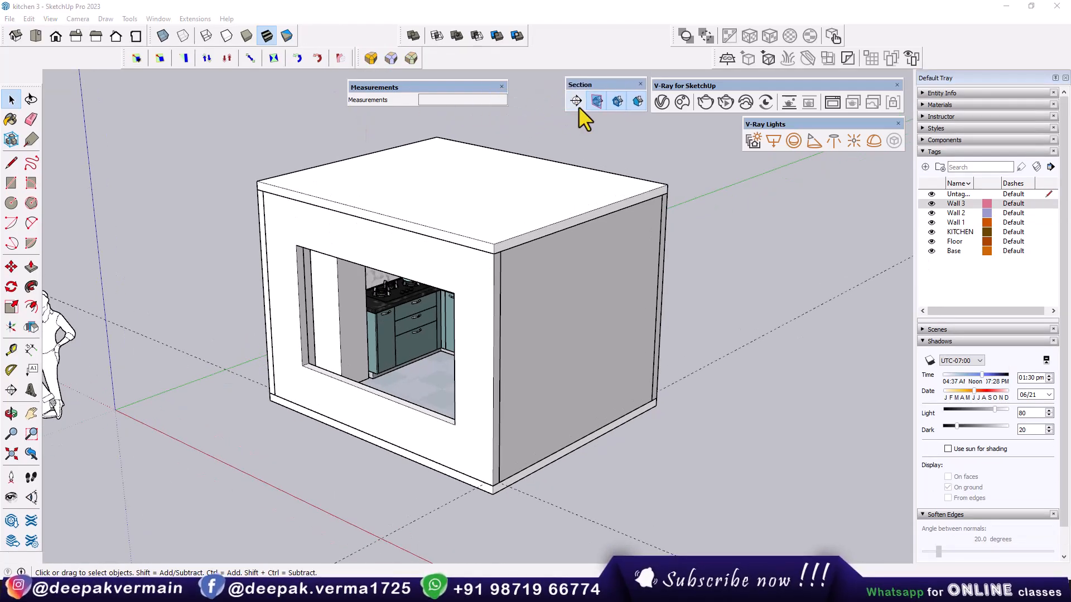
Place a section plane on the room's outer side wall, naming it Section 2 with symbol 2
{"action": "left_click", "coordinate": [578, 103]}
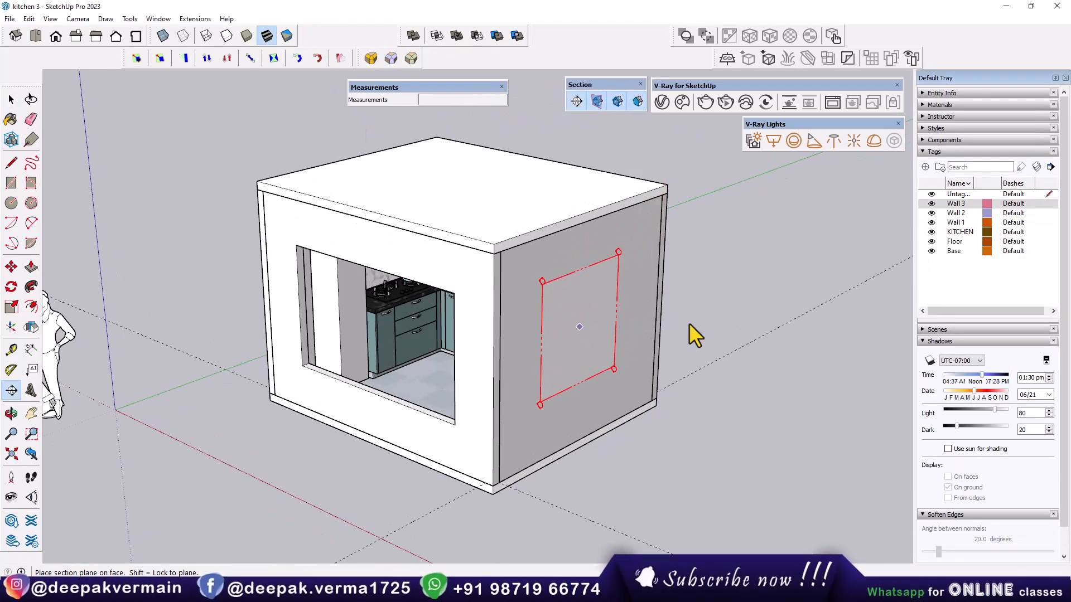
{"action": "left_click", "coordinate": [589, 341]}
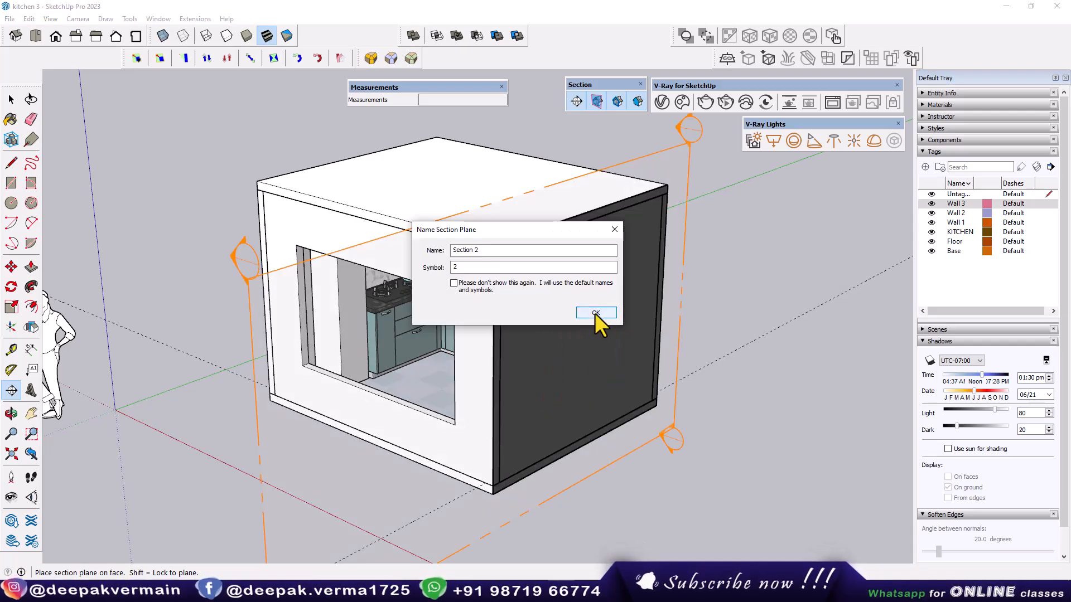
{"action": "left_click", "coordinate": [594, 313]}
Move the new section plane inward past the side wall so that it cuts into the kitchen
{"action": "scroll", "coordinate": [665, 422], "scroll_direction": "down", "scroll_amount": 2}
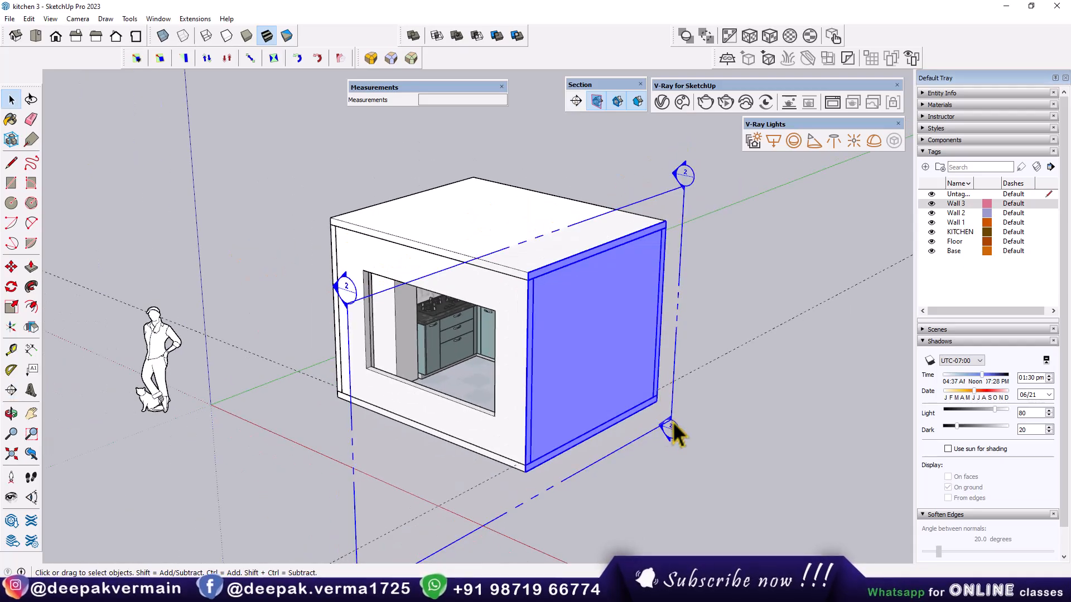
{"action": "scroll", "coordinate": [663, 424], "scroll_direction": "down", "scroll_amount": 1}
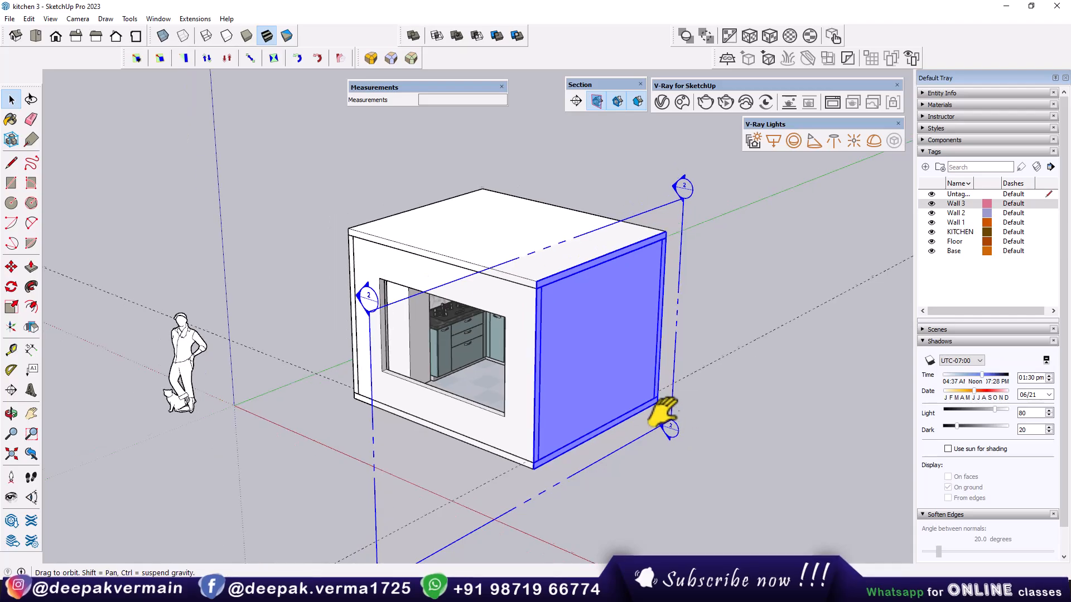
{"action": "key", "text": "m"}
{"action": "left_click", "coordinate": [651, 402]}
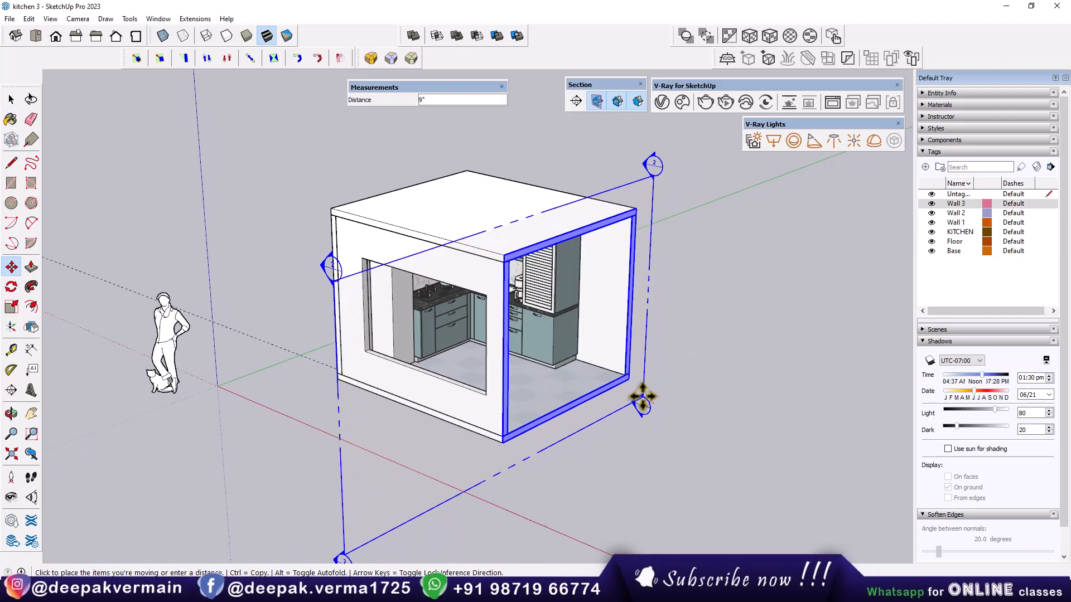
{"action": "left_click", "coordinate": [644, 385]}
{"action": "key", "text": "space"}
Rotate the section plane about 35 degrees horizontally so that it cuts diagonally across the room's front corner
{"action": "scroll", "coordinate": [485, 334], "scroll_direction": "up", "scroll_amount": 6}
{"action": "middle_click_drag", "start_coordinate": [480, 329], "coordinate": [516, 298]}
{"action": "scroll", "coordinate": [377, 292], "scroll_direction": "up", "scroll_amount": 3}
{"action": "key", "text": "space"}
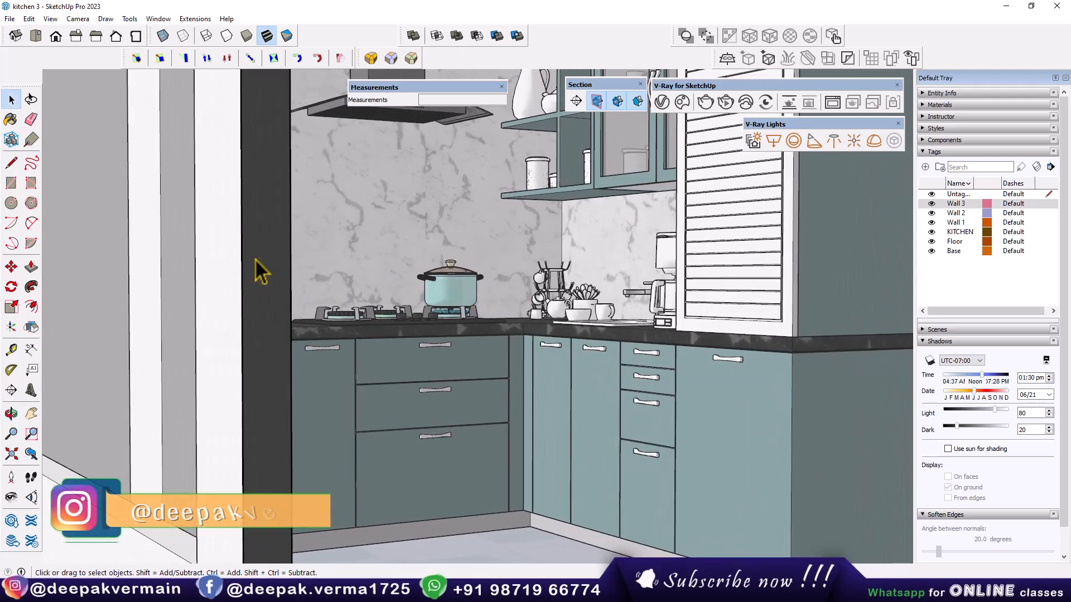
{"action": "scroll", "coordinate": [316, 287], "scroll_direction": "down", "scroll_amount": 8}
{"action": "scroll", "coordinate": [490, 383], "scroll_direction": "down", "scroll_amount": 8}
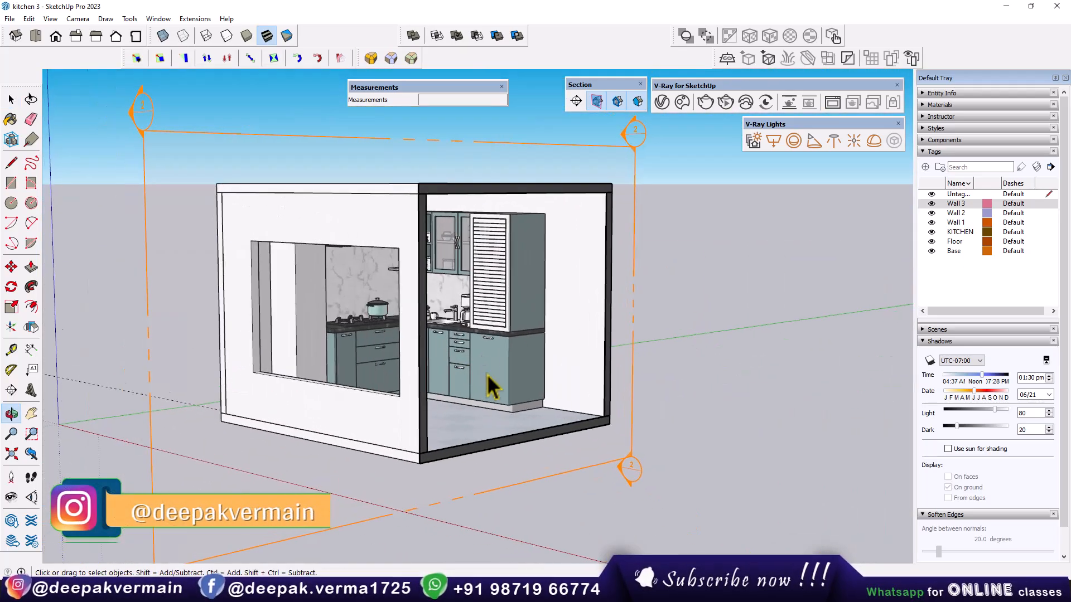
{"action": "middle_click_drag", "start_coordinate": [490, 382], "coordinate": [636, 451]}
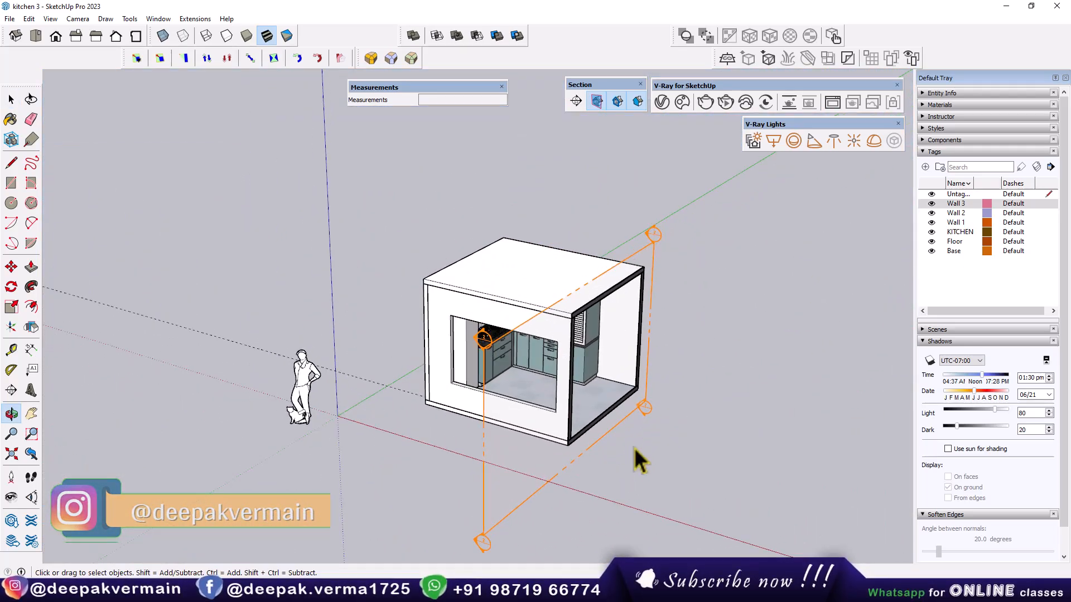
{"action": "left_click", "coordinate": [645, 406]}
{"action": "left_click", "coordinate": [12, 287]}
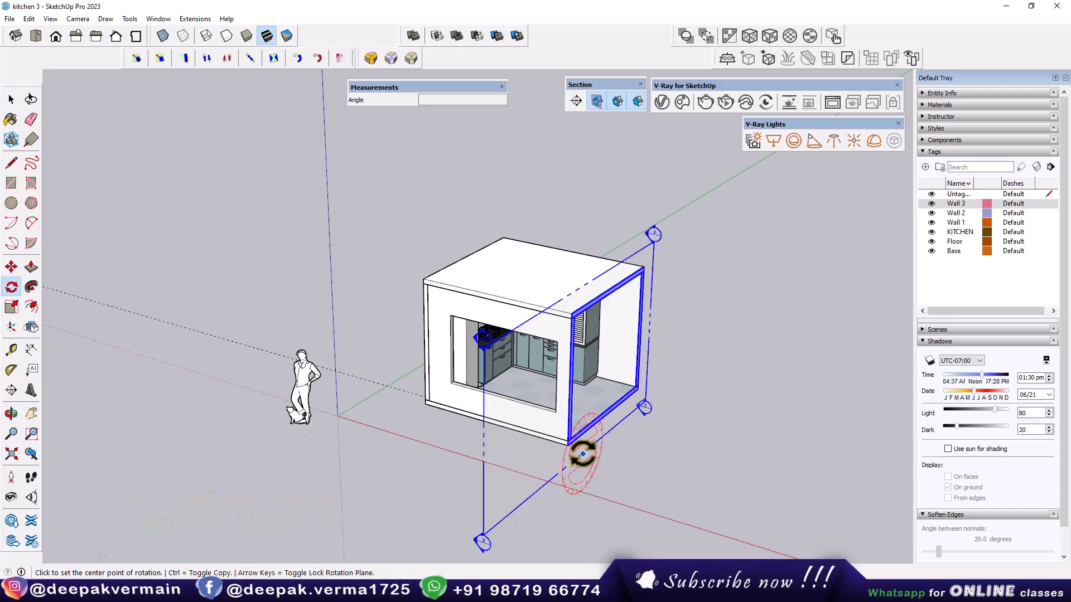
{"action": "left_click", "coordinate": [582, 454]}
{"action": "left_click", "coordinate": [623, 427]}
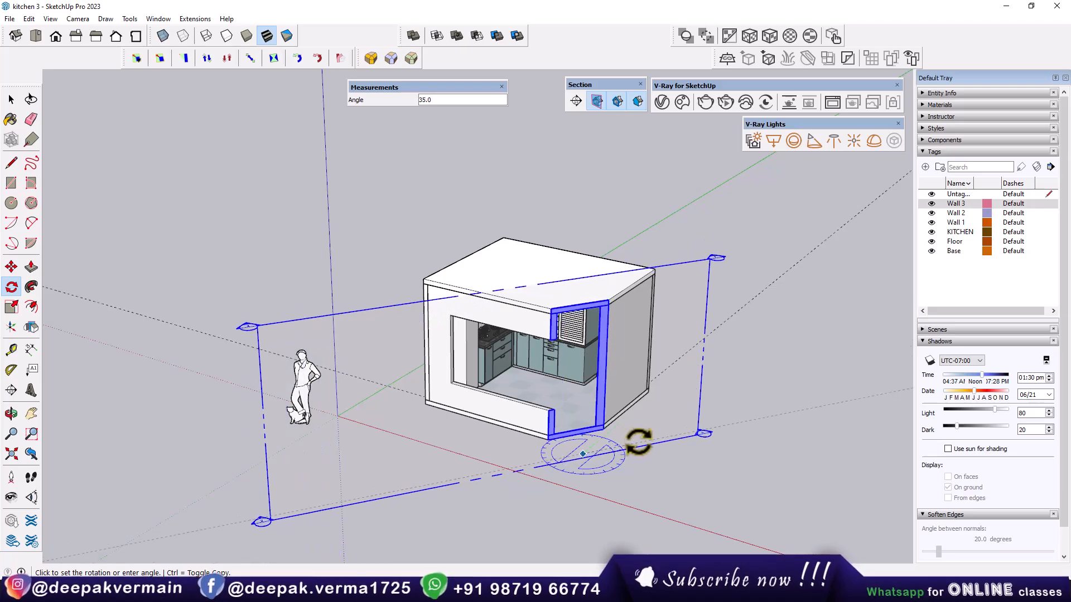
{"action": "left_click", "coordinate": [640, 439]}
Move the angled section plane about 2' 4" farther into the room
{"action": "middle_click_drag", "start_coordinate": [643, 439], "coordinate": [414, 470]}
{"action": "key", "text": "m"}
{"action": "left_click", "coordinate": [526, 498]}
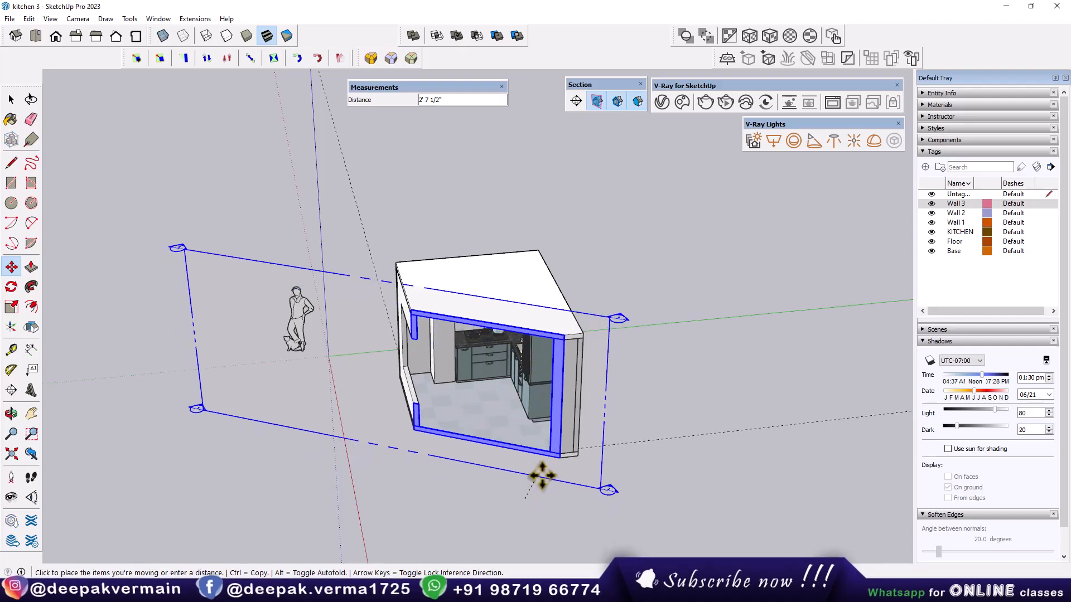
{"action": "left_click", "coordinate": [536, 480]}
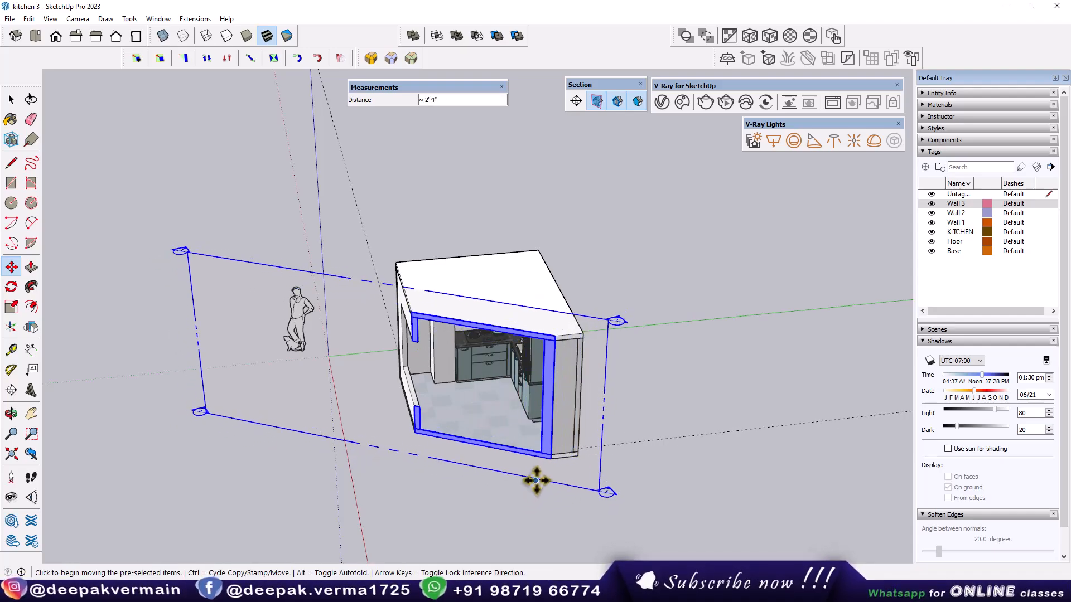
Rotate the section plane about 10 degrees more around a point on its lower edge
{"action": "left_click", "coordinate": [11, 287]}
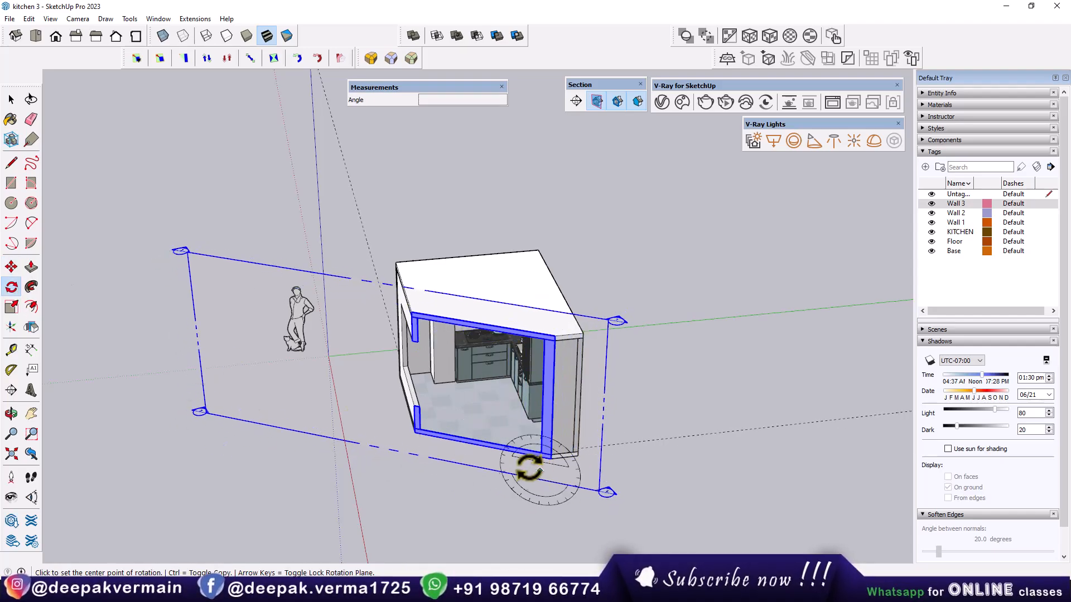
{"action": "left_click", "coordinate": [426, 456]}
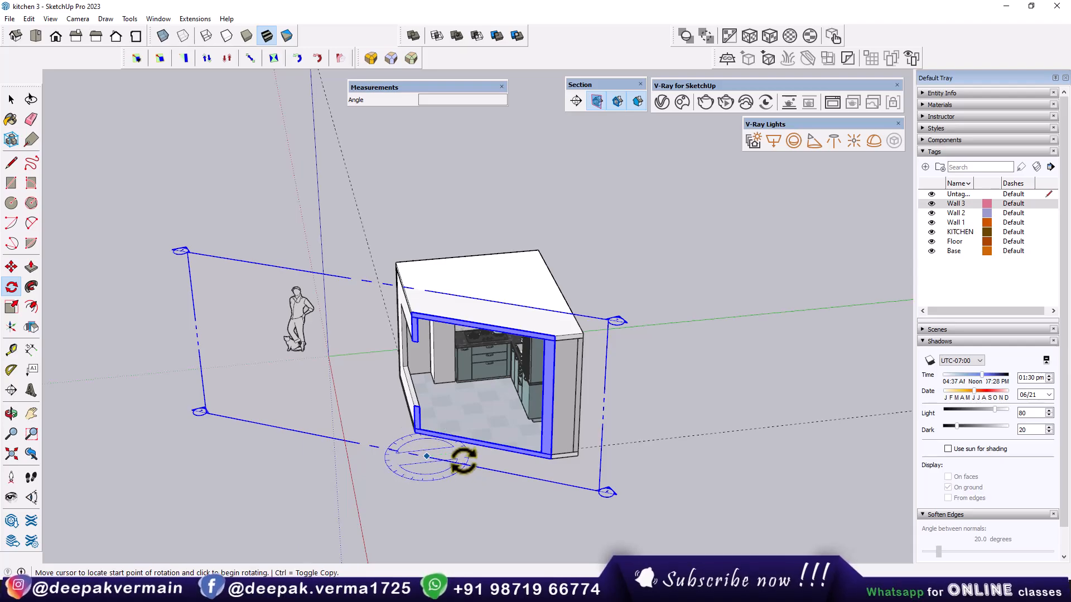
{"action": "left_click", "coordinate": [487, 467]}
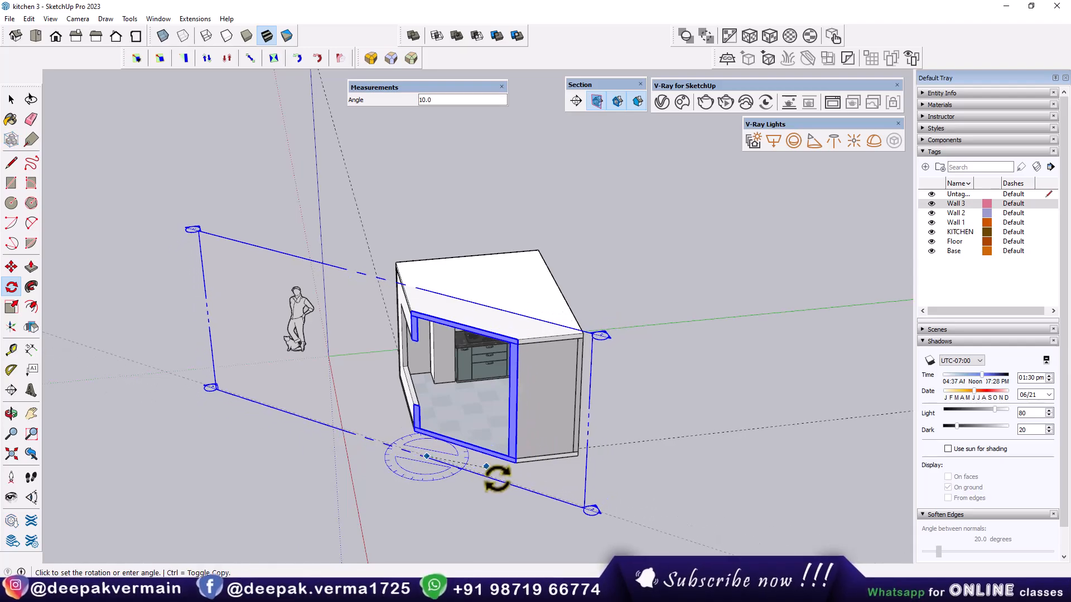
{"action": "left_click", "coordinate": [497, 478]}
Shift the rotated section plane slightly so that the cut exposes the whole kitchen corner from the front
{"action": "key", "text": "m"}
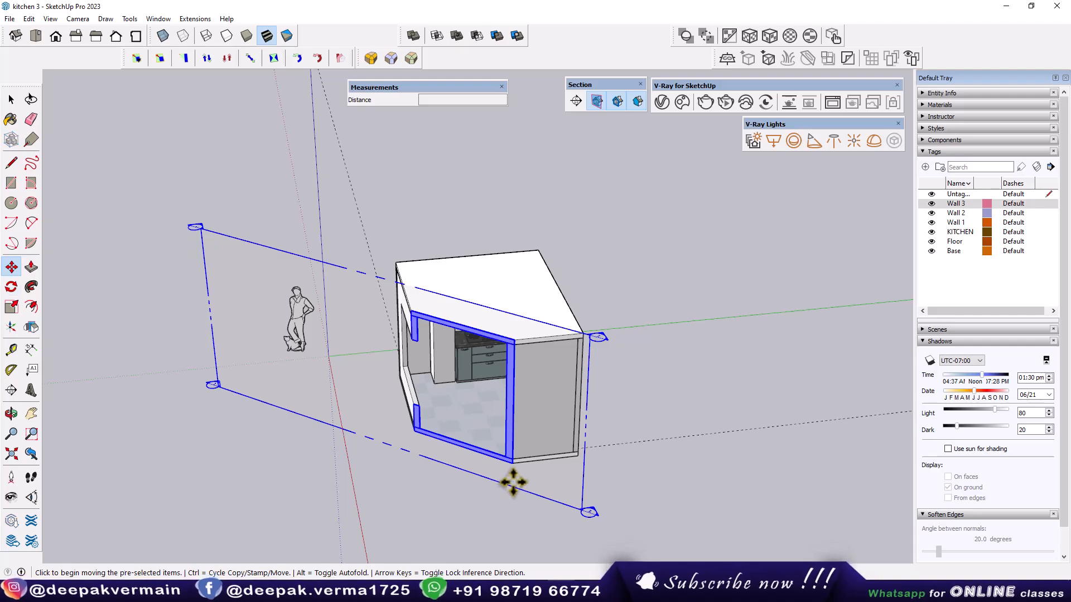
{"action": "left_click", "coordinate": [509, 480]}
{"action": "left_click", "coordinate": [521, 469]}
{"action": "middle_click_drag", "start_coordinate": [495, 476], "coordinate": [667, 348]}
{"action": "key", "text": "space"}
{"action": "scroll", "coordinate": [514, 328], "scroll_direction": "up", "scroll_amount": 6}
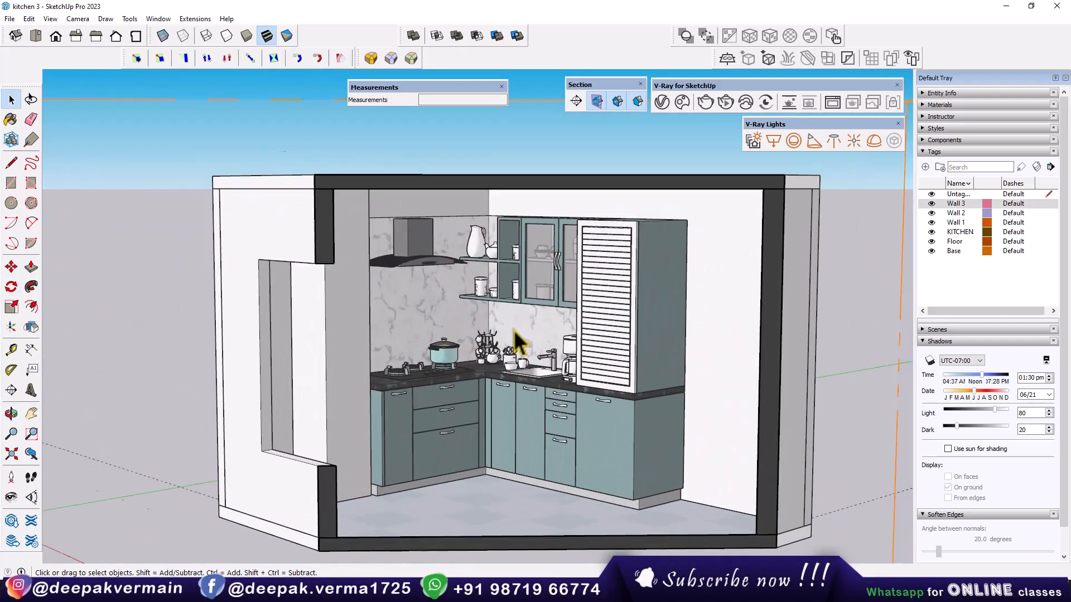
{"action": "scroll", "coordinate": [510, 369], "scroll_direction": "down", "scroll_amount": 4}
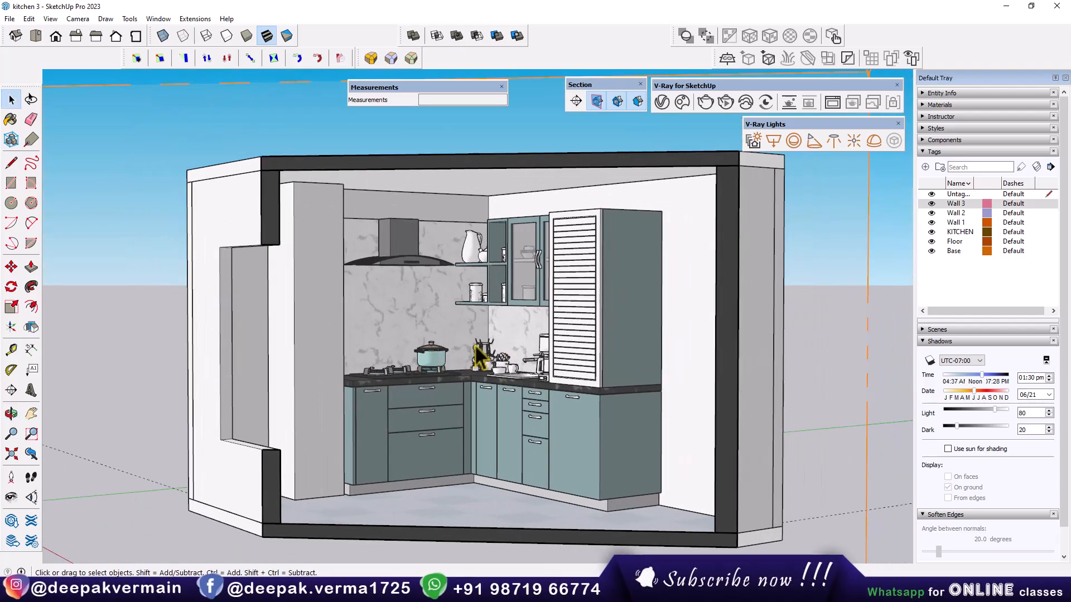
Turn on Safe Frame in the V-Ray render output settings and close the Asset Editor
{"action": "left_click", "coordinate": [662, 102]}
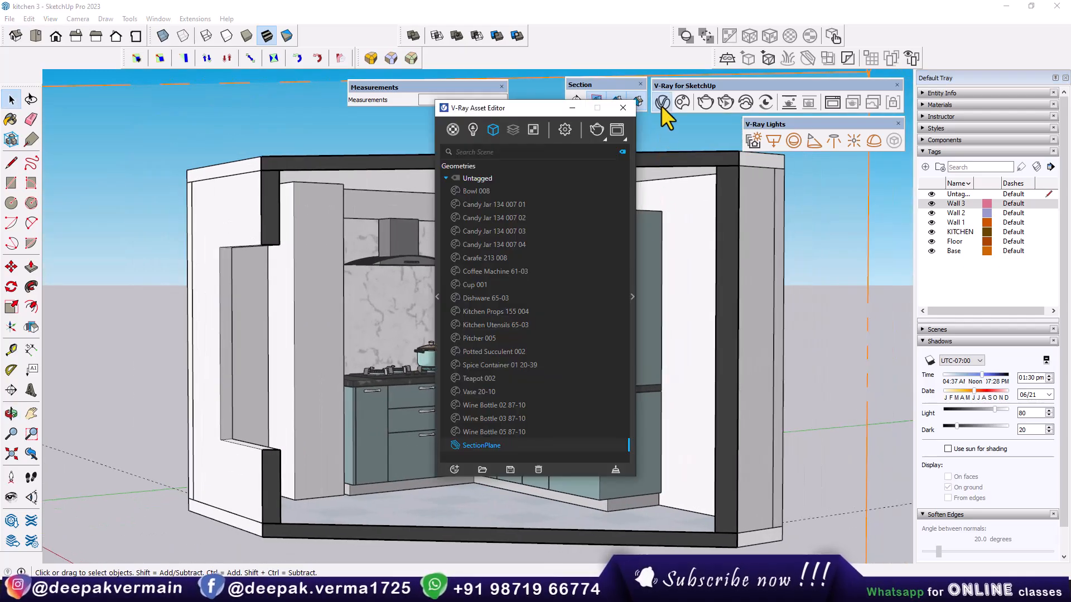
{"action": "left_click", "coordinate": [565, 130]}
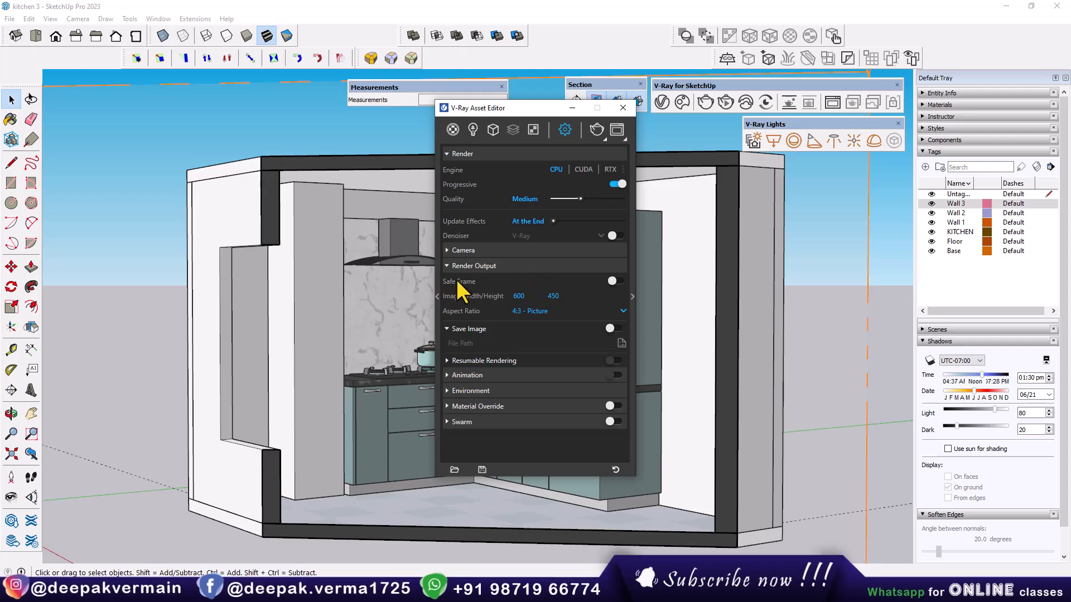
{"action": "left_click", "coordinate": [617, 281]}
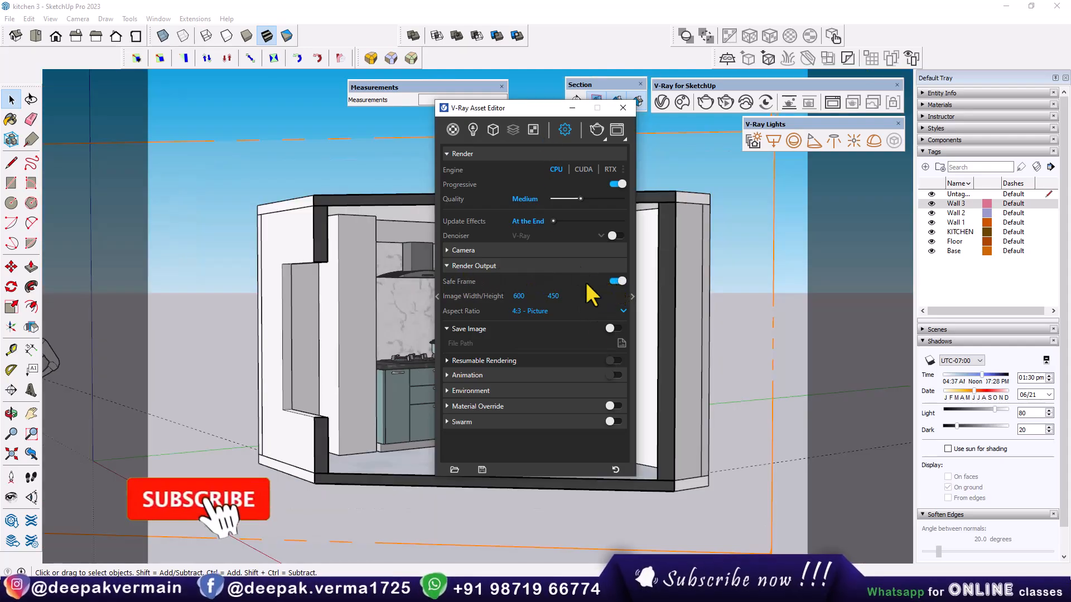
{"action": "left_click_drag", "start_coordinate": [515, 109], "coordinate": [732, 112]}
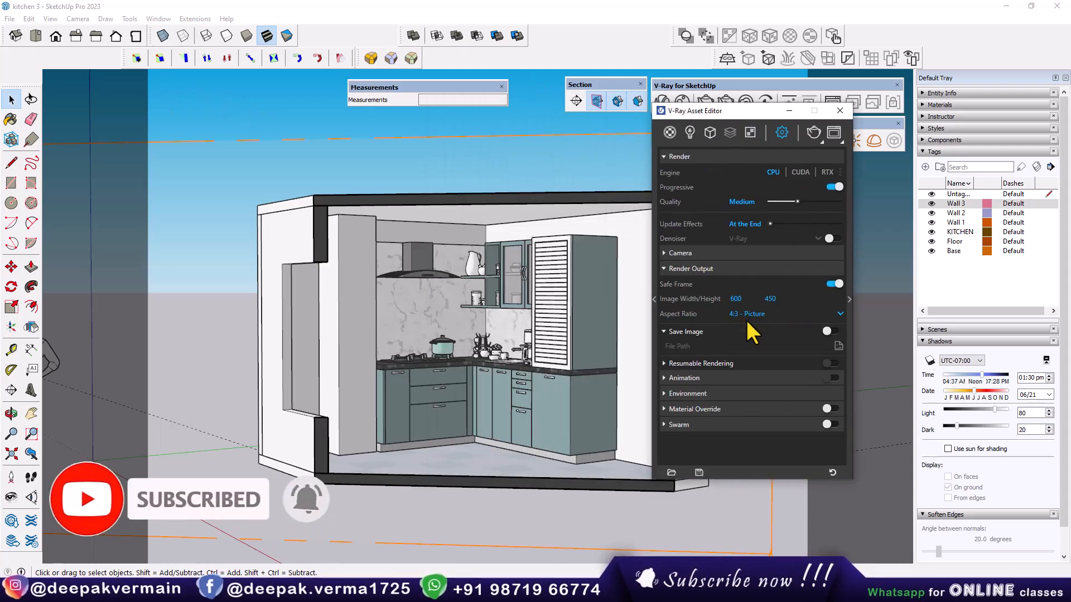
{"action": "left_click", "coordinate": [840, 111]}
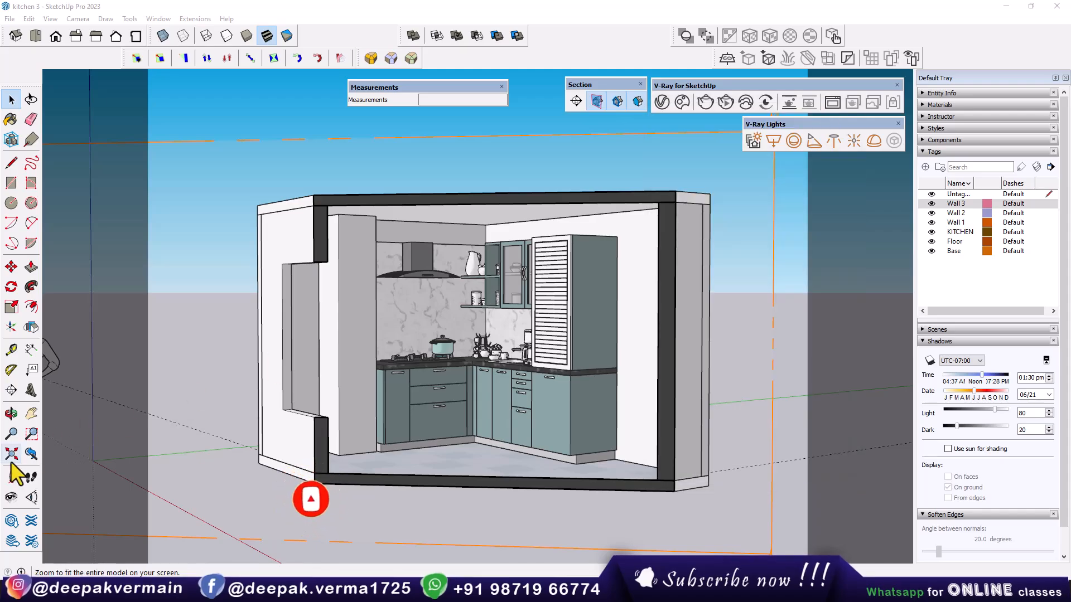
Set the camera's field of view to 35 degrees and frame the kitchen cabinets closely within the safe frame
{"action": "left_click", "coordinate": [11, 433]}
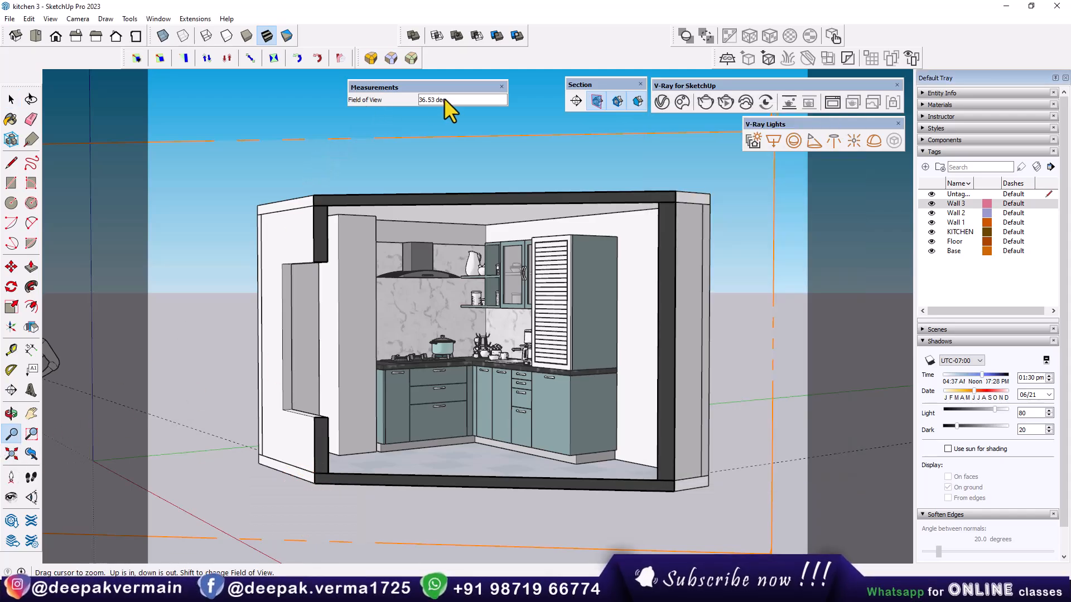
{"action": "type", "text": "35"}
{"action": "key", "text": "Return"}
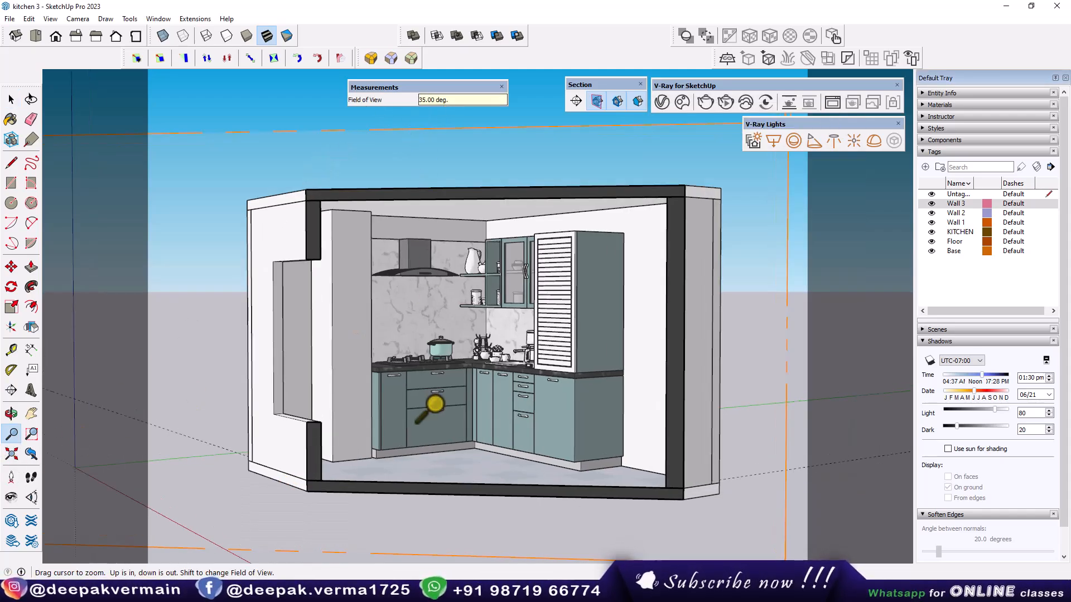
{"action": "scroll", "coordinate": [466, 393], "scroll_direction": "up", "scroll_amount": 5}
{"action": "middle_click_drag", "start_coordinate": [466, 392], "coordinate": [563, 350]}
{"action": "middle_click_drag", "start_coordinate": [563, 350], "coordinate": [547, 372], "text": "shift"}
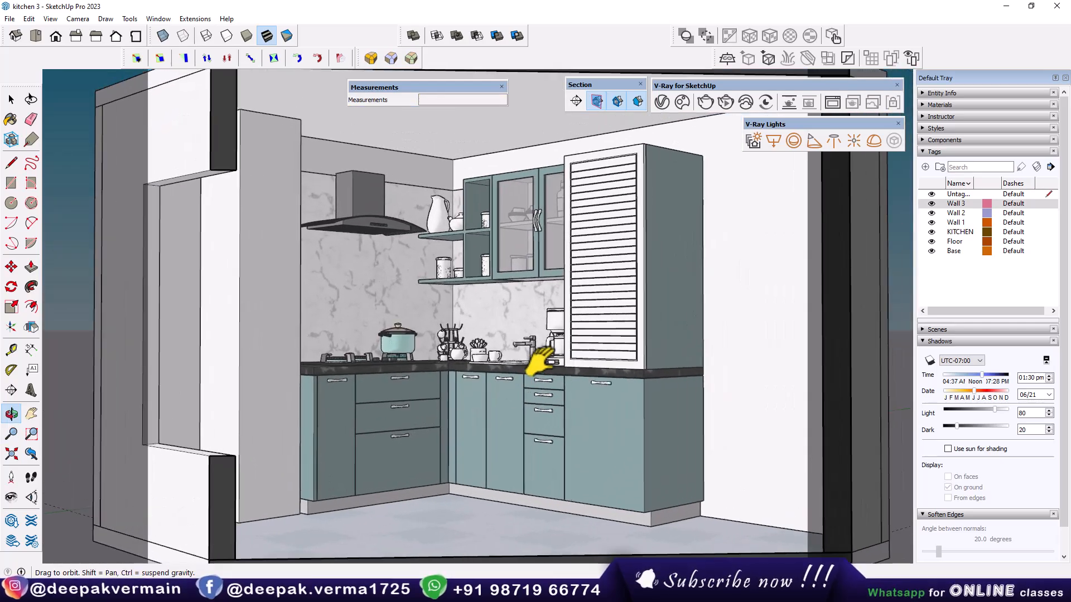
{"action": "scroll", "coordinate": [500, 376], "scroll_direction": "up", "scroll_amount": 1}
{"action": "scroll", "coordinate": [535, 373], "scroll_direction": "up", "scroll_amount": 1}
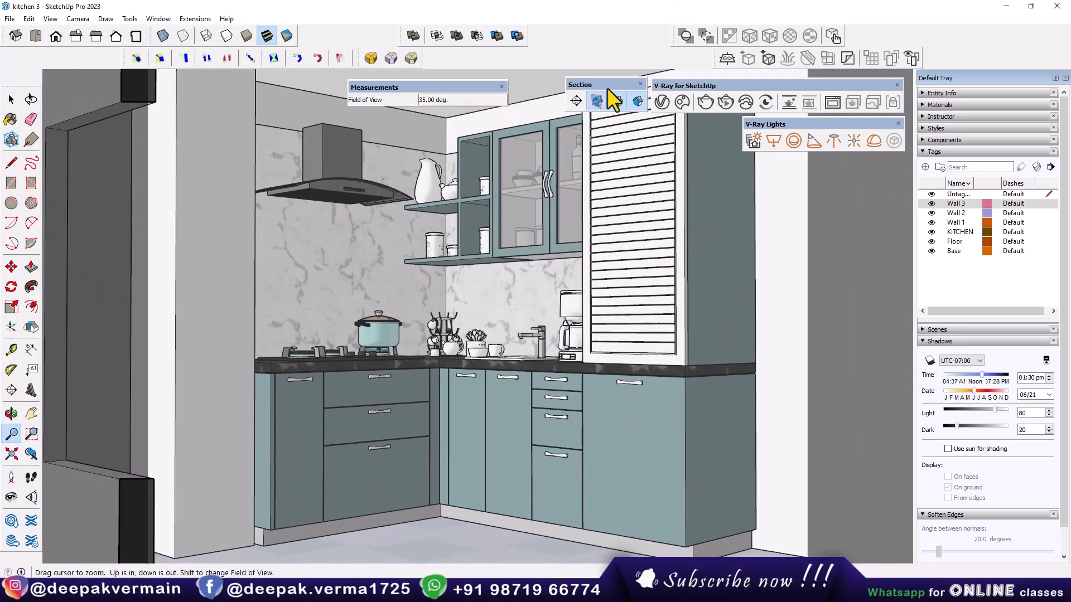
Dock the floating Section, V-Ray for SketchUp, V-Ray Lights and Measurements toolbars above the drawing area
{"action": "left_click_drag", "start_coordinate": [606, 88], "coordinate": [509, 48]}
{"action": "mouse_move", "coordinate": [683, 85]}
{"action": "left_mouse_down"}
{"action": "mouse_move", "coordinate": [544, 52]}
{"action": "mouse_move", "coordinate": [485, 59]}
{"action": "left_mouse_up"}
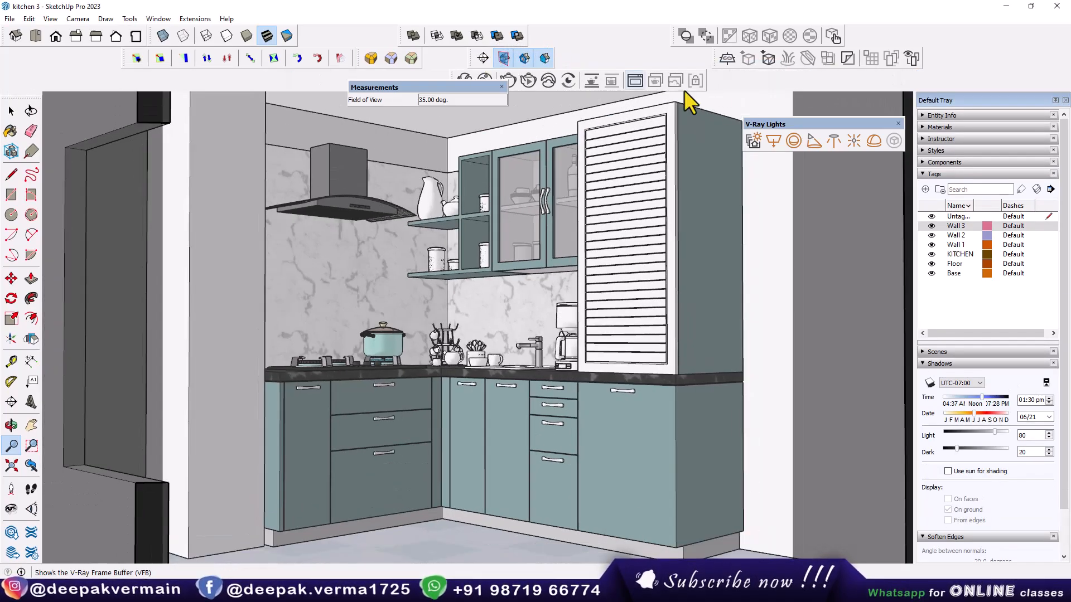
{"action": "left_click_drag", "start_coordinate": [773, 126], "coordinate": [685, 78]}
{"action": "left_click_drag", "start_coordinate": [441, 88], "coordinate": [351, 70]}
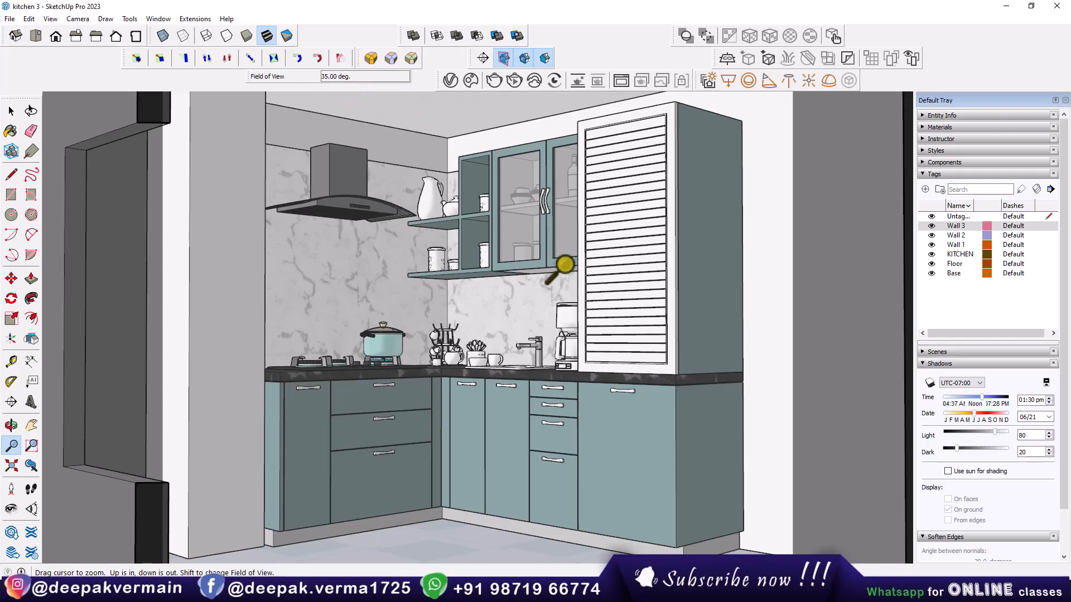
Switch the camera to two-point perspective and fine-tune the framing of the kitchen cabinets
{"action": "middle_click_drag", "start_coordinate": [565, 266], "coordinate": [538, 268], "text": "shift"}
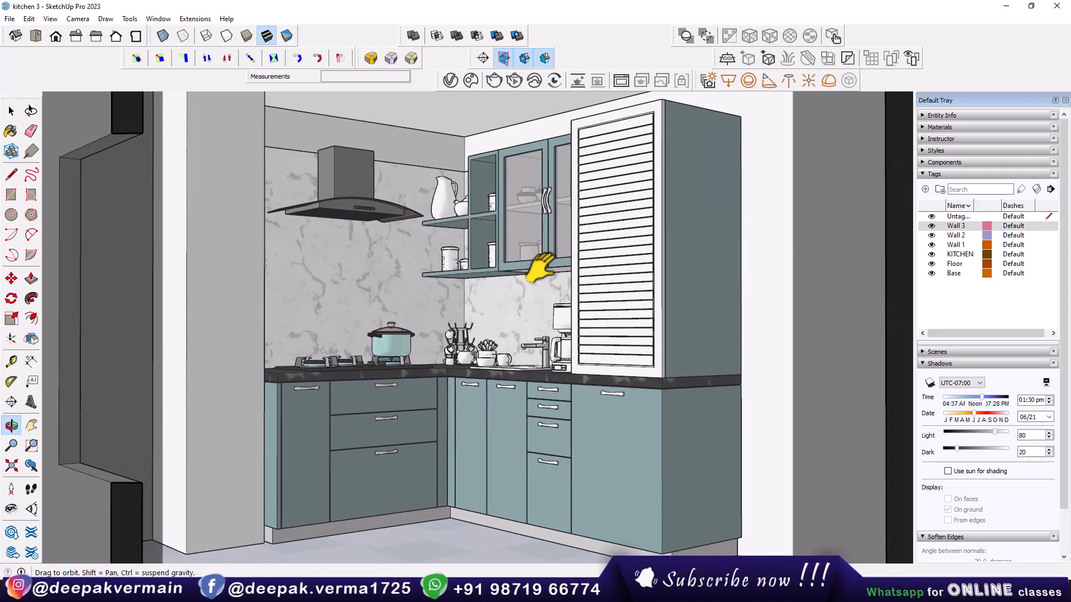
{"action": "key", "text": "z"}
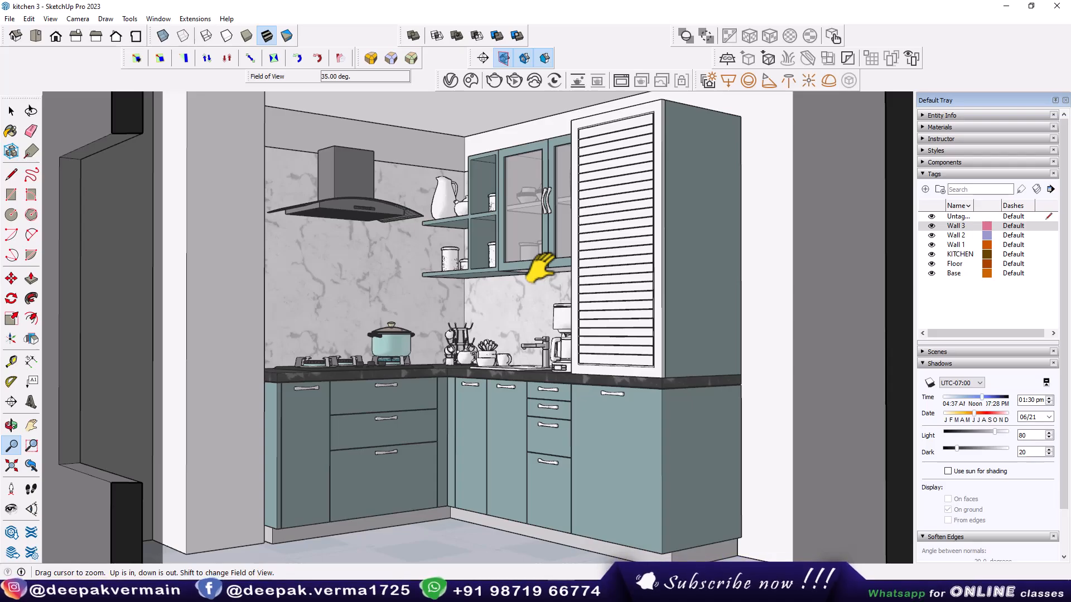
{"action": "left_click", "coordinate": [78, 19]}
{"action": "left_click", "coordinate": [98, 99]}
{"action": "left_click_drag", "start_coordinate": [442, 253], "coordinate": [434, 270]}
{"action": "left_click", "coordinate": [12, 446]}
{"action": "left_click_drag", "start_coordinate": [371, 325], "coordinate": [374, 336]}
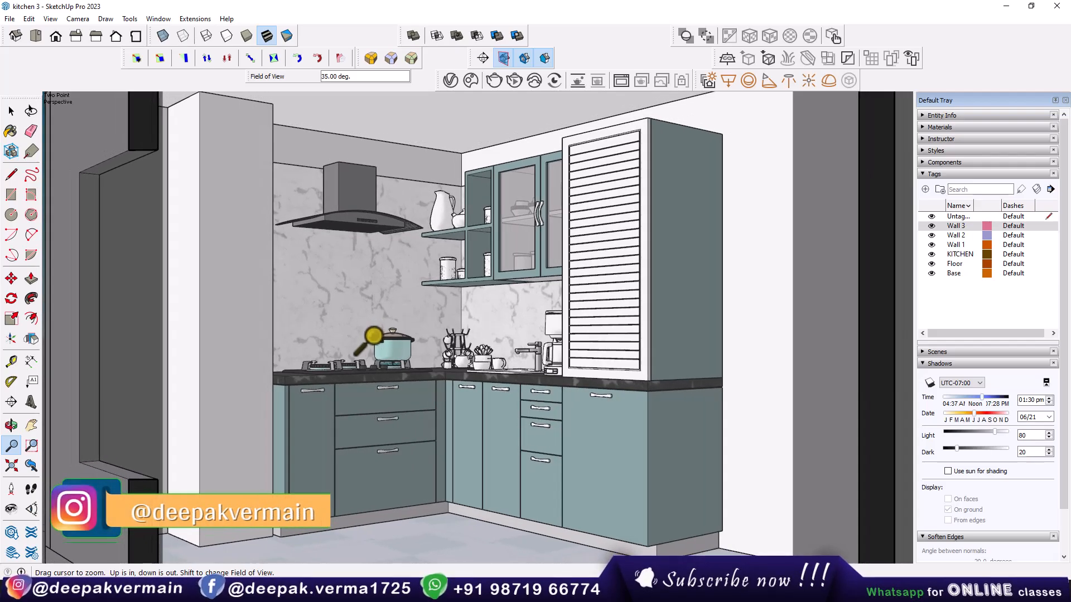
Save the current two-point perspective camera view as a new scene
{"action": "left_click", "coordinate": [77, 19]}
{"action": "mouse_move", "coordinate": [56, 26]}
{"action": "mouse_move", "coordinate": [75, 225]}
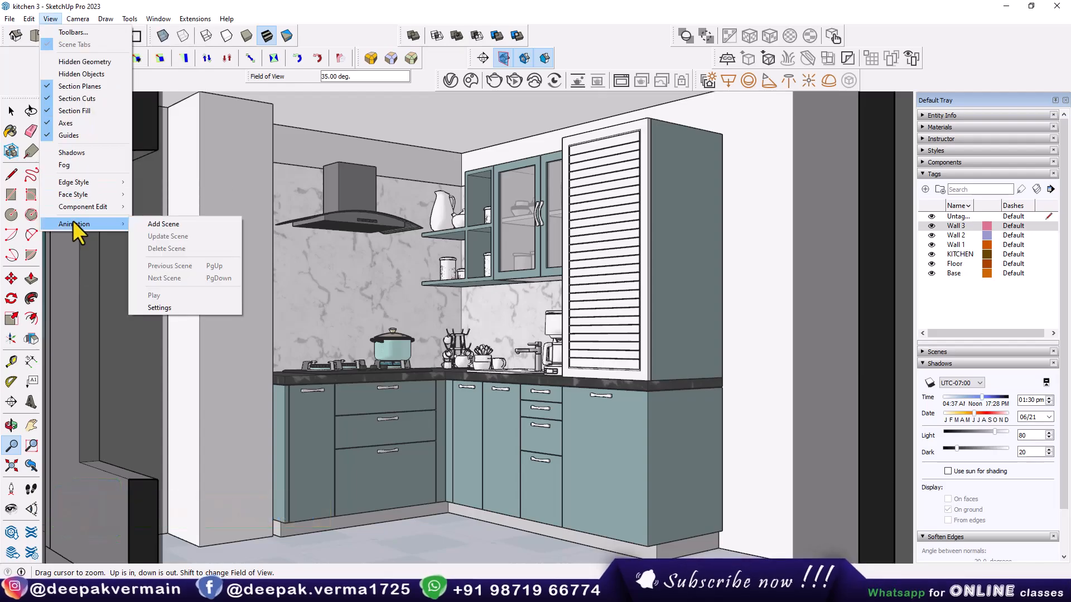
{"action": "left_click", "coordinate": [159, 226]}
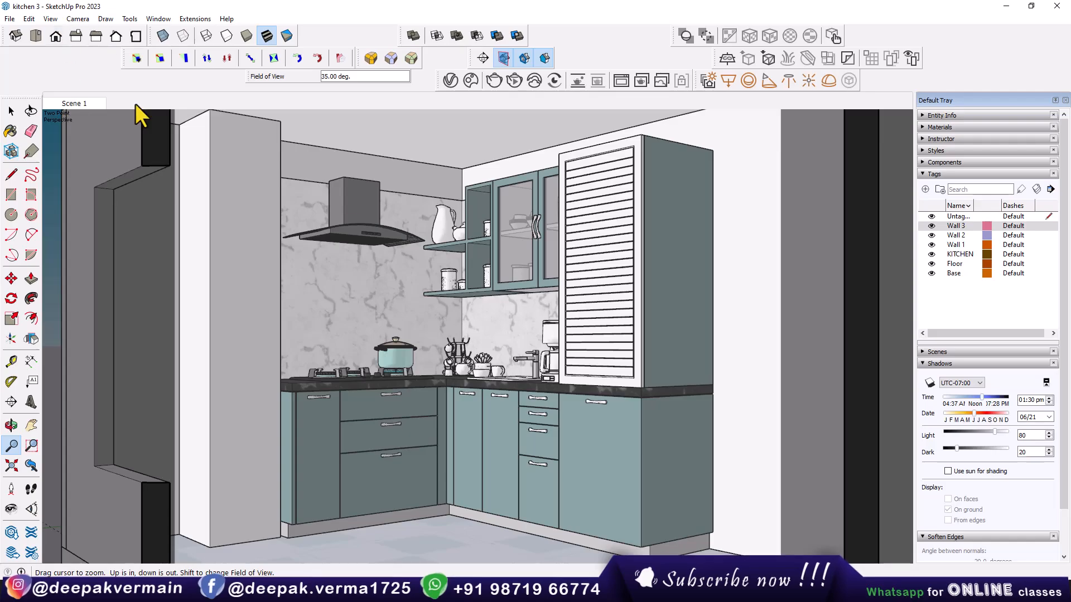
Add a second scene showing the whole sectioned room from outside, and return to Scene 1
{"action": "scroll", "coordinate": [419, 310], "scroll_direction": "down", "scroll_amount": 4}
{"action": "middle_click_drag", "start_coordinate": [421, 311], "coordinate": [519, 381]}
{"action": "scroll", "coordinate": [593, 377], "scroll_direction": "down", "scroll_amount": 2}
{"action": "scroll", "coordinate": [524, 344], "scroll_direction": "down", "scroll_amount": 2}
{"action": "right_click", "coordinate": [74, 106]}
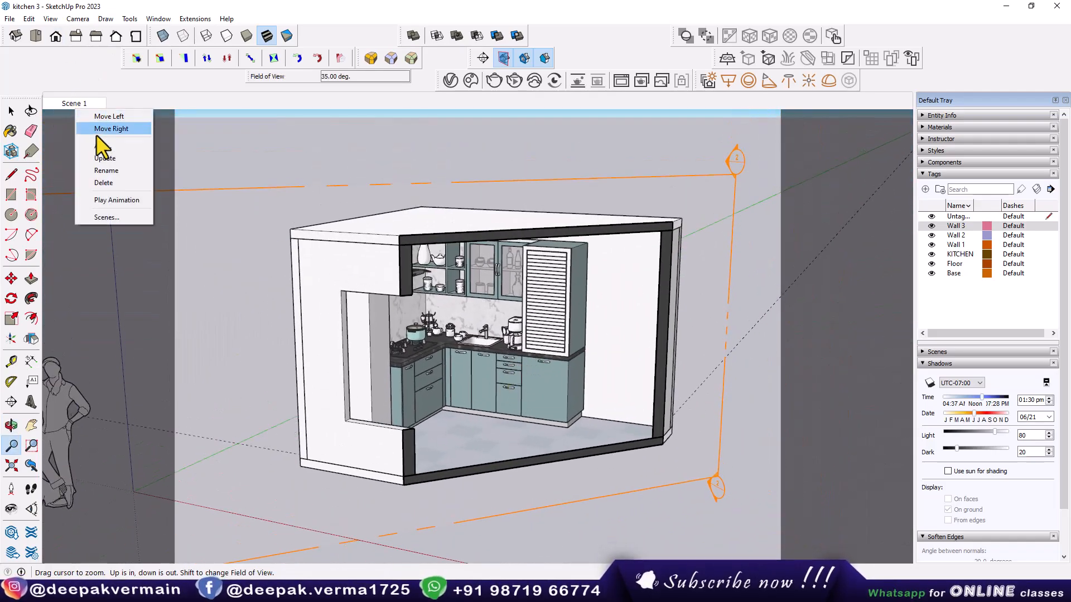
{"action": "left_click", "coordinate": [98, 145]}
{"action": "left_click", "coordinate": [102, 105]}
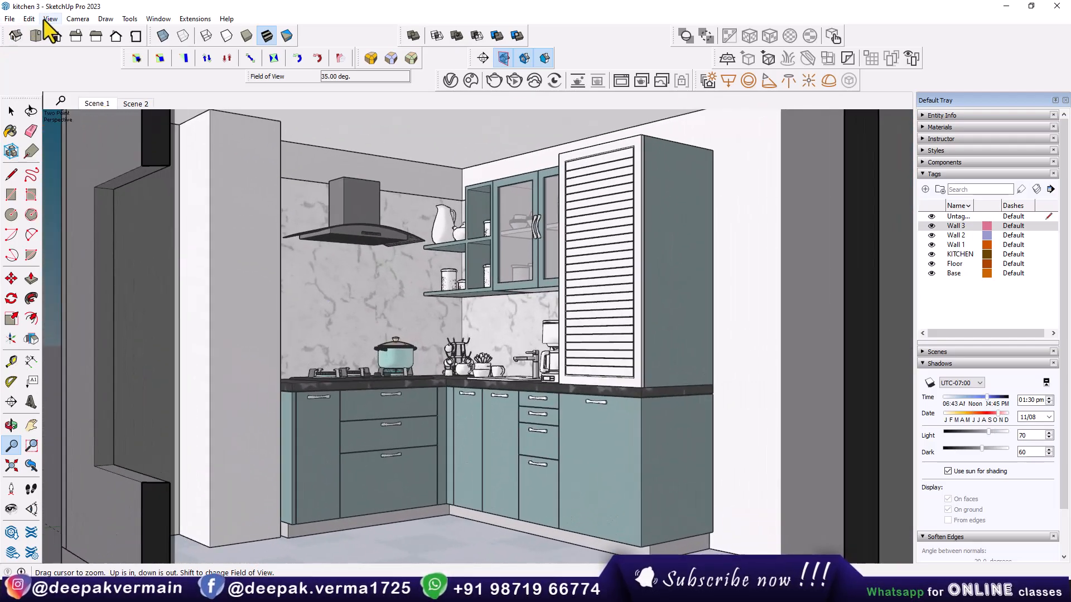
Disable scene transitions in the model's animation settings and test the switch between Scene 1 and Scene 2
{"action": "left_click", "coordinate": [49, 19]}
{"action": "mouse_move", "coordinate": [84, 222]}
{"action": "left_click", "coordinate": [162, 304]}
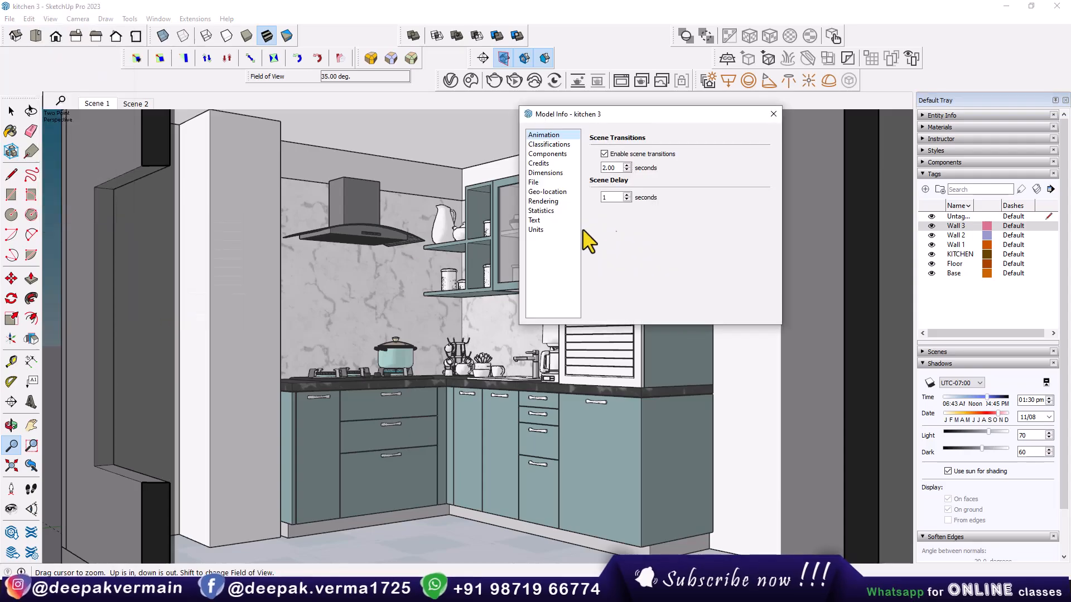
{"action": "left_click", "coordinate": [630, 156]}
{"action": "left_click", "coordinate": [779, 112]}
{"action": "left_click", "coordinate": [142, 104]}
{"action": "left_click", "coordinate": [98, 105]}
{"action": "left_click", "coordinate": [130, 105]}
{"action": "left_click", "coordinate": [112, 105]}
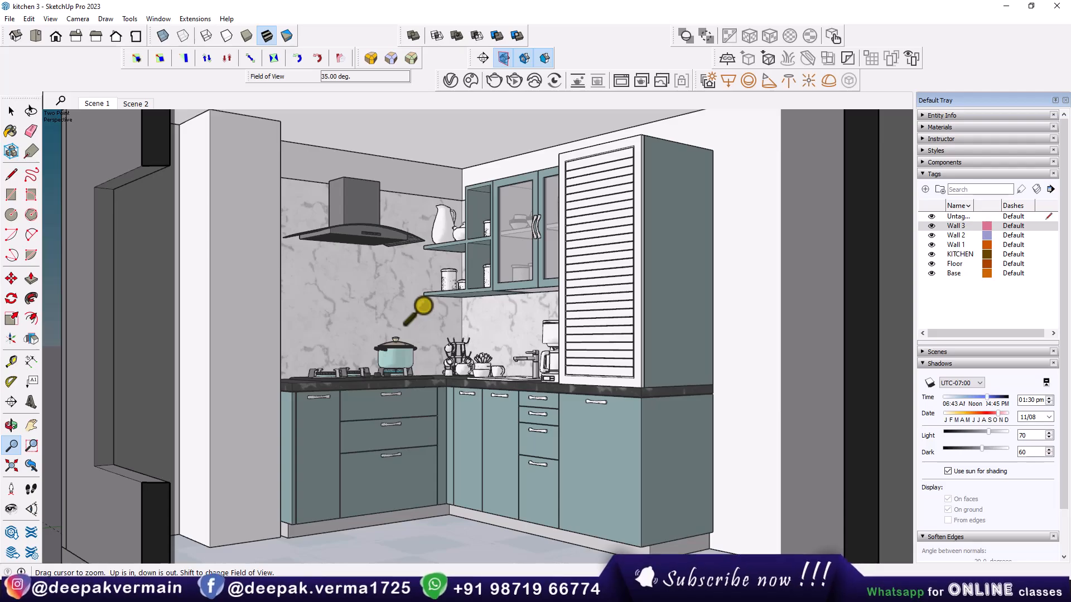
Start an interactive V-Ray render of Scene 1 and open the SunLight settings in an enlarged Asset Editor beside it
{"action": "left_click", "coordinate": [515, 79]}
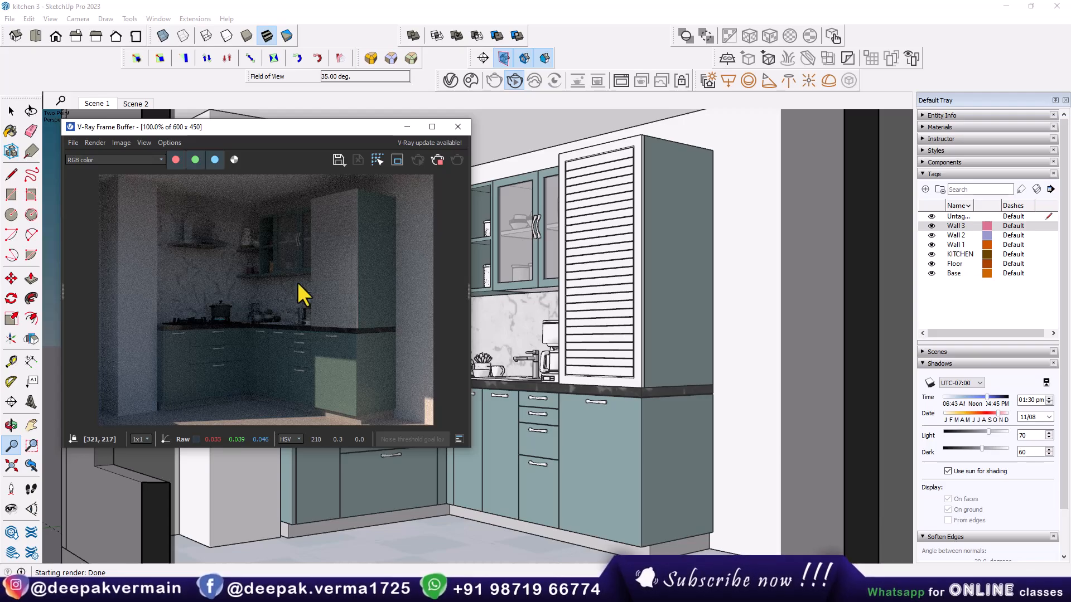
{"action": "left_click_drag", "start_coordinate": [307, 129], "coordinate": [242, 127]}
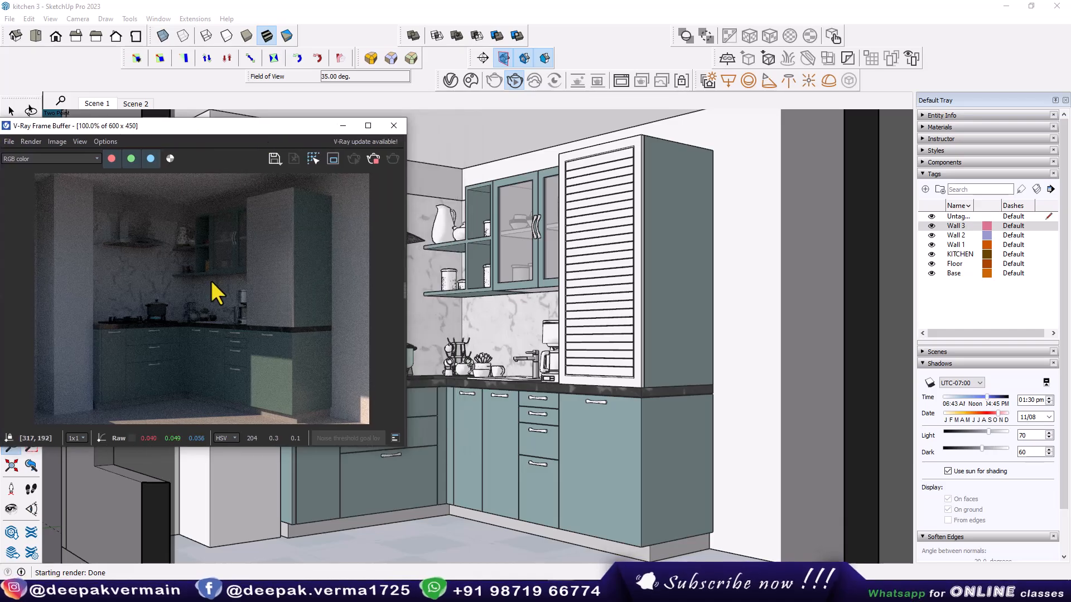
{"action": "left_click", "coordinate": [450, 81]}
{"action": "left_click_drag", "start_coordinate": [740, 112], "coordinate": [698, 105]}
{"action": "left_click", "coordinate": [650, 127]}
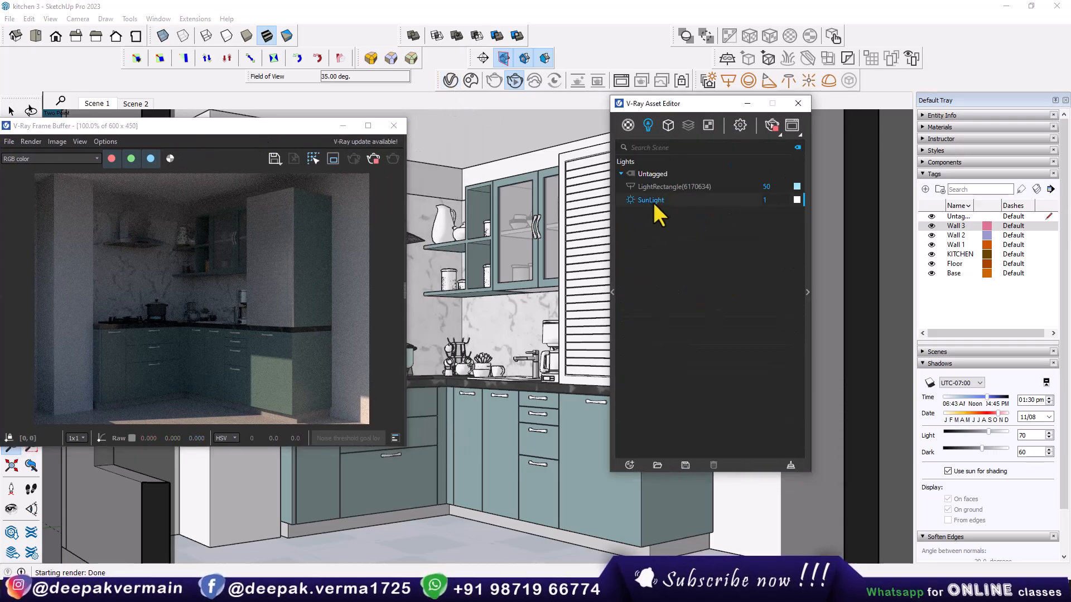
{"action": "left_click", "coordinate": [807, 292]}
{"action": "left_click_drag", "start_coordinate": [715, 104], "coordinate": [669, 104]}
{"action": "left_click_drag", "start_coordinate": [775, 102], "coordinate": [704, 105]}
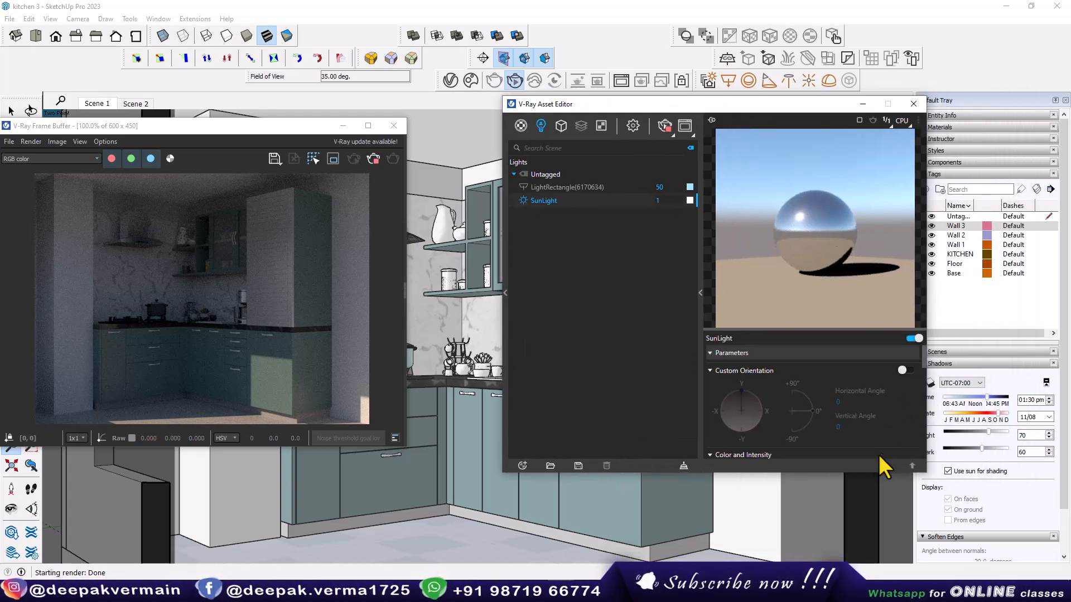
{"action": "left_click_drag", "start_coordinate": [790, 103], "coordinate": [783, 11]}
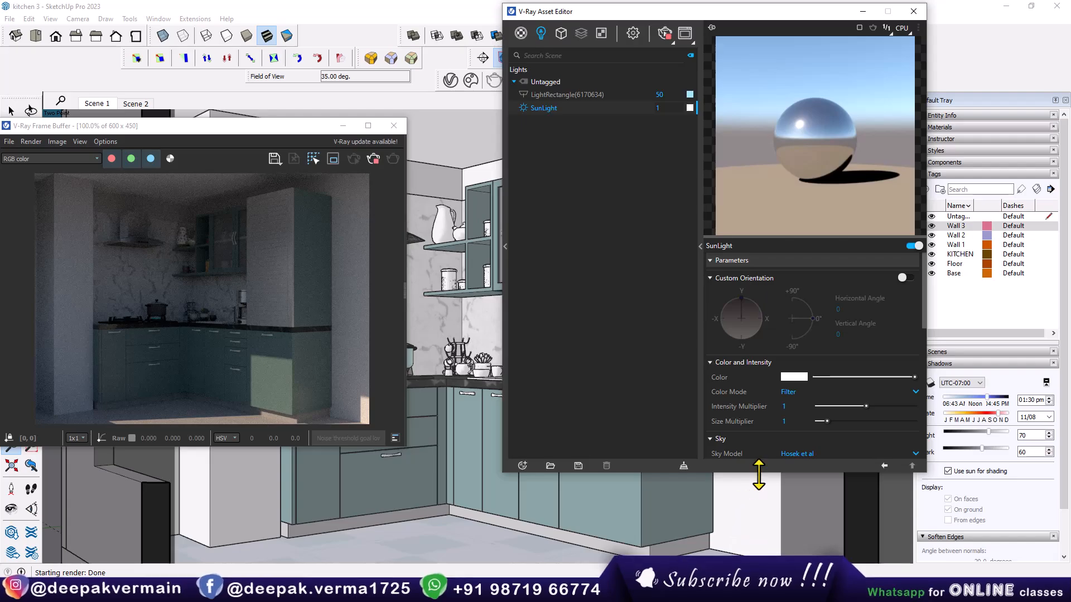
{"action": "left_click_drag", "start_coordinate": [758, 473], "coordinate": [760, 551]}
Enable custom orientation for the SunLight and set its vertical angle to 50 and horizontal angle to 134.5
{"action": "left_click", "coordinate": [903, 278]}
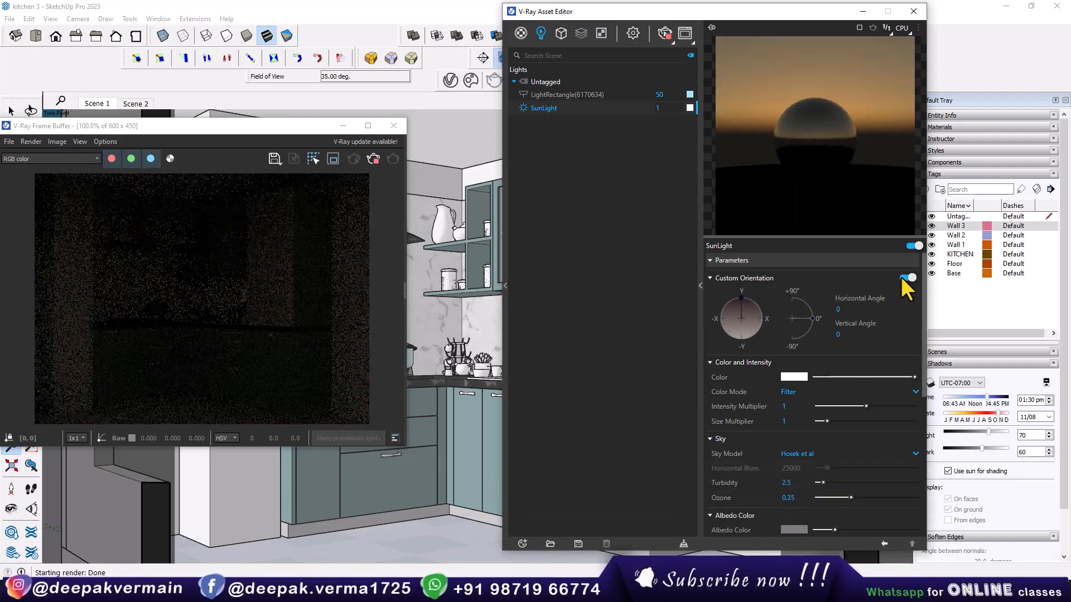
{"action": "left_click_drag", "start_coordinate": [810, 318], "coordinate": [808, 307]}
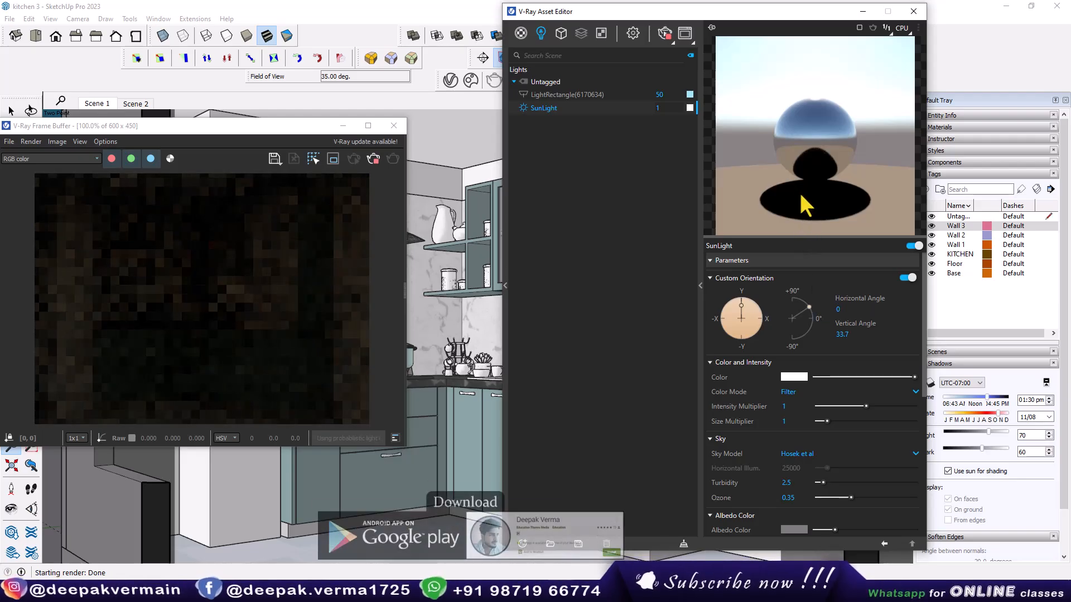
{"action": "left_click_drag", "start_coordinate": [809, 307], "coordinate": [777, 294]}
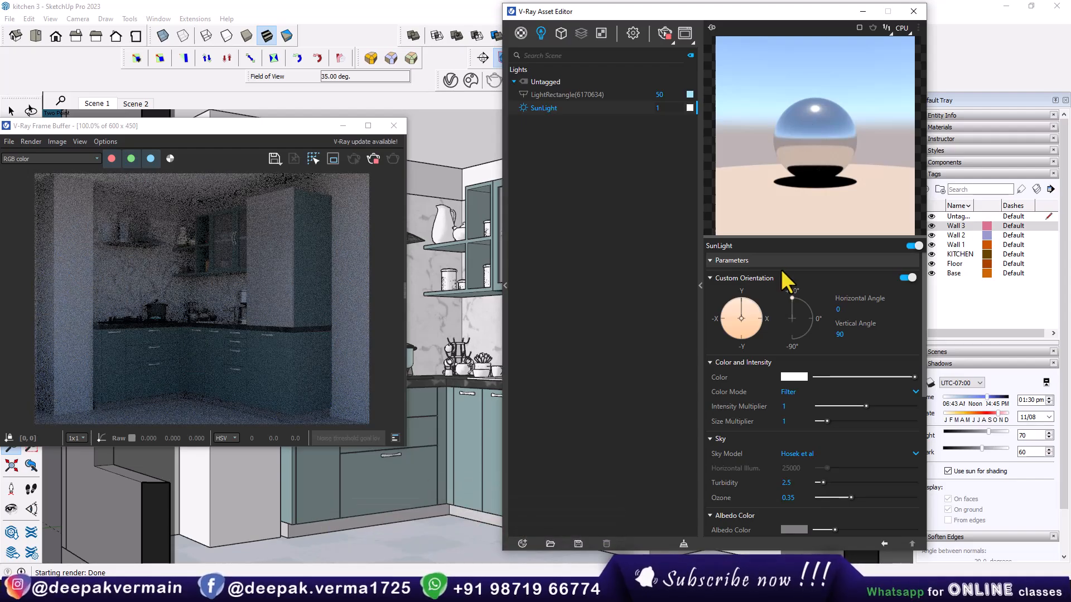
{"action": "left_click_drag", "start_coordinate": [792, 298], "coordinate": [805, 303]}
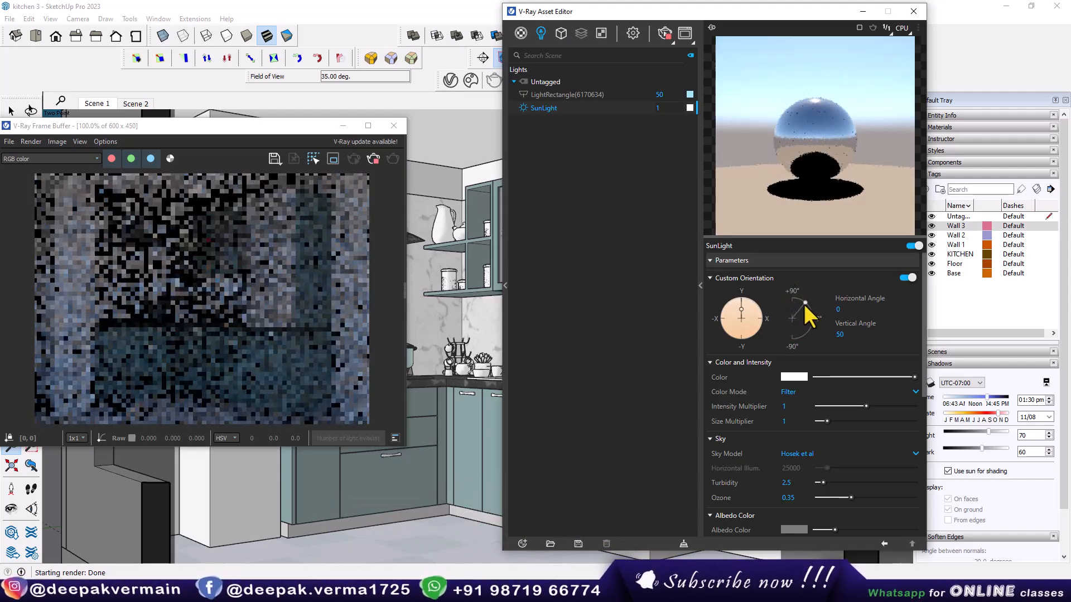
{"action": "left_click", "coordinate": [758, 315]}
{"action": "left_click_drag", "start_coordinate": [757, 314], "coordinate": [736, 331]}
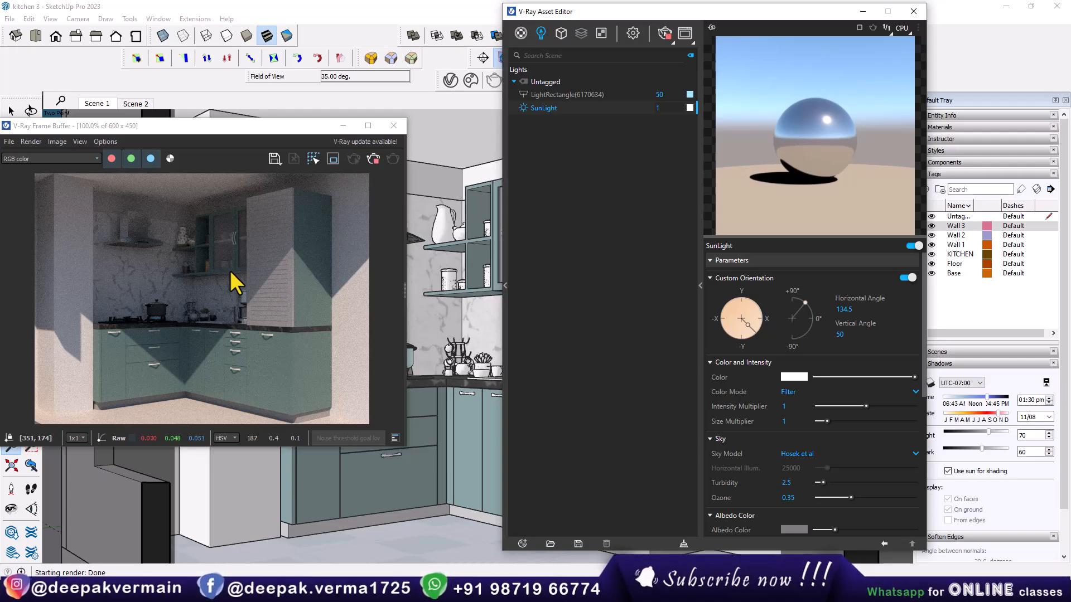
Disable Affect Light and enable Camera Rays Only for the SectionPlane clipper, keeping Clip Light Geometry on
{"action": "left_click", "coordinate": [561, 33]}
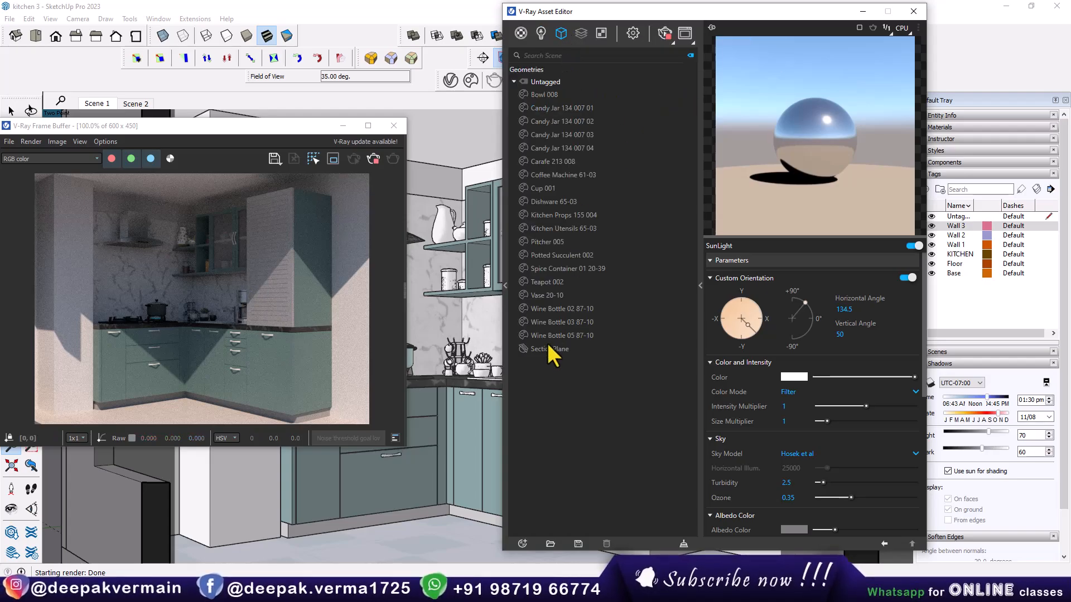
{"action": "left_click", "coordinate": [547, 352]}
{"action": "left_click", "coordinate": [725, 320]}
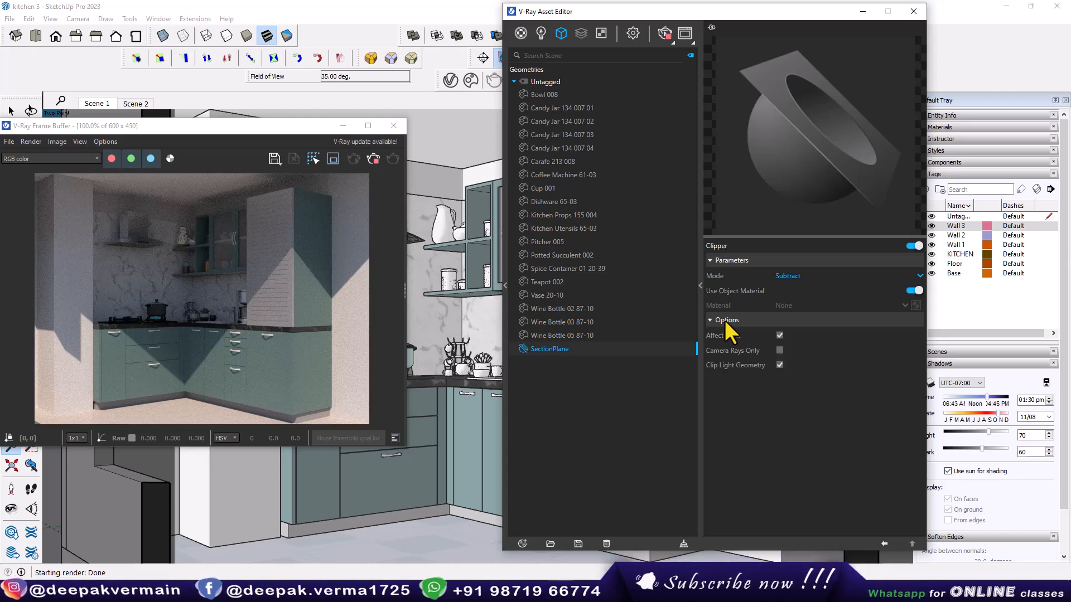
{"action": "left_click", "coordinate": [779, 335]}
{"action": "left_click", "coordinate": [779, 351]}
{"action": "left_click", "coordinate": [780, 364]}
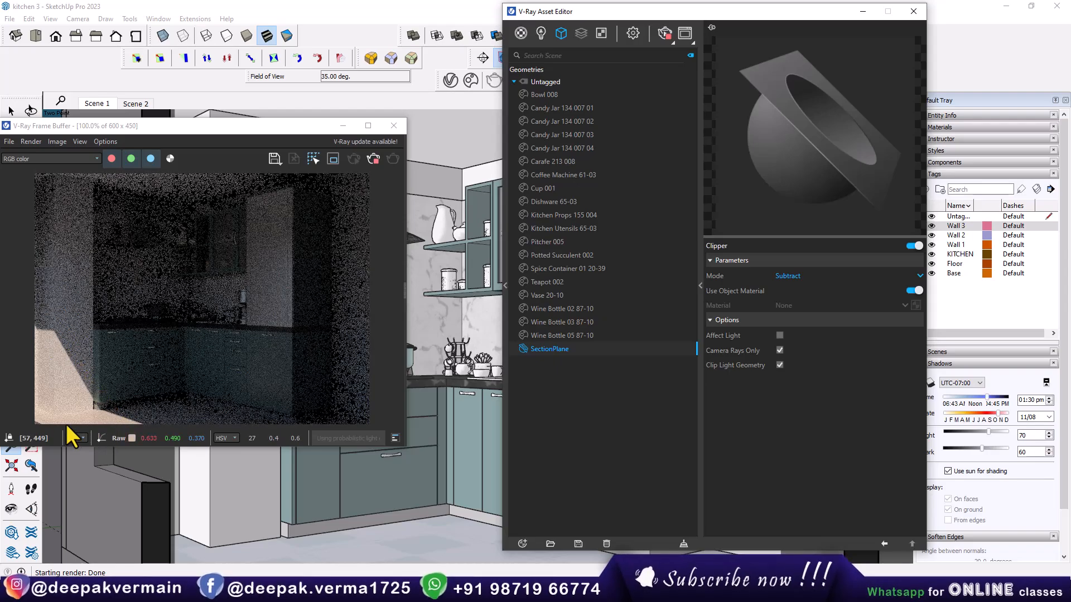
Reorient the SunLight to a horizontal angle of 175.8 and a vertical angle of 17.2
{"action": "left_click", "coordinate": [540, 32]}
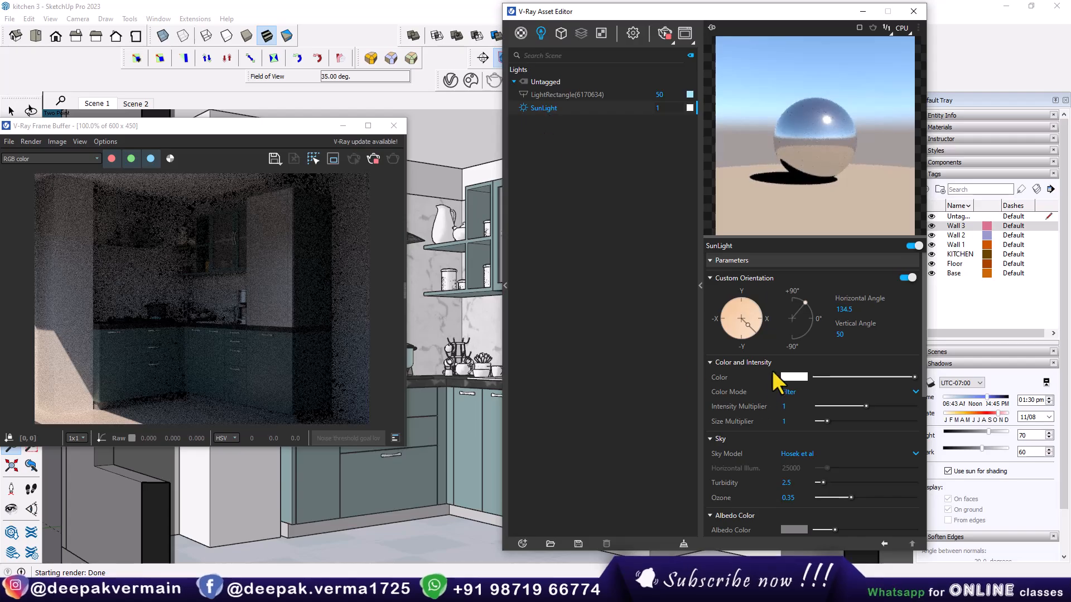
{"action": "left_click_drag", "start_coordinate": [749, 337], "coordinate": [742, 332]}
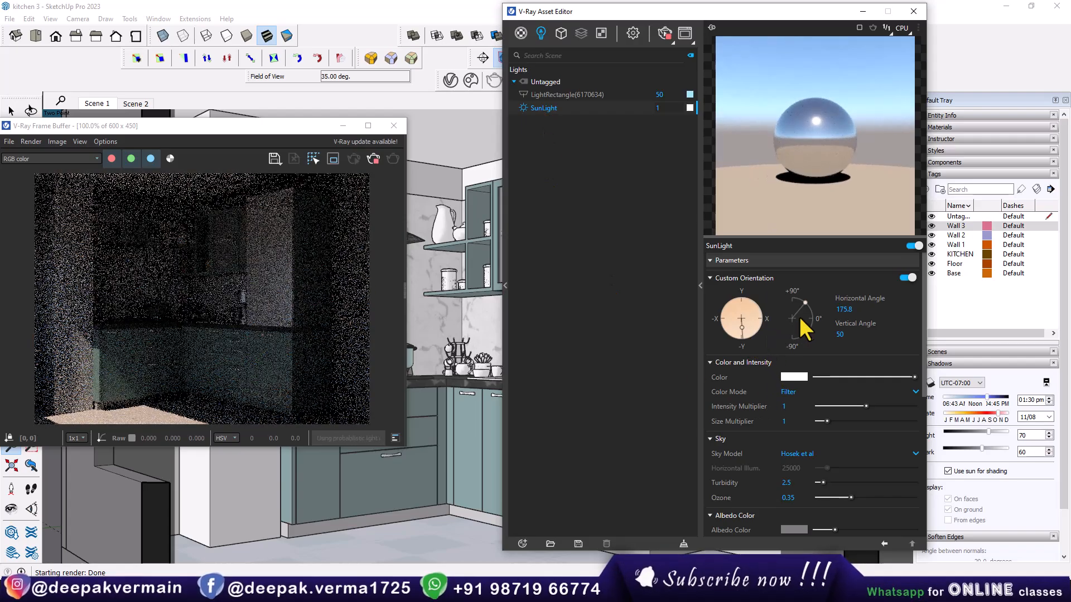
{"action": "left_click", "coordinate": [808, 310]}
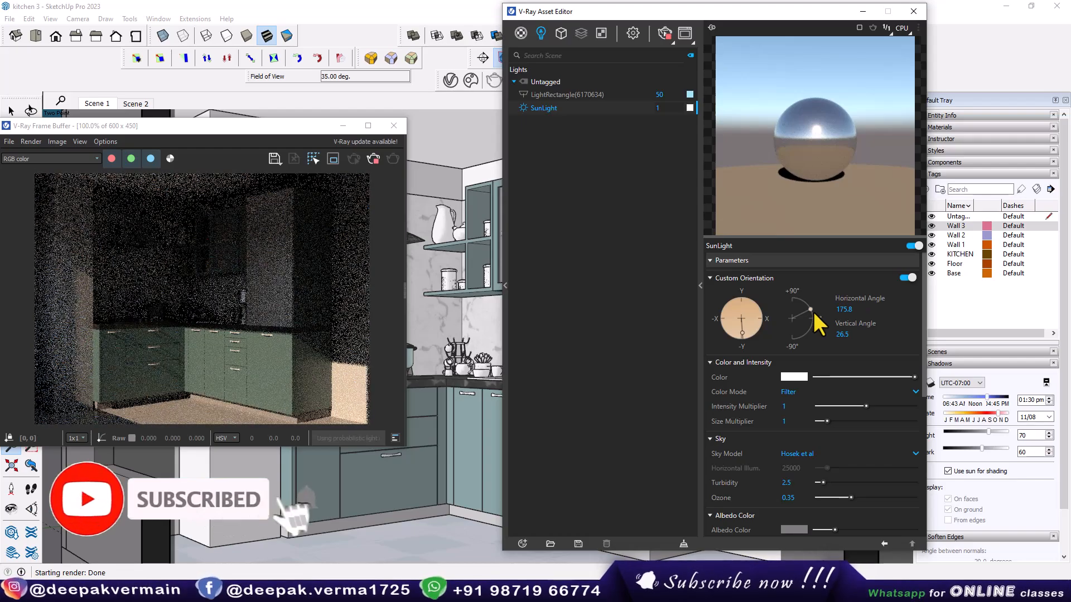
{"action": "left_click", "coordinate": [810, 312]}
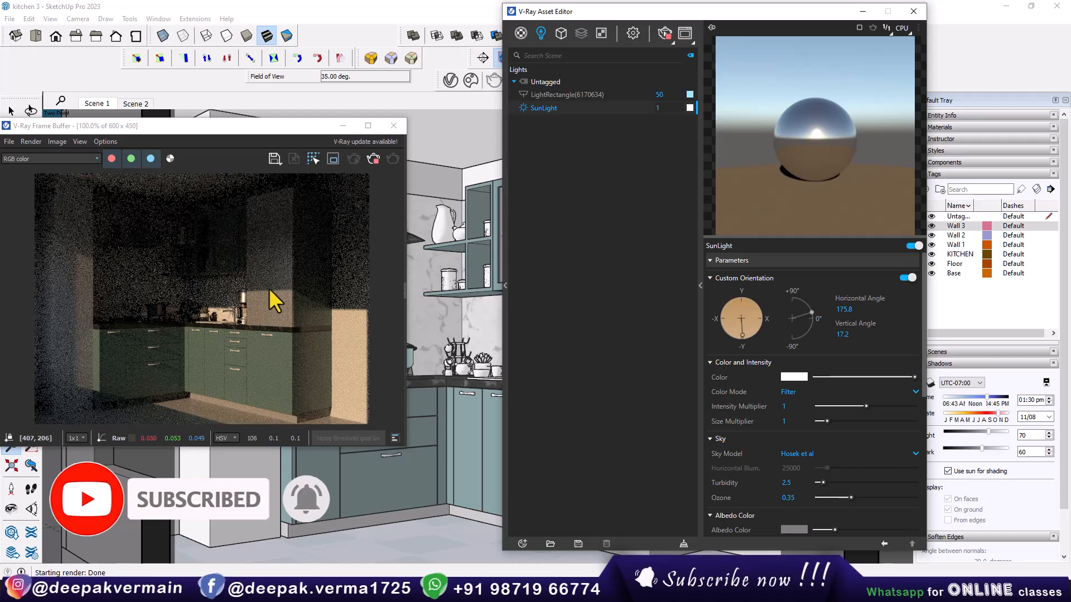
Set the SunLight's color mode to Override and compare the render with the reference kitchen photo
{"action": "left_click", "coordinate": [788, 392]}
{"action": "left_click", "coordinate": [790, 436]}
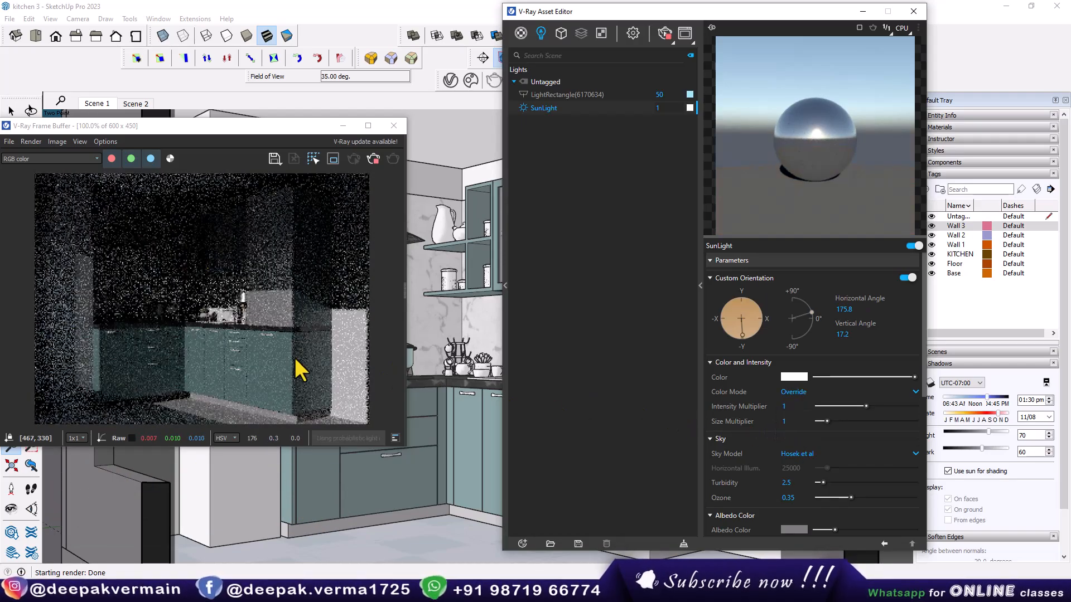
{"action": "left_click_drag", "start_coordinate": [623, 15], "coordinate": [617, 12]}
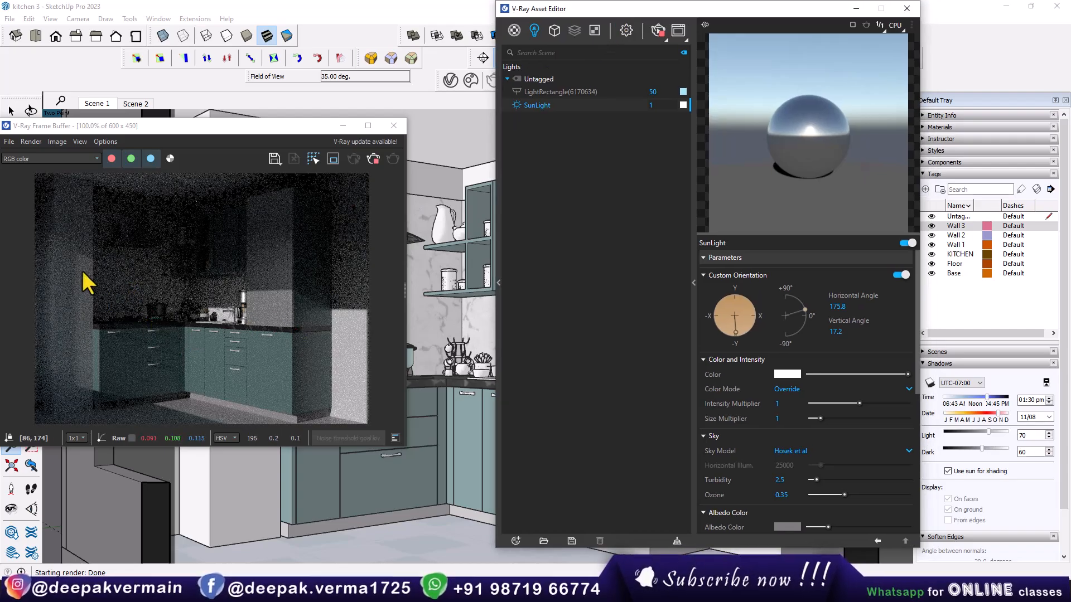
{"action": "left_click", "coordinate": [586, 591]}
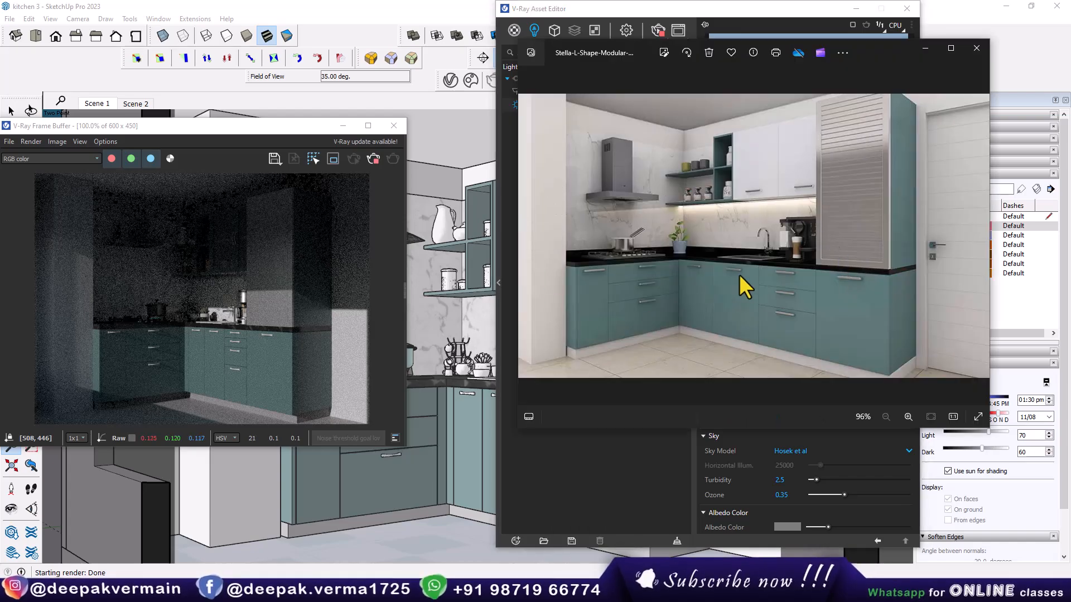
{"action": "left_click", "coordinate": [925, 50]}
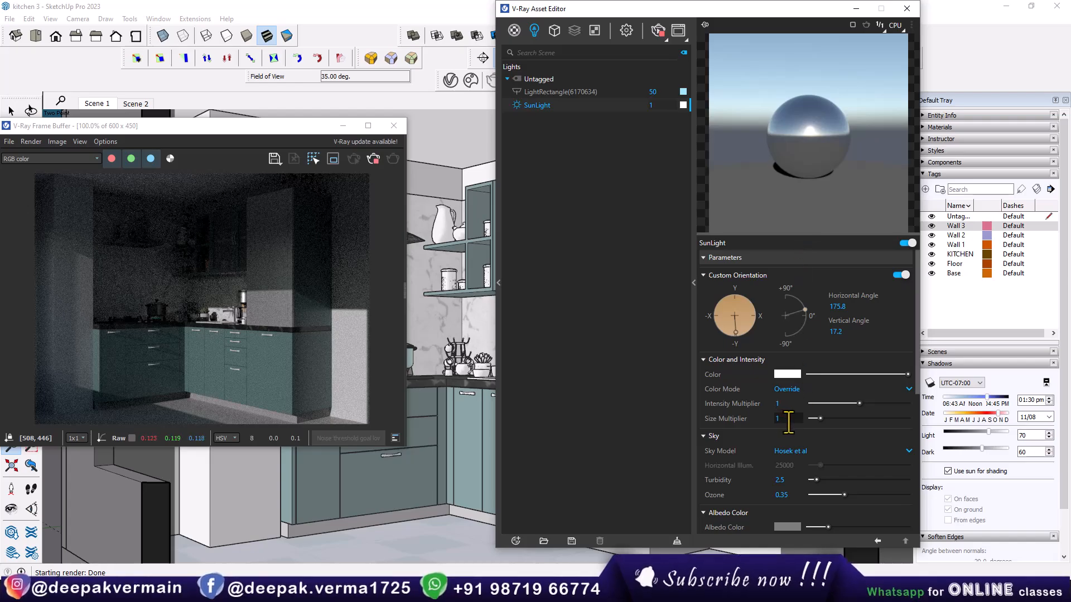
Soften the sun shadows by trying size multipliers of 20 and 50 and settling on 80
{"action": "type", "text": "20"}
{"action": "key", "text": "Return"}
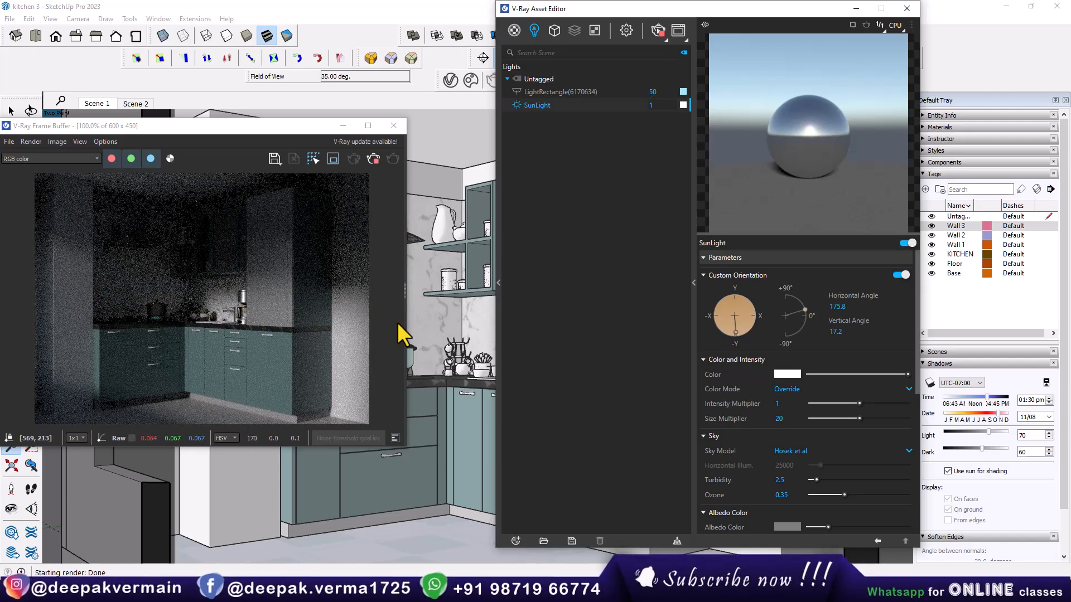
{"action": "type", "text": "50"}
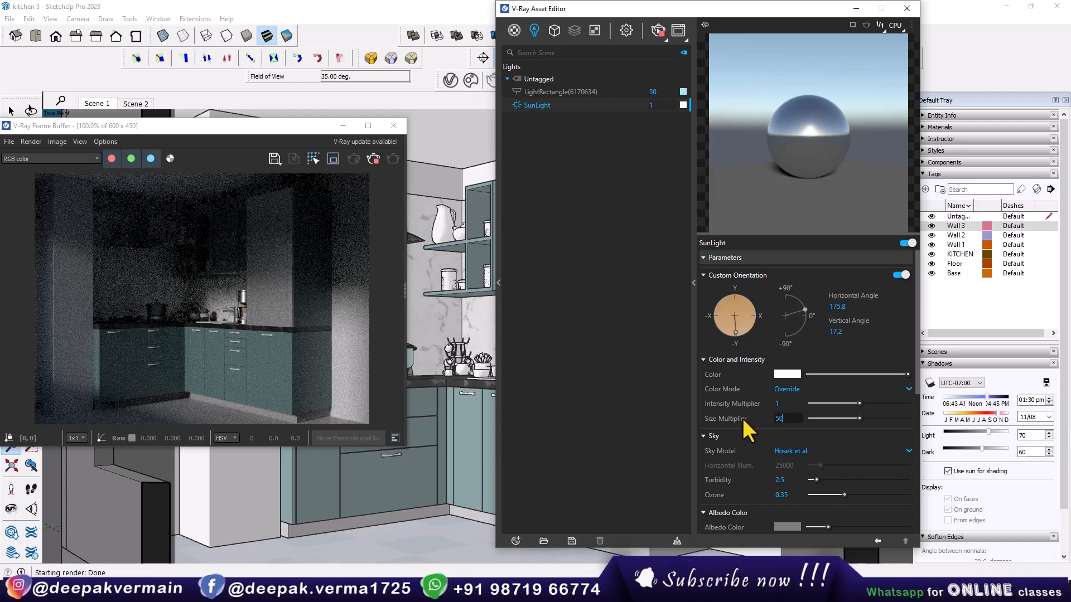
{"action": "key", "text": "Return"}
{"action": "left_click_drag", "start_coordinate": [791, 419], "coordinate": [747, 422]}
{"action": "type", "text": "80"}
{"action": "key", "text": "Return"}
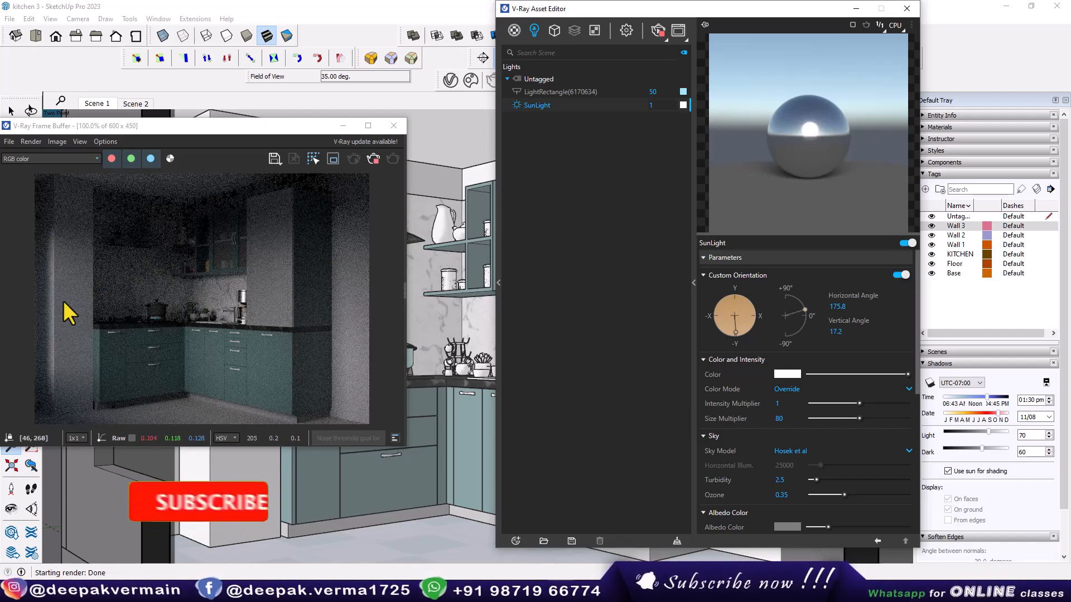
Compare the render with the reference kitchen photo again and close the frame buffer and Asset Editor
{"action": "left_click", "coordinate": [468, 592]}
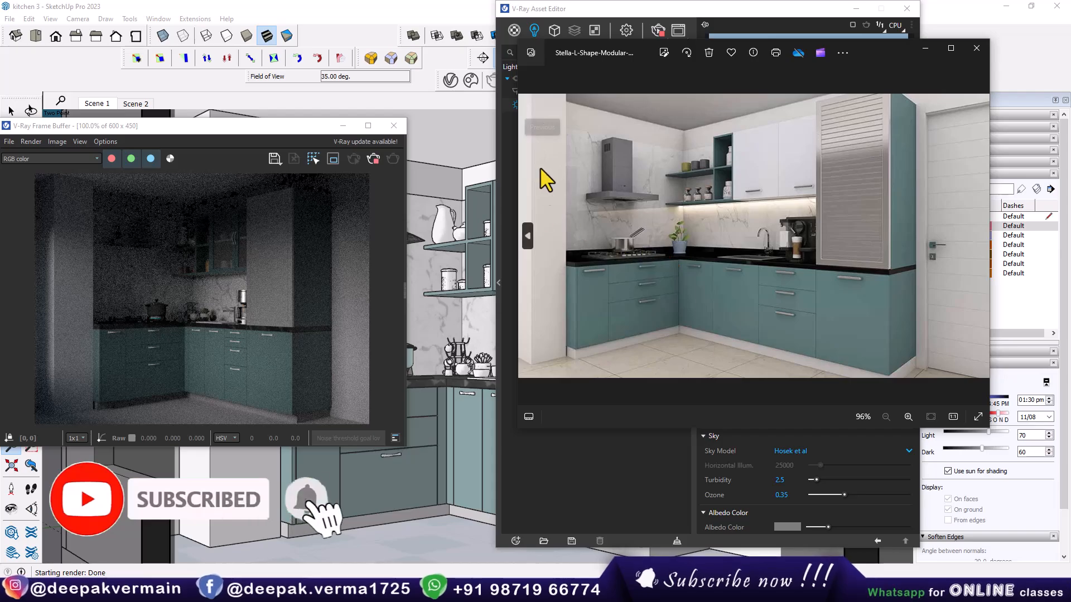
{"action": "left_click", "coordinate": [925, 48]}
{"action": "left_click", "coordinate": [601, 575]}
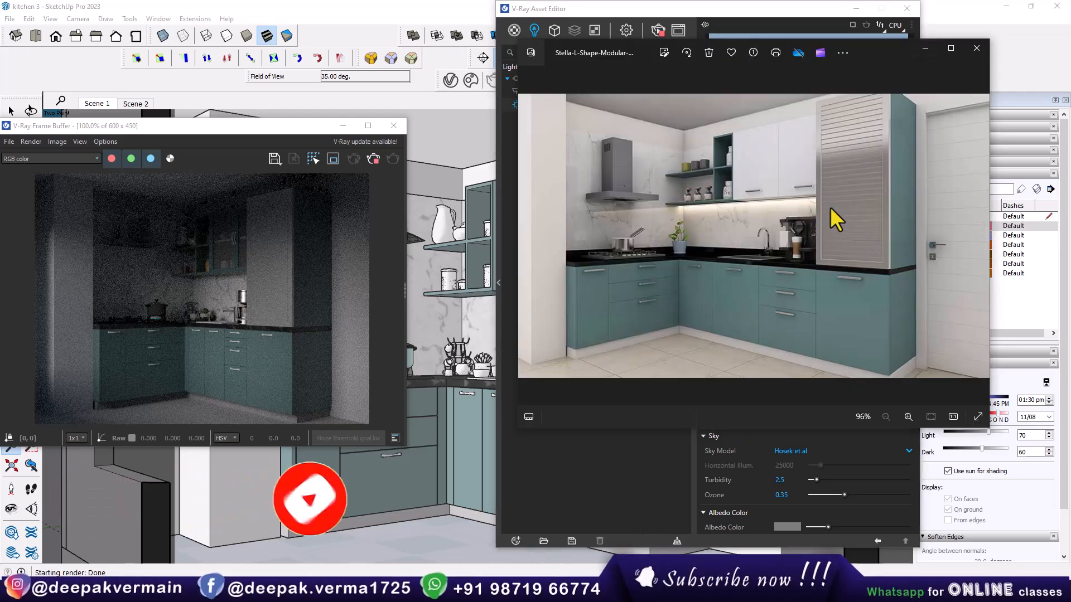
{"action": "left_click", "coordinate": [926, 49]}
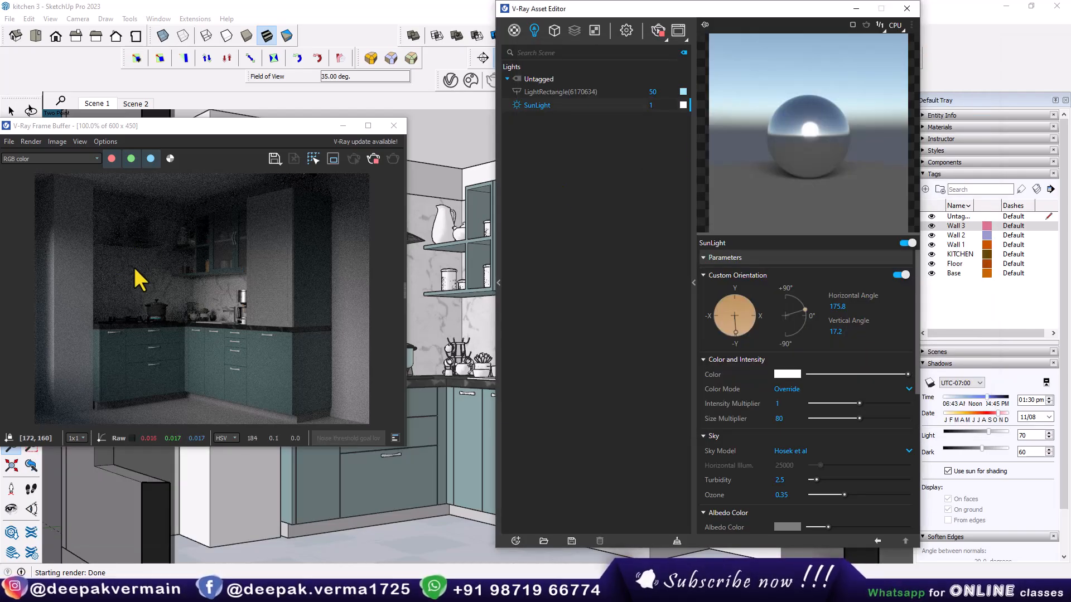
{"action": "left_click", "coordinate": [393, 126]}
{"action": "left_click", "coordinate": [907, 9]}
Hide the section plane and turn off the section cut so the whole room is displayed
{"action": "scroll", "coordinate": [499, 308], "scroll_direction": "down", "scroll_amount": 3}
{"action": "middle_click_drag", "start_coordinate": [432, 402], "coordinate": [535, 419]}
{"action": "scroll", "coordinate": [402, 446], "scroll_direction": "down", "scroll_amount": 2}
{"action": "key", "text": "space"}
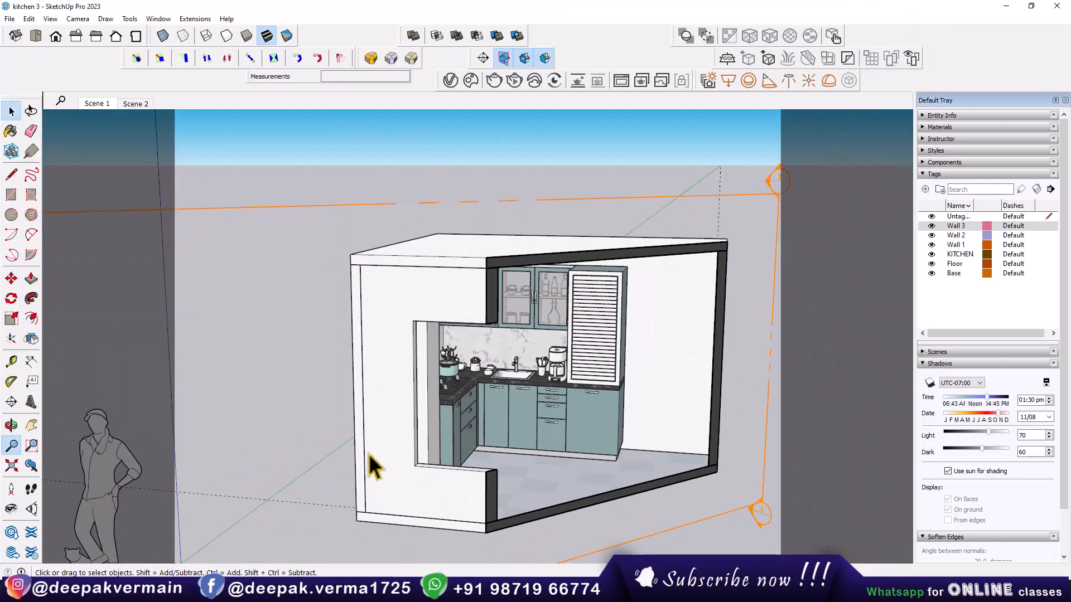
{"action": "left_click", "coordinate": [486, 482]}
{"action": "scroll", "coordinate": [433, 374], "scroll_direction": "down", "scroll_amount": 2}
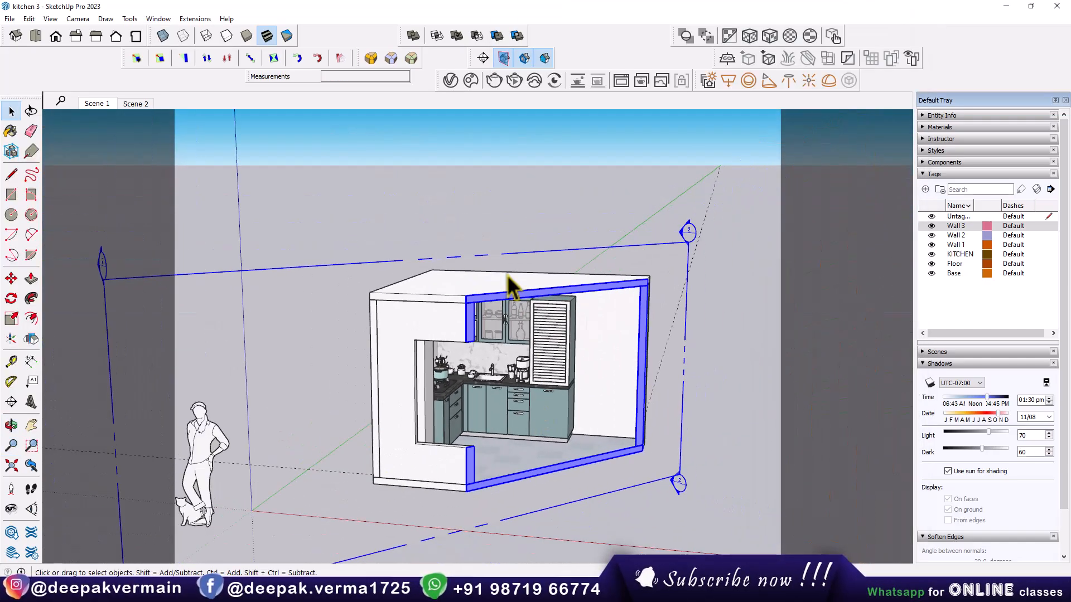
{"action": "left_click", "coordinate": [504, 58]}
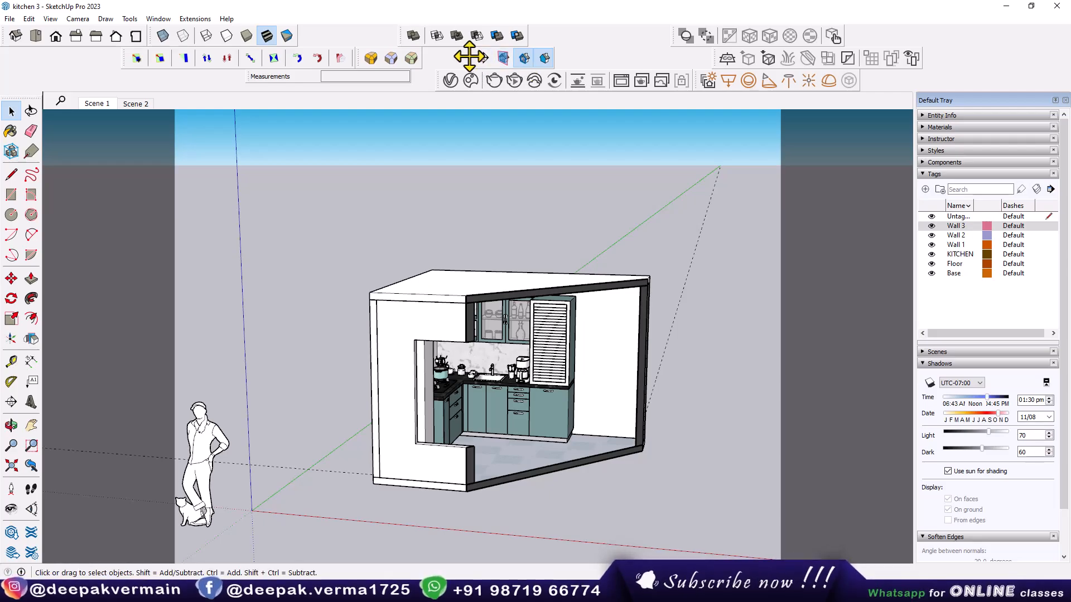
{"action": "left_click_drag", "start_coordinate": [470, 56], "coordinate": [531, 57]}
{"action": "left_click", "coordinate": [586, 57]}
Draw a V-Ray rectangle light covering the window opening in the room's front wall
{"action": "middle_click_drag", "start_coordinate": [557, 299], "coordinate": [402, 424]}
{"action": "left_click", "coordinate": [728, 81]}
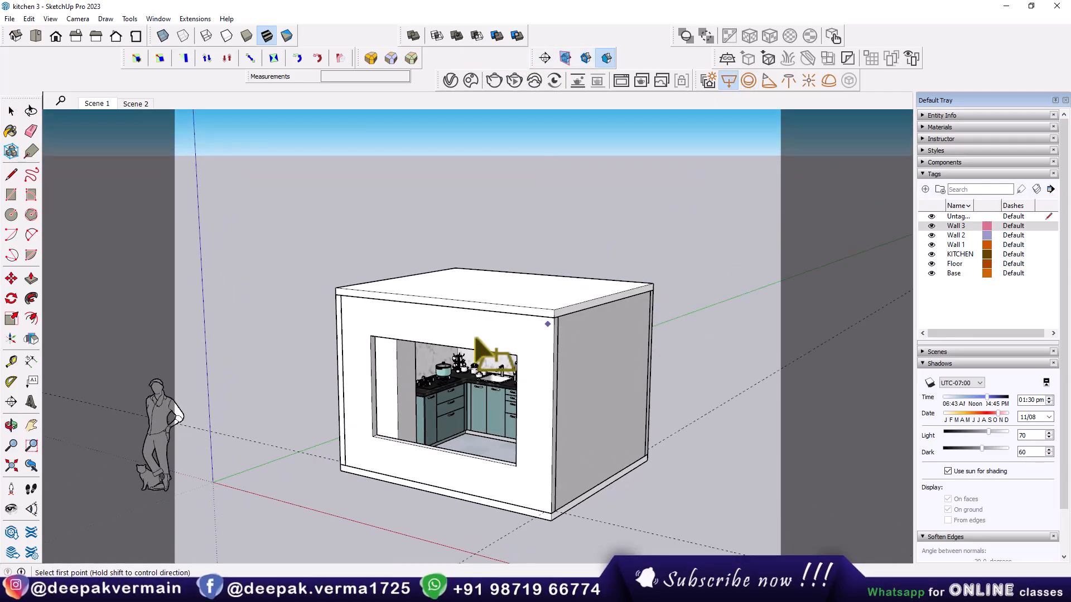
{"action": "left_click", "coordinate": [371, 336]}
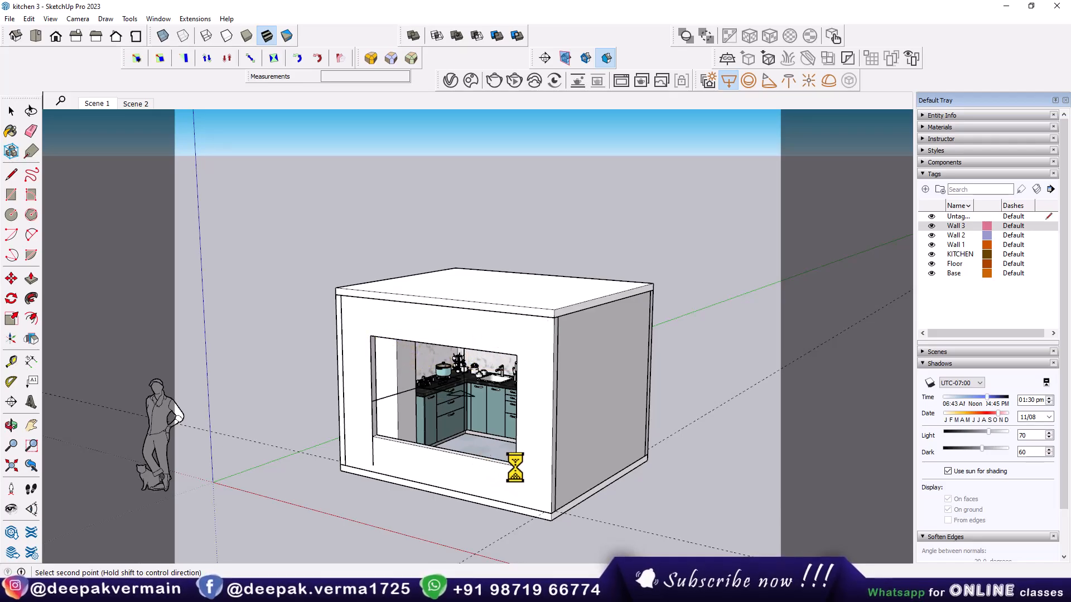
{"action": "left_click", "coordinate": [517, 467]}
Flip the window's rectangle light across the wall plane so it faces into the room
{"action": "middle_click_drag", "start_coordinate": [524, 471], "coordinate": [472, 476]}
{"action": "scroll", "coordinate": [471, 474], "scroll_direction": "up", "scroll_amount": 3}
{"action": "key", "text": "space"}
{"action": "left_click", "coordinate": [333, 378]}
{"action": "middle_click_drag", "start_coordinate": [343, 395], "coordinate": [304, 397]}
{"action": "left_click", "coordinate": [31, 340]}
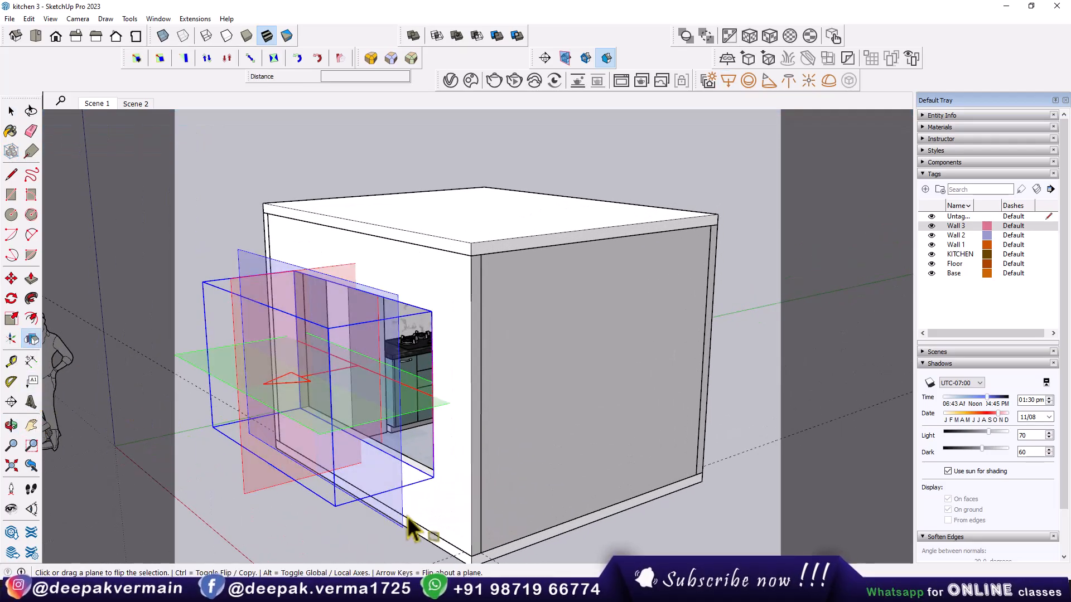
{"action": "left_click", "coordinate": [439, 476]}
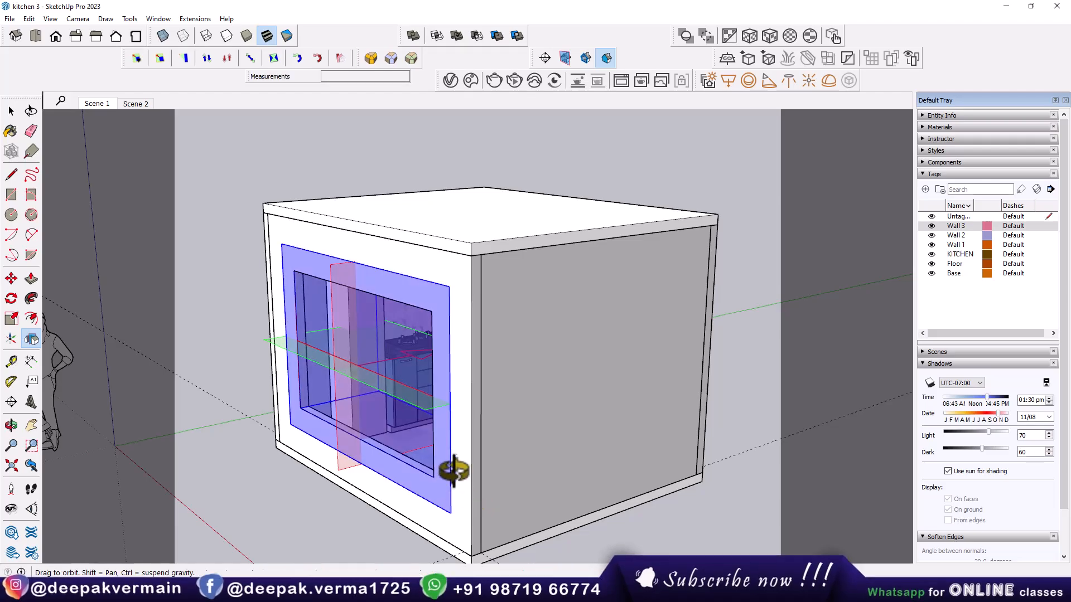
{"action": "middle_click_drag", "start_coordinate": [449, 474], "coordinate": [469, 472]}
{"action": "middle_click_drag", "start_coordinate": [522, 409], "coordinate": [445, 388], "text": "shift"}
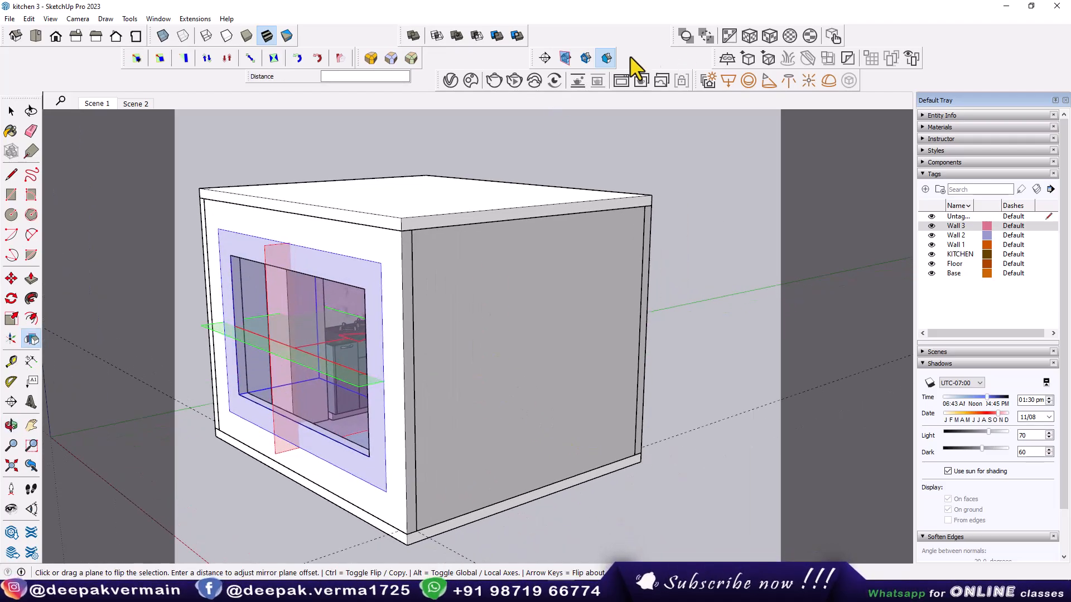
Make the new Rectangle Light invisible, with directionality 0.42 and intensity 50
{"action": "left_click", "coordinate": [451, 80]}
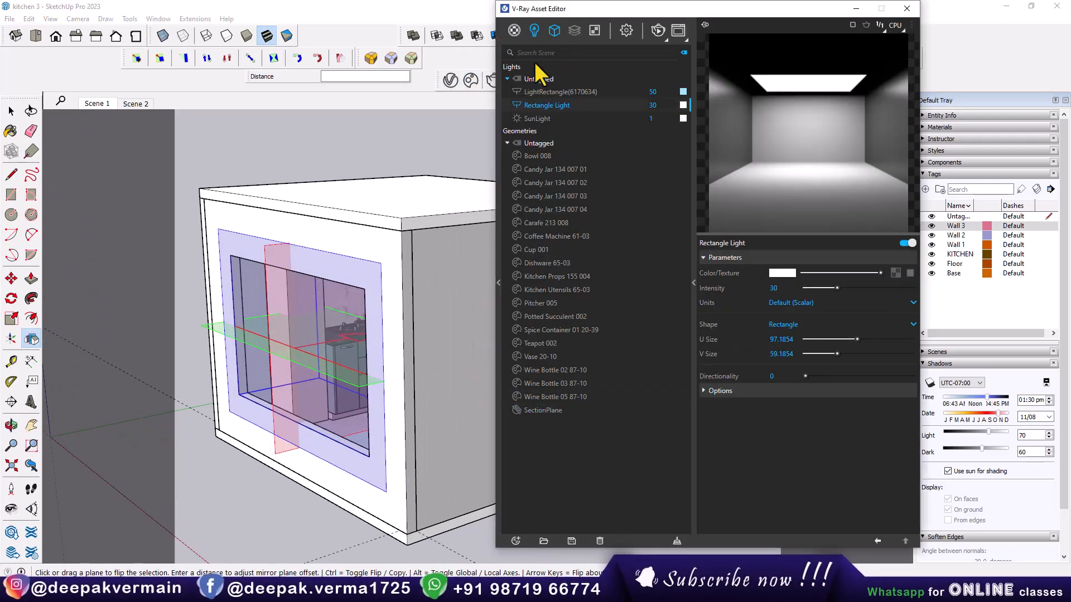
{"action": "left_click", "coordinate": [719, 391]}
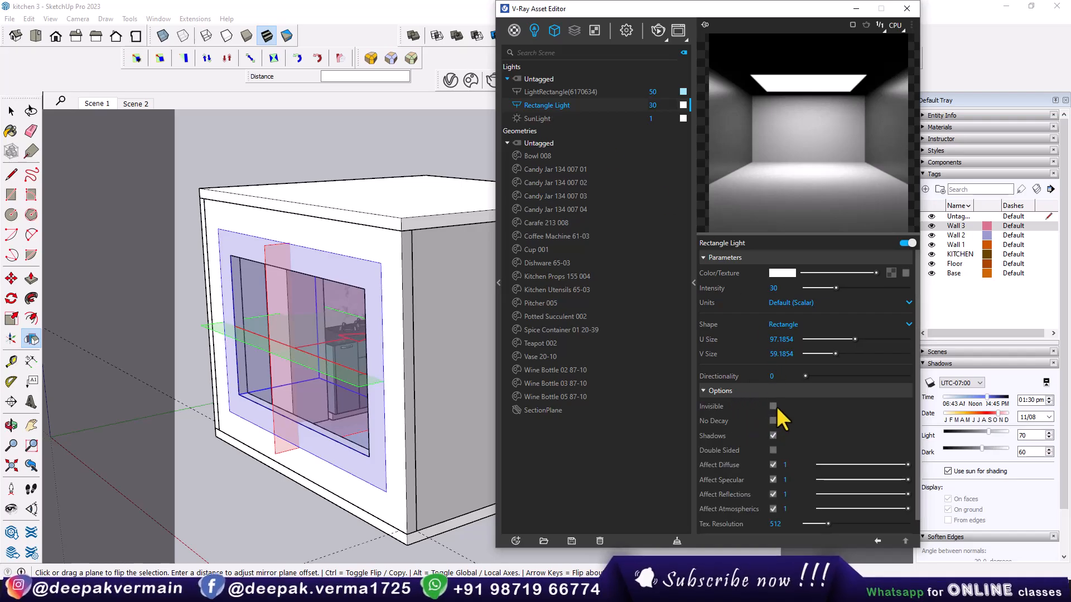
{"action": "left_click", "coordinate": [772, 406]}
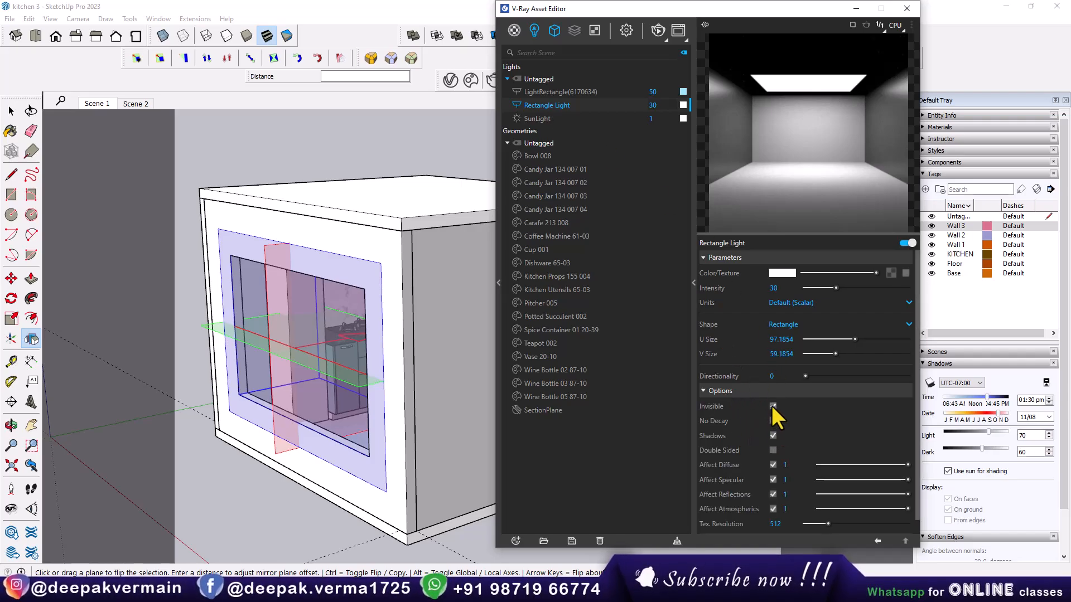
{"action": "left_click_drag", "start_coordinate": [805, 376], "coordinate": [848, 376]}
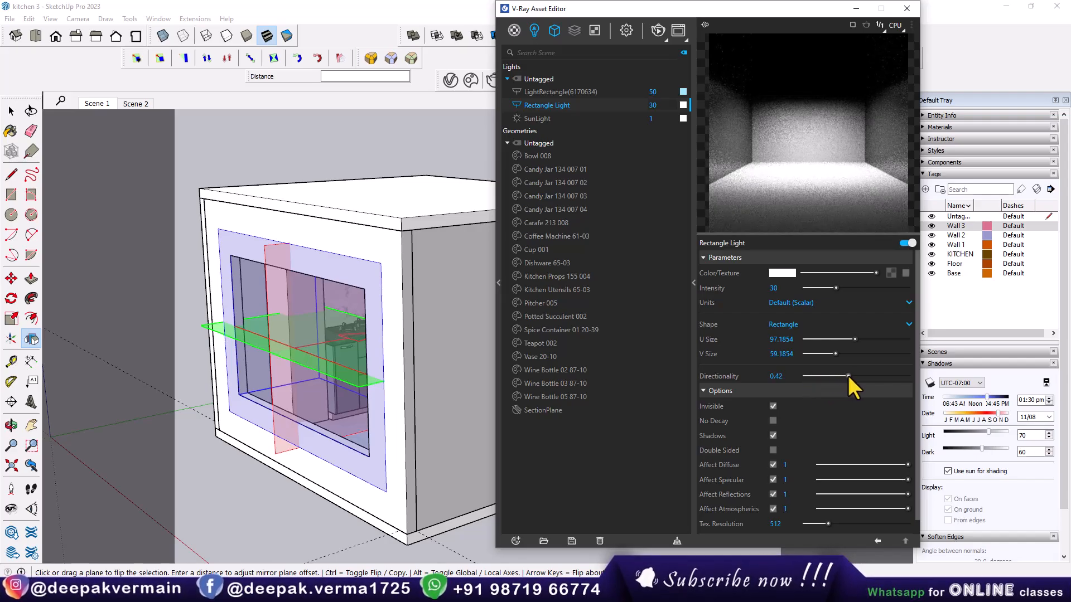
{"action": "left_click", "coordinate": [774, 287]}
{"action": "type", "text": "50"}
{"action": "key", "text": "Return"}
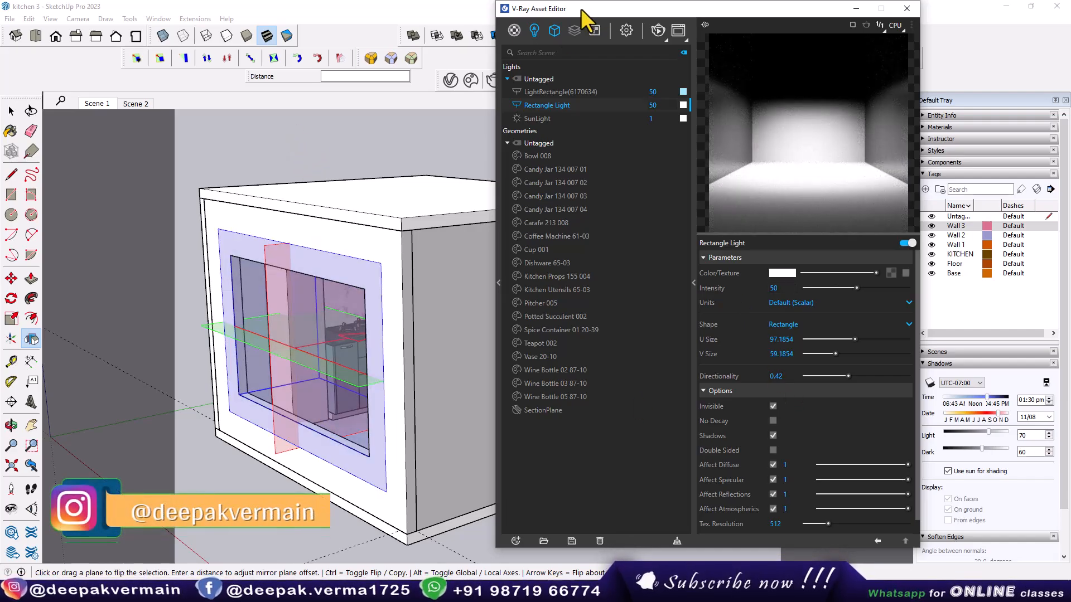
Return to Scene 1, turn the section cut on, and start an interactive render of the kitchen
{"action": "left_click_drag", "start_coordinate": [584, 17], "coordinate": [678, 31]}
{"action": "left_click", "coordinate": [100, 102]}
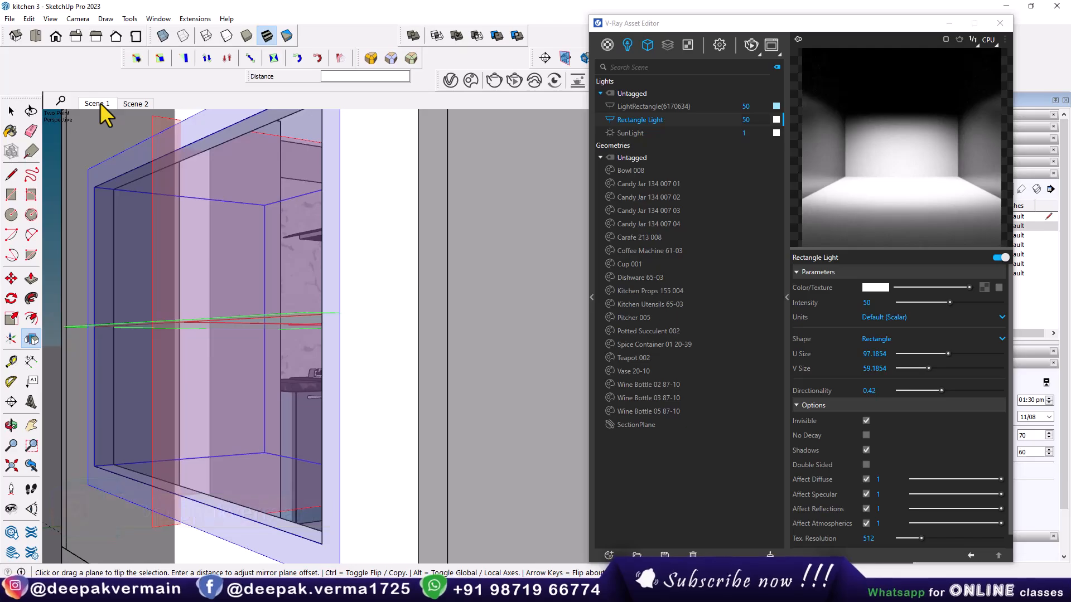
{"action": "left_click_drag", "start_coordinate": [630, 24], "coordinate": [675, 26]}
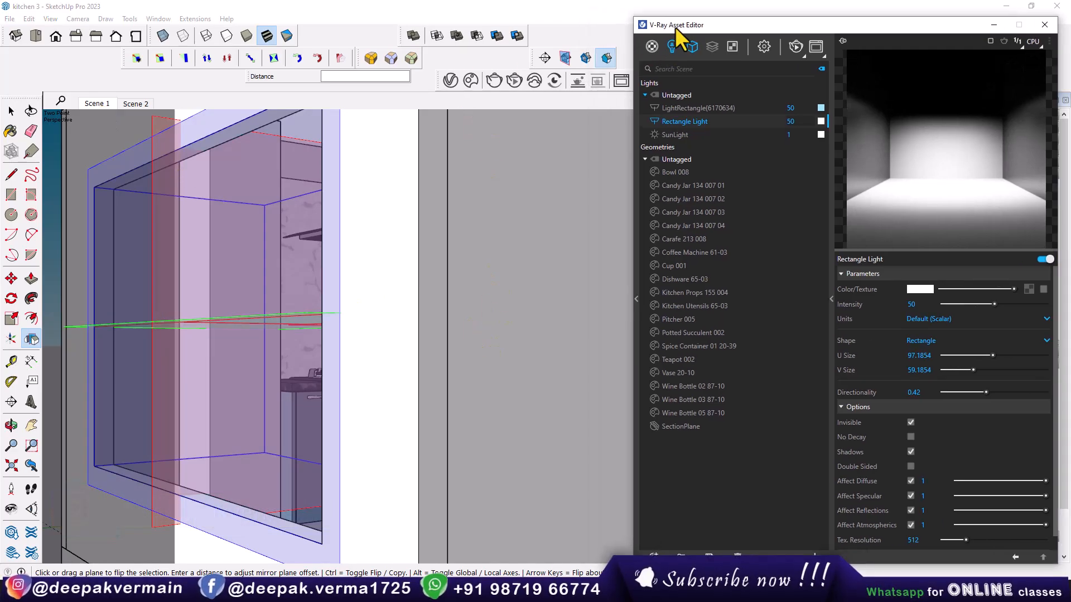
{"action": "left_click", "coordinate": [585, 56]}
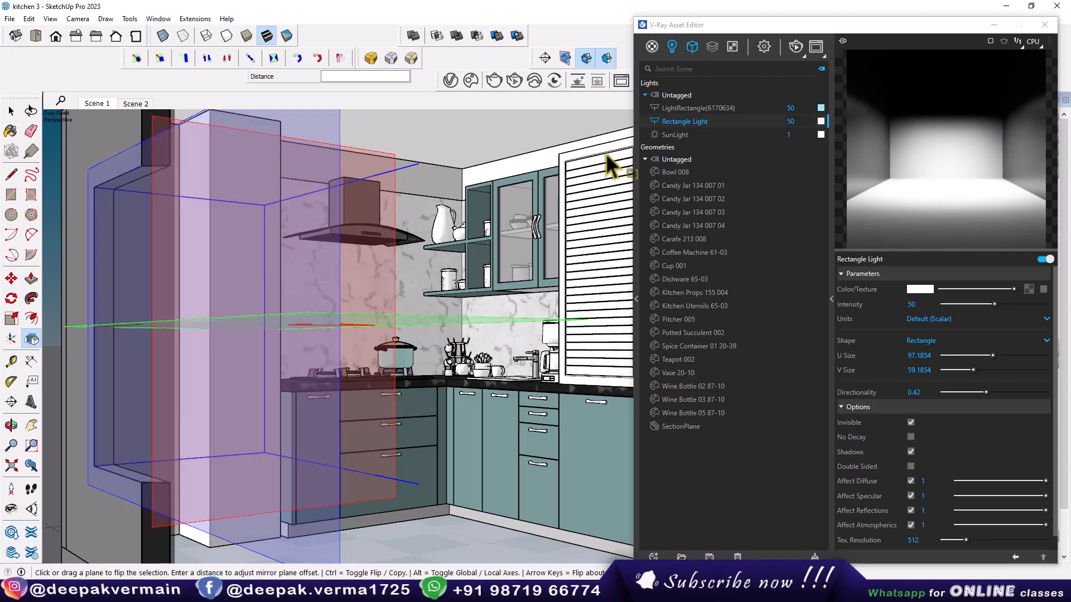
{"action": "left_click", "coordinate": [795, 46]}
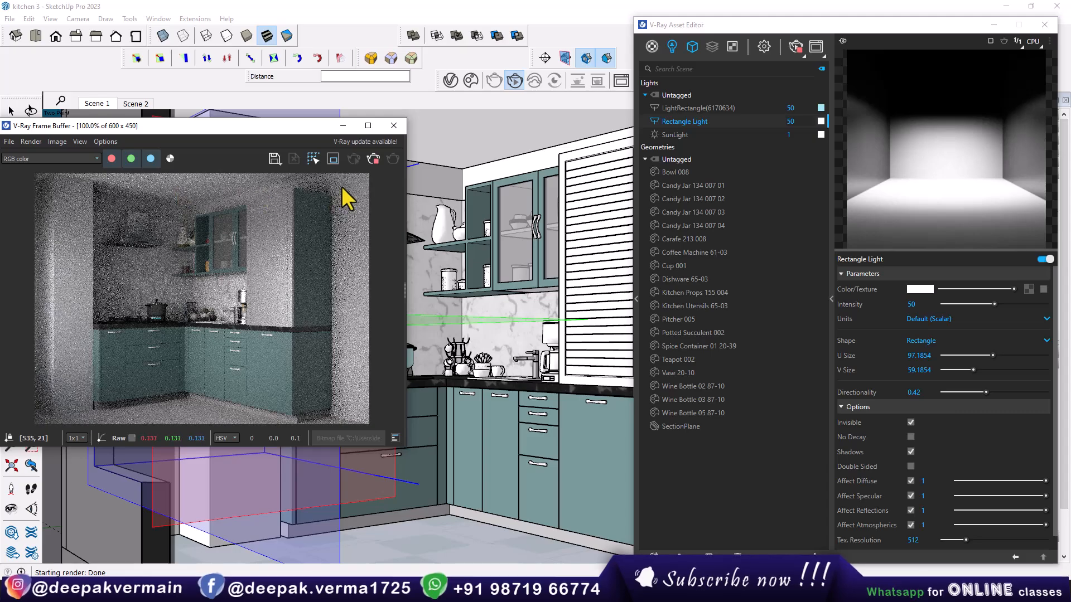
{"action": "left_click_drag", "start_coordinate": [717, 22], "coordinate": [548, 27]}
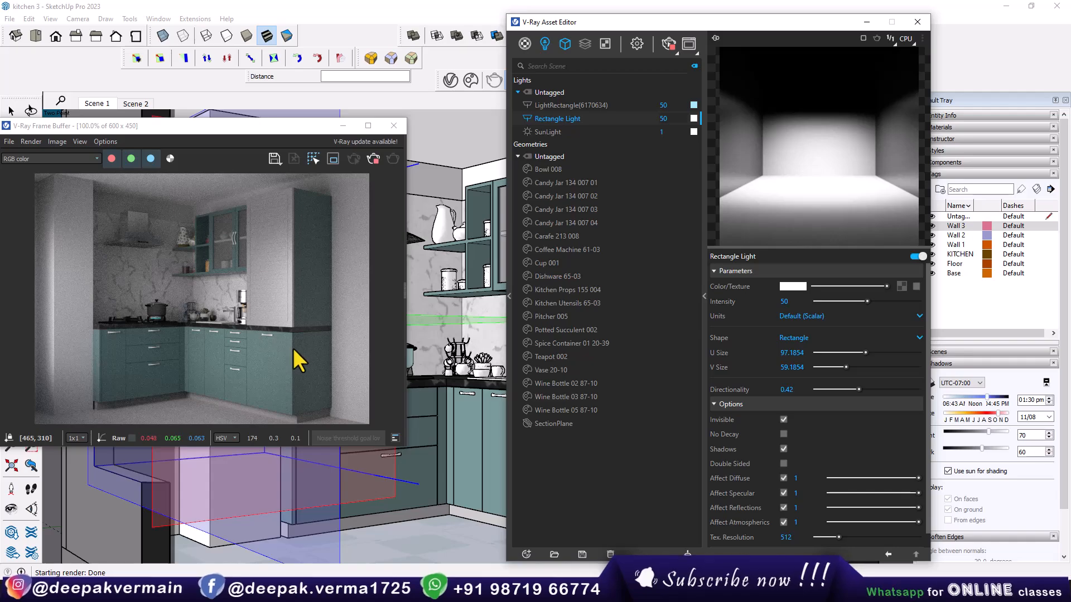
Raise the Rectangle Light's intensity to about 64.3 and close the frame buffer and Asset Editor
{"action": "mouse_move", "coordinate": [866, 302]}
{"action": "left_mouse_down"}
{"action": "mouse_move", "coordinate": [892, 302]}
{"action": "mouse_move", "coordinate": [882, 302]}
{"action": "left_mouse_up"}
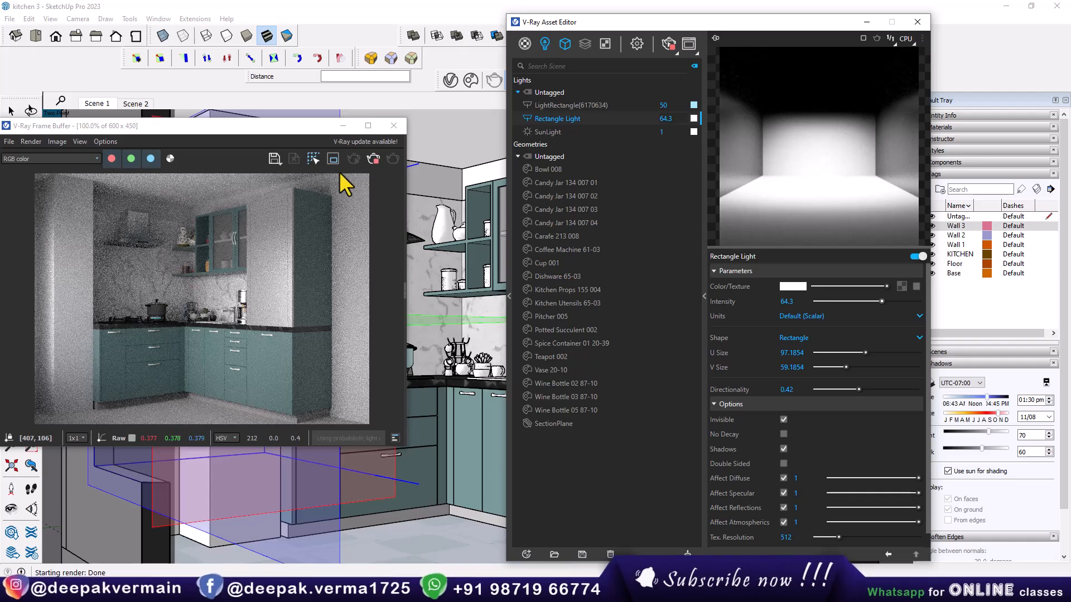
{"action": "left_click", "coordinate": [394, 126]}
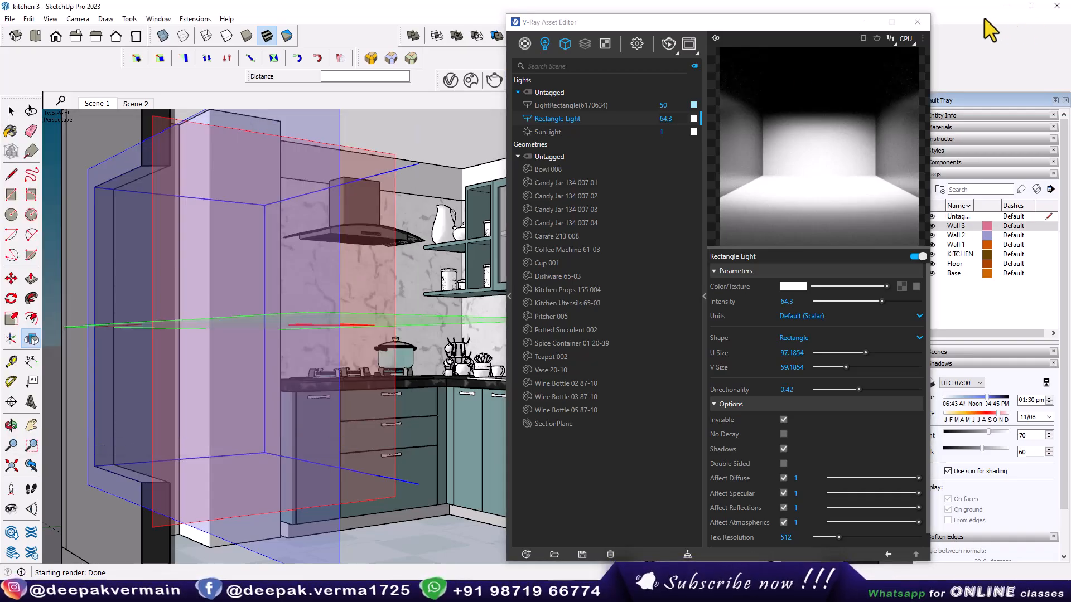
{"action": "left_click", "coordinate": [917, 22]}
Place a V-Ray dome light on the ground outside the room, beside the window wall
{"action": "scroll", "coordinate": [603, 281], "scroll_direction": "down", "scroll_amount": 6}
{"action": "middle_click_drag", "start_coordinate": [604, 282], "coordinate": [576, 401]}
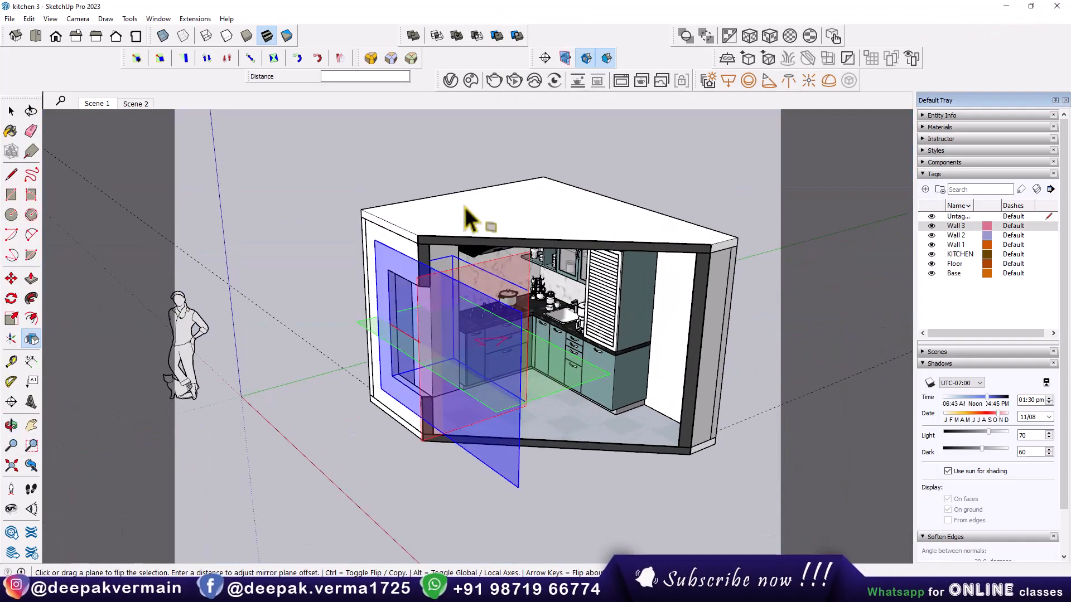
{"action": "middle_click_drag", "start_coordinate": [502, 273], "coordinate": [566, 181]}
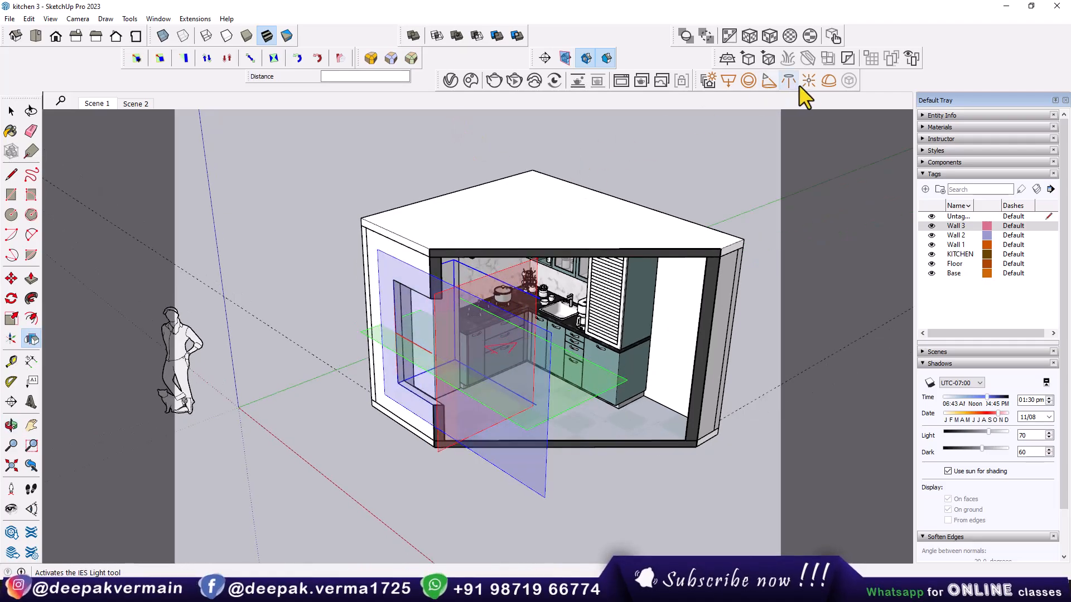
{"action": "left_click", "coordinate": [829, 81]}
{"action": "left_click", "coordinate": [321, 337]}
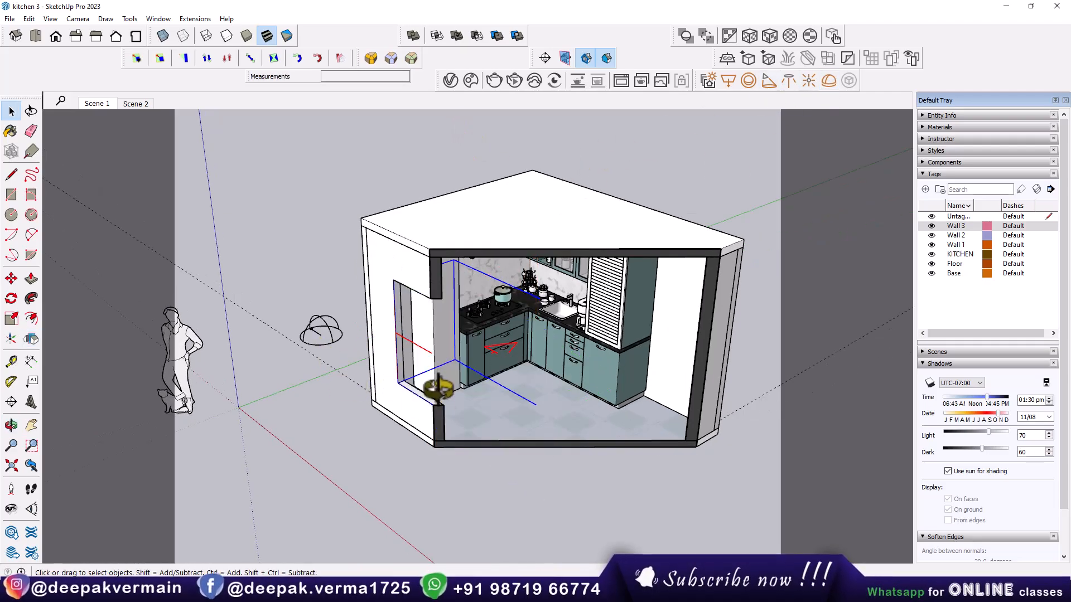
Return to Scene 1 with the section cut displayed and open the Dome Light's settings in the Asset Editor
{"action": "middle_click_drag", "start_coordinate": [439, 394], "coordinate": [468, 344]}
{"action": "left_click", "coordinate": [95, 105]}
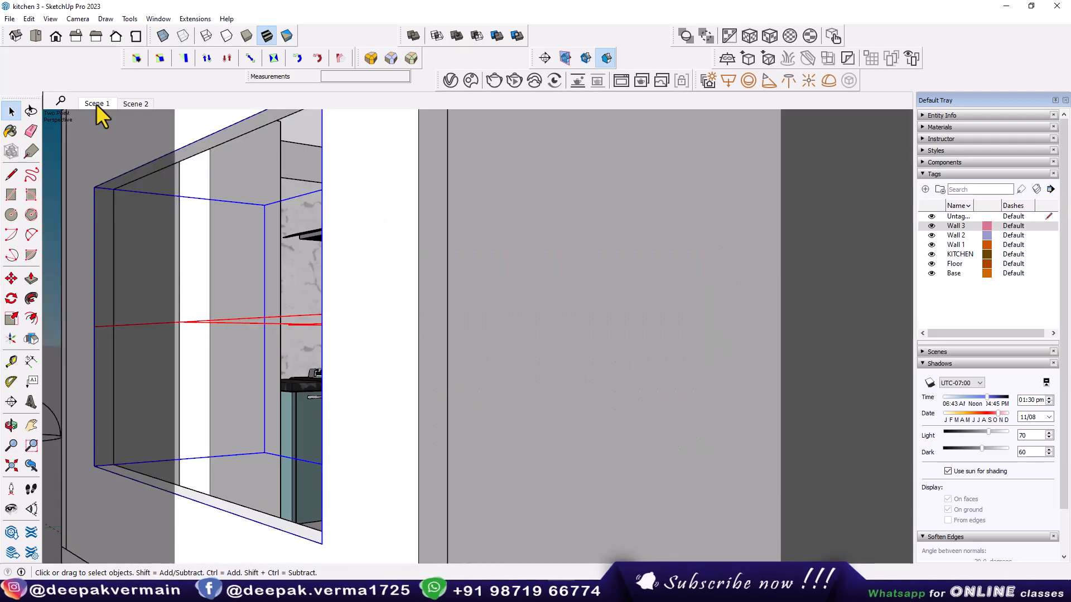
{"action": "left_click", "coordinate": [450, 81]}
{"action": "mouse_move", "coordinate": [533, 20]}
{"action": "left_mouse_down"}
{"action": "mouse_move", "coordinate": [645, 32]}
{"action": "mouse_move", "coordinate": [532, 23]}
{"action": "left_mouse_up"}
{"action": "left_click", "coordinate": [606, 57]}
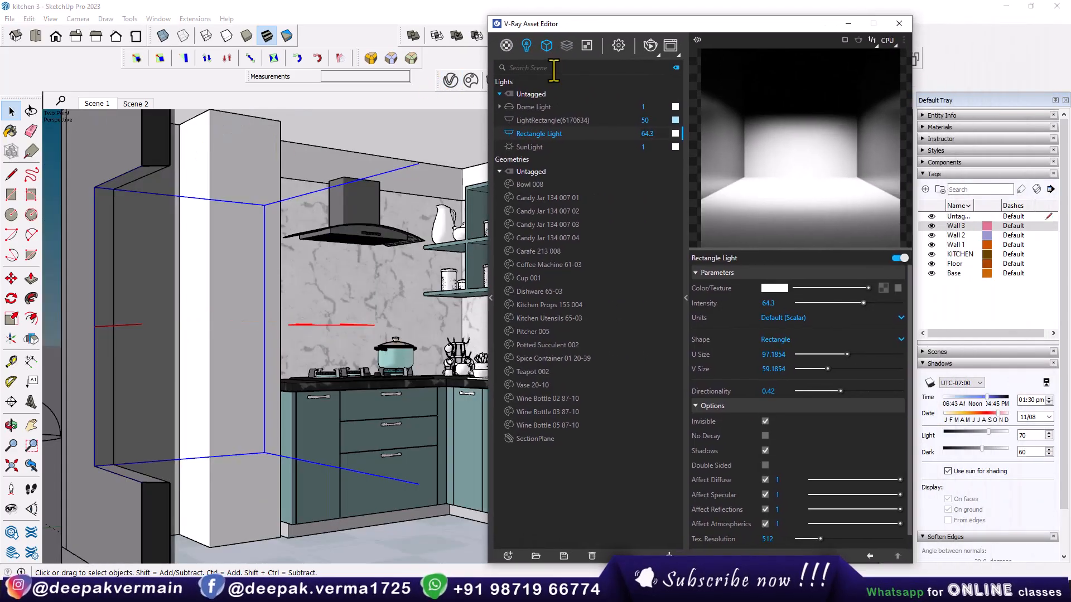
{"action": "left_click", "coordinate": [538, 108]}
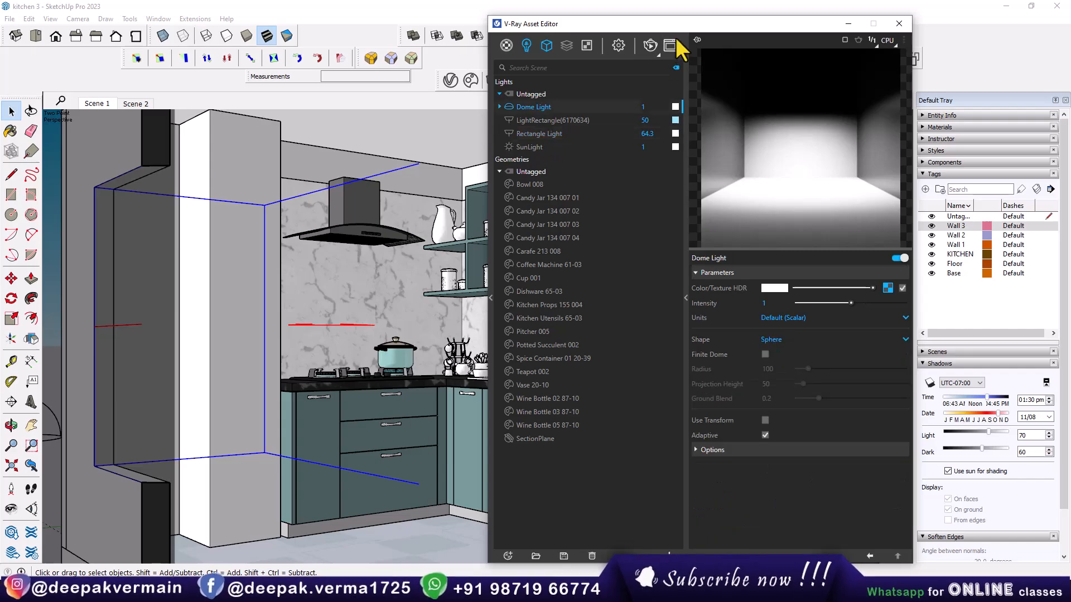
{"action": "left_click_drag", "start_coordinate": [675, 25], "coordinate": [657, 15]}
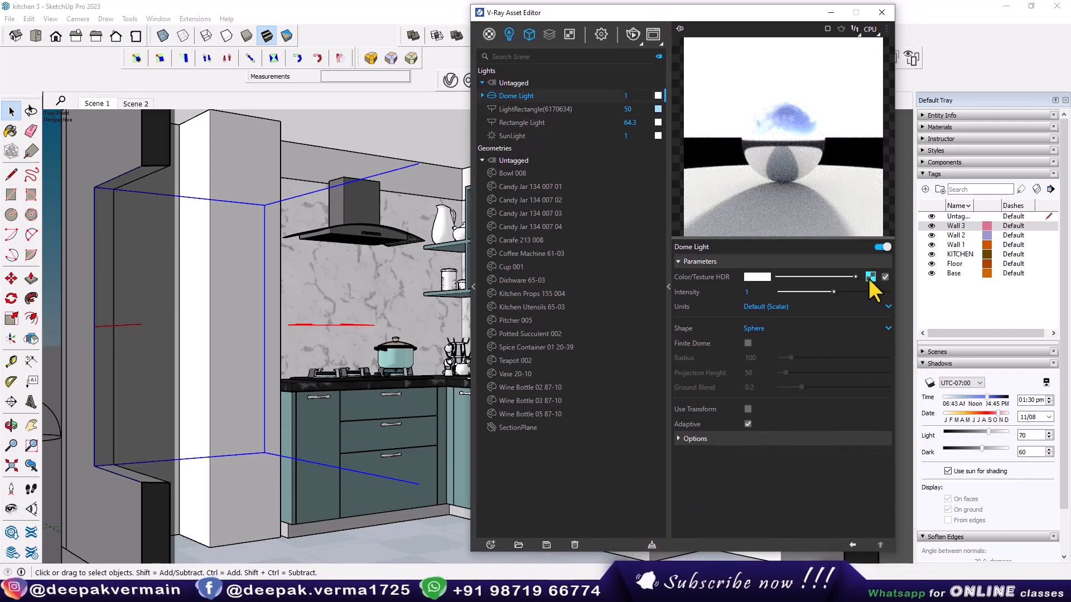
Switch to Chrome, search for hdri images, browse Poly Haven's HDRI collection, and return to SketchUp
{"action": "mouse_move", "coordinate": [124, 593]}
{"action": "left_click", "coordinate": [123, 536]}
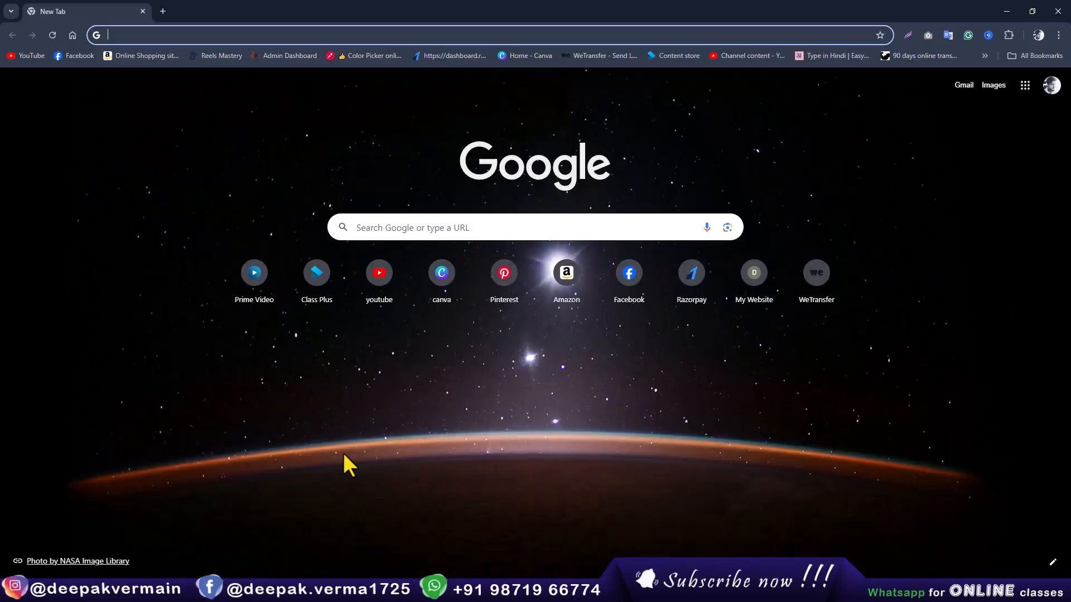
{"action": "left_click", "coordinate": [593, 231]}
{"action": "type", "text": "hdri"}
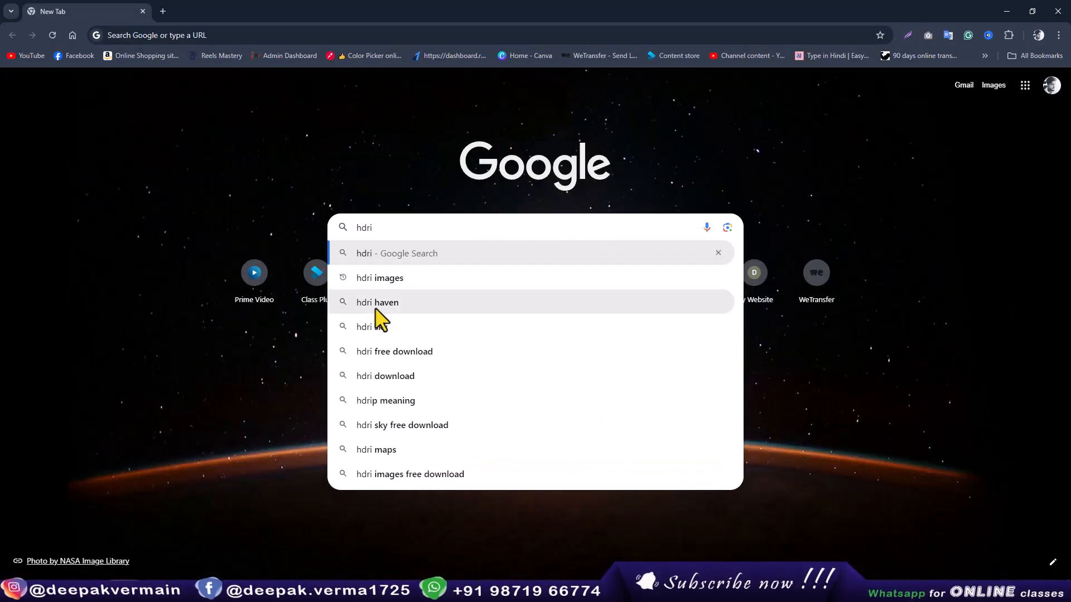
{"action": "left_click", "coordinate": [379, 299]}
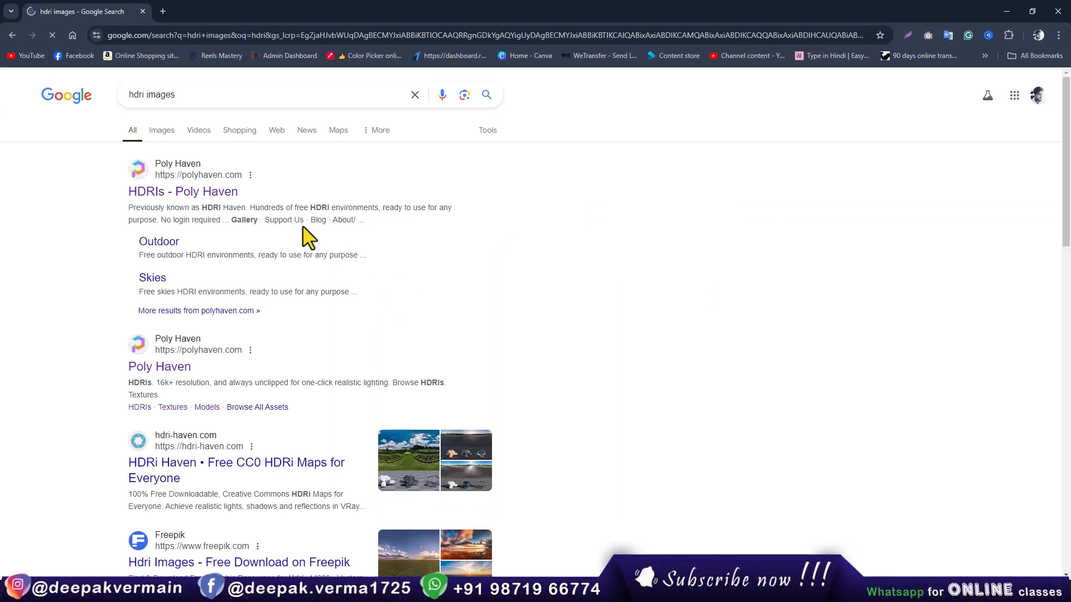
{"action": "left_click", "coordinate": [197, 197]}
{"action": "scroll", "coordinate": [513, 278], "scroll_direction": "down", "scroll_amount": 3}
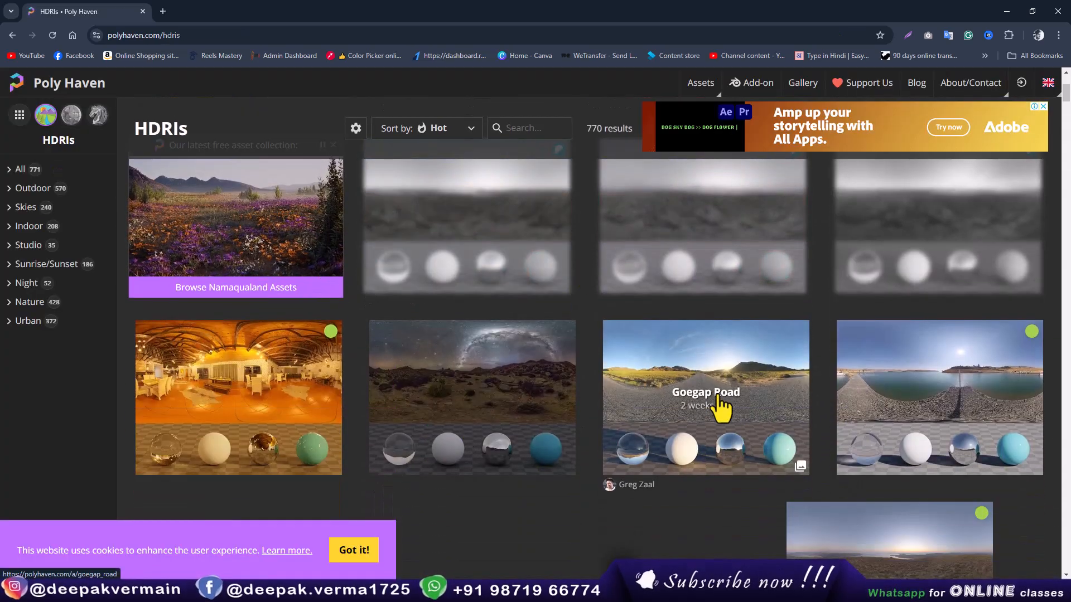
{"action": "left_click", "coordinate": [1007, 14]}
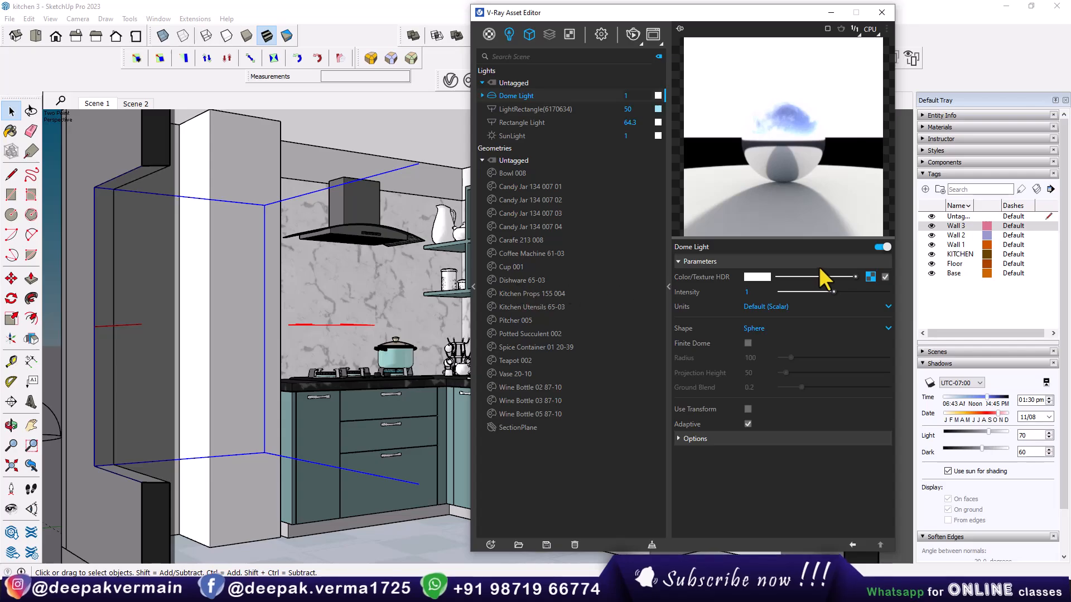
Load zwartkops_curve_afternoon_8k from the Downloads folder as the Dome Light's HDR texture
{"action": "left_click", "coordinate": [869, 276]}
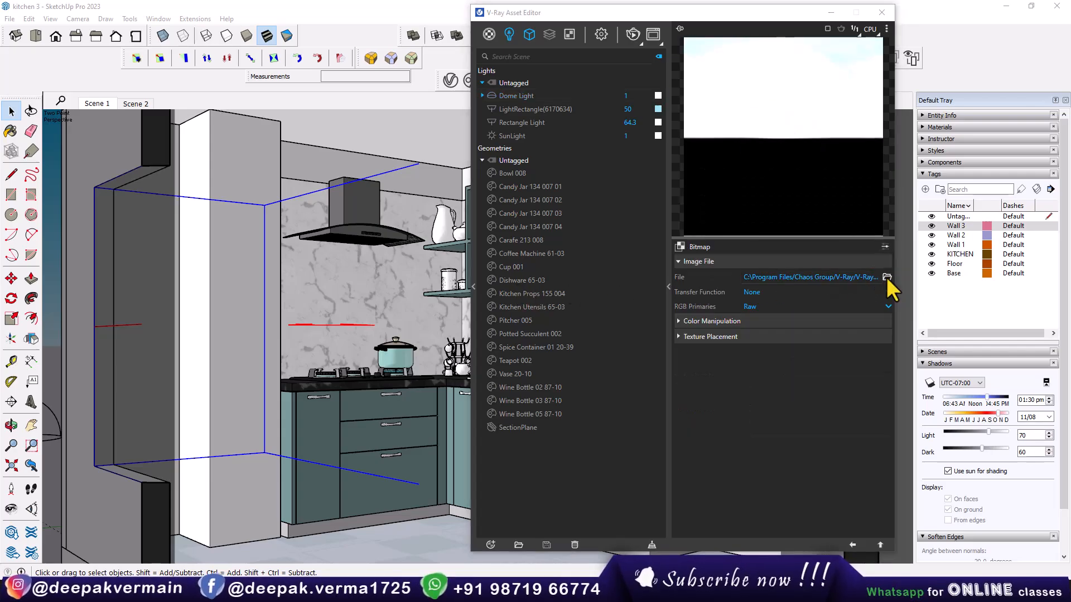
{"action": "scroll", "coordinate": [709, 262], "scroll_direction": "down", "scroll_amount": 2}
{"action": "scroll", "coordinate": [531, 140], "scroll_direction": "up", "scroll_amount": 2}
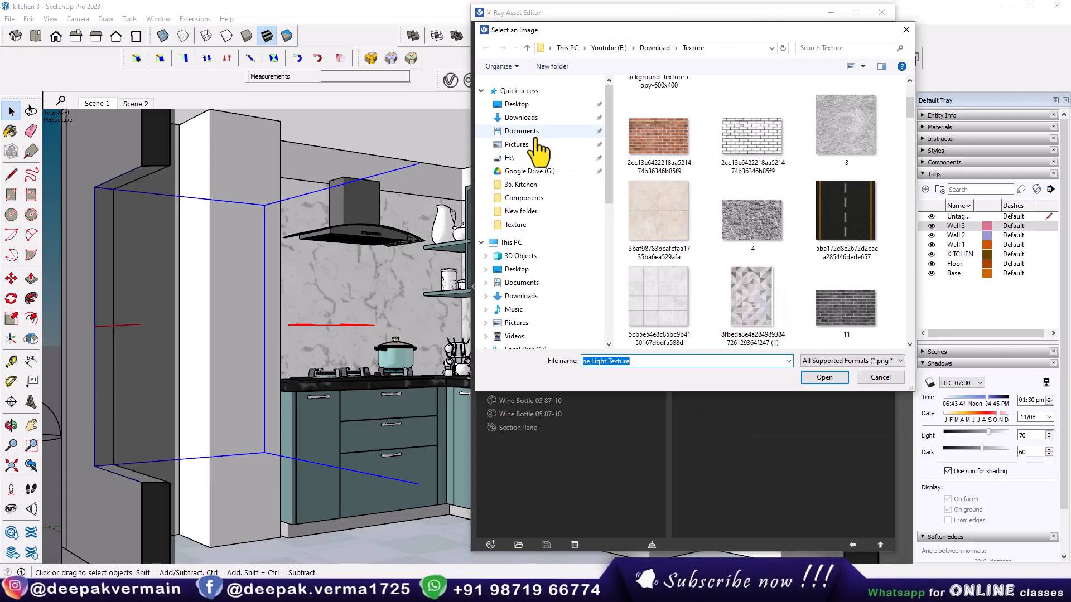
{"action": "left_click", "coordinate": [537, 124]}
{"action": "scroll", "coordinate": [756, 207], "scroll_direction": "down", "scroll_amount": 4}
{"action": "scroll", "coordinate": [859, 245], "scroll_direction": "up", "scroll_amount": 3}
{"action": "scroll", "coordinate": [859, 241], "scroll_direction": "down", "scroll_amount": 3}
{"action": "left_click", "coordinate": [857, 231]}
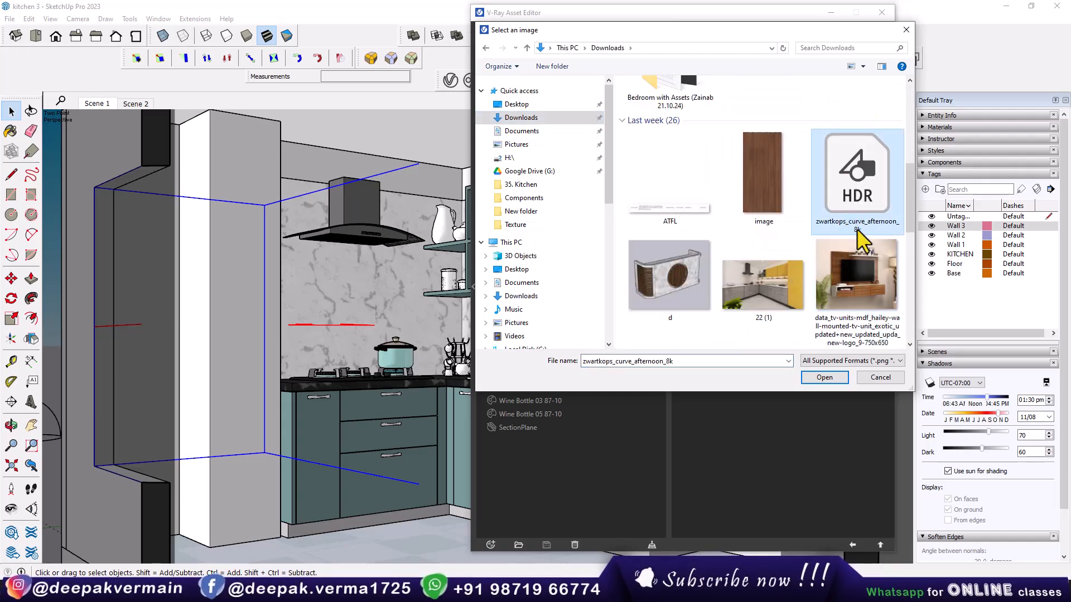
{"action": "left_click", "coordinate": [828, 377]}
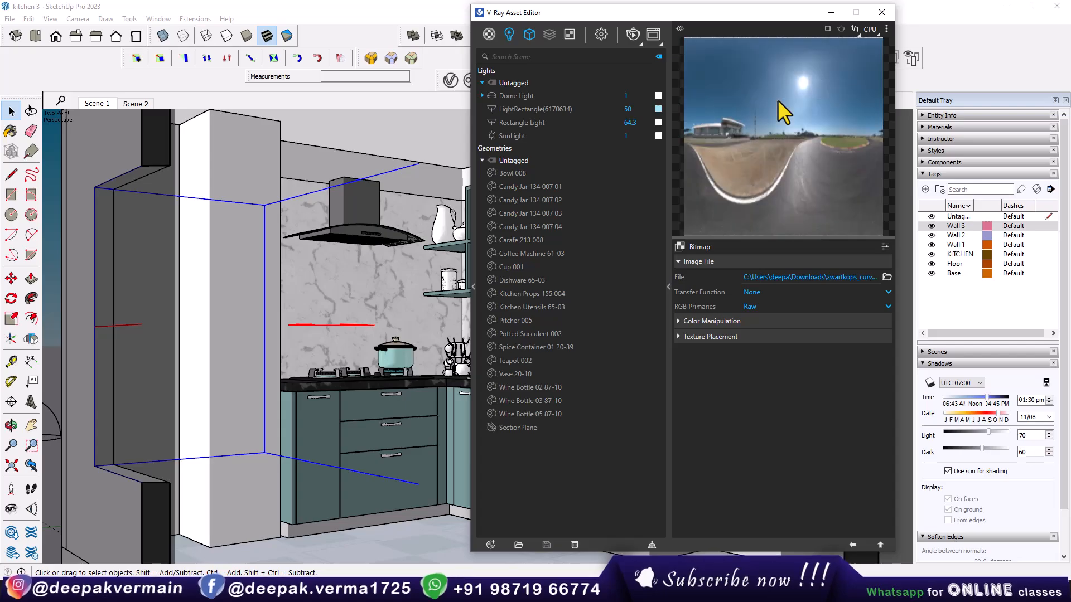
Set the Dome Light's intensity to 20 and preview it in an interactive render
{"action": "left_click", "coordinate": [512, 98]}
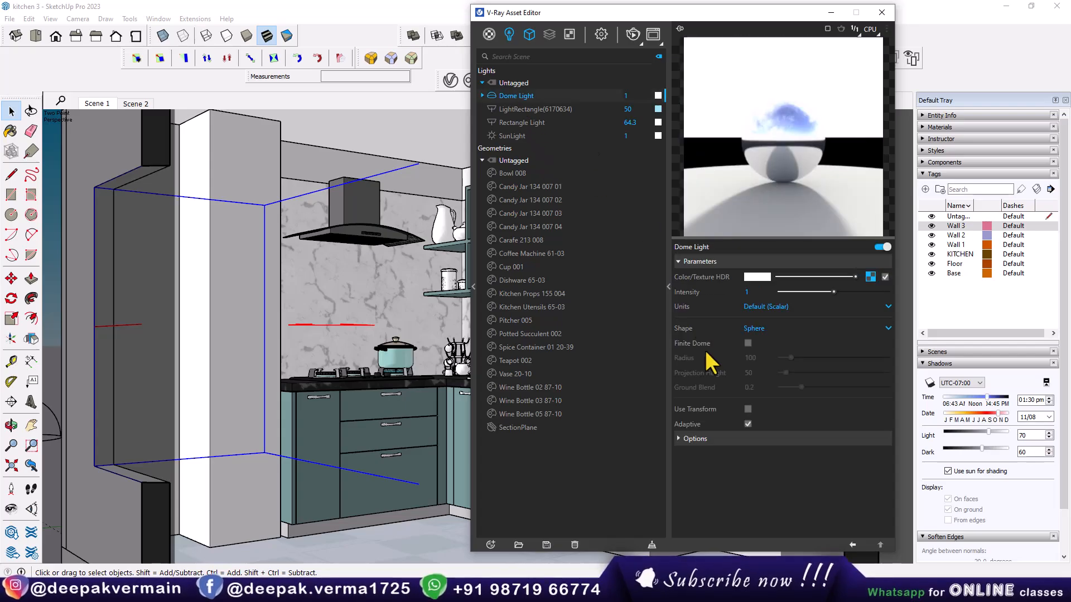
{"action": "type", "text": "20"}
{"action": "key", "text": "Return"}
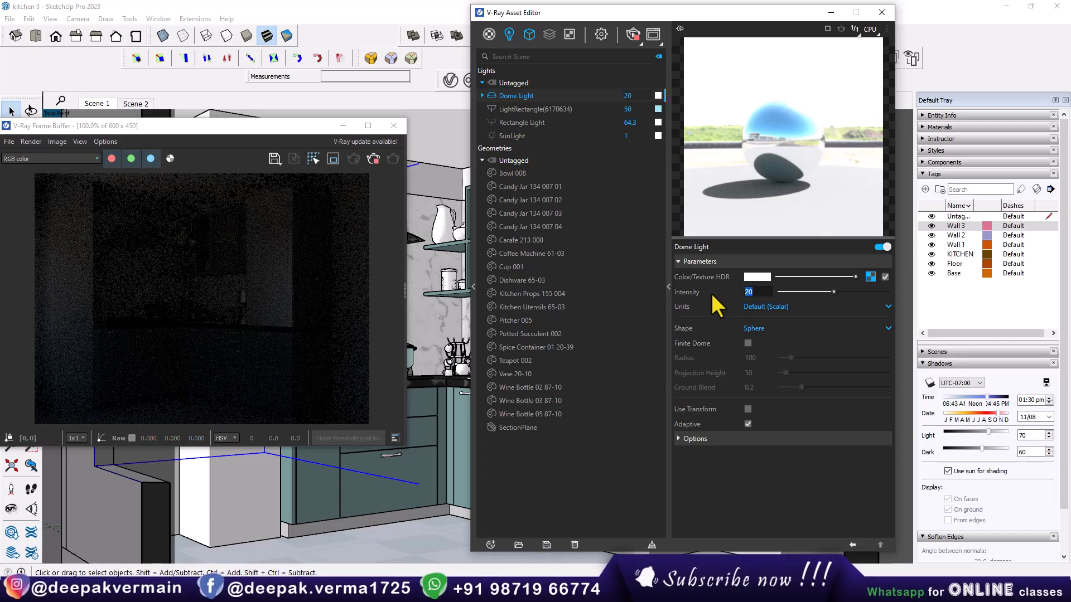
Raise the Dome Light's intensity to 100, trying 50 first in the running interactive render
{"action": "type", "text": "50"}
{"action": "key", "text": "Return"}
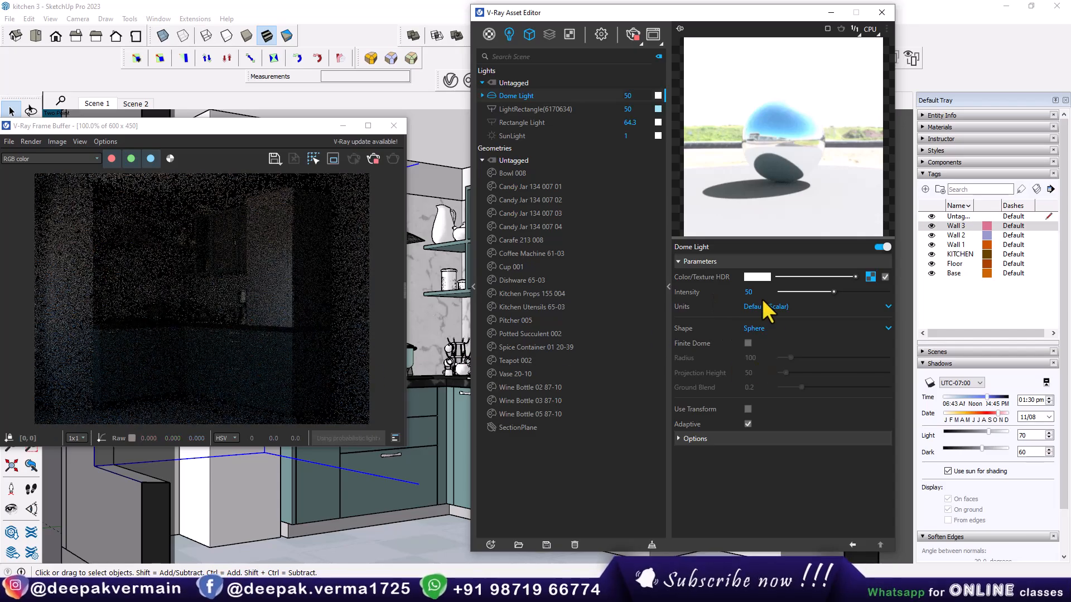
{"action": "type", "text": "100"}
{"action": "key", "text": "Return"}
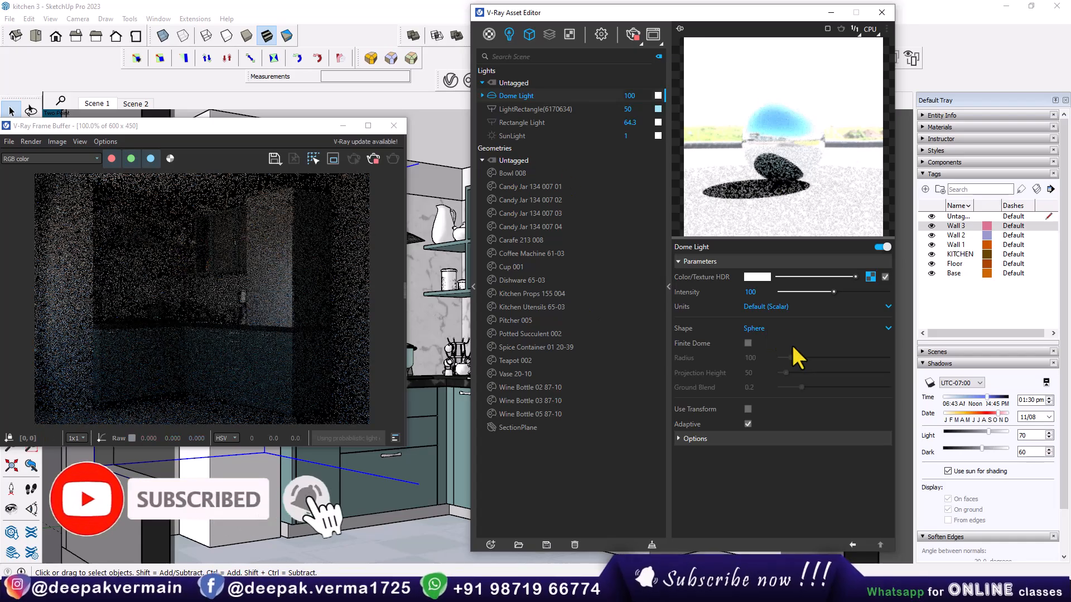
Rotate the Dome Light's HDR bitmap horizontally to -132.5 in its texture placement settings
{"action": "left_click", "coordinate": [867, 277]}
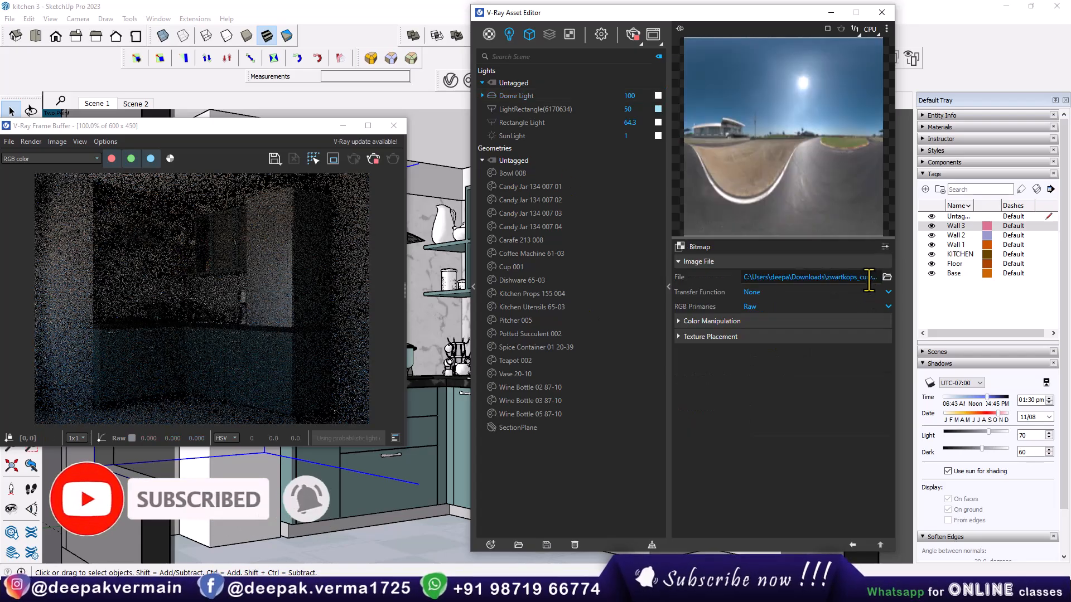
{"action": "left_click", "coordinate": [794, 337]}
{"action": "mouse_move", "coordinate": [824, 390]}
{"action": "left_mouse_down"}
{"action": "mouse_move", "coordinate": [798, 390]}
{"action": "mouse_move", "coordinate": [813, 390]}
{"action": "left_mouse_up"}
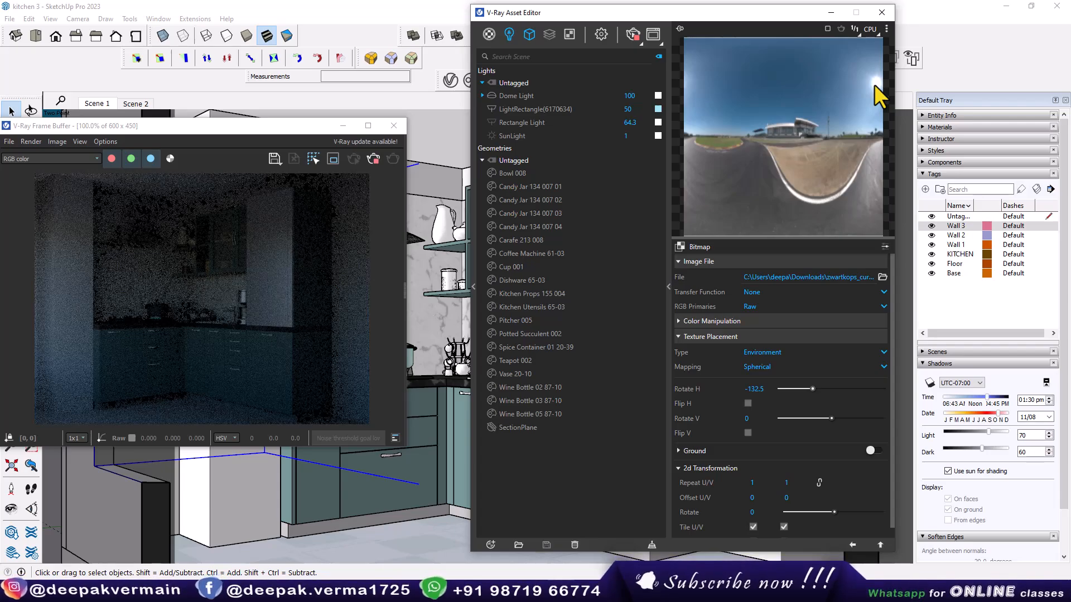
View the SunLight's settings, check the kitchen's interactive render, and close the frame buffer
{"action": "left_click", "coordinate": [510, 137]}
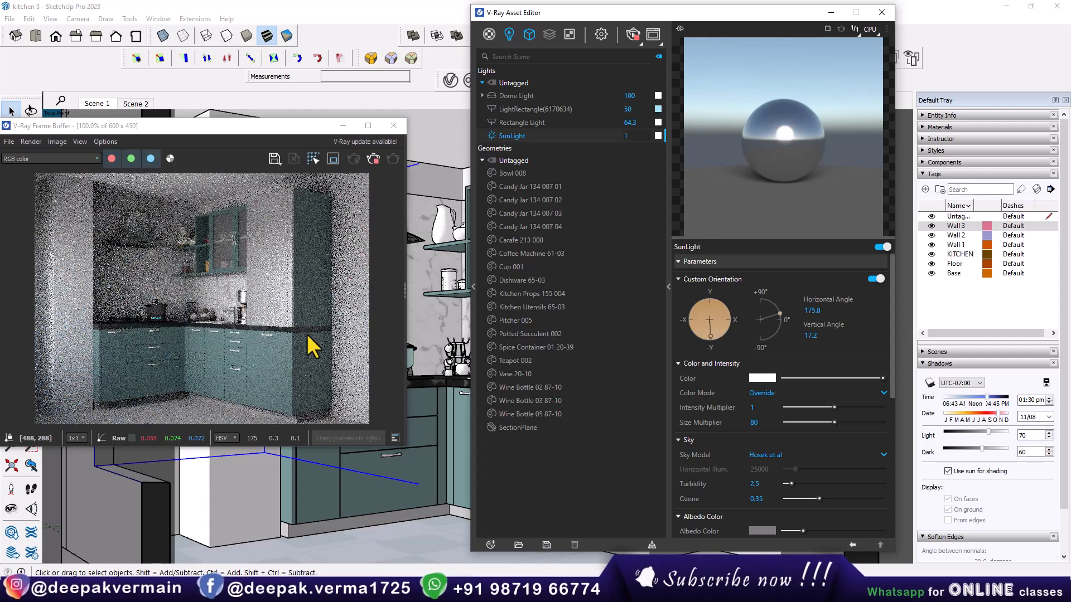
{"action": "left_click_drag", "start_coordinate": [212, 127], "coordinate": [246, 110]}
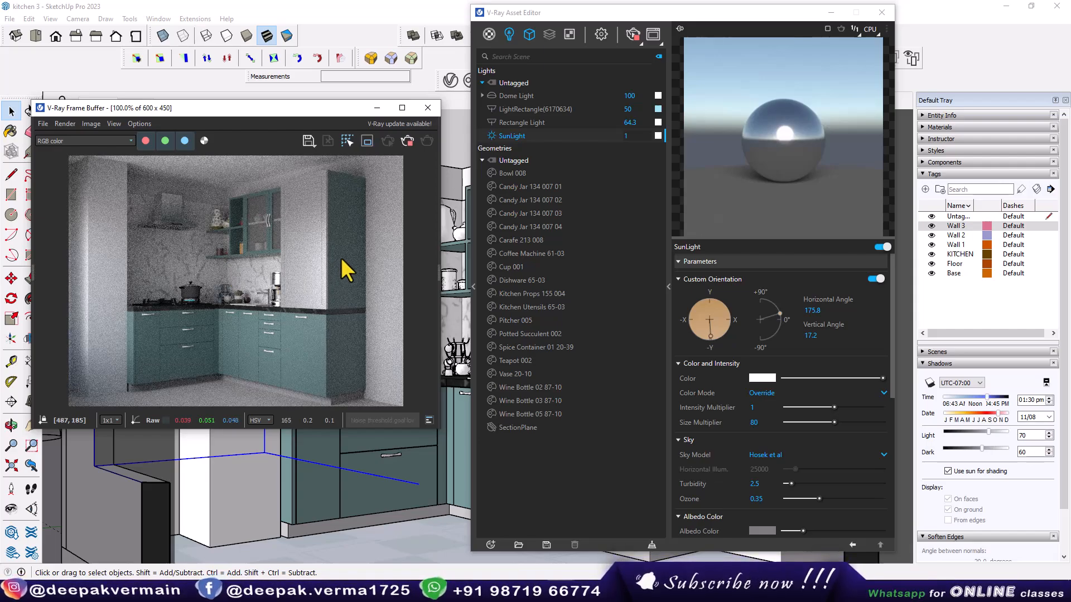
{"action": "left_click_drag", "start_coordinate": [337, 108], "coordinate": [307, 104]}
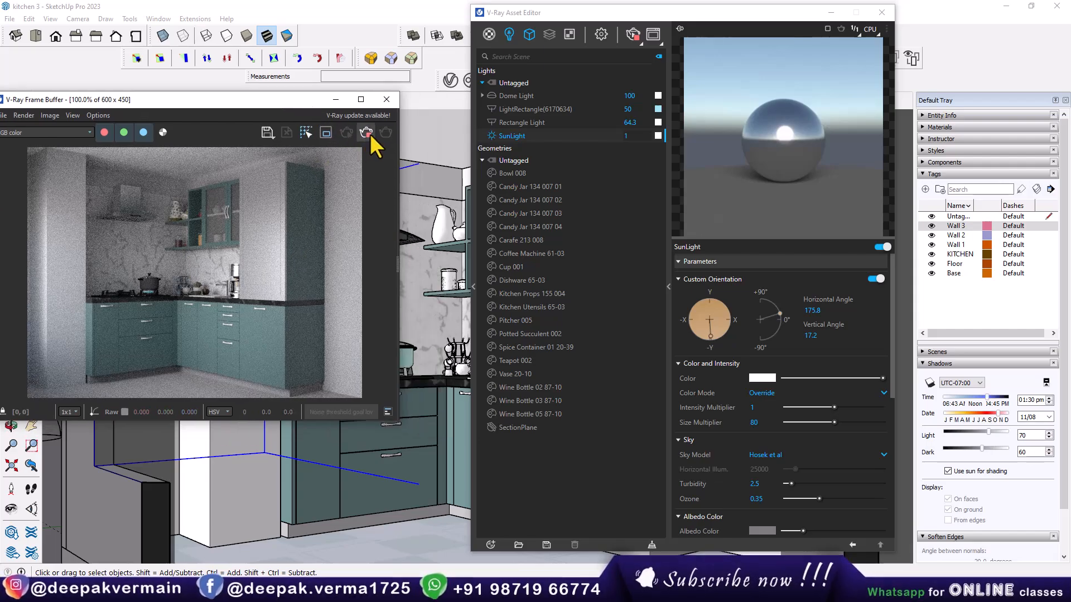
{"action": "left_click", "coordinate": [397, 103]}
Convert the host materials from [Metal_Corrogated_Shiny]2 through SINKMtl6 into V-Ray materials
{"action": "left_click_drag", "start_coordinate": [605, 12], "coordinate": [772, 45]}
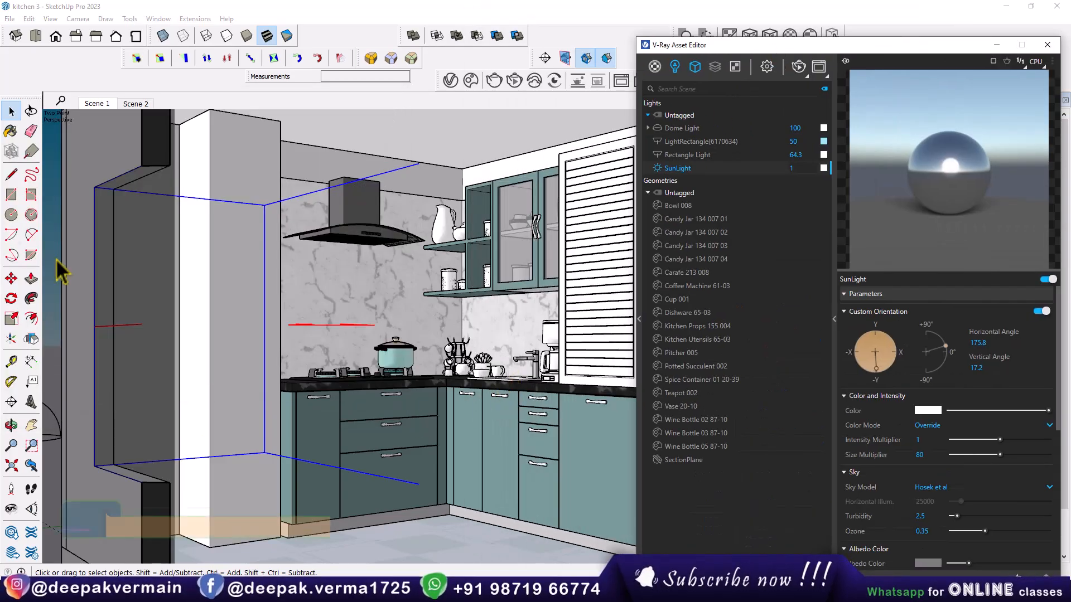
{"action": "left_click", "coordinate": [10, 131]}
{"action": "left_click", "coordinate": [655, 67]}
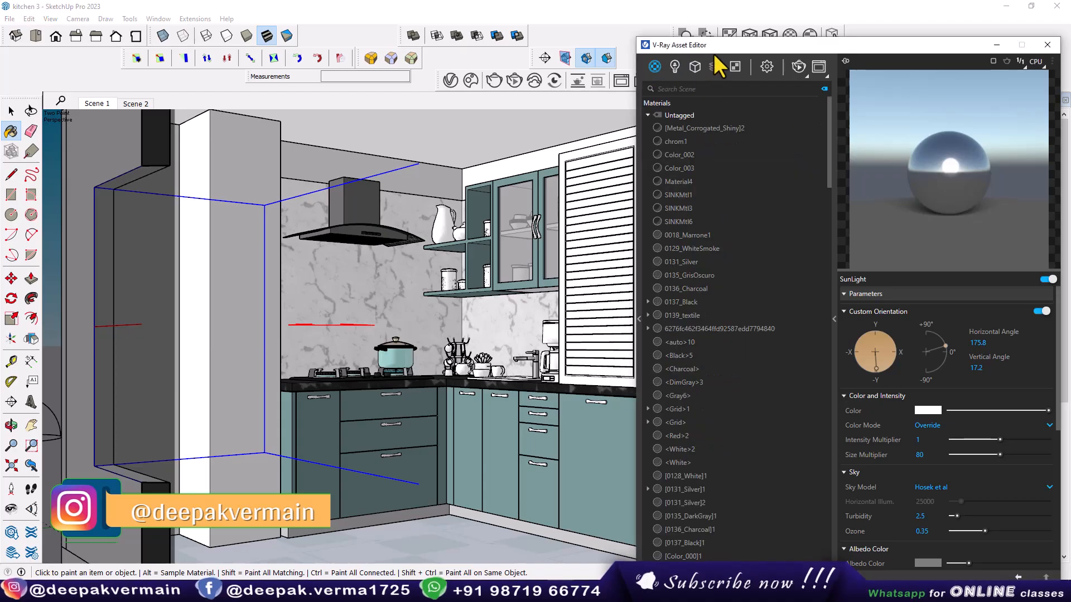
{"action": "left_click_drag", "start_coordinate": [713, 44], "coordinate": [621, 31]}
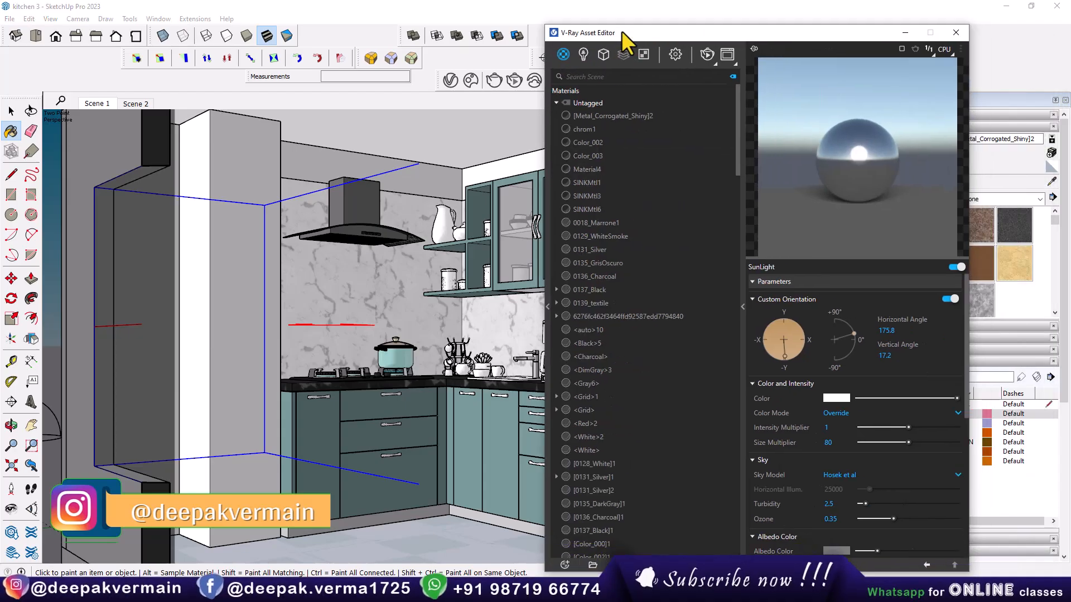
{"action": "left_click", "coordinate": [578, 112]}
{"action": "left_click", "coordinate": [581, 209]}
{"action": "right_click", "coordinate": [581, 208]}
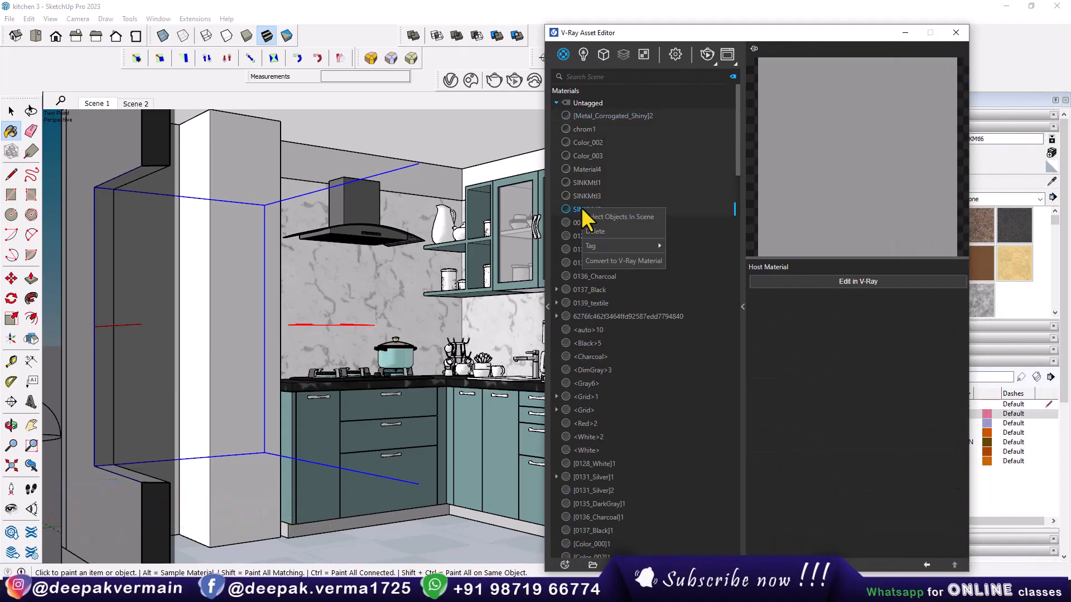
{"action": "left_click", "coordinate": [600, 259]}
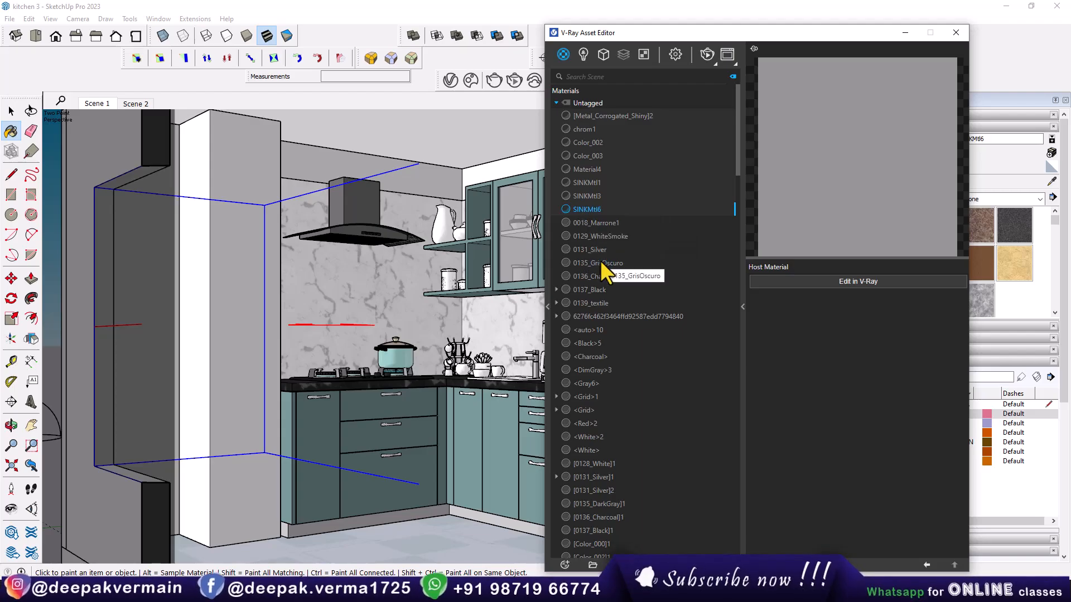
{"action": "left_click_drag", "start_coordinate": [660, 36], "coordinate": [728, 37]}
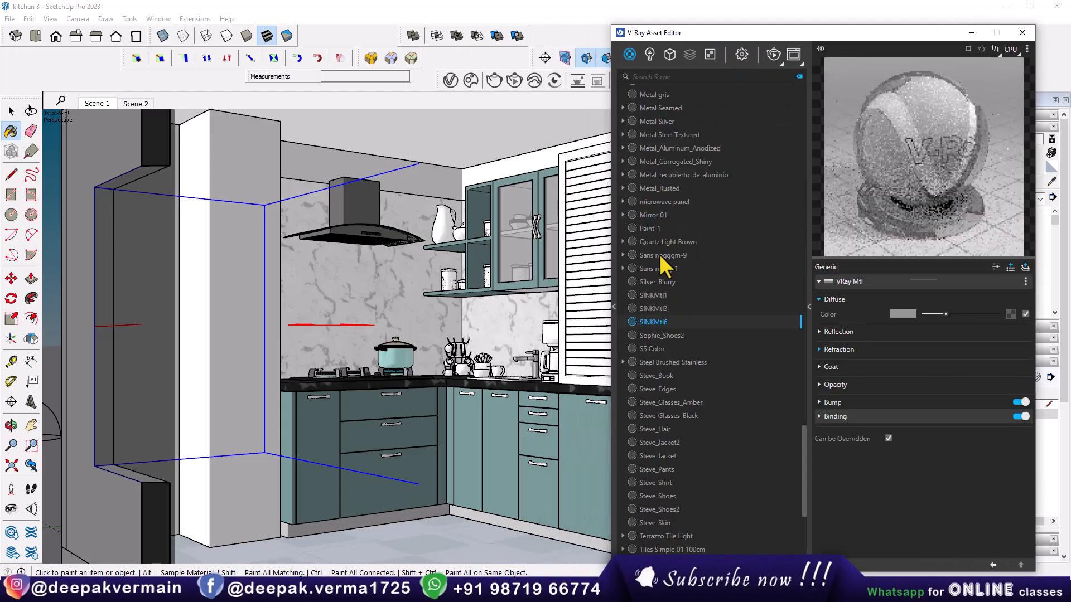
{"action": "scroll", "coordinate": [659, 256], "scroll_direction": "up", "scroll_amount": 15}
{"action": "scroll", "coordinate": [659, 264], "scroll_direction": "up", "scroll_amount": 8}
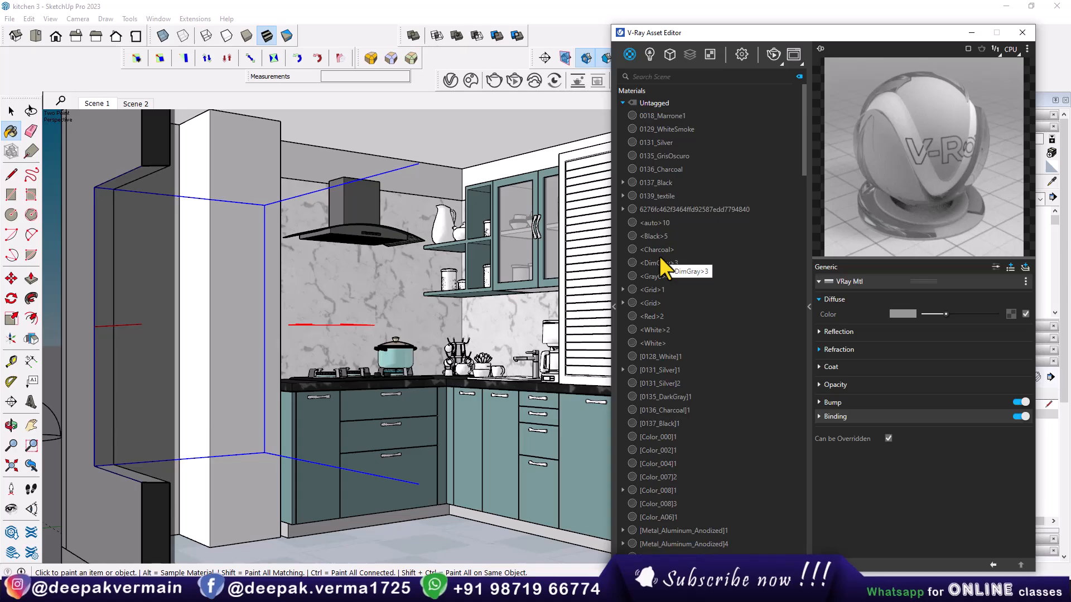
Sample Cabinet material from the lower cabinets, brighten its reflection color to near white, and set its reflection glossiness to 0.85
{"action": "key", "text": "alt"}
{"action": "left_click", "coordinate": [306, 436], "text": "alt"}
{"action": "left_click_drag", "start_coordinate": [721, 34], "coordinate": [679, 22]}
{"action": "left_click", "coordinate": [796, 321]}
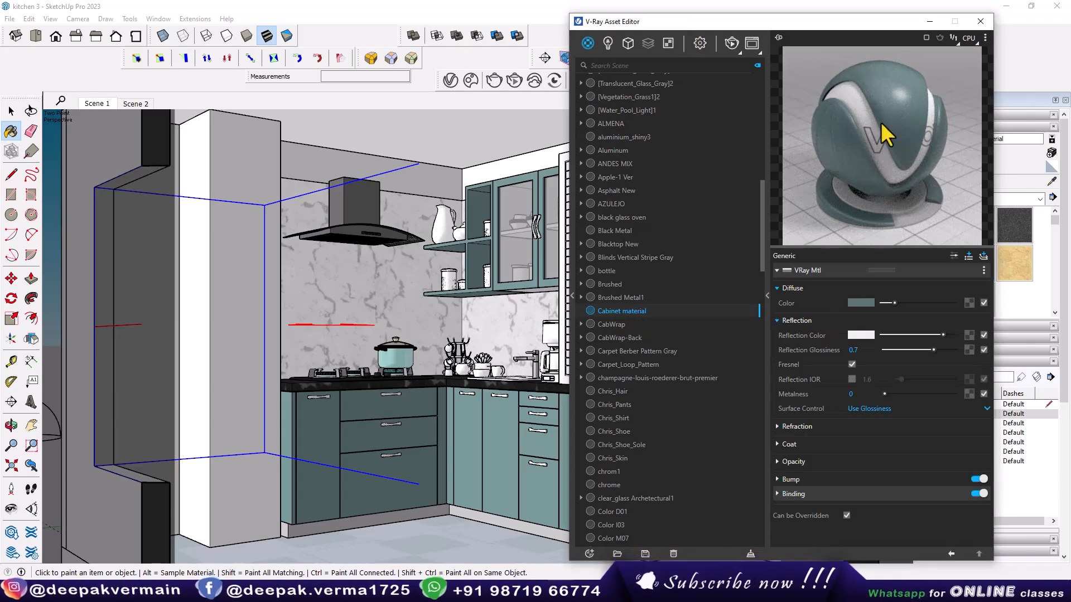
{"action": "left_click_drag", "start_coordinate": [931, 349], "coordinate": [947, 335]}
Sample Tiles Simple 01 100cm from the floor, give it a near-white reflection color, and set its reflection glossiness to 0.99
{"action": "left_click", "coordinate": [11, 133]}
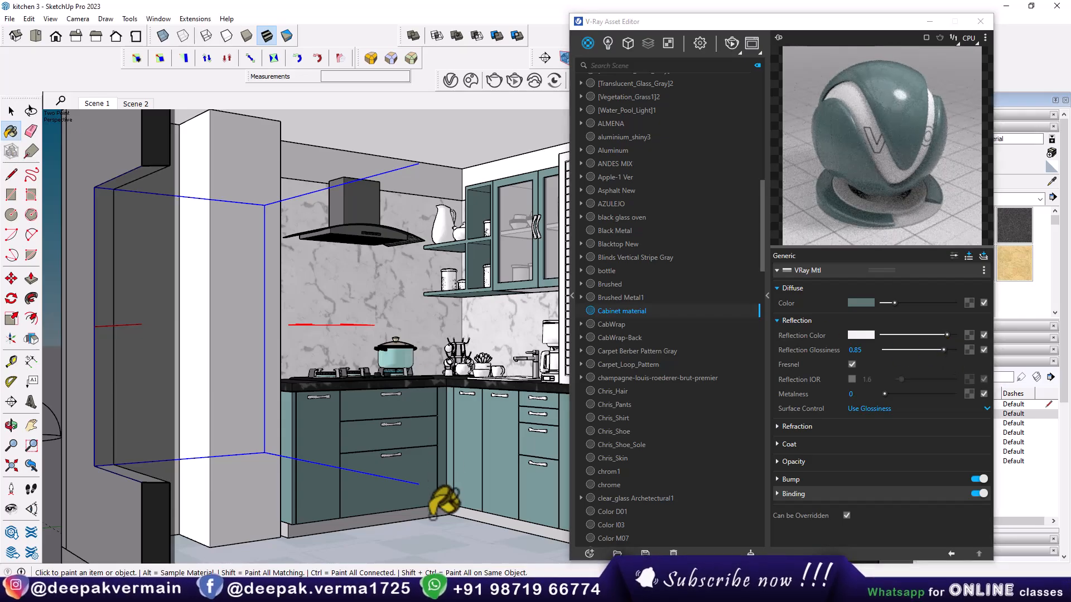
{"action": "left_click", "coordinate": [424, 527], "text": "alt"}
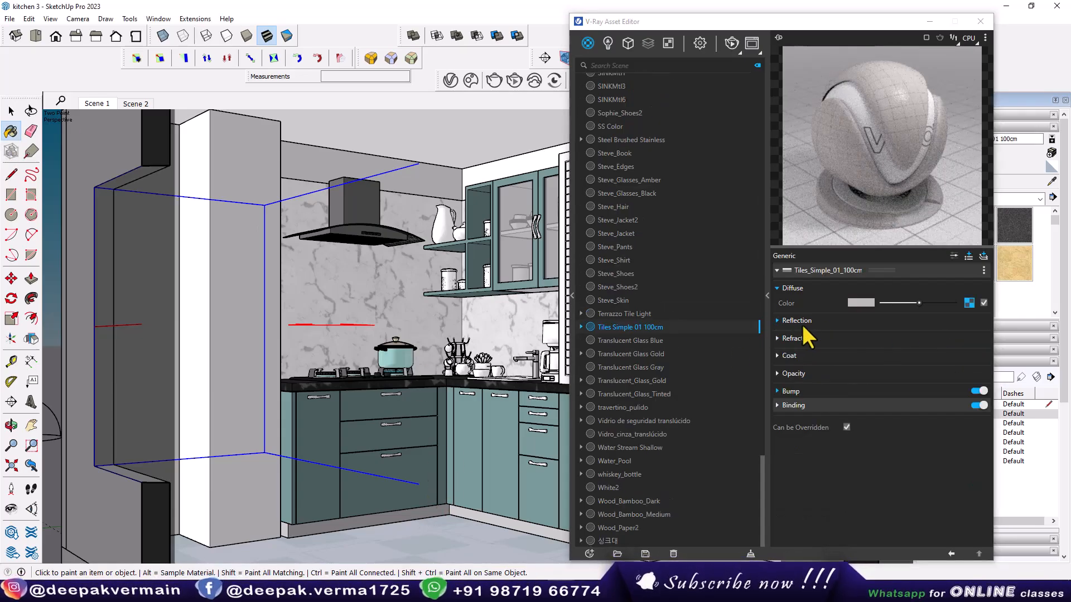
{"action": "left_click_drag", "start_coordinate": [904, 335], "coordinate": [950, 334]}
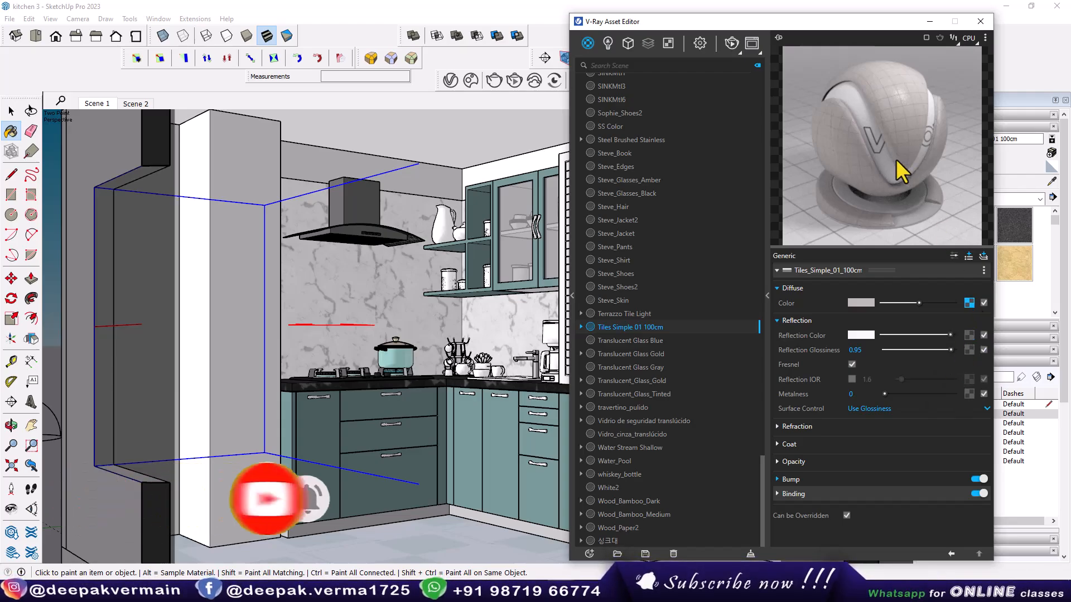
{"action": "left_click_drag", "start_coordinate": [949, 348], "coordinate": [953, 349]}
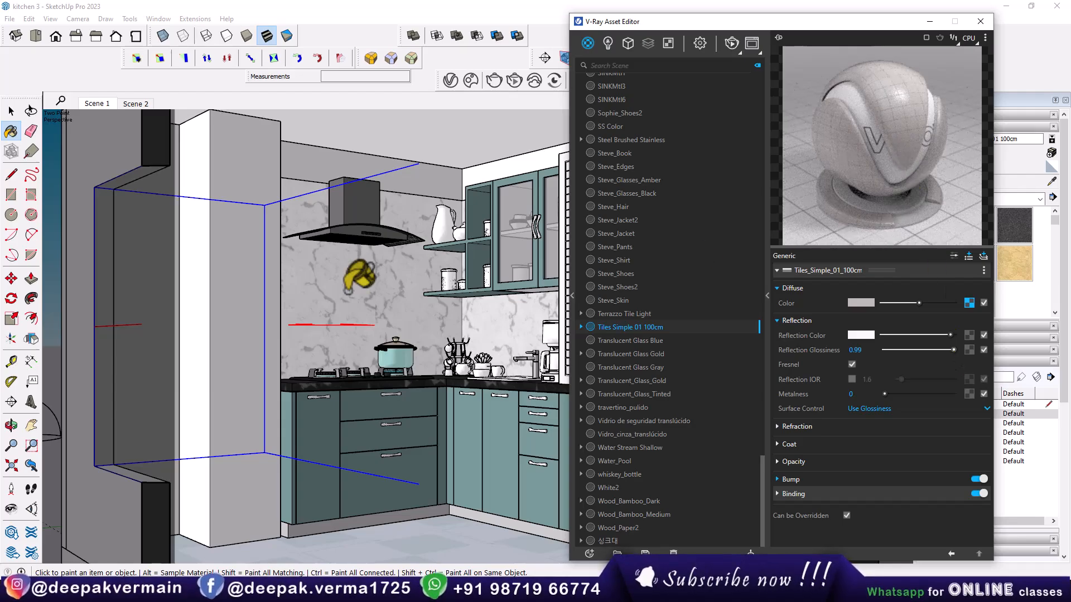
Sample Marble White 100cm from the backsplash, switch its surface control to Use Glossiness, and set reflection glossiness to 0.9
{"action": "left_click", "coordinate": [10, 134]}
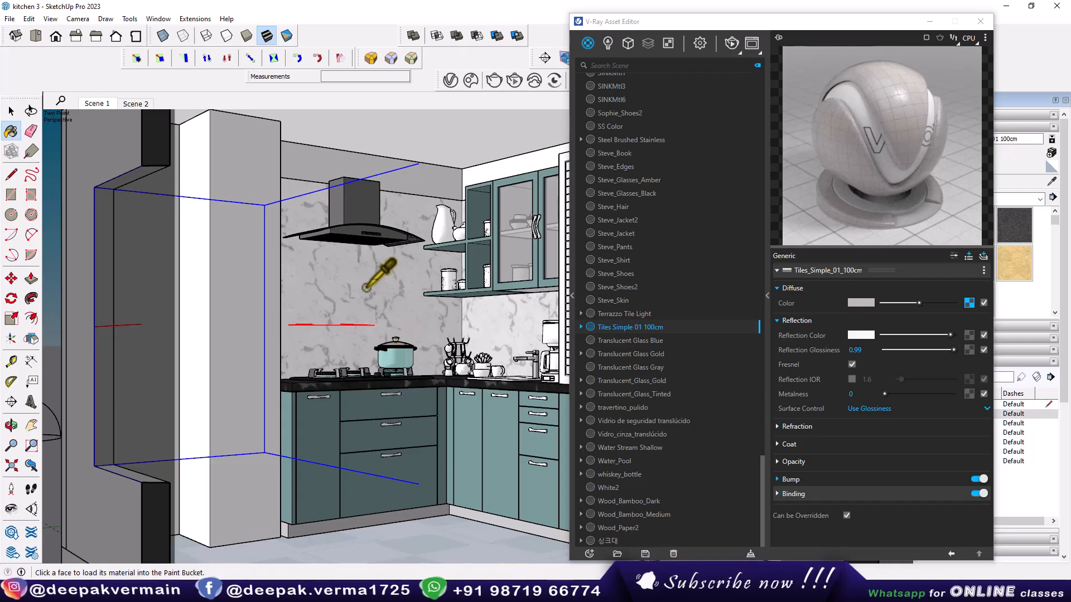
{"action": "left_click", "coordinate": [359, 306], "text": "alt"}
{"action": "left_click", "coordinate": [818, 321]}
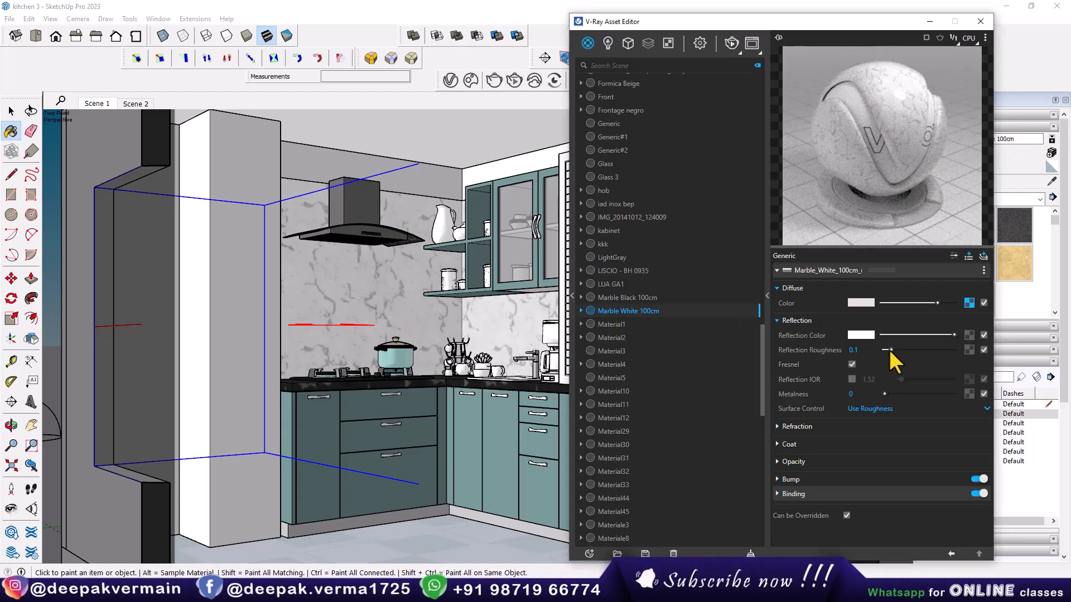
{"action": "left_click", "coordinate": [854, 350]}
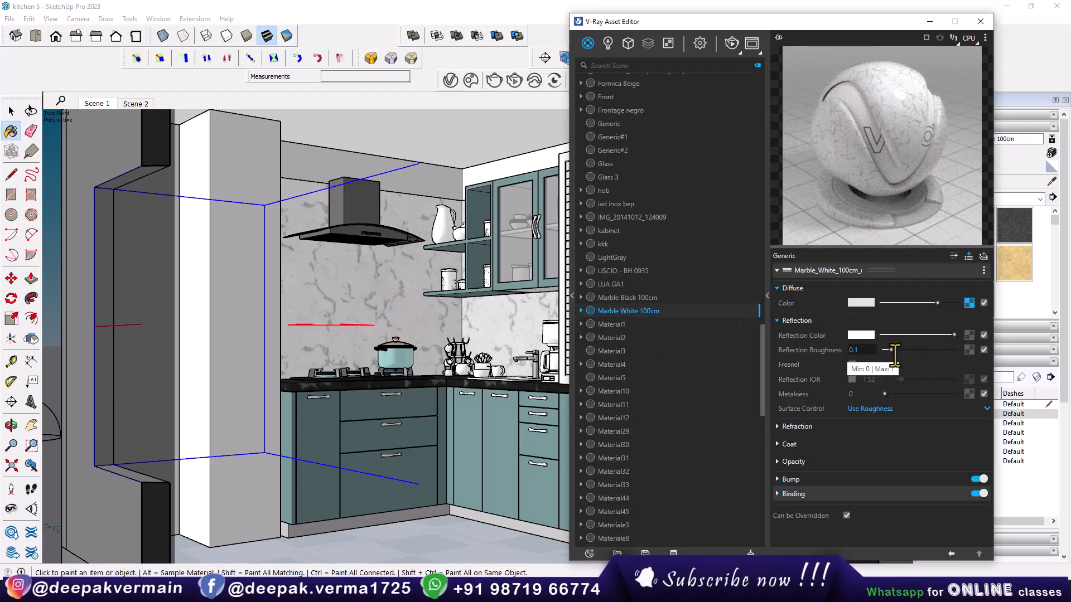
{"action": "left_click", "coordinate": [869, 410]}
{"action": "left_click", "coordinate": [873, 423]}
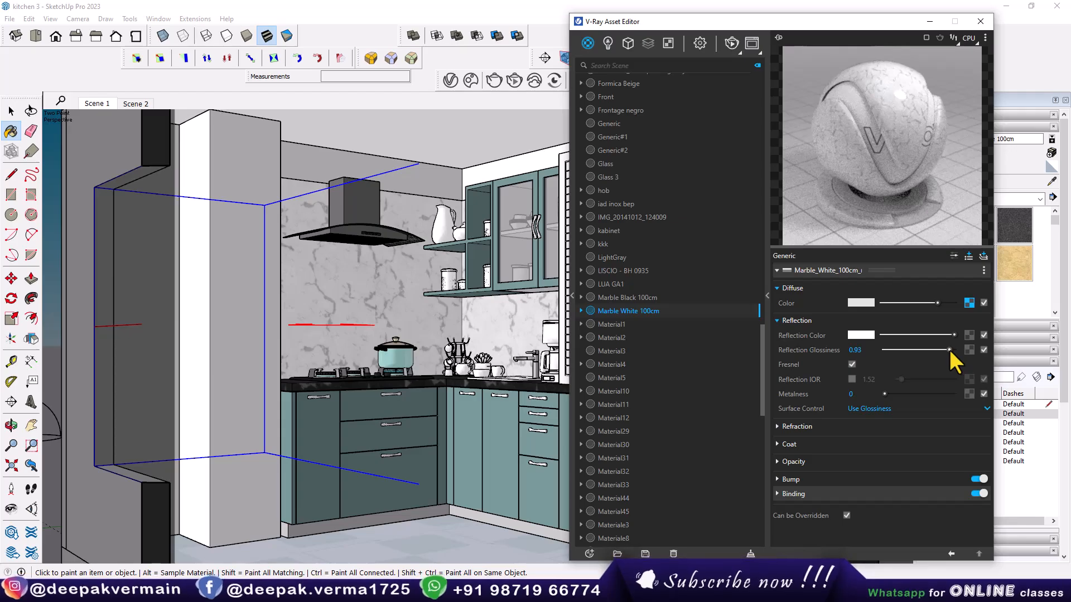
{"action": "left_click_drag", "start_coordinate": [946, 350], "coordinate": [947, 349]}
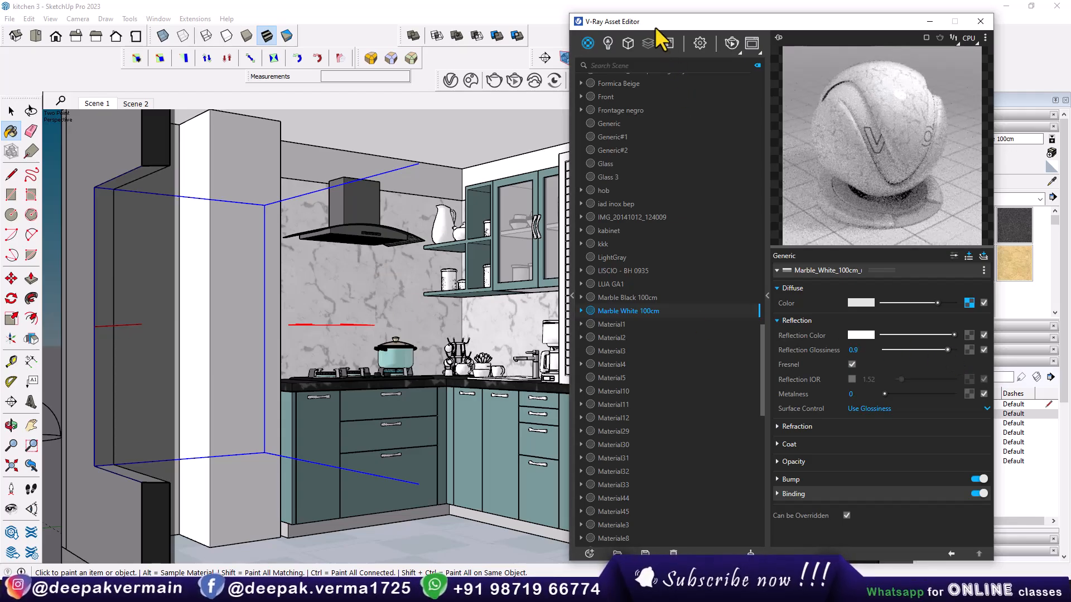
Run an interactive render to check the reflective cabinet, floor and marble materials, and close the frame buffer
{"action": "left_click_drag", "start_coordinate": [658, 21], "coordinate": [724, 44]}
{"action": "left_click", "coordinate": [10, 132]}
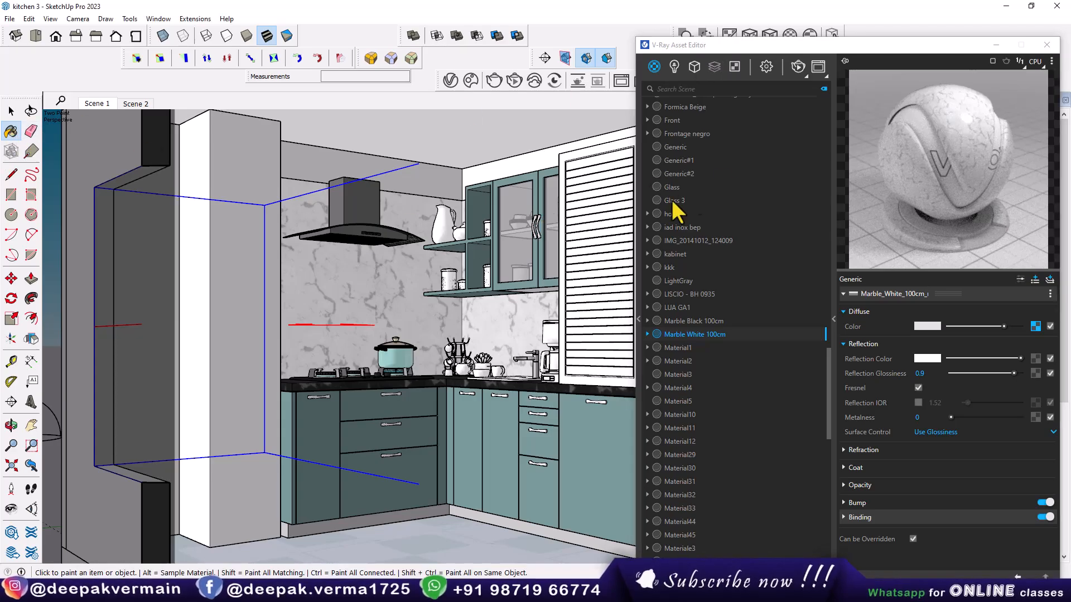
{"action": "left_click", "coordinate": [797, 66]}
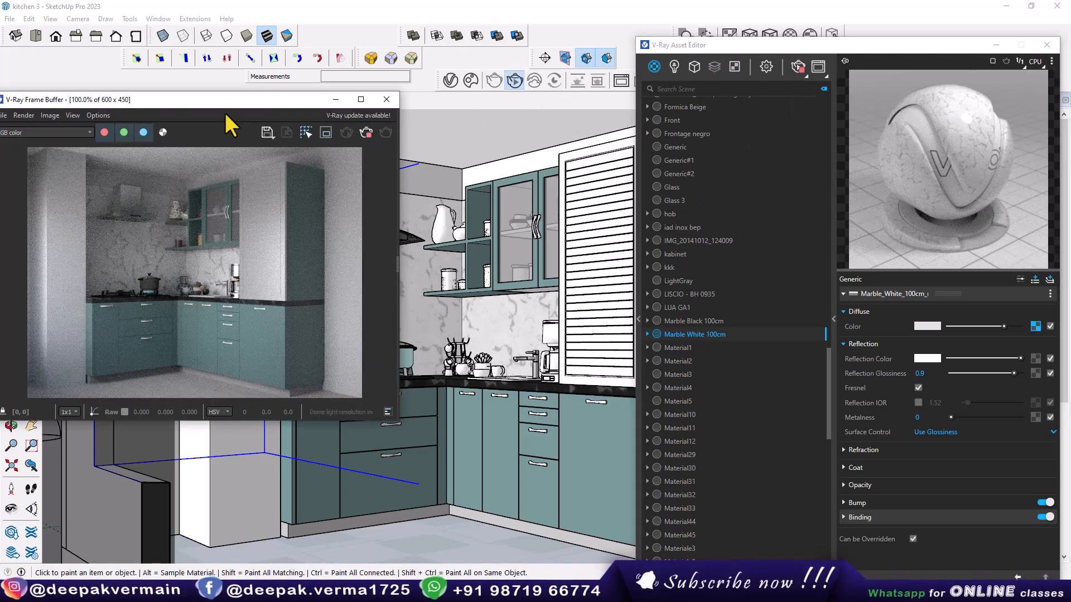
{"action": "left_click_drag", "start_coordinate": [199, 101], "coordinate": [216, 93]}
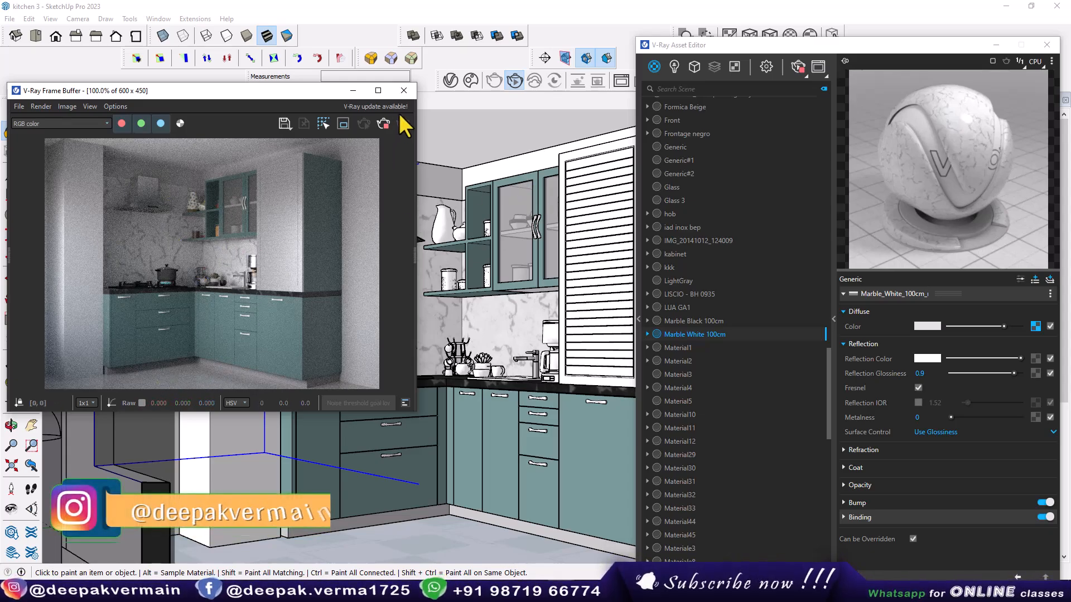
{"action": "left_click", "coordinate": [403, 89]}
Open the glass-fronted upper cabinet's group and paint its underside with Cabinet material sampled from the adjoining open shelf
{"action": "scroll", "coordinate": [530, 279], "scroll_direction": "up", "scroll_amount": 3}
{"action": "mouse_move", "coordinate": [522, 293]}
{"action": "middle_mouse_down"}
{"action": "mouse_move", "coordinate": [460, 304]}
{"action": "mouse_move", "coordinate": [484, 251]}
{"action": "mouse_move", "coordinate": [427, 273]}
{"action": "mouse_move", "coordinate": [390, 319]}
{"action": "middle_mouse_up"}
{"action": "scroll", "coordinate": [454, 306], "scroll_direction": "up", "scroll_amount": 3}
{"action": "scroll", "coordinate": [378, 335], "scroll_direction": "up", "scroll_amount": 1}
{"action": "scroll", "coordinate": [357, 332], "scroll_direction": "up", "scroll_amount": 1}
{"action": "key", "text": "space"}
{"action": "double_click", "coordinate": [380, 307]}
{"action": "left_click", "coordinate": [385, 302]}
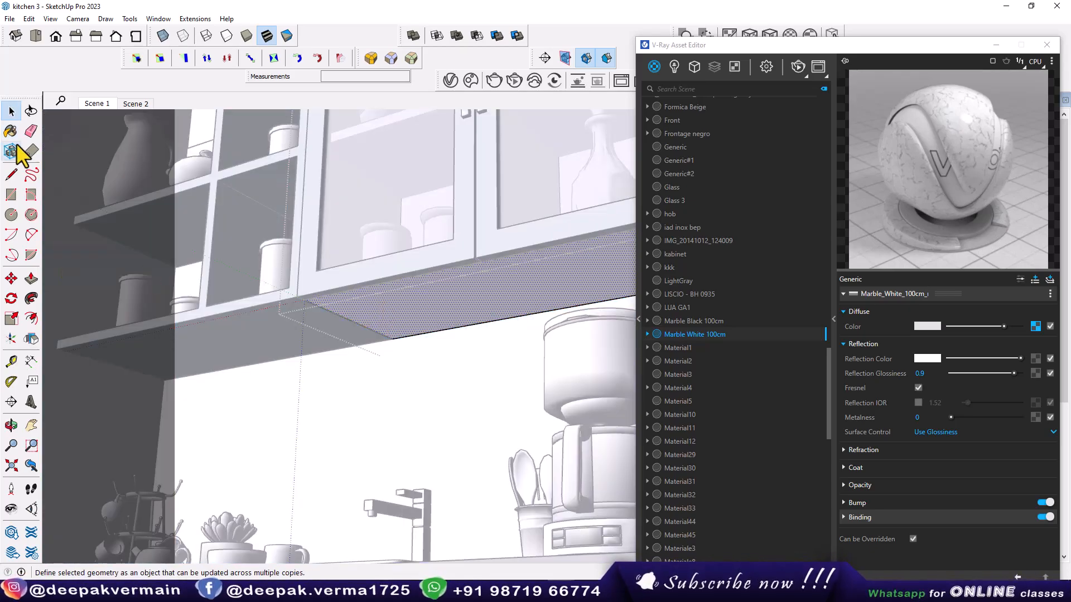
{"action": "left_click", "coordinate": [11, 132]}
{"action": "left_click", "coordinate": [244, 336], "text": "alt"}
{"action": "left_click", "coordinate": [396, 304]}
{"action": "key", "text": "space"}
{"action": "left_click", "coordinate": [414, 397]}
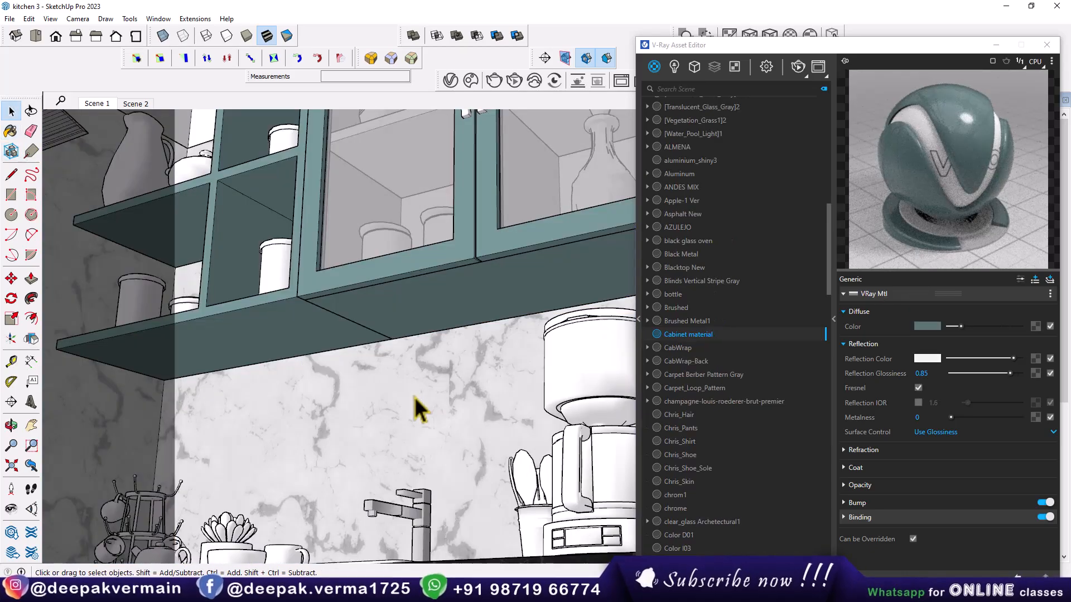
Switch to the Stella-L-Shape reference photo, examine the lighting under the upper cabinets, and return to SketchUp
{"action": "left_click_drag", "start_coordinate": [714, 46], "coordinate": [822, 68]}
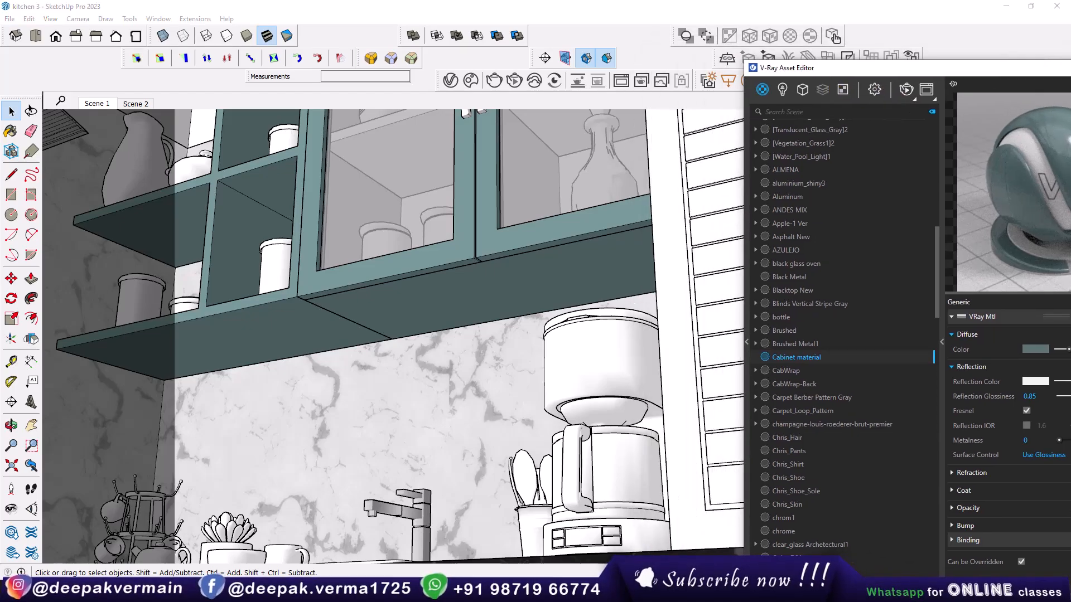
{"action": "key", "text": "alt+Tab"}
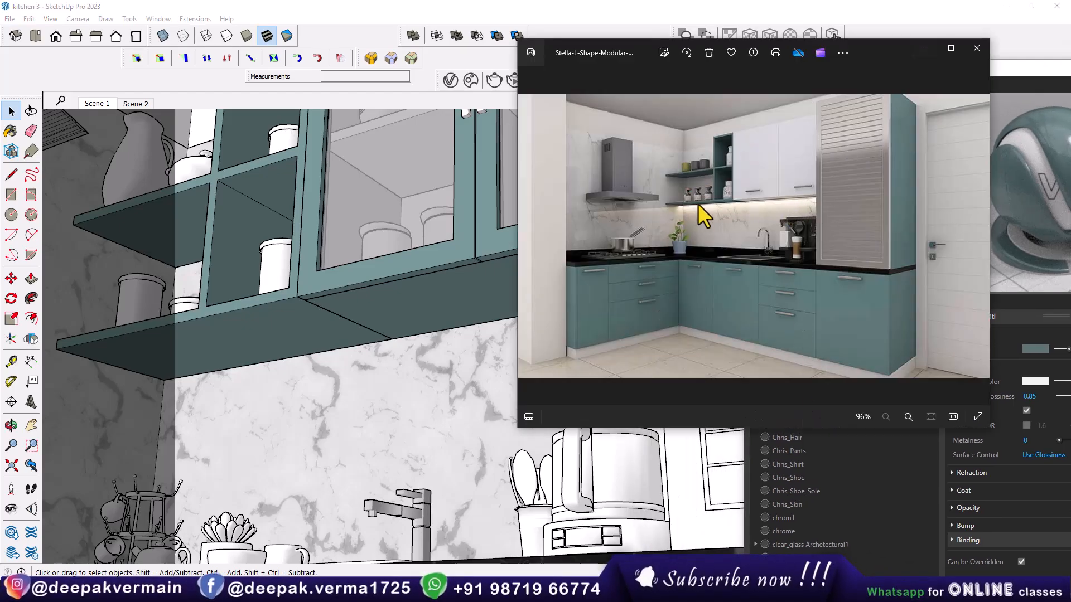
{"action": "left_click", "coordinate": [925, 48]}
Draw a thin V-Ray Rectangle Light beneath the upper cabinets along the backsplash, with U size about 68 and V size about 1.2
{"action": "middle_click_drag", "start_coordinate": [342, 411], "coordinate": [440, 409]}
{"action": "scroll", "coordinate": [385, 411], "scroll_direction": "down", "scroll_amount": 2}
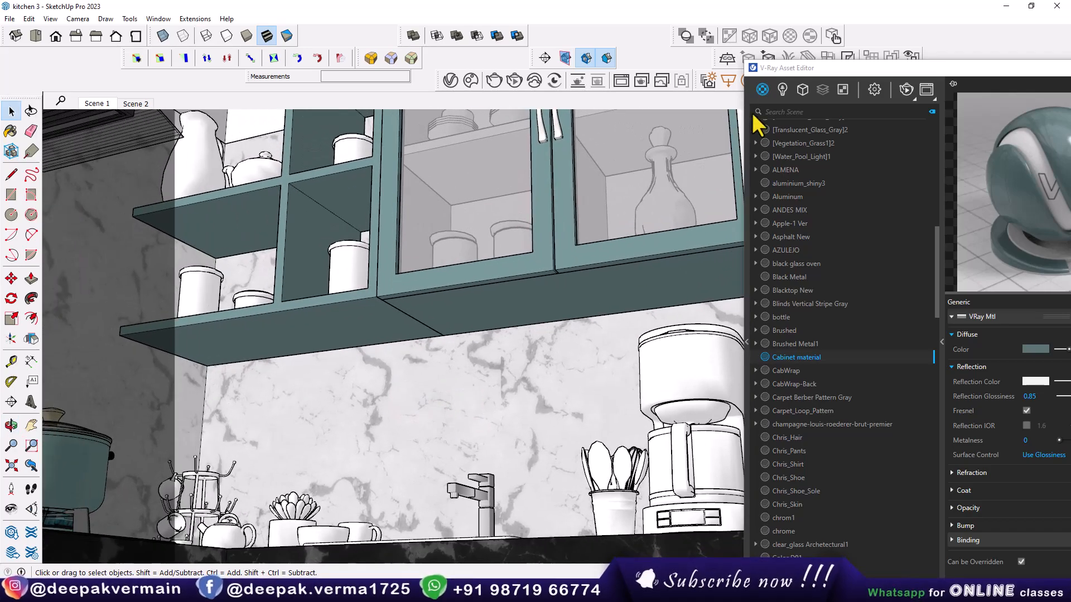
{"action": "left_click_drag", "start_coordinate": [762, 72], "coordinate": [801, 86]}
{"action": "left_click", "coordinate": [728, 80]}
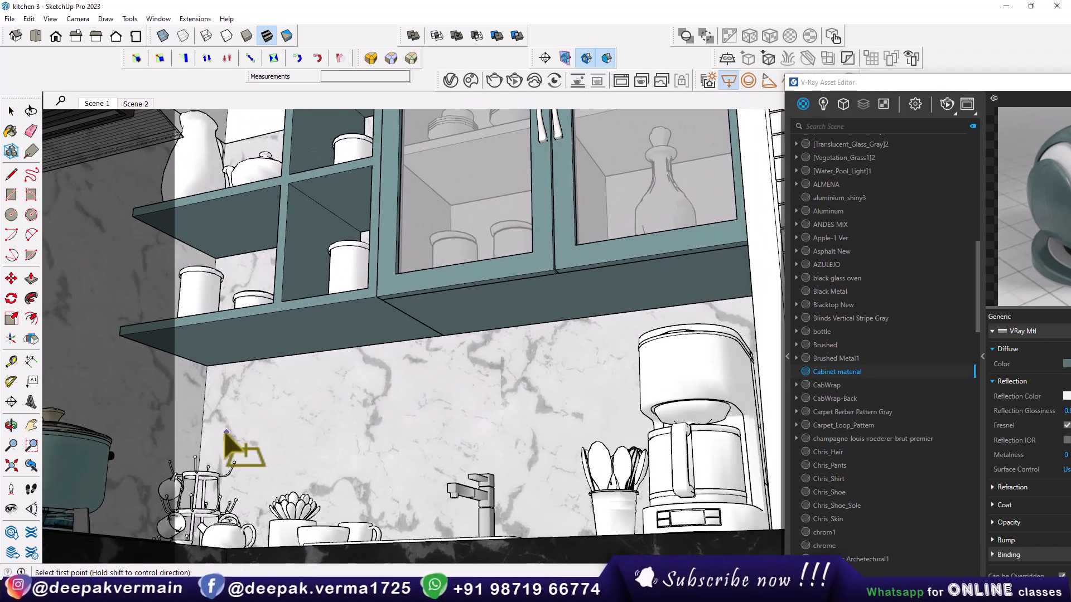
{"action": "left_click", "coordinate": [207, 368]}
{"action": "middle_click_drag", "start_coordinate": [385, 339], "coordinate": [591, 312]}
{"action": "scroll", "coordinate": [727, 352], "scroll_direction": "up", "scroll_amount": 5}
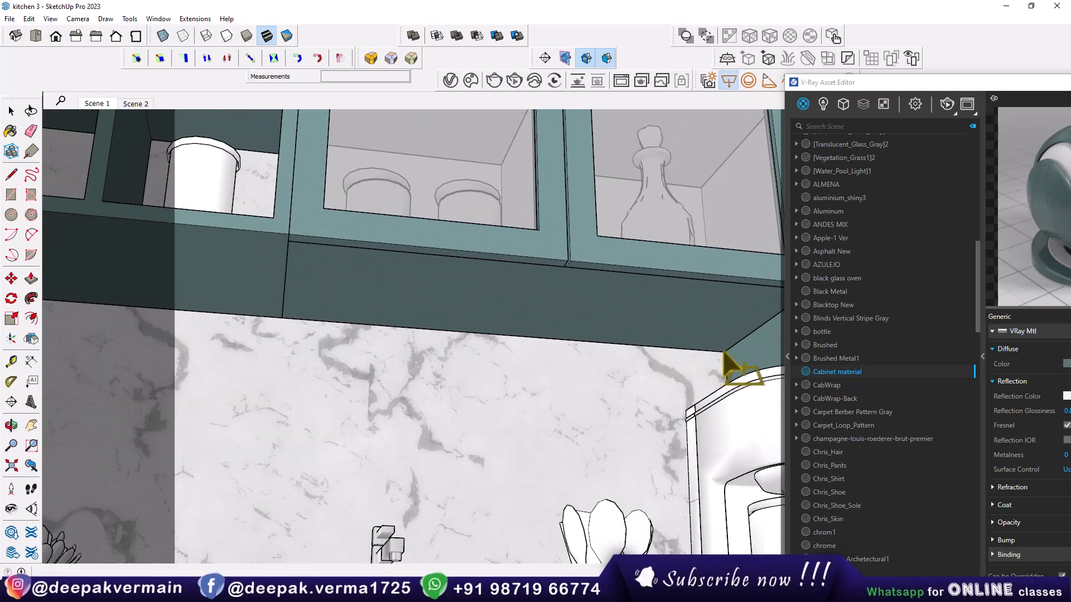
{"action": "middle_click_drag", "start_coordinate": [735, 343], "coordinate": [571, 344]}
Select the new under-cabinet Rectangle Light and preview its effect on the backsplash and sink in an interactive render
{"action": "scroll", "coordinate": [571, 344], "scroll_direction": "down", "scroll_amount": 3}
{"action": "key", "text": "space"}
{"action": "left_click", "coordinate": [398, 325]}
{"action": "left_click_drag", "start_coordinate": [854, 83], "coordinate": [787, 69]}
{"action": "mouse_move", "coordinate": [502, 334]}
{"action": "middle_mouse_down"}
{"action": "mouse_move", "coordinate": [478, 347]}
{"action": "mouse_move", "coordinate": [466, 407]}
{"action": "mouse_move", "coordinate": [514, 383]}
{"action": "mouse_move", "coordinate": [526, 343]}
{"action": "mouse_move", "coordinate": [514, 322]}
{"action": "middle_mouse_up"}
{"action": "left_click", "coordinate": [878, 90]}
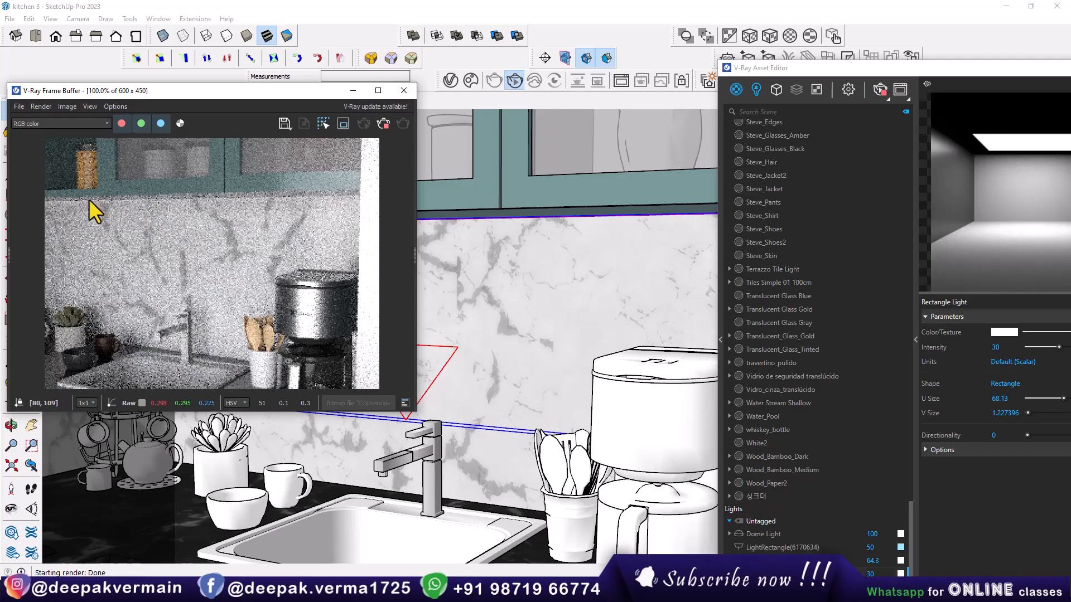
Set the under-cabinet Rectangle Light#1's color temperature to 5500 K
{"action": "left_click_drag", "start_coordinate": [752, 63], "coordinate": [525, 47]}
{"action": "left_click", "coordinate": [529, 74]}
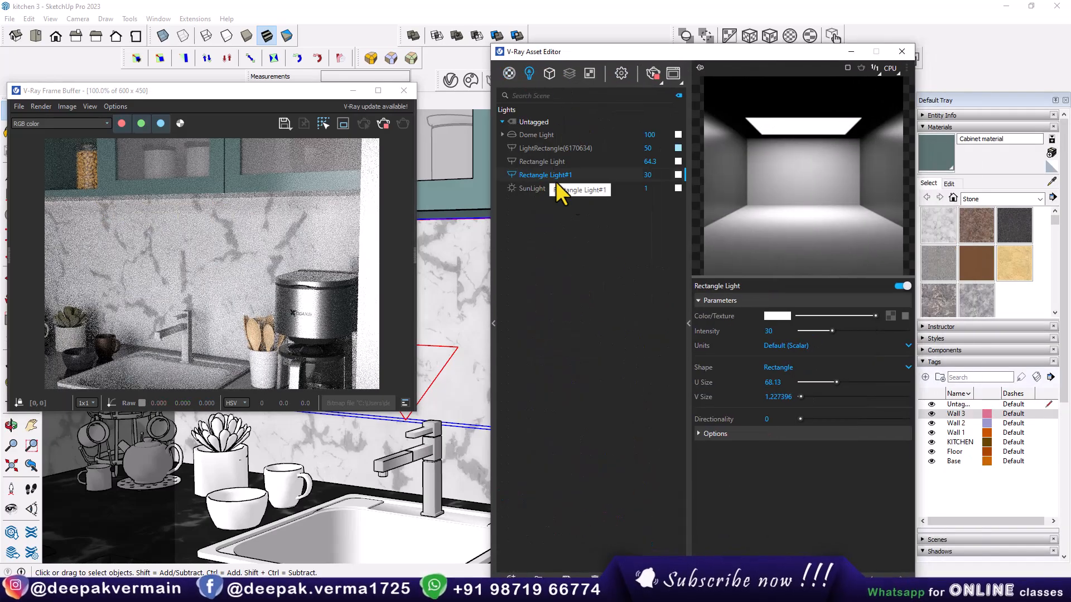
{"action": "left_click", "coordinate": [776, 316]}
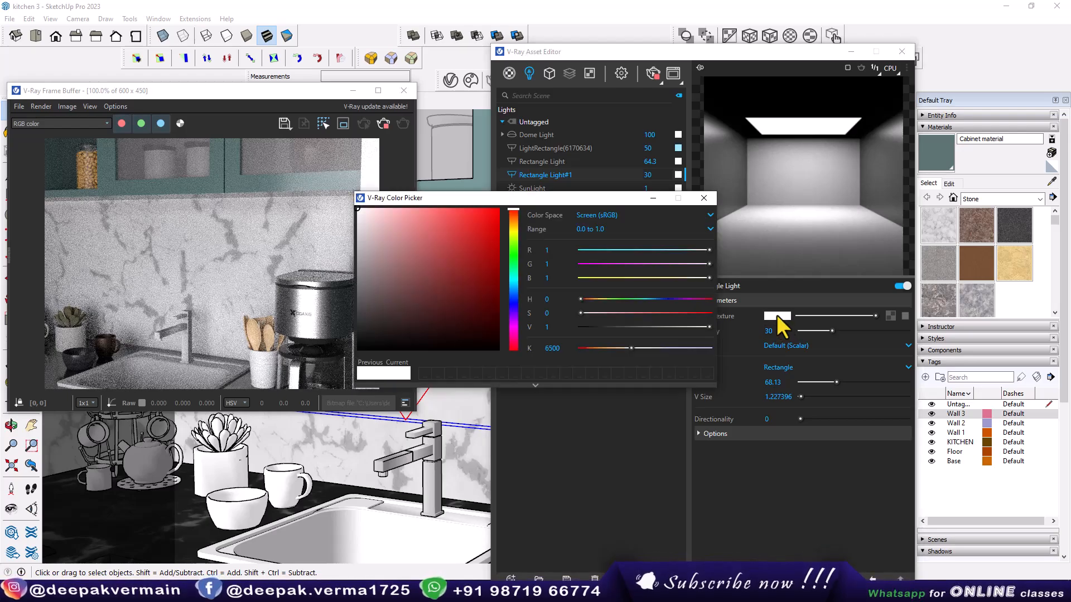
{"action": "left_click_drag", "start_coordinate": [564, 350], "coordinate": [518, 350]}
{"action": "type", "text": "5500"}
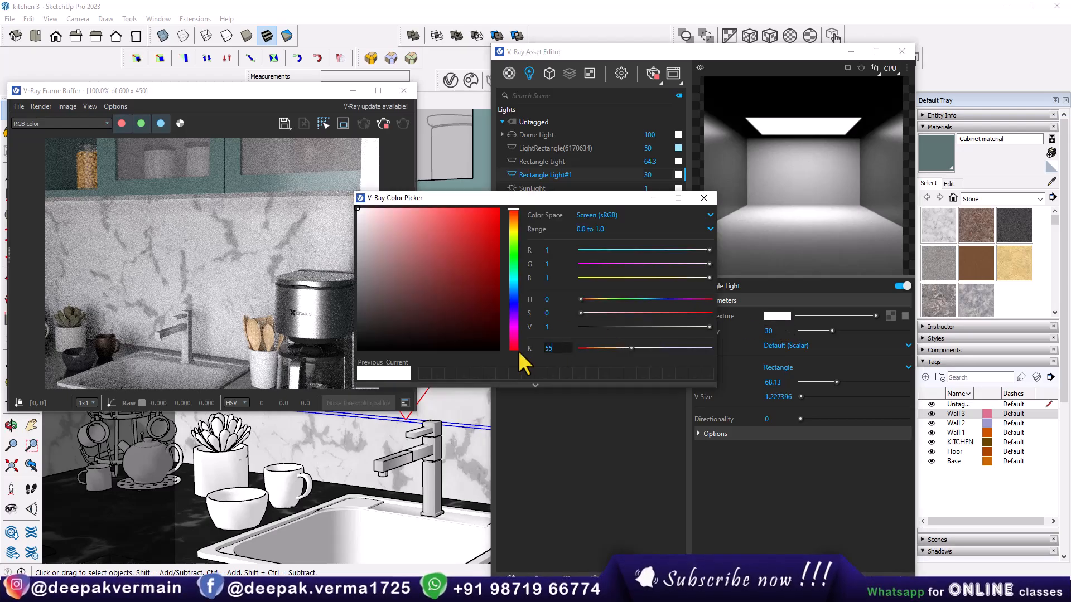
{"action": "key", "text": "Return"}
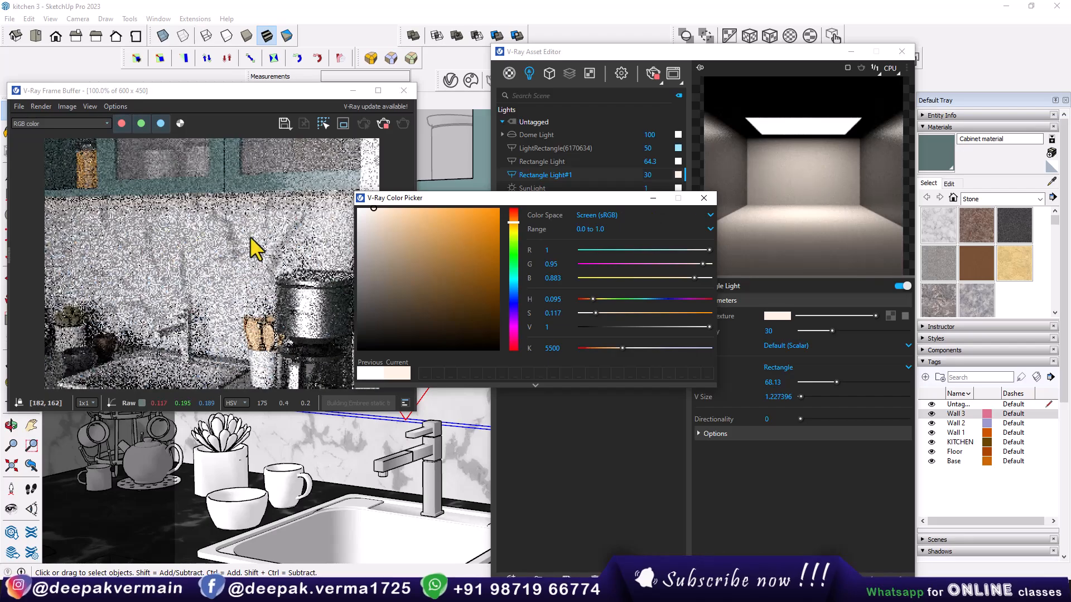
{"action": "left_click", "coordinate": [703, 198]}
Make the under-cabinet light invisible and set its directionality to 0.5
{"action": "left_click", "coordinate": [715, 435]}
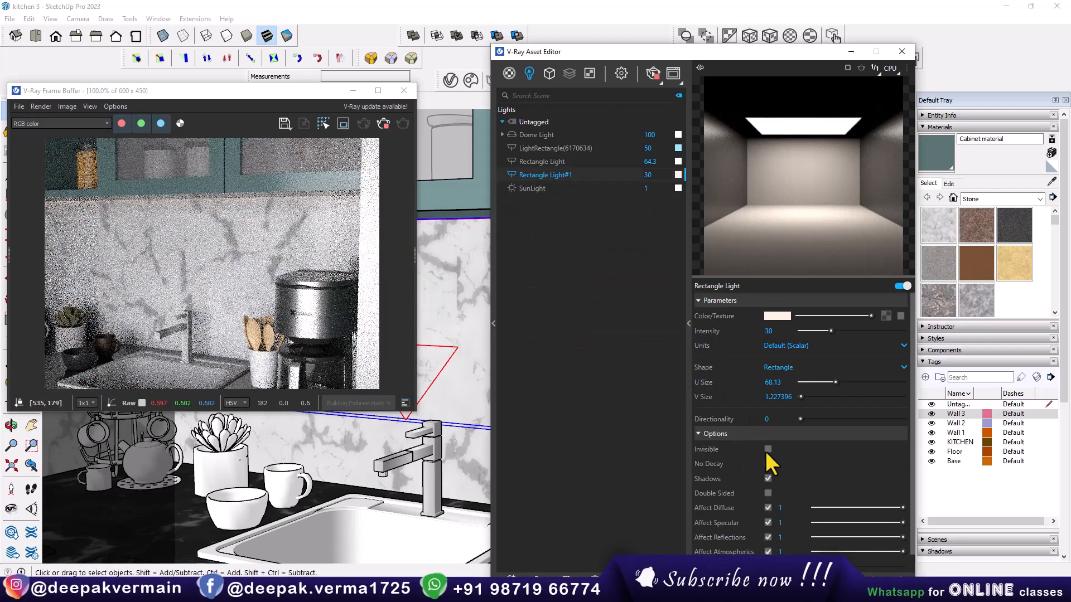
{"action": "left_click", "coordinate": [768, 450]}
{"action": "left_click", "coordinate": [768, 419]}
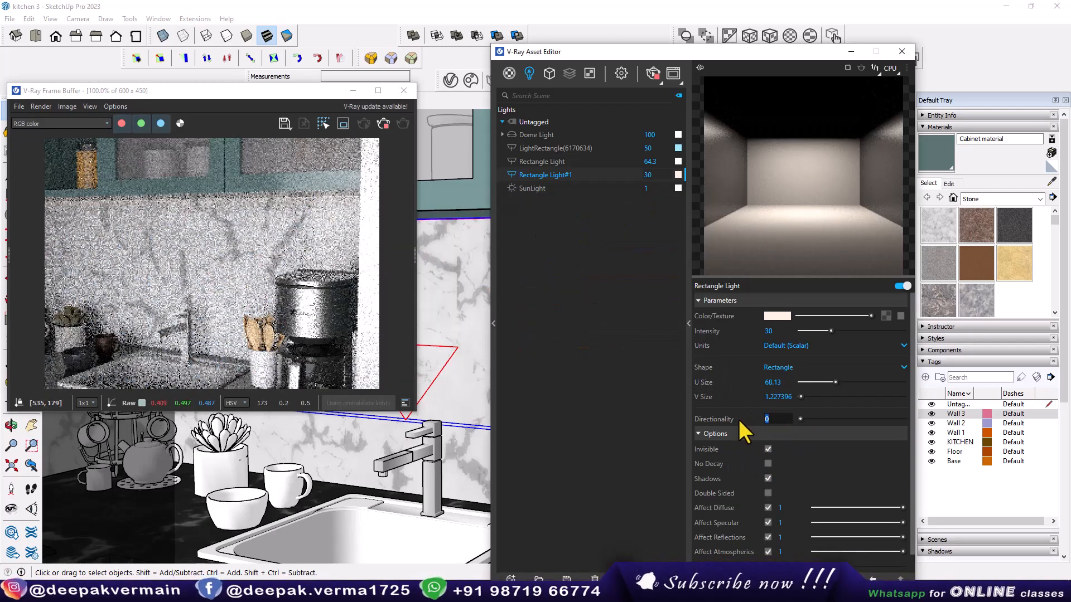
{"action": "type", "text": "0.5"}
{"action": "key", "text": "Return"}
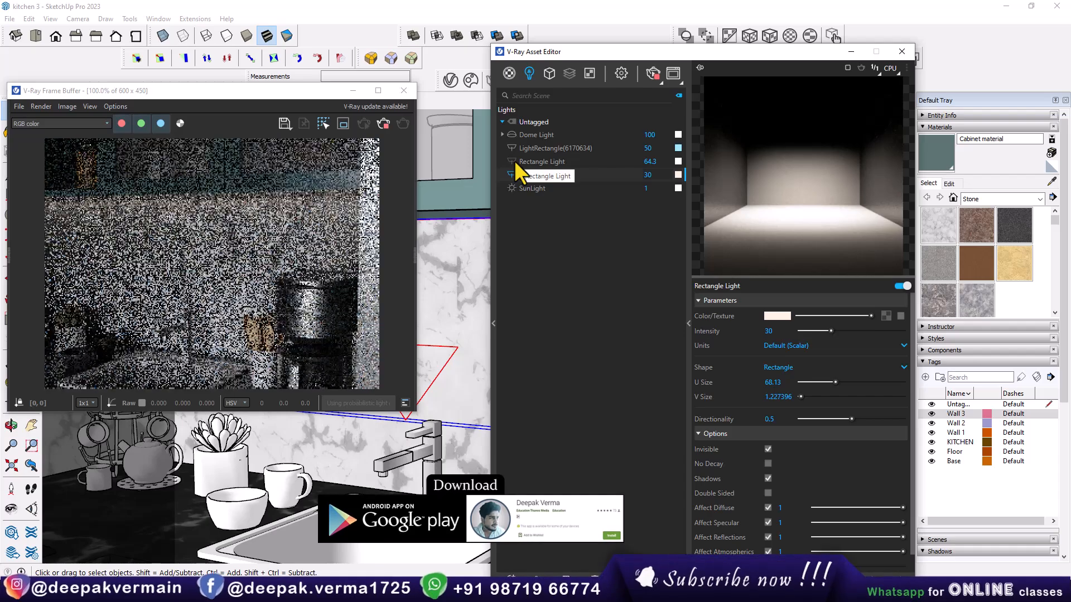
Set the under-cabinet light's intensity to 80
{"action": "double_click", "coordinate": [768, 332]}
{"action": "type", "text": "80"}
{"action": "key", "text": "Return"}
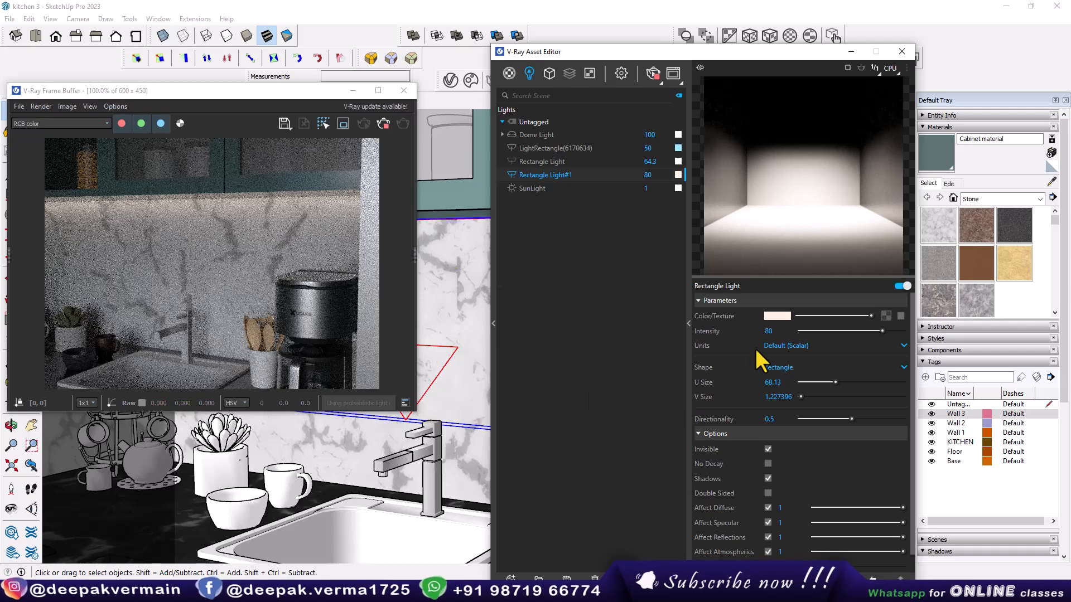
Rotate the under-cabinet light 5 degrees about its long axis, pivoting at its midpoint along the cabinet underside
{"action": "left_click_drag", "start_coordinate": [526, 53], "coordinate": [690, 90]}
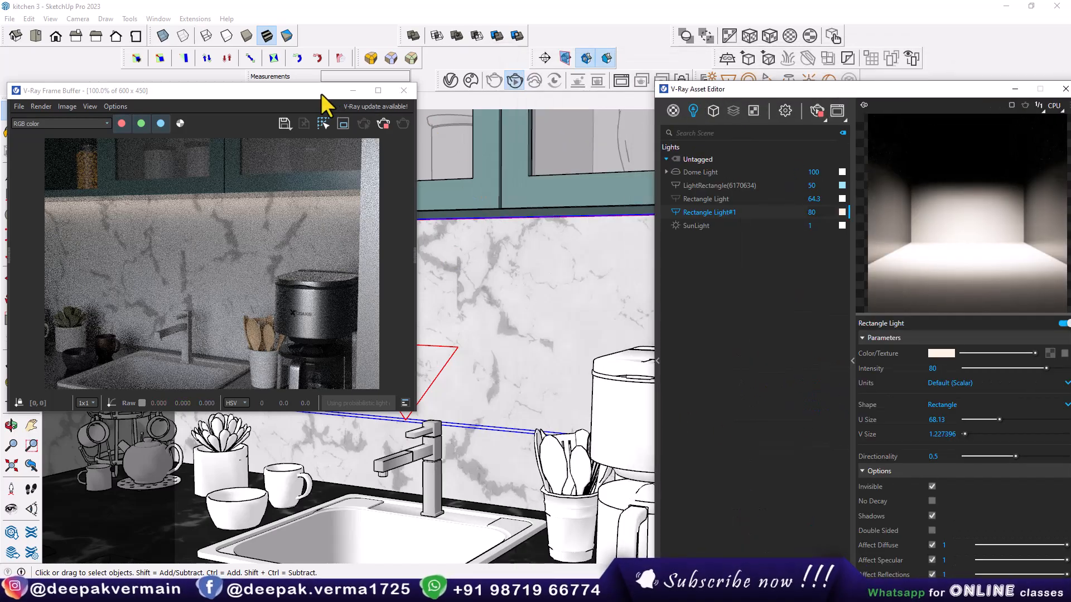
{"action": "left_click_drag", "start_coordinate": [321, 92], "coordinate": [234, 69]}
{"action": "scroll", "coordinate": [428, 234], "scroll_direction": "up", "scroll_amount": 5}
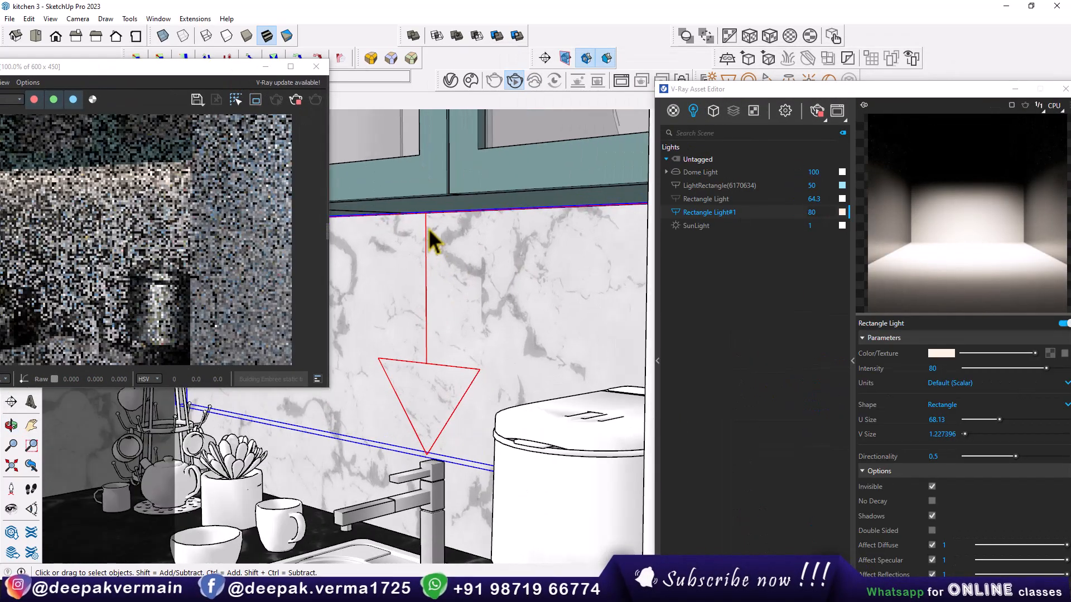
{"action": "scroll", "coordinate": [428, 229], "scroll_direction": "up", "scroll_amount": 2}
{"action": "left_click_drag", "start_coordinate": [150, 68], "coordinate": [259, 333]}
{"action": "left_click", "coordinate": [10, 299]}
{"action": "left_click", "coordinate": [425, 208]}
{"action": "left_click", "coordinate": [426, 261]}
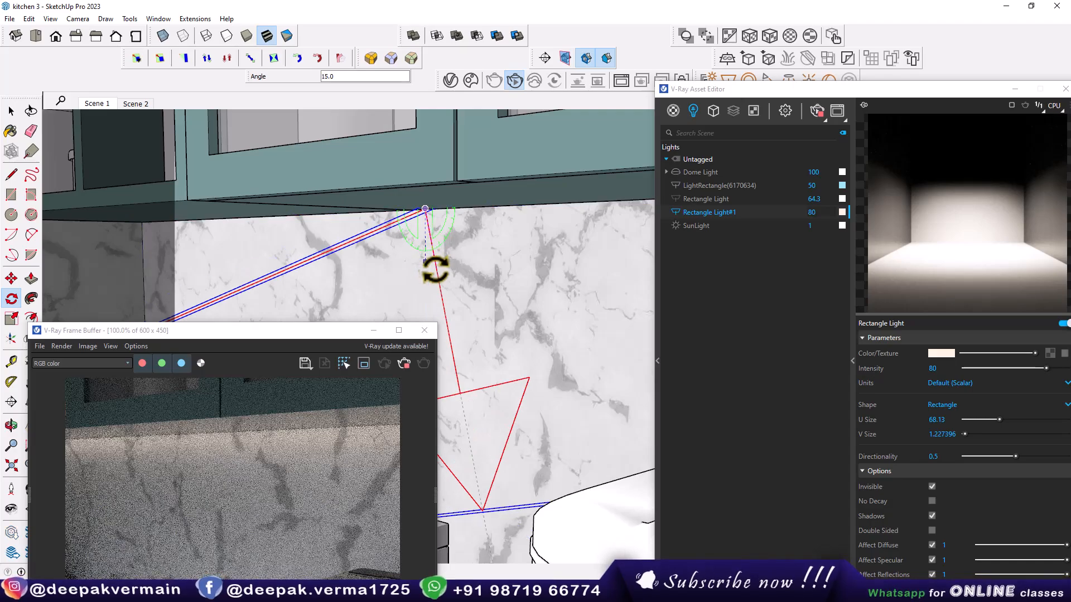
{"action": "key", "text": "Escape"}
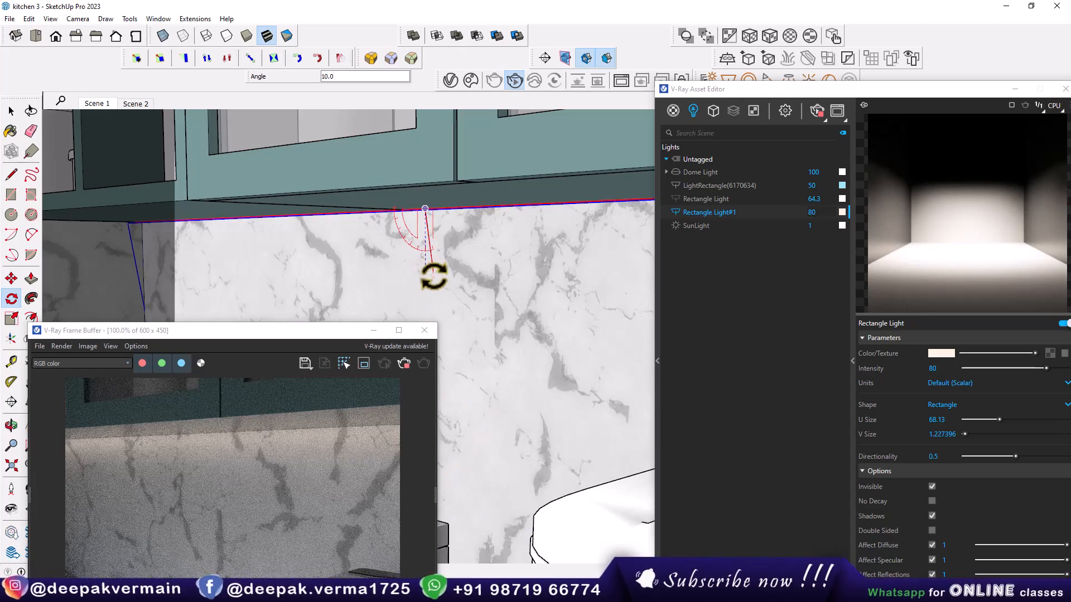
{"action": "key", "text": "Return"}
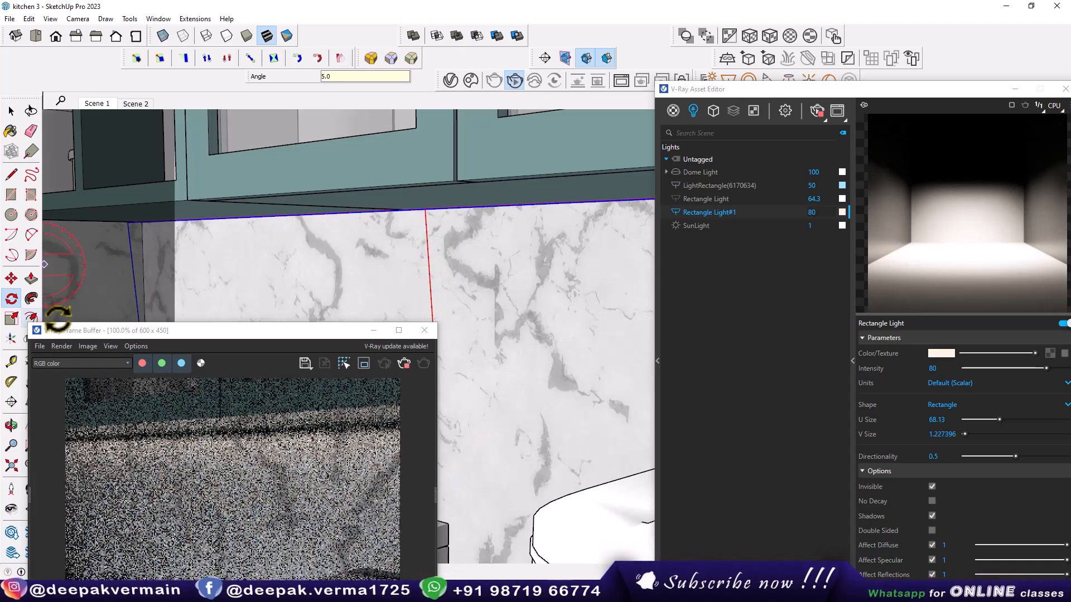
Examine the tilted light's effect on the backsplash in the interactive render, stop the render and close the frame buffer
{"action": "left_click_drag", "start_coordinate": [223, 332], "coordinate": [226, 180]}
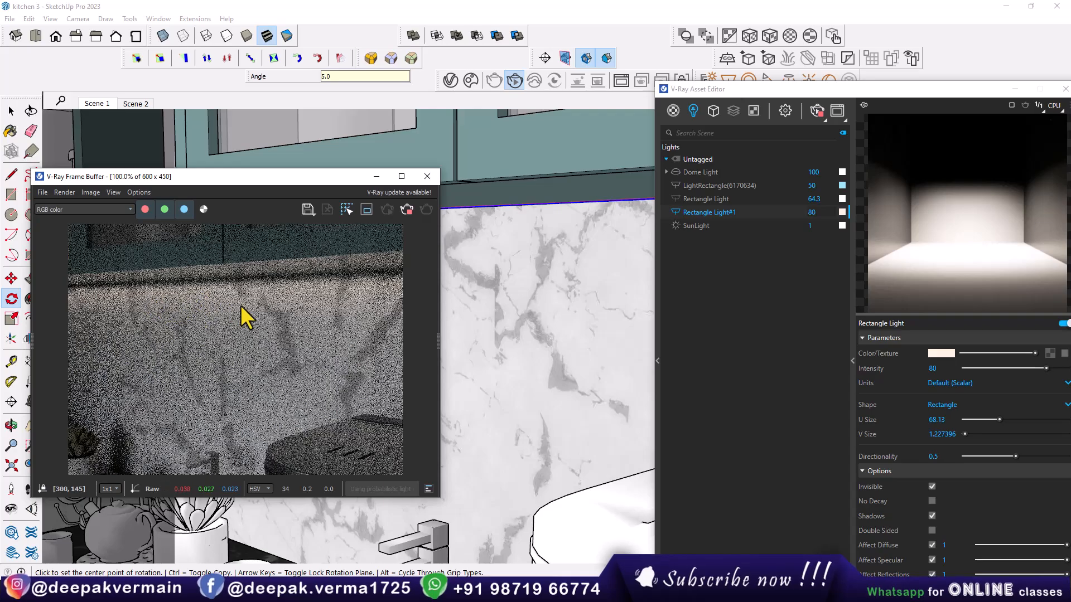
{"action": "middle_click_drag", "start_coordinate": [514, 275], "coordinate": [507, 307]}
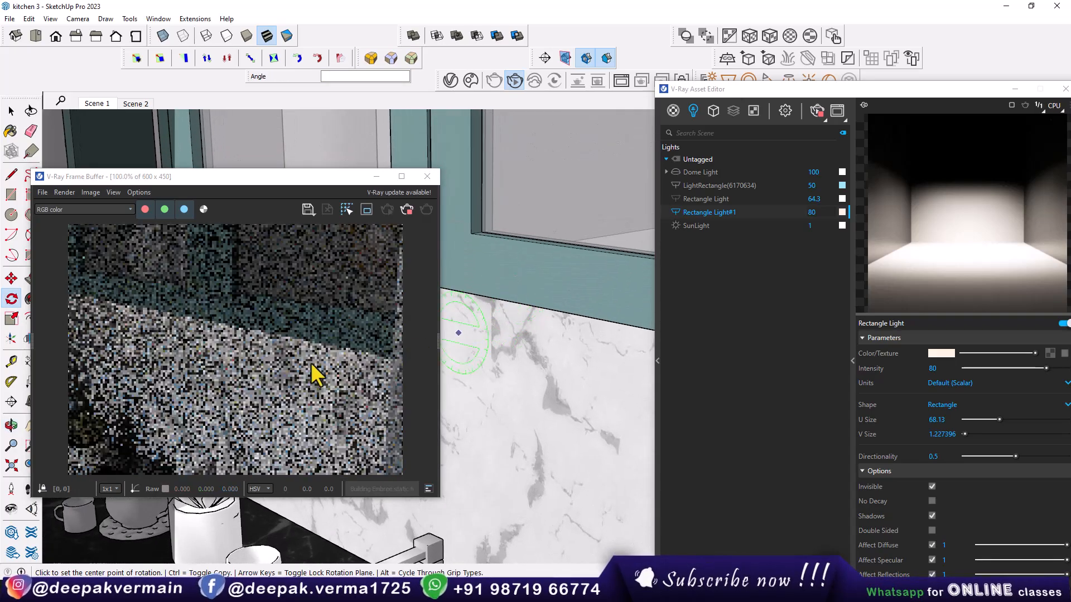
{"action": "middle_click_drag", "start_coordinate": [510, 351], "coordinate": [532, 307]}
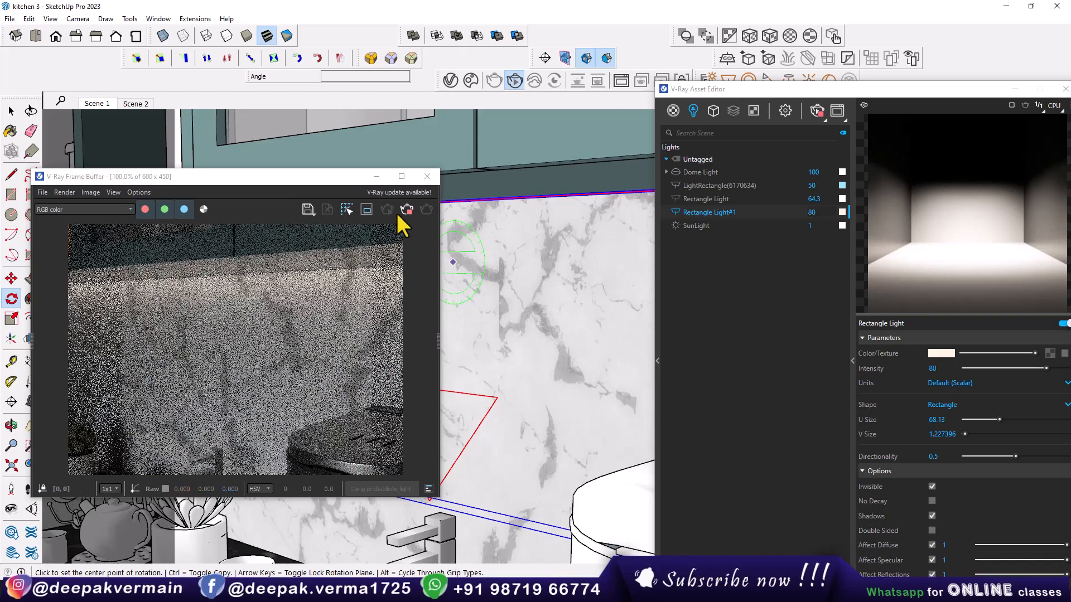
{"action": "left_click", "coordinate": [406, 209]}
{"action": "left_click", "coordinate": [428, 176]}
Select the glass doors of the upper cabinet and hide them to expose the shelves inside
{"action": "scroll", "coordinate": [428, 226], "scroll_direction": "down", "scroll_amount": 3}
{"action": "mouse_move", "coordinate": [428, 254]}
{"action": "middle_mouse_down", "text": "shift"}
{"action": "mouse_move", "coordinate": [428, 299]}
{"action": "mouse_move", "coordinate": [396, 401]}
{"action": "mouse_move", "coordinate": [471, 370]}
{"action": "middle_mouse_up", "text": "shift"}
{"action": "key", "text": "space"}
{"action": "left_click", "coordinate": [370, 200]}
{"action": "mouse_move", "coordinate": [409, 279]}
{"action": "middle_mouse_down"}
{"action": "mouse_move", "coordinate": [492, 239]}
{"action": "mouse_move", "coordinate": [502, 286]}
{"action": "mouse_move", "coordinate": [454, 282]}
{"action": "middle_mouse_up"}
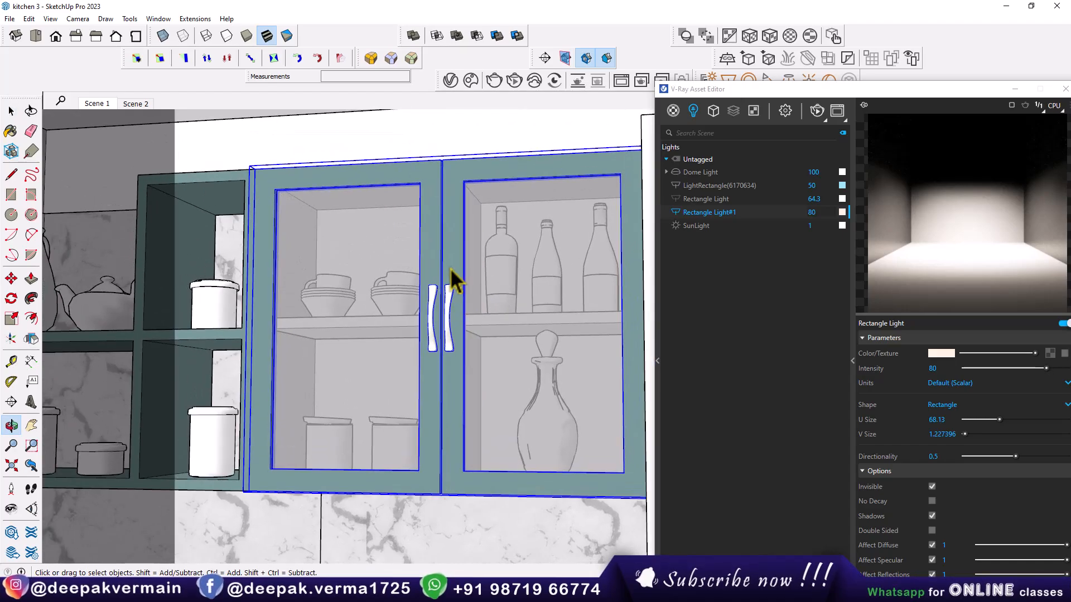
{"action": "right_click", "coordinate": [451, 273]}
{"action": "left_click", "coordinate": [474, 296]}
Draw a V-Ray Rectangle Light about 16 by 3.2 under the top panel of the compartment holding the cups and bowls
{"action": "scroll", "coordinate": [364, 259], "scroll_direction": "up", "scroll_amount": 3}
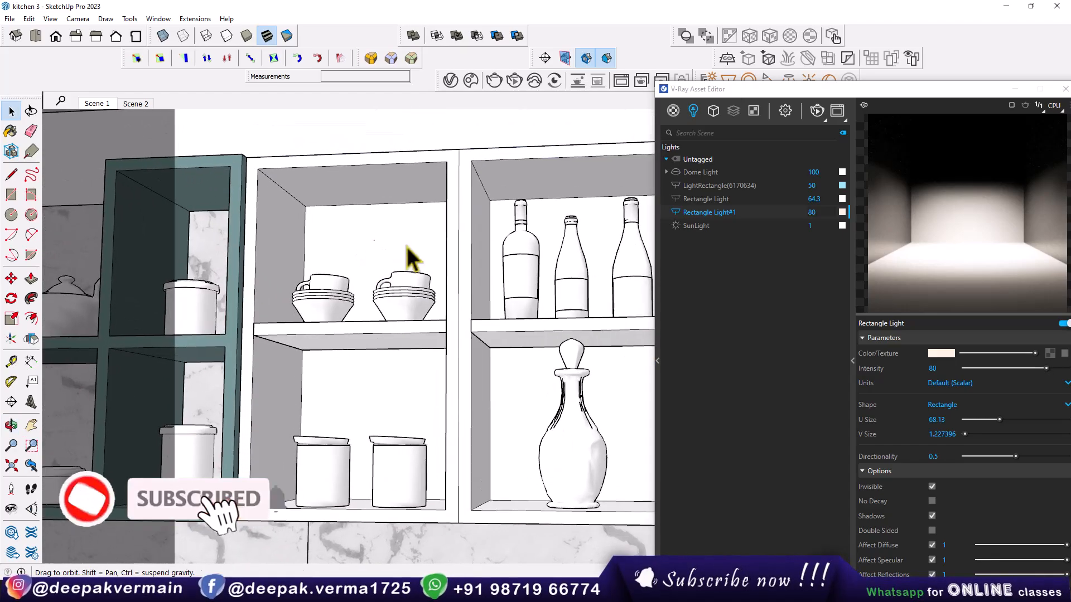
{"action": "left_click_drag", "start_coordinate": [687, 92], "coordinate": [770, 130]}
{"action": "left_click", "coordinate": [728, 80]}
{"action": "scroll", "coordinate": [265, 245], "scroll_direction": "up", "scroll_amount": 2}
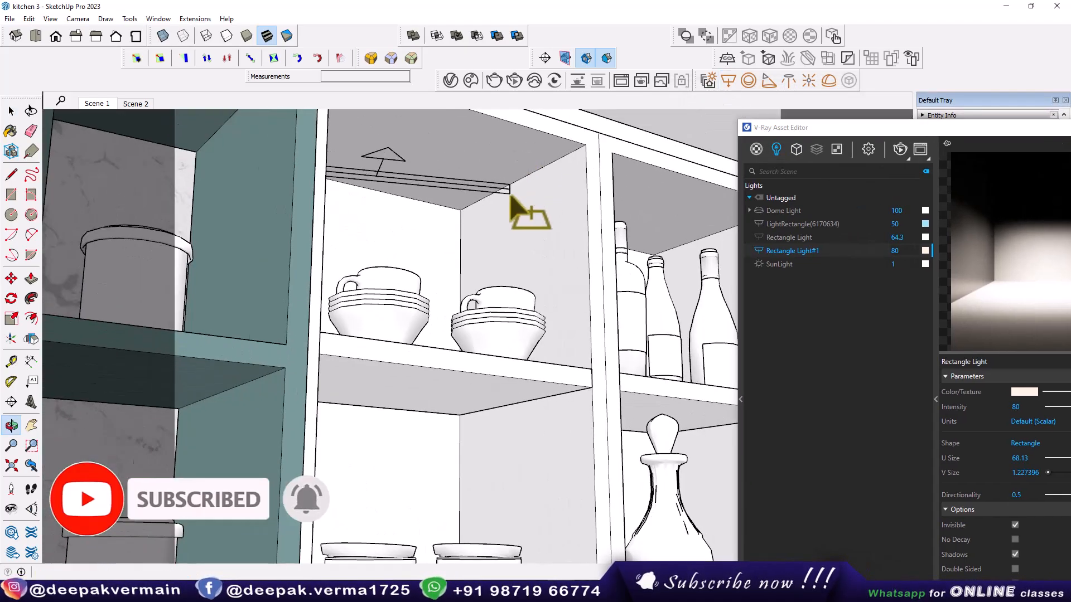
{"action": "scroll", "coordinate": [525, 210], "scroll_direction": "up", "scroll_amount": 3}
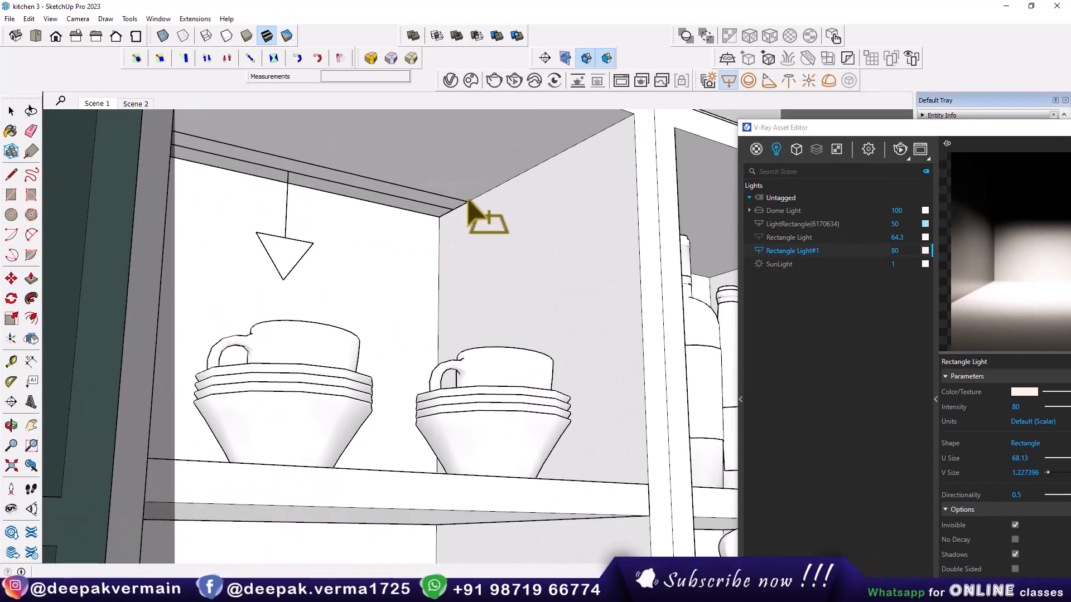
{"action": "mouse_move", "coordinate": [475, 196]}
{"action": "middle_mouse_down"}
{"action": "mouse_move", "coordinate": [399, 249]}
{"action": "mouse_move", "coordinate": [302, 252]}
{"action": "middle_mouse_up"}
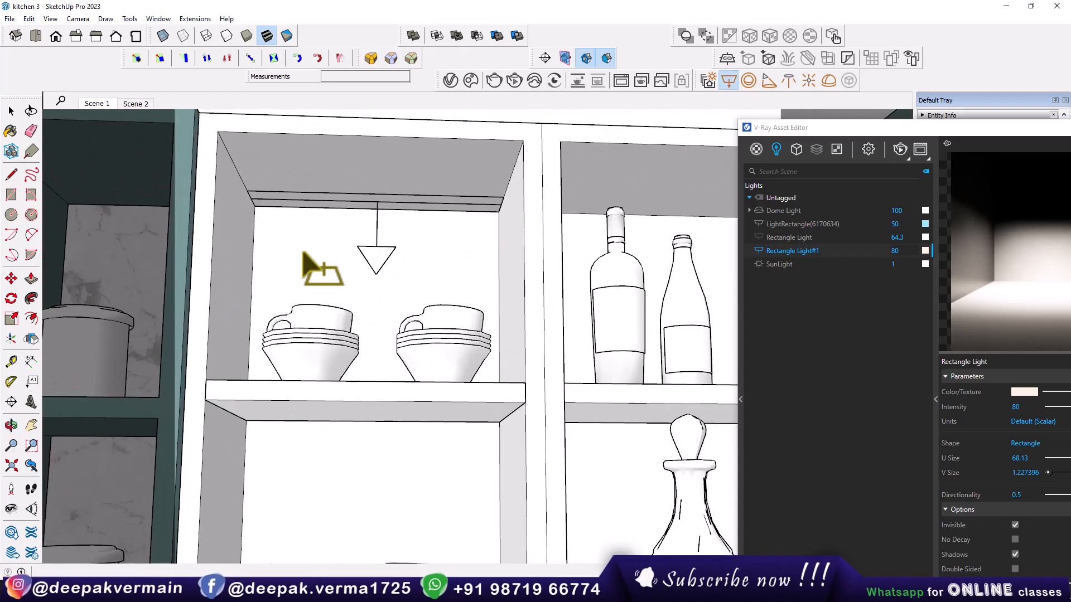
{"action": "left_click_drag", "start_coordinate": [805, 129], "coordinate": [739, 131]}
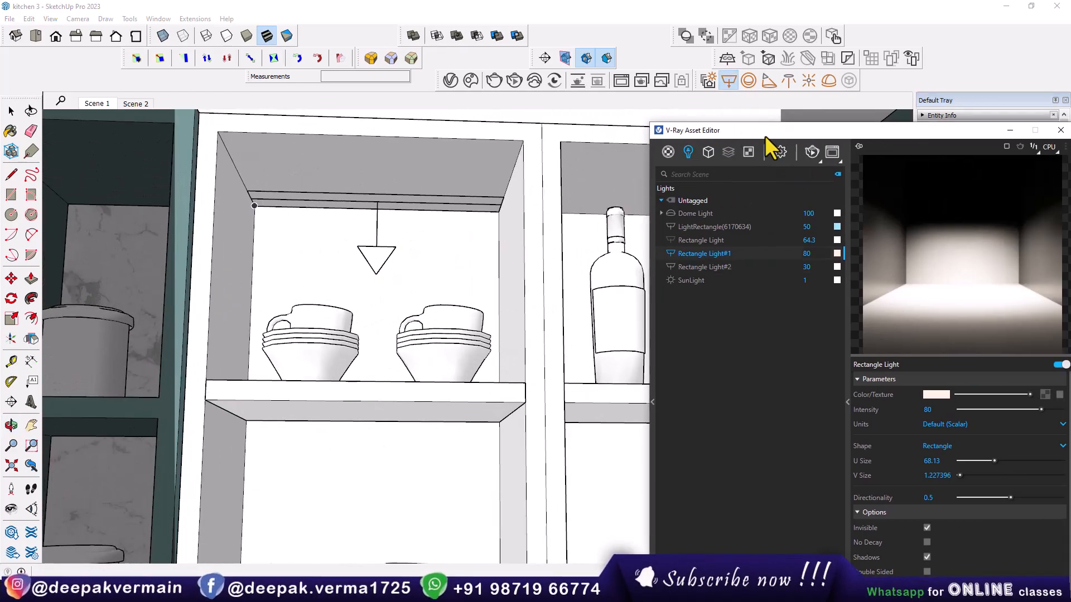
{"action": "left_click_drag", "start_coordinate": [764, 136], "coordinate": [877, 152]}
Copy the new shelf light into the adjacent upper compartment with the bottles
{"action": "middle_click_drag", "start_coordinate": [430, 239], "coordinate": [337, 237], "text": "shift"}
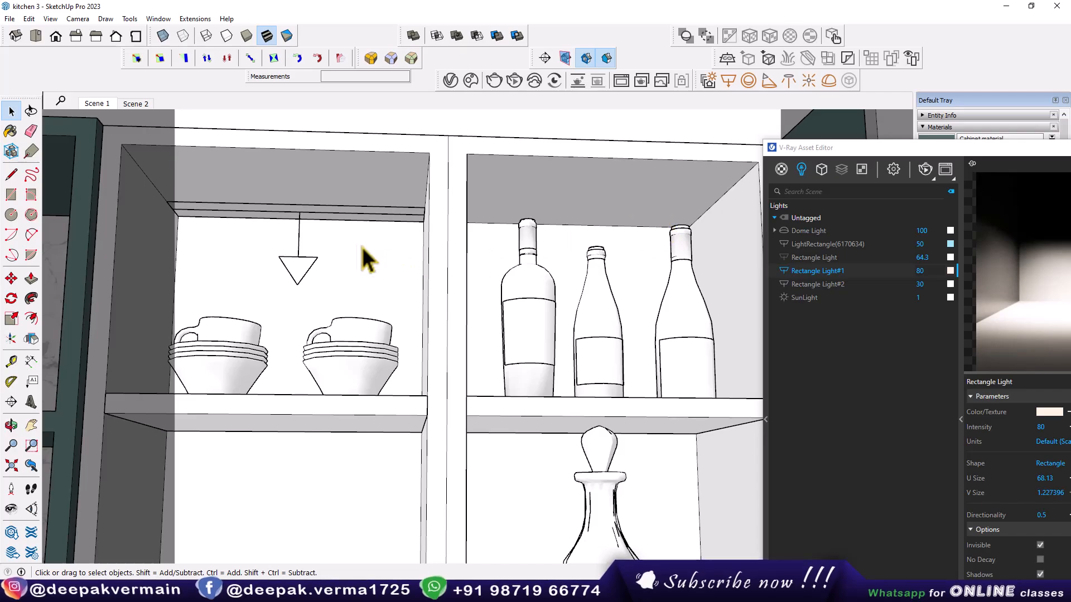
{"action": "scroll", "coordinate": [370, 248], "scroll_direction": "down", "scroll_amount": 5}
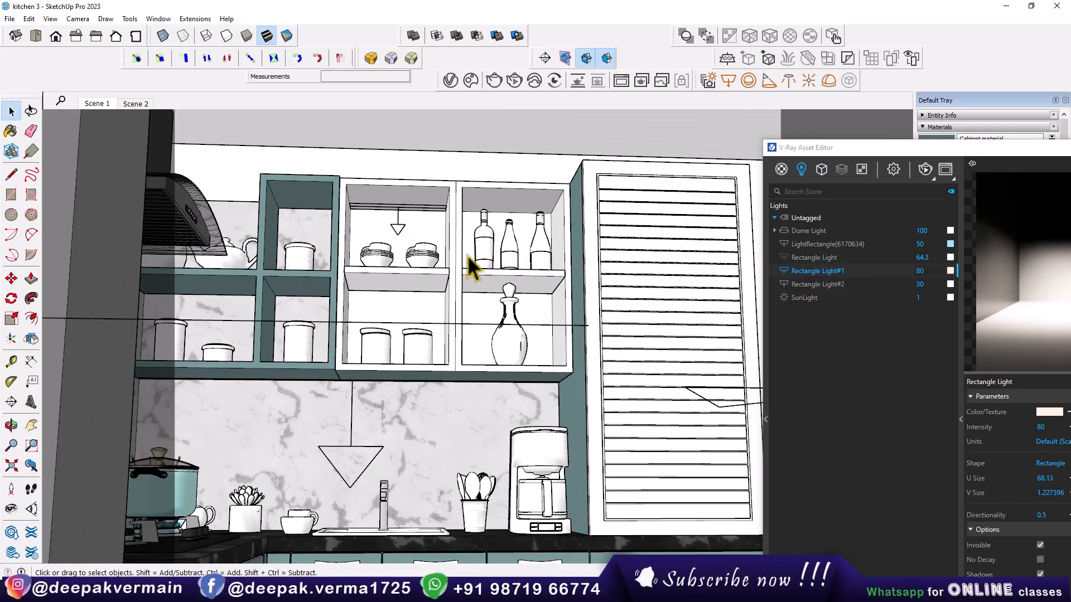
{"action": "scroll", "coordinate": [422, 217], "scroll_direction": "up", "scroll_amount": 3}
{"action": "left_click", "coordinate": [395, 211]}
{"action": "scroll", "coordinate": [460, 218], "scroll_direction": "up", "scroll_amount": 2}
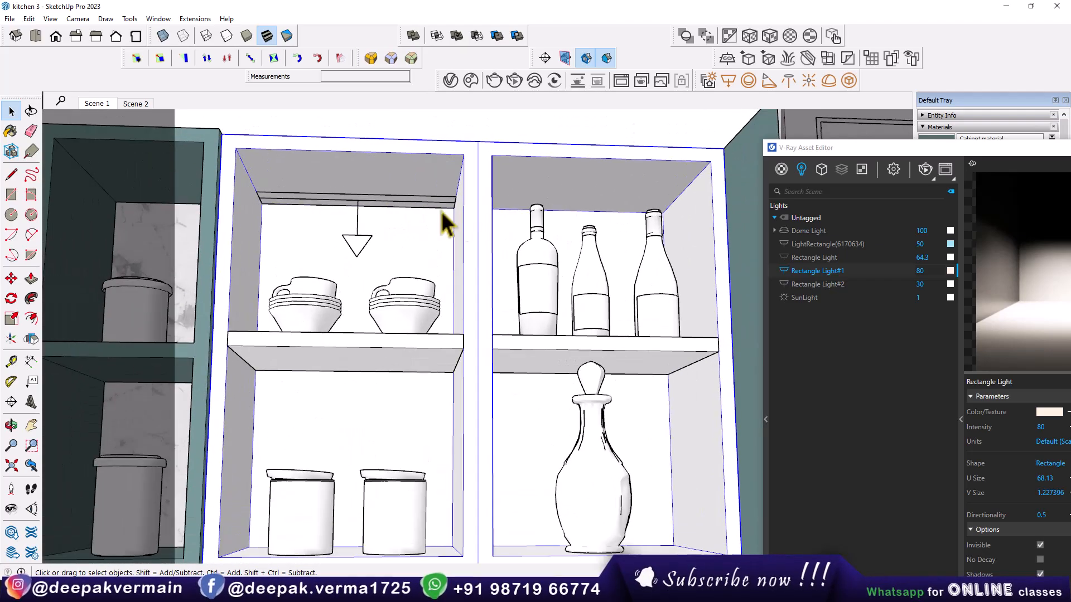
{"action": "left_click", "coordinate": [424, 203]}
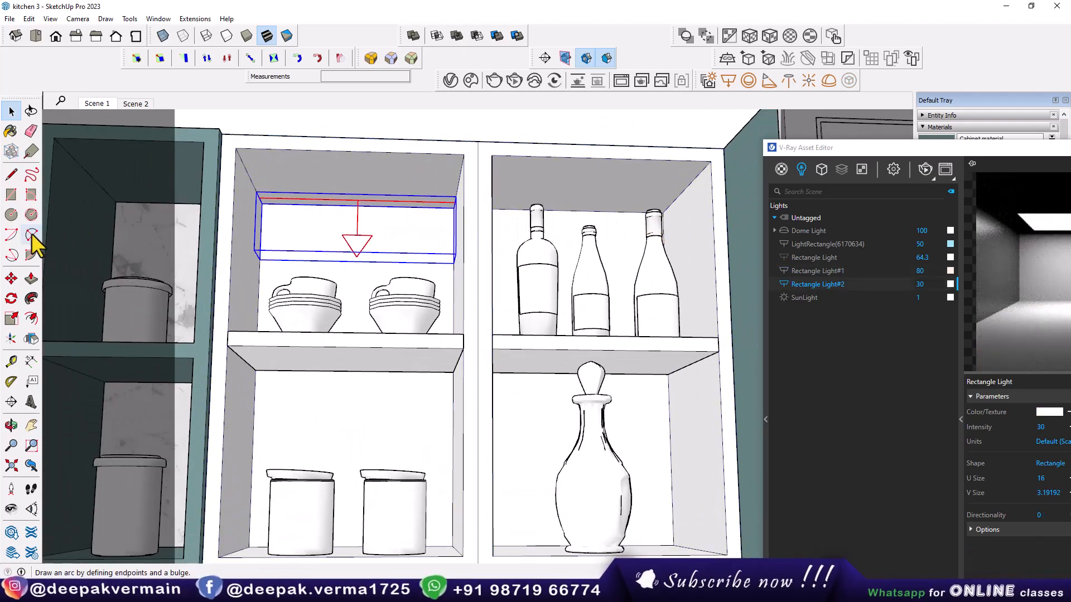
{"action": "left_click", "coordinate": [464, 156]}
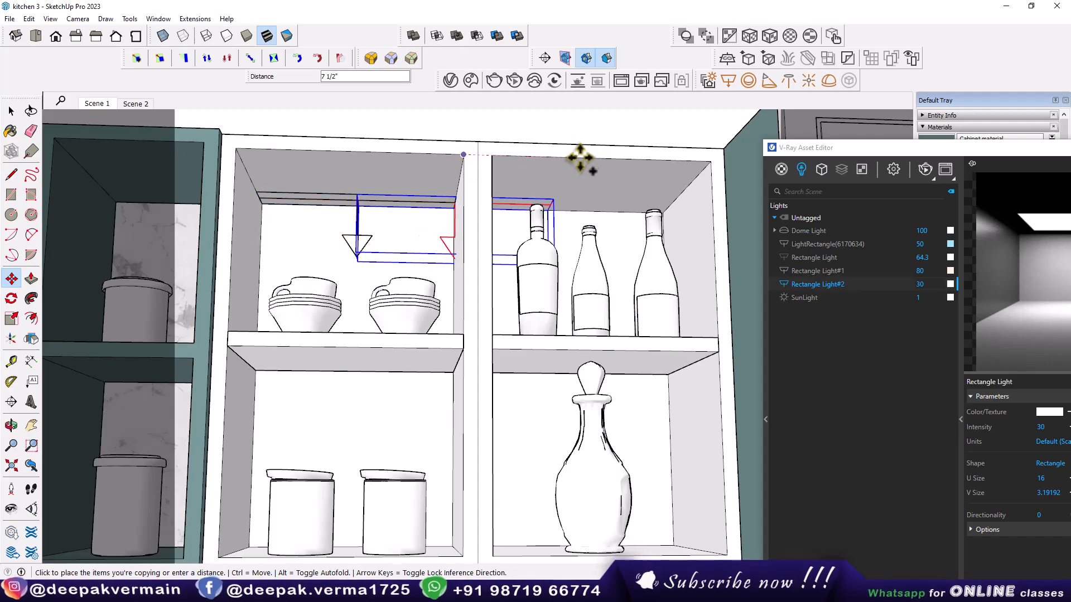
{"action": "key", "text": "space"}
Copy both upper compartment lights about 1' 2" down, beneath the middle shelf of the cabinet
{"action": "left_click", "coordinate": [360, 217]}
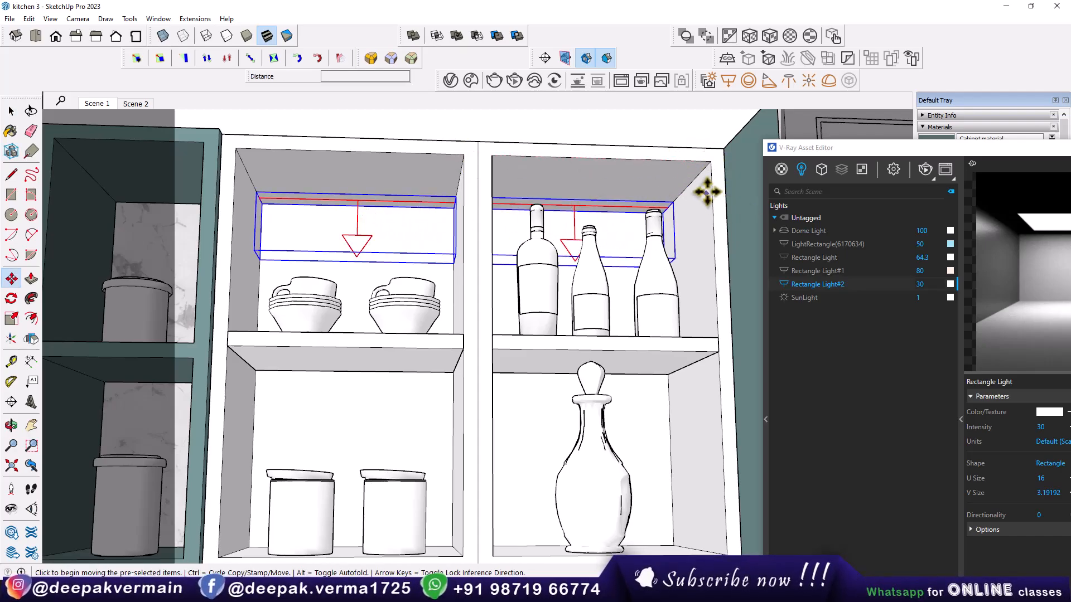
{"action": "left_click", "coordinate": [711, 162]}
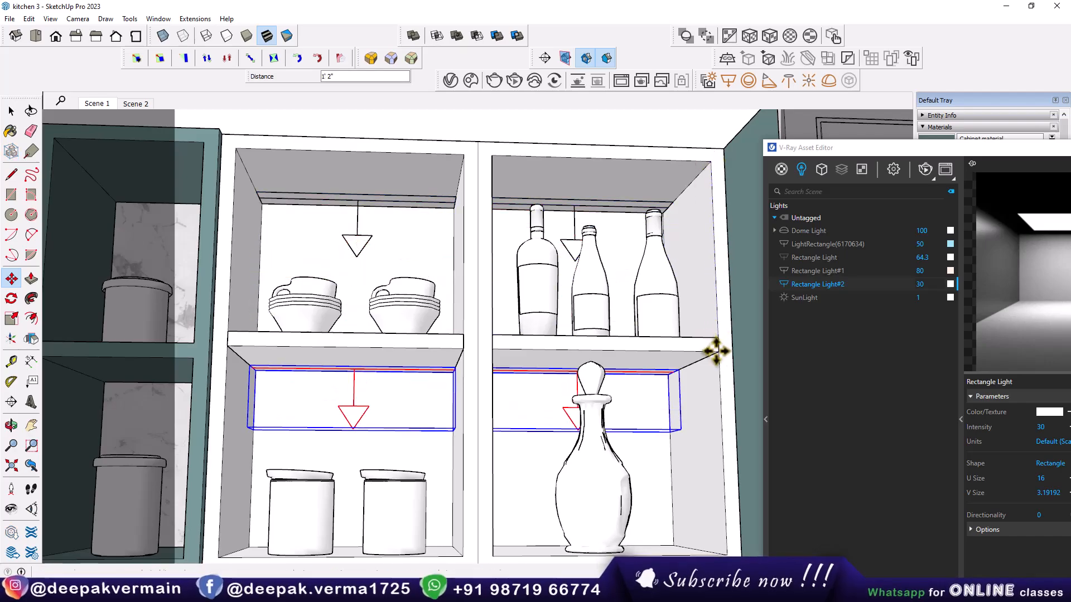
{"action": "scroll", "coordinate": [538, 433], "scroll_direction": "down", "scroll_amount": 3}
Copy the cup compartment's light into the adjoining upper compartment of the green open shelf
{"action": "middle_click_drag", "start_coordinate": [307, 373], "coordinate": [473, 392], "text": "shift"}
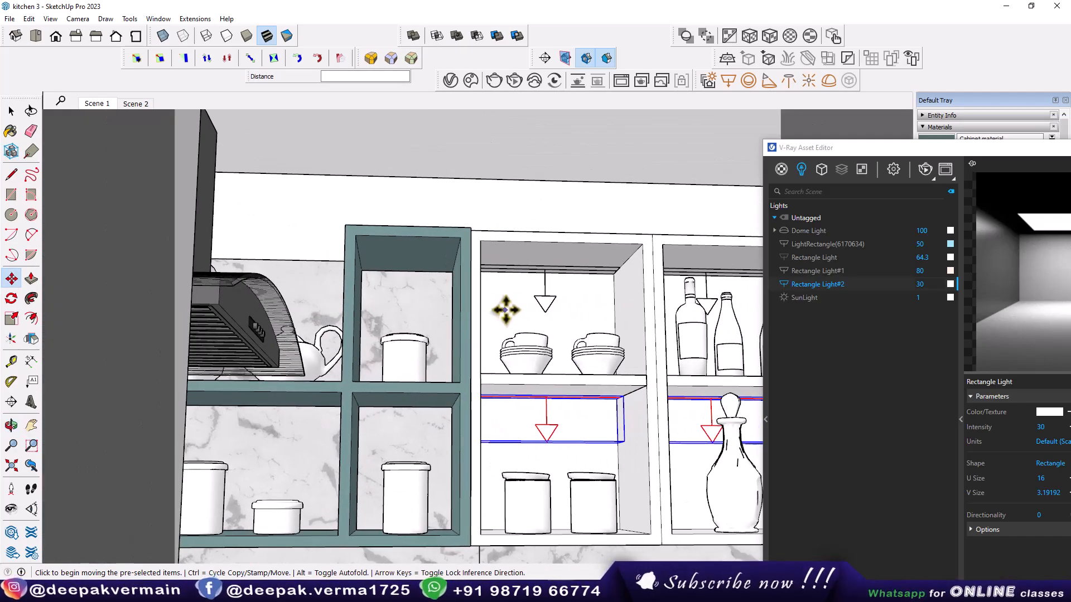
{"action": "middle_click_drag", "start_coordinate": [547, 313], "coordinate": [518, 314], "text": "shift"}
{"action": "scroll", "coordinate": [518, 312], "scroll_direction": "up", "scroll_amount": 2}
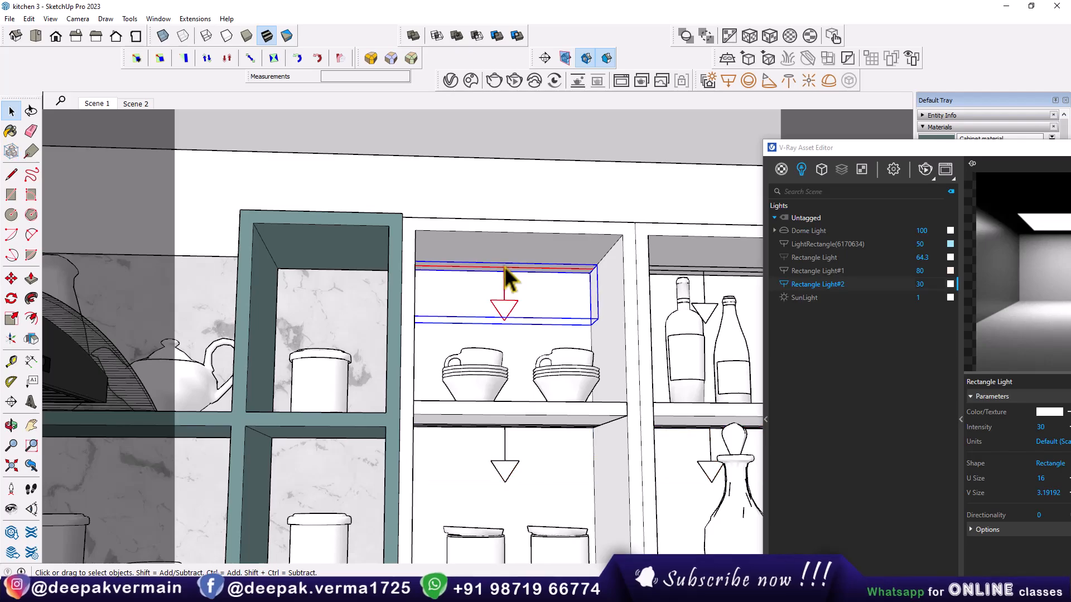
{"action": "left_click", "coordinate": [415, 230]}
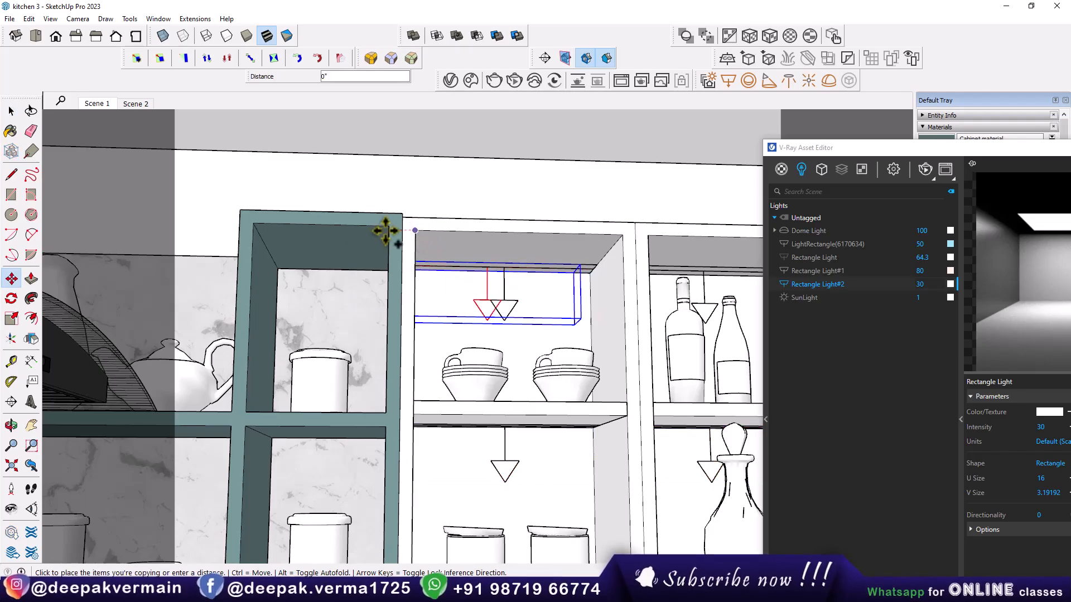
{"action": "left_click", "coordinate": [252, 223]}
{"action": "scroll", "coordinate": [330, 296], "scroll_direction": "up", "scroll_amount": 1}
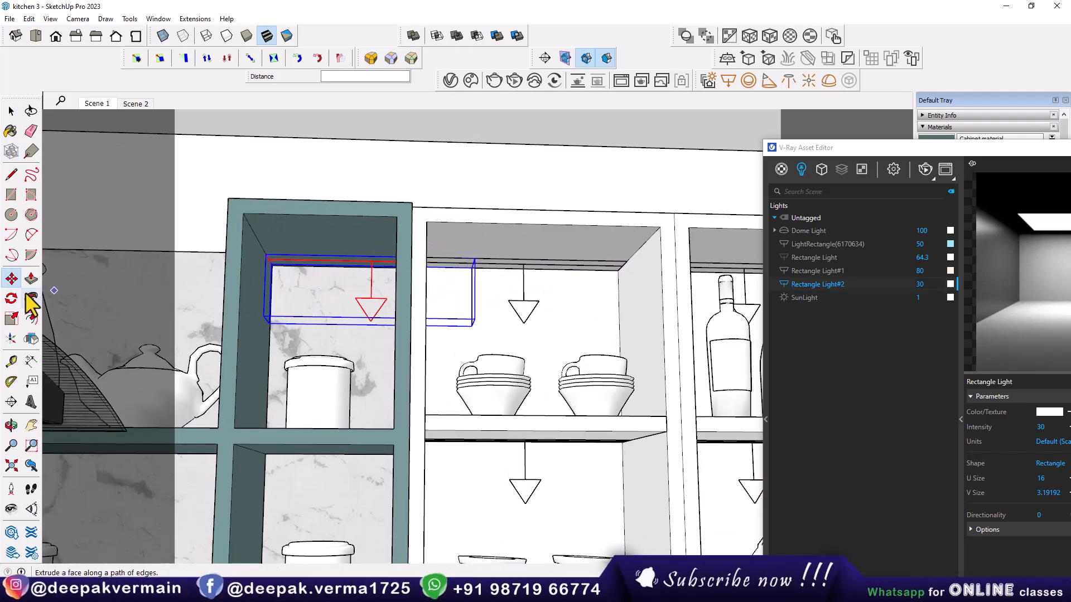
Scale the copied light's width down to fit inside the green open-shelf compartment
{"action": "left_click", "coordinate": [11, 321]}
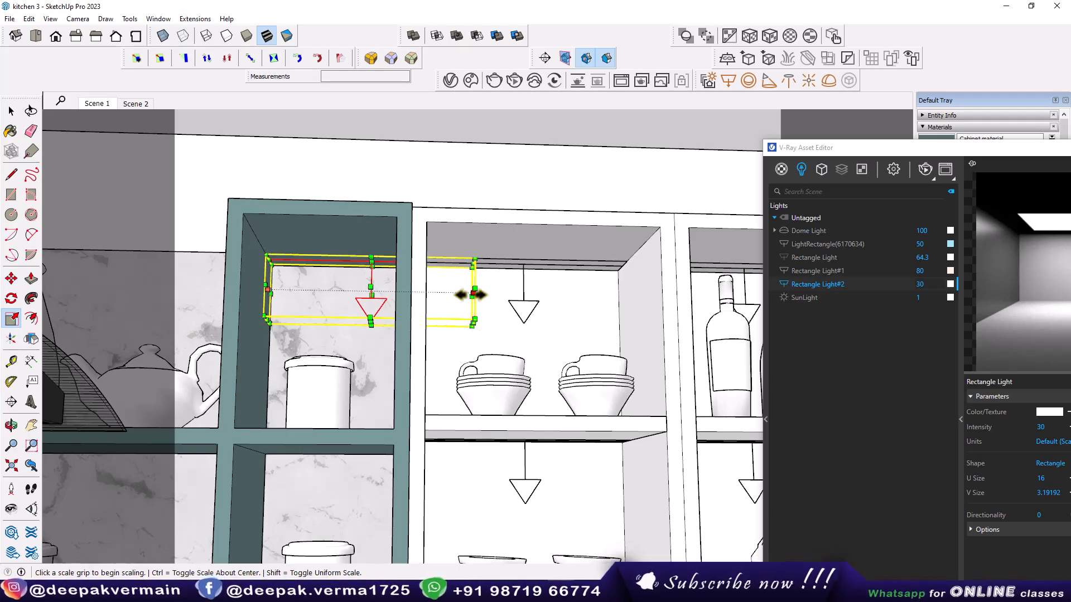
{"action": "left_click", "coordinate": [474, 289]}
{"action": "key", "text": "m"}
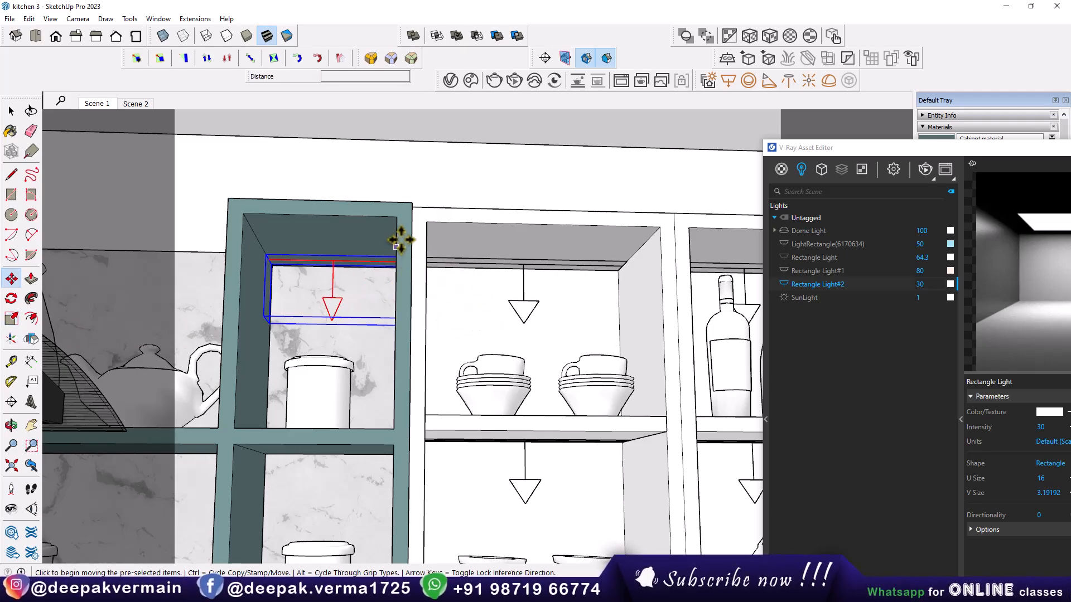
Copy the green open shelf's upper compartment light down into the compartment below, beneath the middle shelf
{"action": "left_click", "coordinate": [398, 218]}
{"action": "left_click", "coordinate": [394, 445]}
{"action": "scroll", "coordinate": [394, 445], "scroll_direction": "down", "scroll_amount": 3}
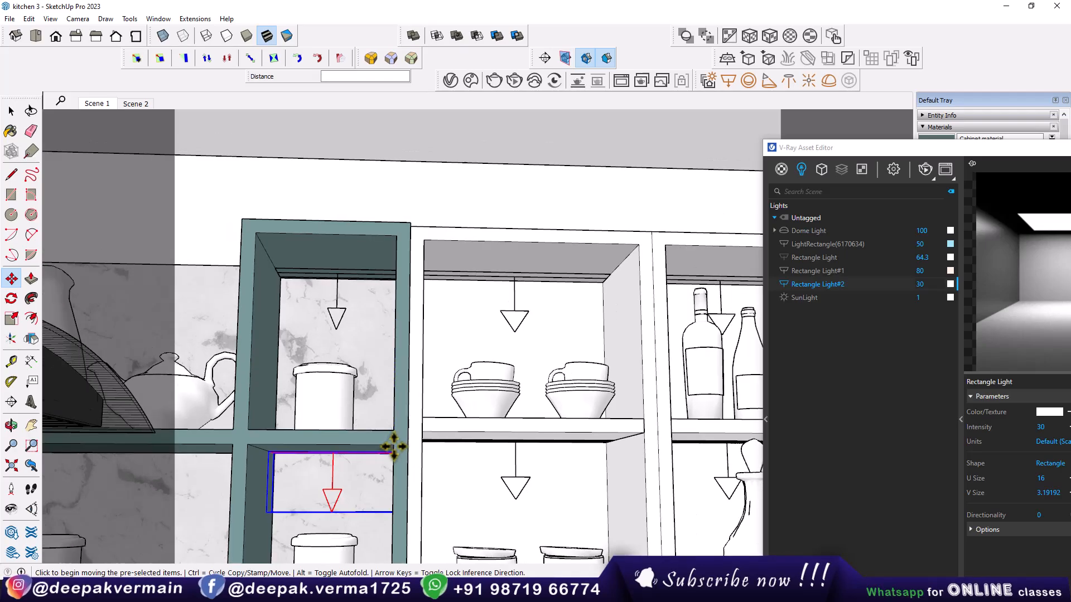
Copy the lower compartment's light sideways to the open shelf beneath the teapot and jug
{"action": "middle_click_drag", "start_coordinate": [395, 445], "coordinate": [524, 442], "text": "shift"}
{"action": "left_click", "coordinate": [518, 444]}
{"action": "left_click", "coordinate": [389, 447]}
{"action": "scroll", "coordinate": [312, 443], "scroll_direction": "down", "scroll_amount": 3}
Scale the width of the copied light beneath the teapot shelf
{"action": "left_click", "coordinate": [11, 382]}
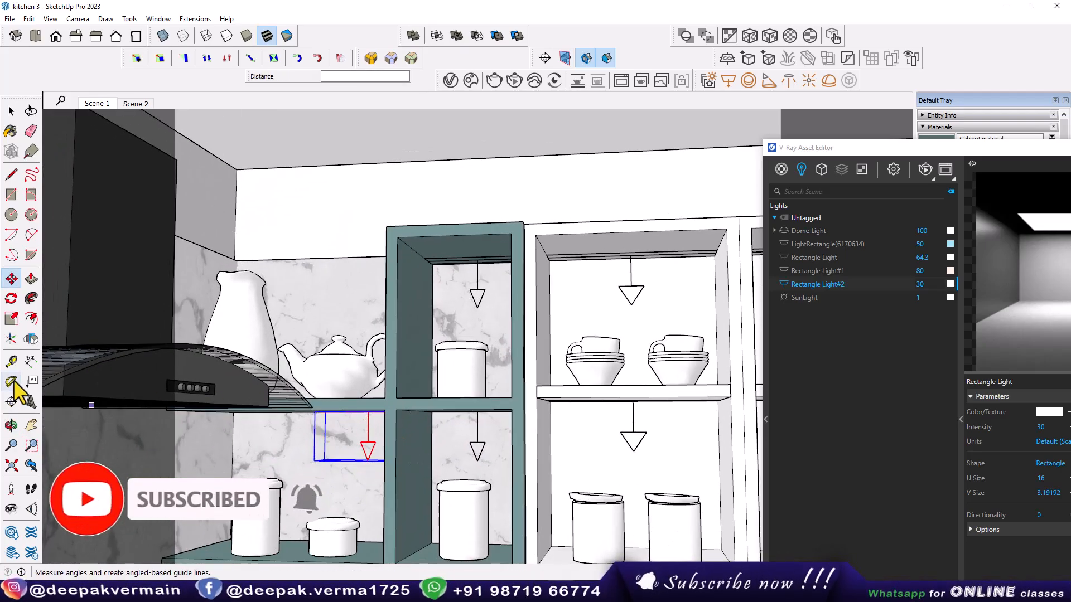
{"action": "left_click", "coordinate": [13, 321]}
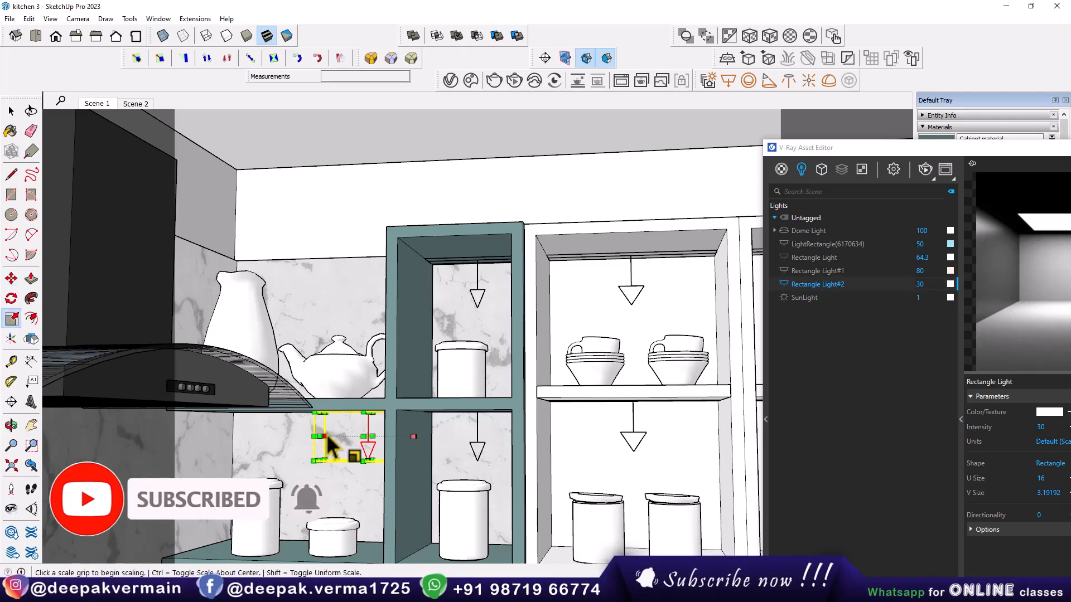
{"action": "scroll", "coordinate": [446, 426], "scroll_direction": "down", "scroll_amount": 4}
{"action": "middle_click_drag", "start_coordinate": [478, 455], "coordinate": [454, 425]}
{"action": "key", "text": "space"}
Unhide all hidden objects to bring back the glass cabinet doors
{"action": "left_click", "coordinate": [29, 19]}
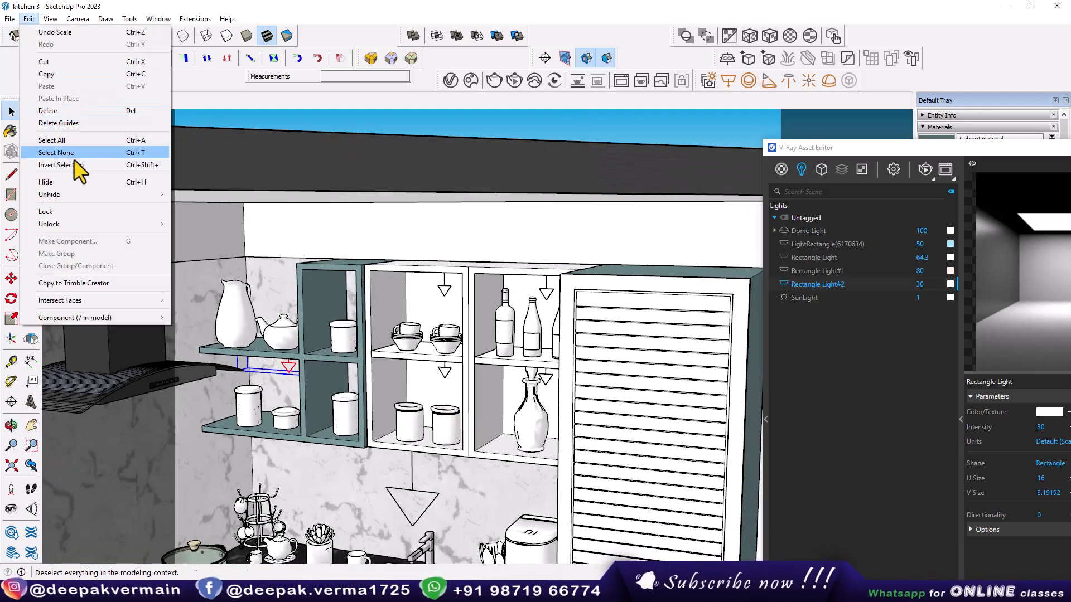
{"action": "mouse_move", "coordinate": [89, 195]}
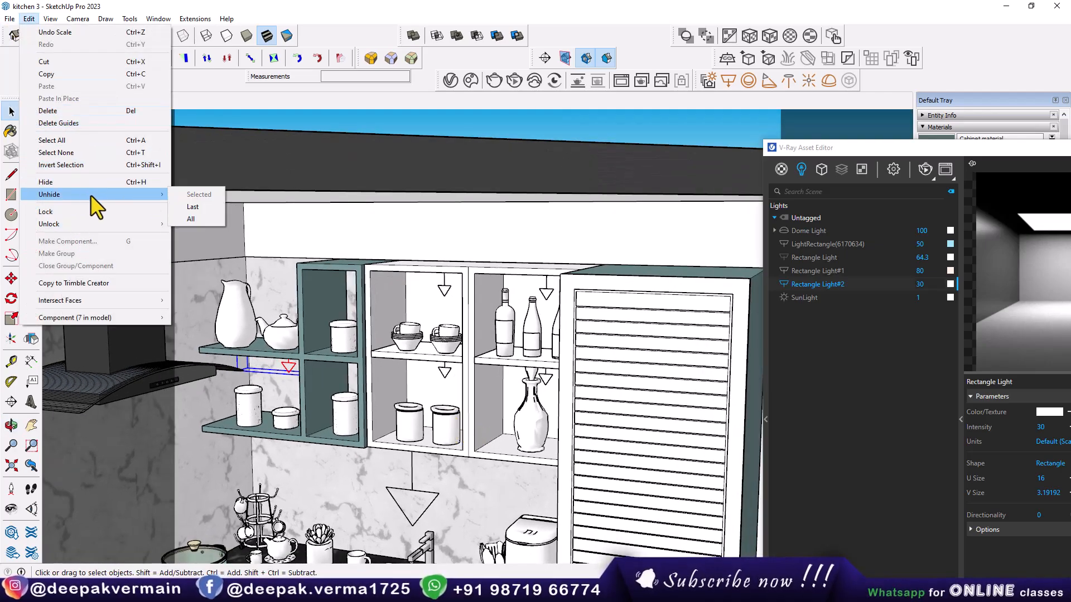
{"action": "left_click", "coordinate": [197, 217]}
{"action": "scroll", "coordinate": [426, 355], "scroll_direction": "up", "scroll_amount": 3}
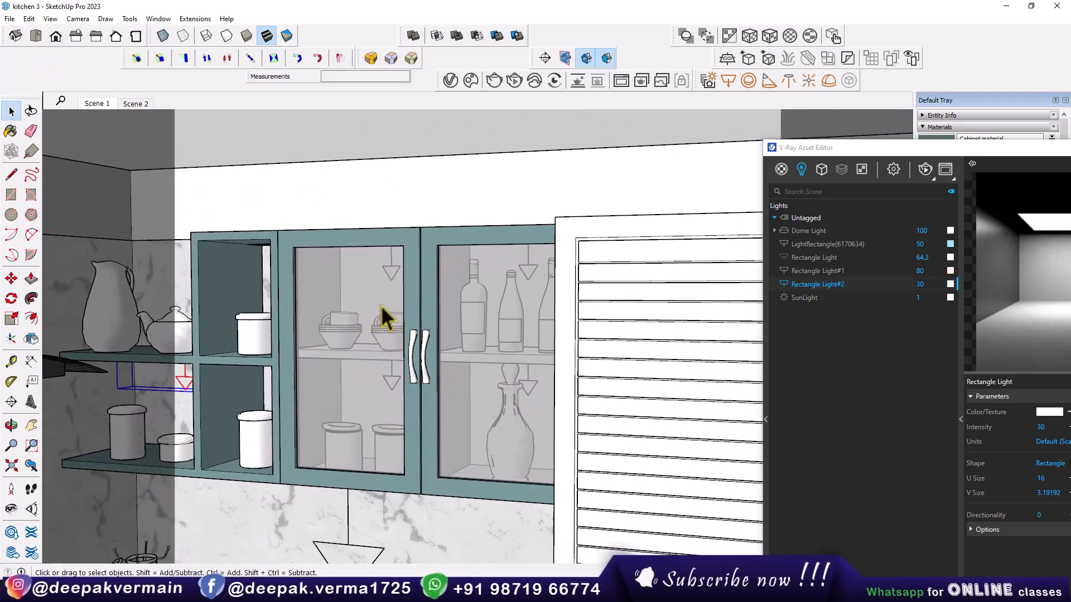
Set the directionality of the shelf light, Rectangle Light#2, to 0.5 and make the light invisible
{"action": "left_click_drag", "start_coordinate": [831, 147], "coordinate": [500, 76]}
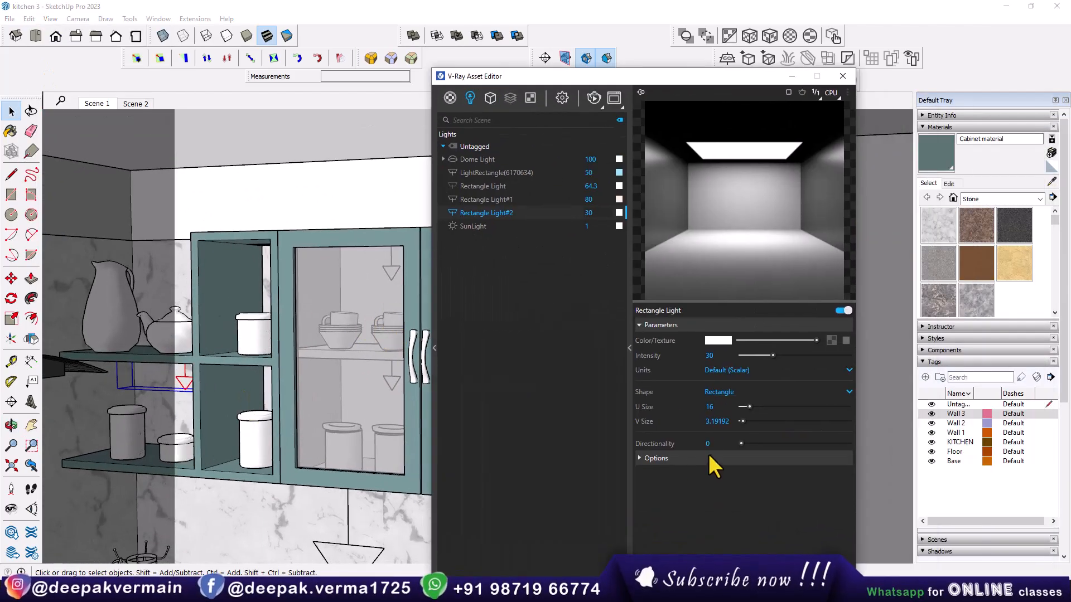
{"action": "type", "text": "0.5"}
{"action": "key", "text": "Return"}
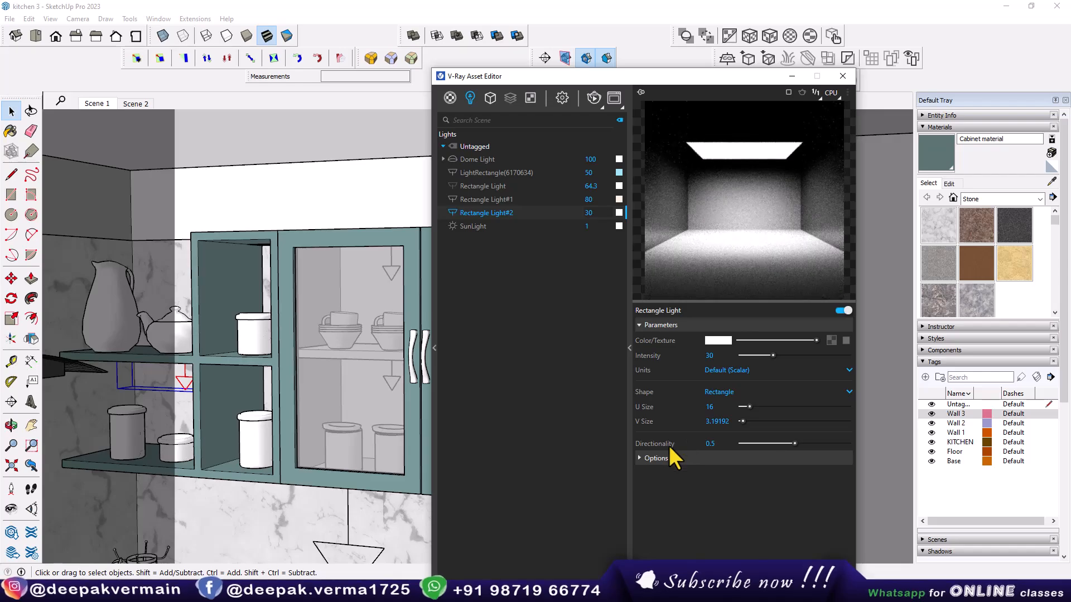
{"action": "left_click", "coordinate": [672, 458]}
{"action": "left_click", "coordinate": [709, 475]}
Set the shelf light's intensity to 100 and its colour temperature to 5500 K
{"action": "left_click", "coordinate": [709, 356]}
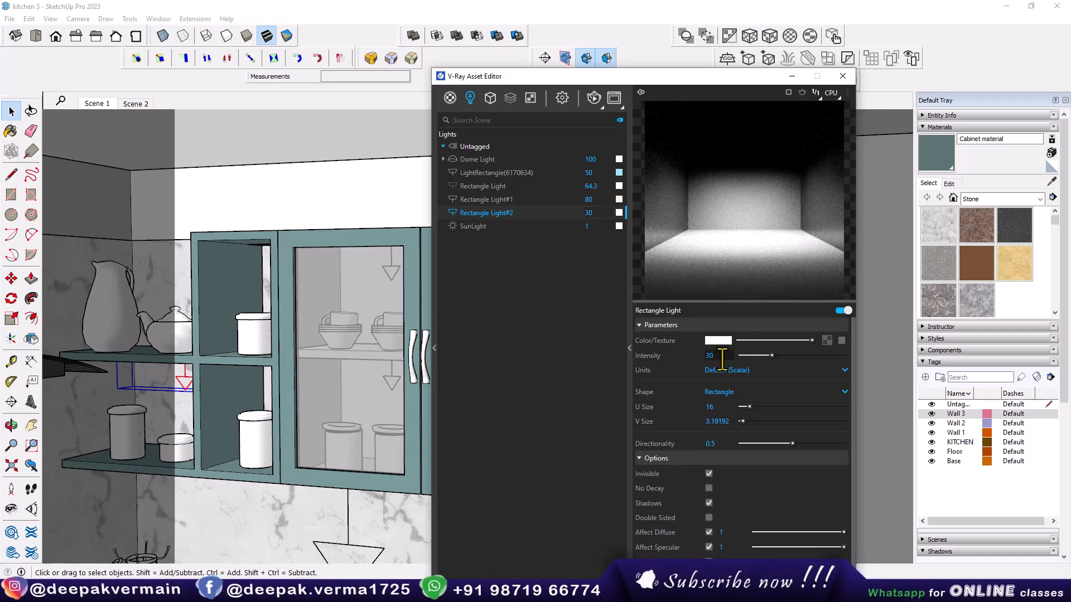
{"action": "type", "text": "100"}
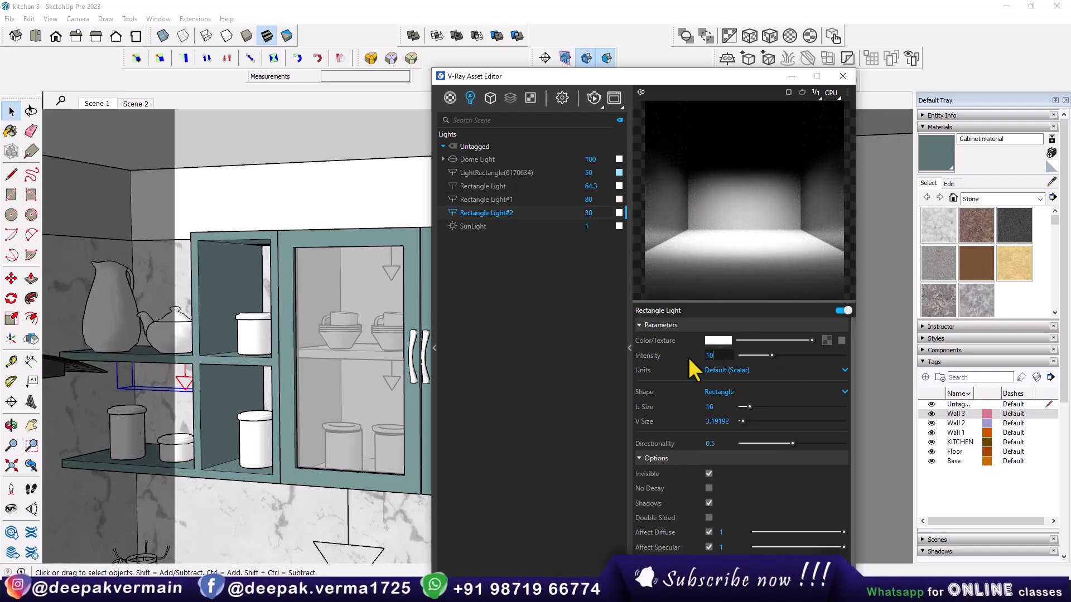
{"action": "key", "text": "Return"}
{"action": "left_click", "coordinate": [716, 343]}
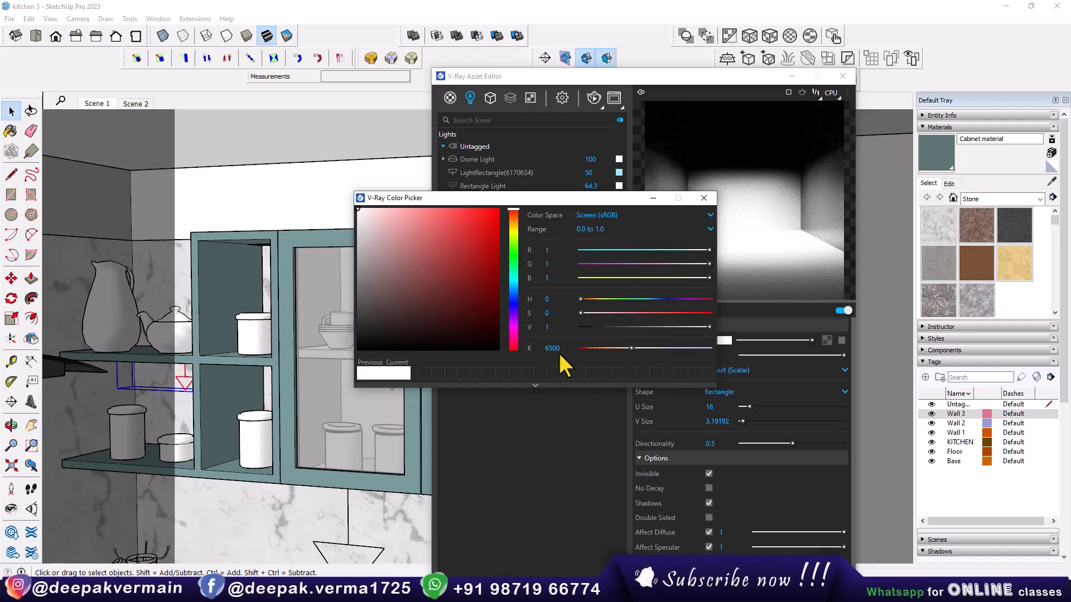
{"action": "type", "text": "5500"}
{"action": "key", "text": "Return"}
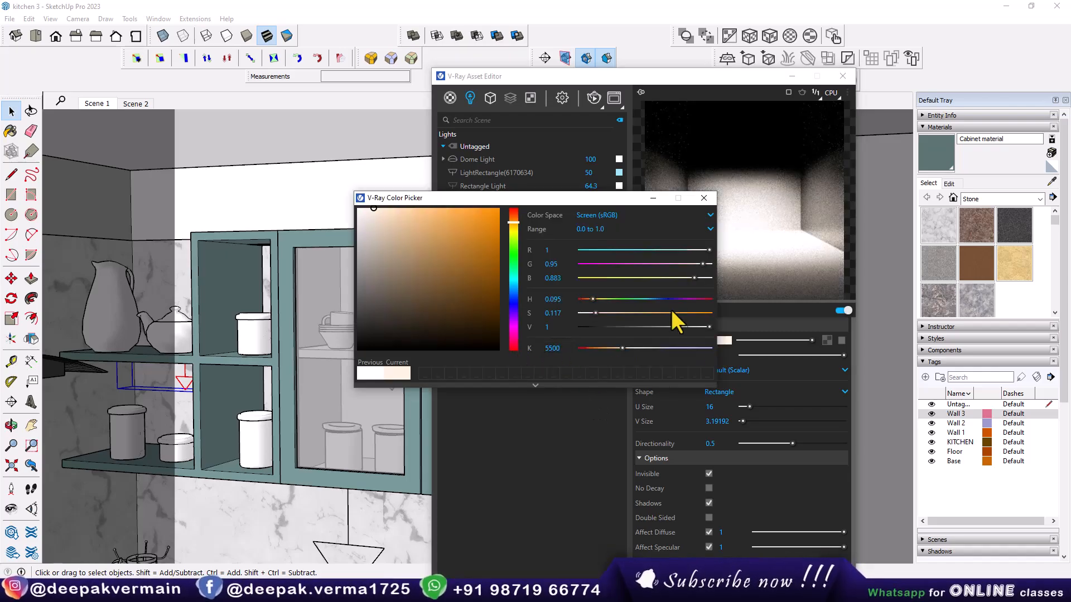
{"action": "left_click", "coordinate": [701, 201]}
{"action": "left_click", "coordinate": [843, 76]}
Start an interactive render framed on the tall shutter cabinet and the neighbouring wall cabinets
{"action": "scroll", "coordinate": [494, 225], "scroll_direction": "down", "scroll_amount": 3}
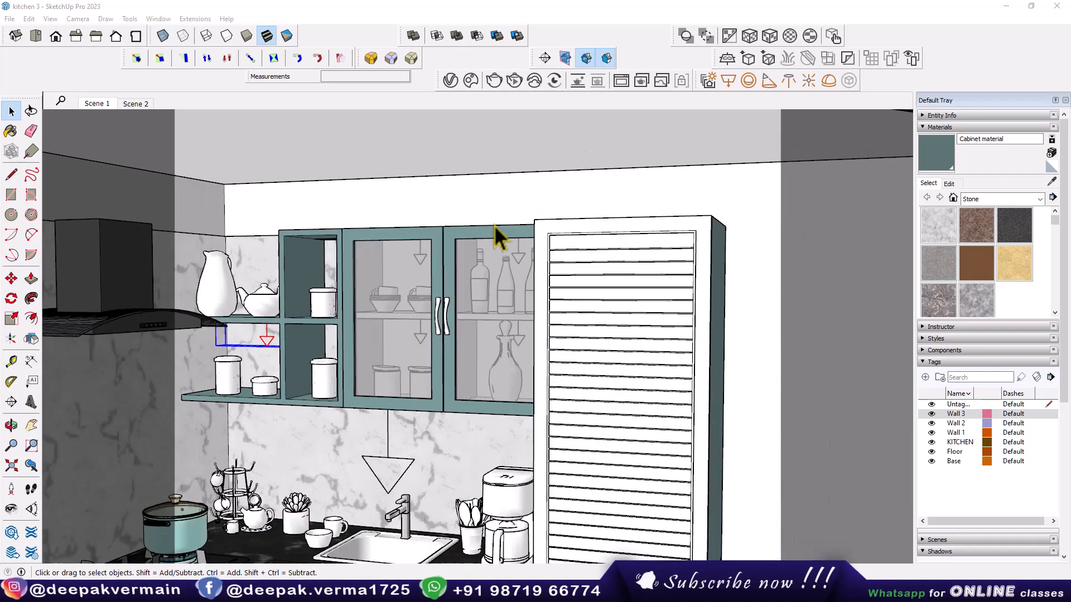
{"action": "middle_click_drag", "start_coordinate": [493, 319], "coordinate": [558, 380]}
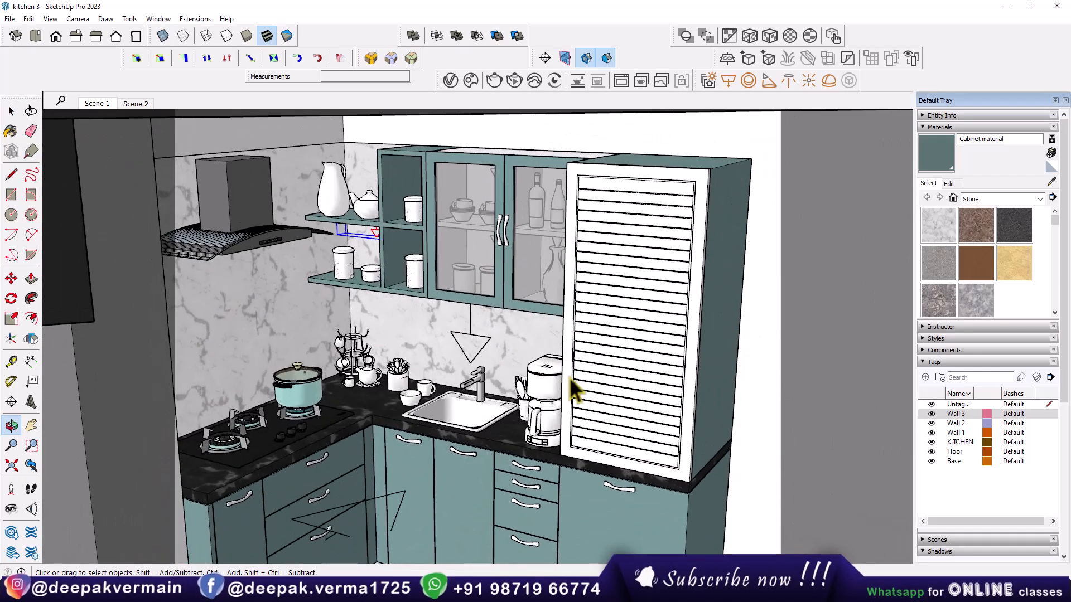
{"action": "middle_click_drag", "start_coordinate": [626, 374], "coordinate": [477, 320], "text": "shift"}
{"action": "scroll", "coordinate": [477, 320], "scroll_direction": "up", "scroll_amount": 2}
{"action": "scroll", "coordinate": [477, 321], "scroll_direction": "down", "scroll_amount": 2}
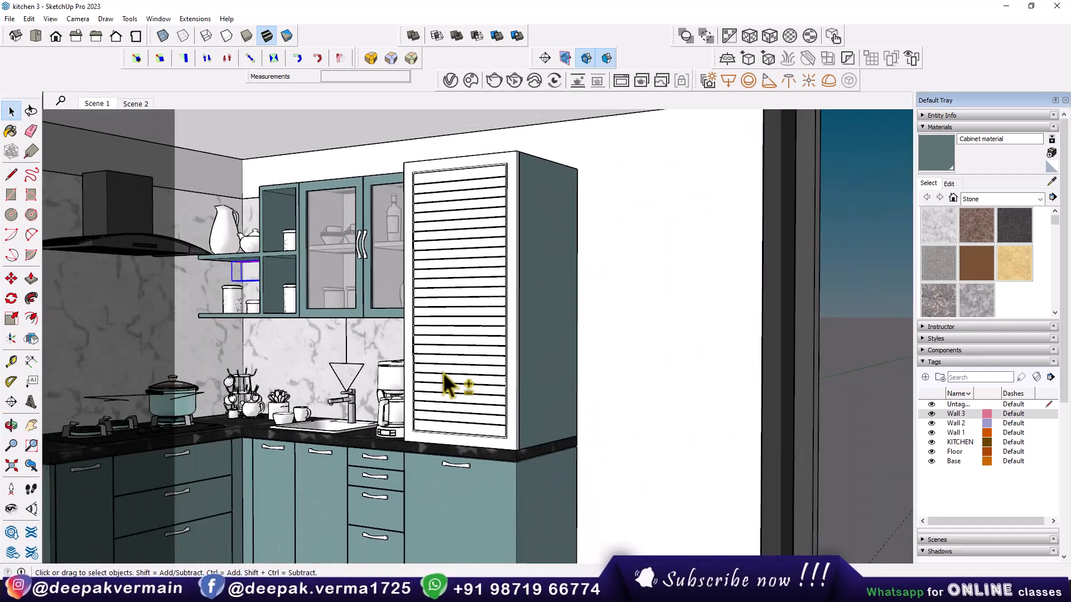
{"action": "middle_click_drag", "start_coordinate": [453, 370], "coordinate": [558, 329], "text": "shift"}
{"action": "scroll", "coordinate": [429, 302], "scroll_direction": "down", "scroll_amount": 5}
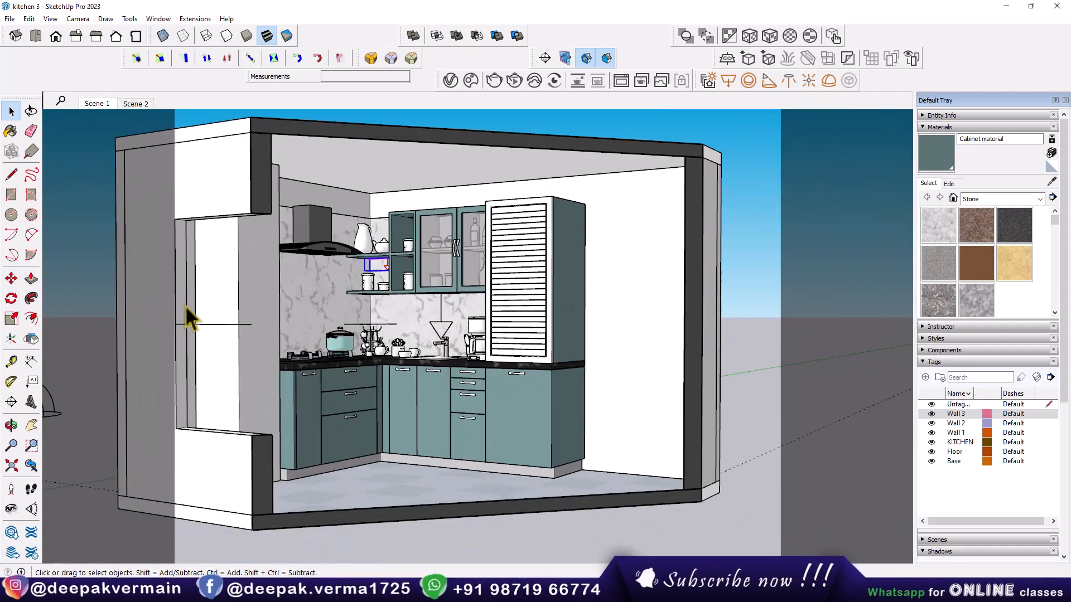
{"action": "middle_click_drag", "start_coordinate": [426, 238], "coordinate": [396, 228]}
{"action": "middle_click_drag", "start_coordinate": [467, 247], "coordinate": [468, 304]}
{"action": "scroll", "coordinate": [469, 304], "scroll_direction": "up", "scroll_amount": 3}
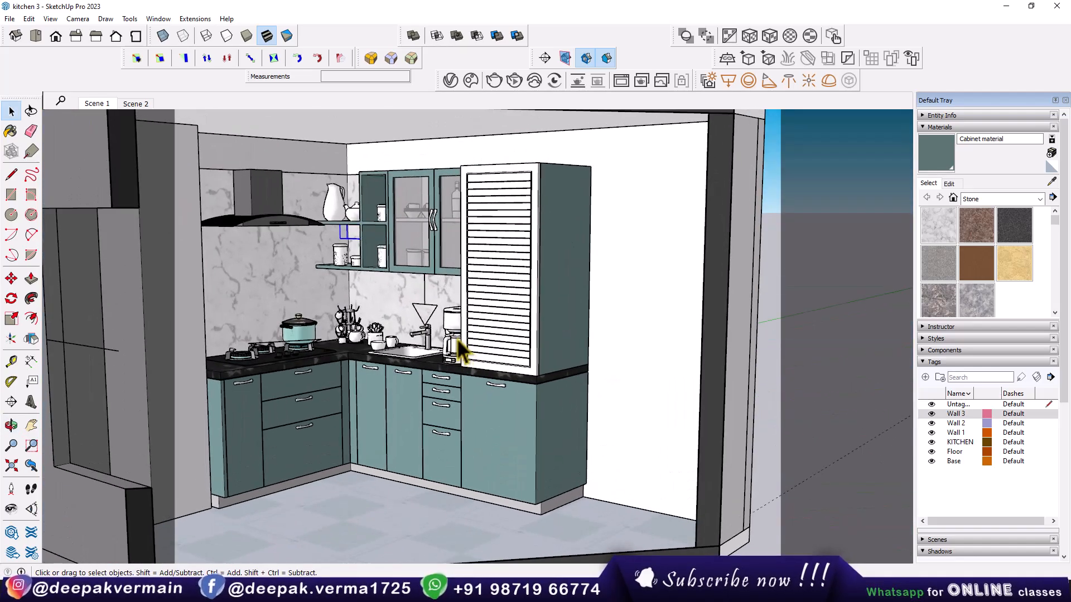
{"action": "scroll", "coordinate": [443, 332], "scroll_direction": "up", "scroll_amount": 6}
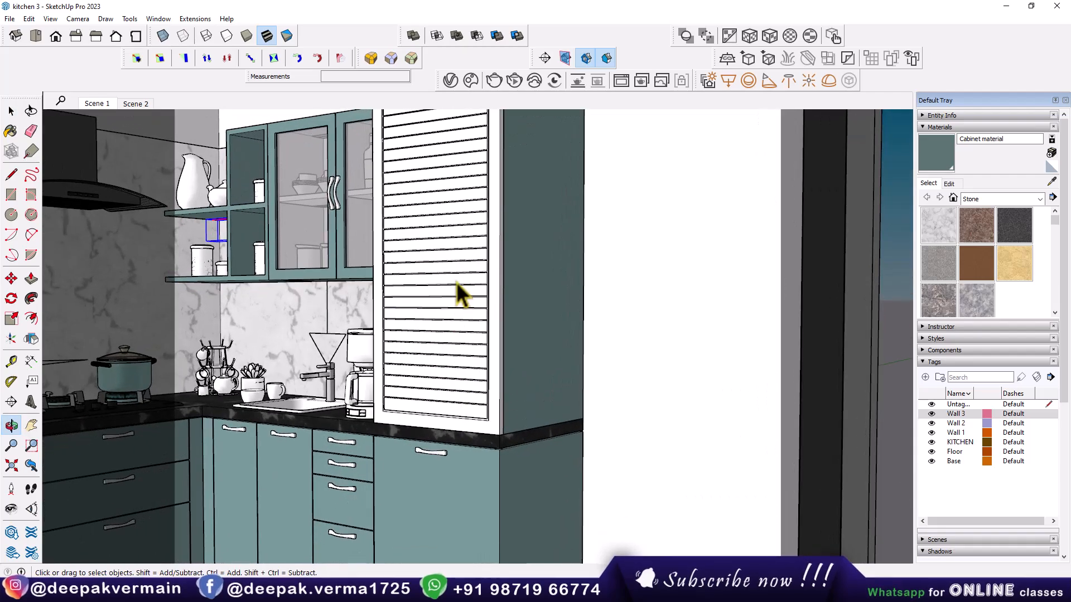
{"action": "scroll", "coordinate": [450, 276], "scroll_direction": "down", "scroll_amount": 1}
{"action": "middle_click_drag", "start_coordinate": [426, 324], "coordinate": [406, 390], "text": "shift"}
{"action": "left_click", "coordinate": [513, 81]}
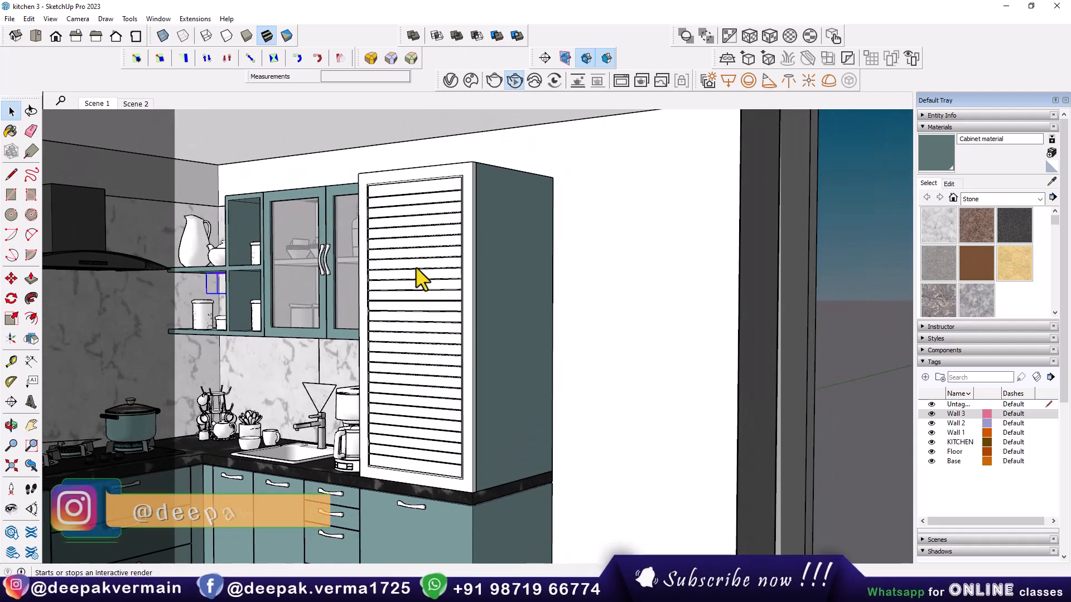
{"action": "left_click_drag", "start_coordinate": [355, 181], "coordinate": [318, 169]}
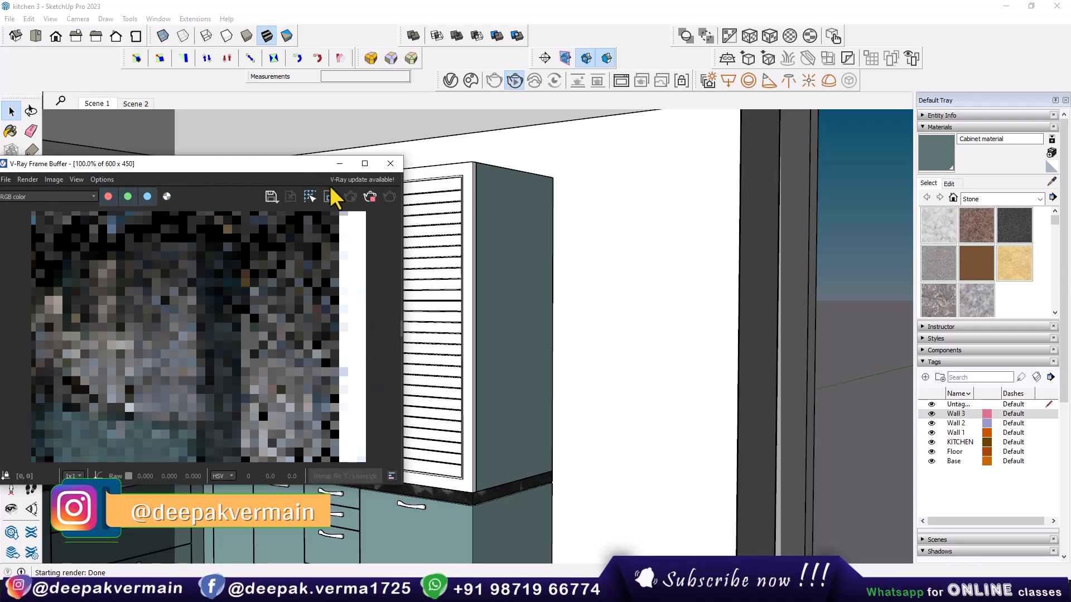
Compare the render with the reference kitchen photo and examine the shutter material's reflection settings
{"action": "left_click", "coordinate": [447, 592]}
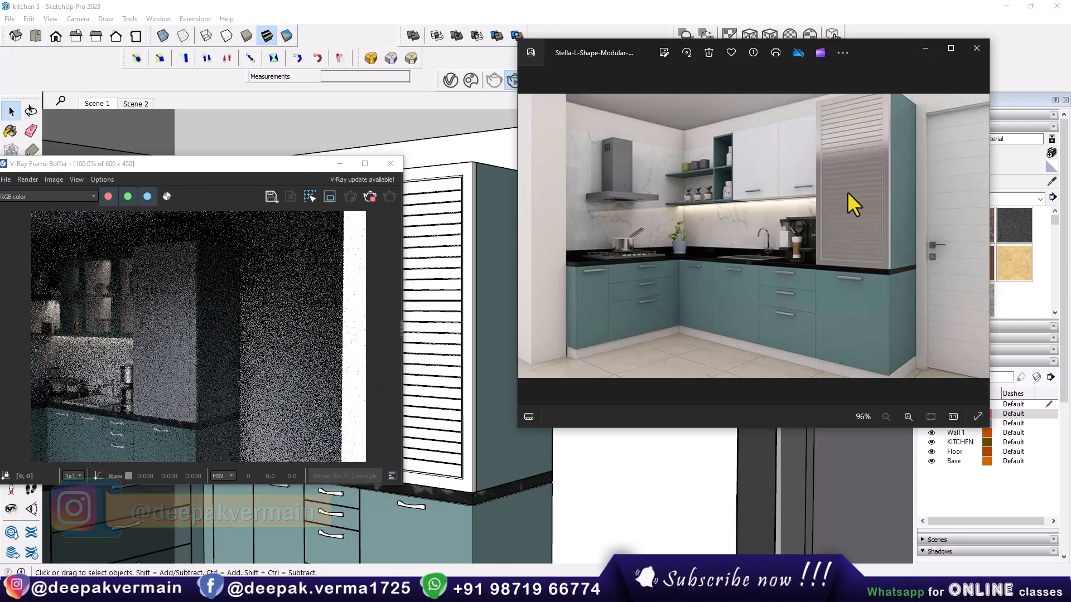
{"action": "left_click", "coordinate": [934, 52]}
{"action": "left_click", "coordinate": [451, 81]}
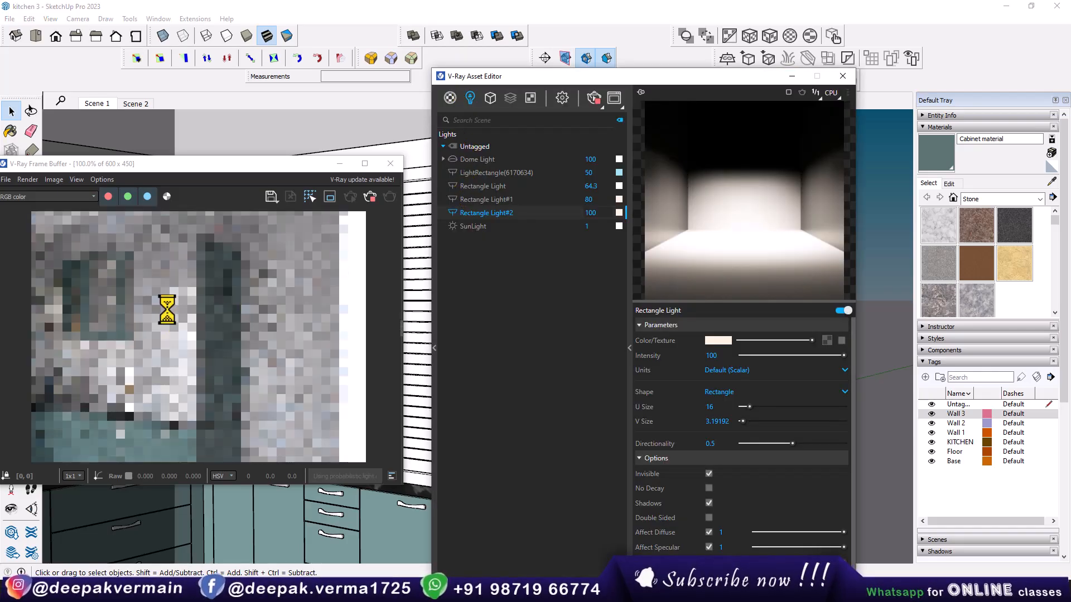
{"action": "left_click_drag", "start_coordinate": [560, 79], "coordinate": [610, 66]}
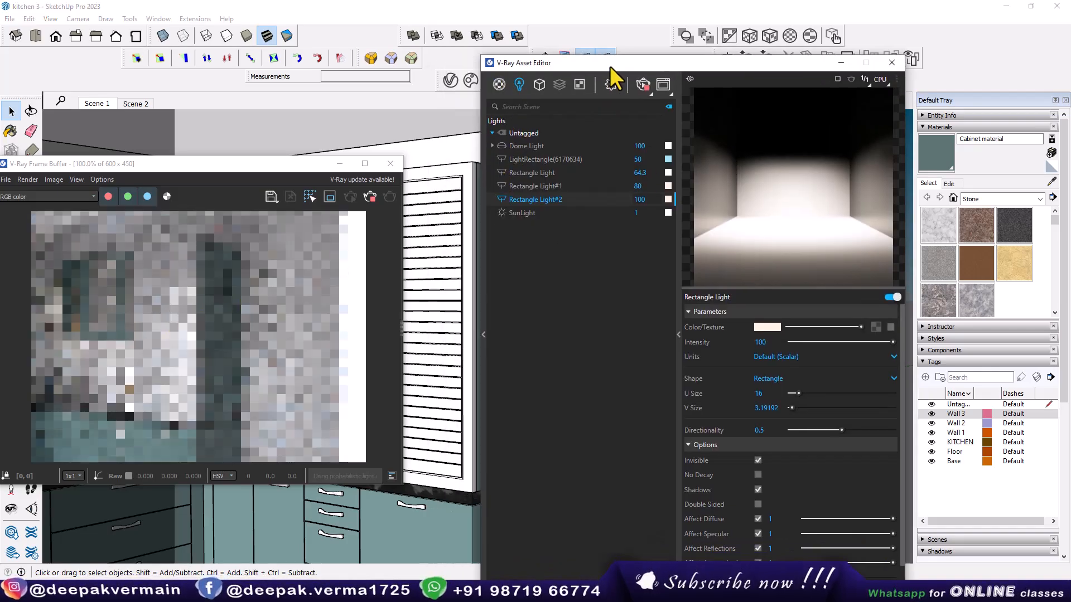
{"action": "left_click", "coordinate": [499, 85]}
{"action": "left_click", "coordinate": [10, 131]}
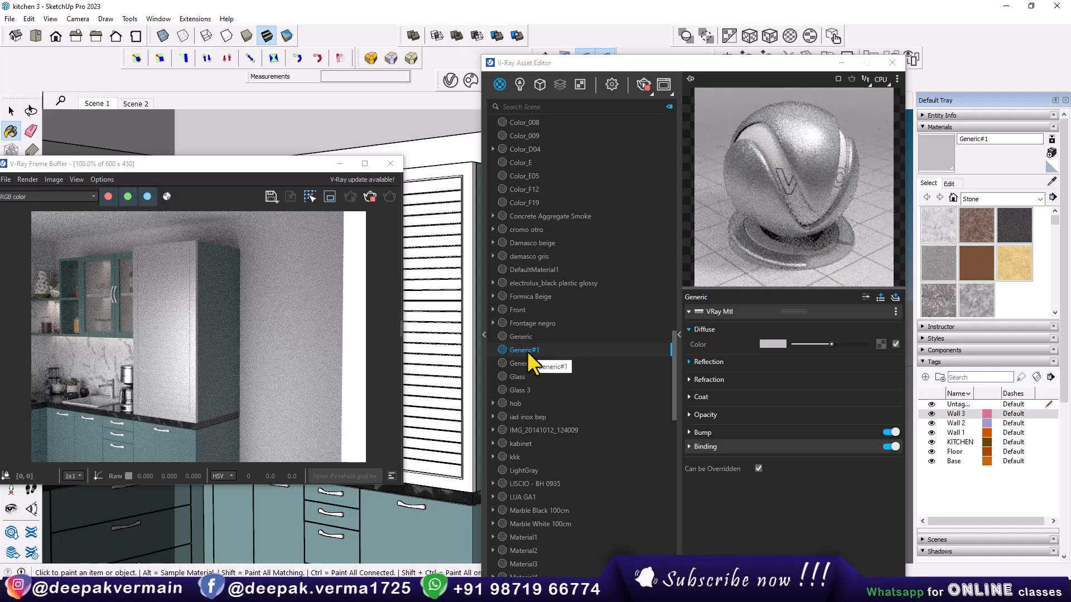
{"action": "left_click", "coordinate": [714, 362]}
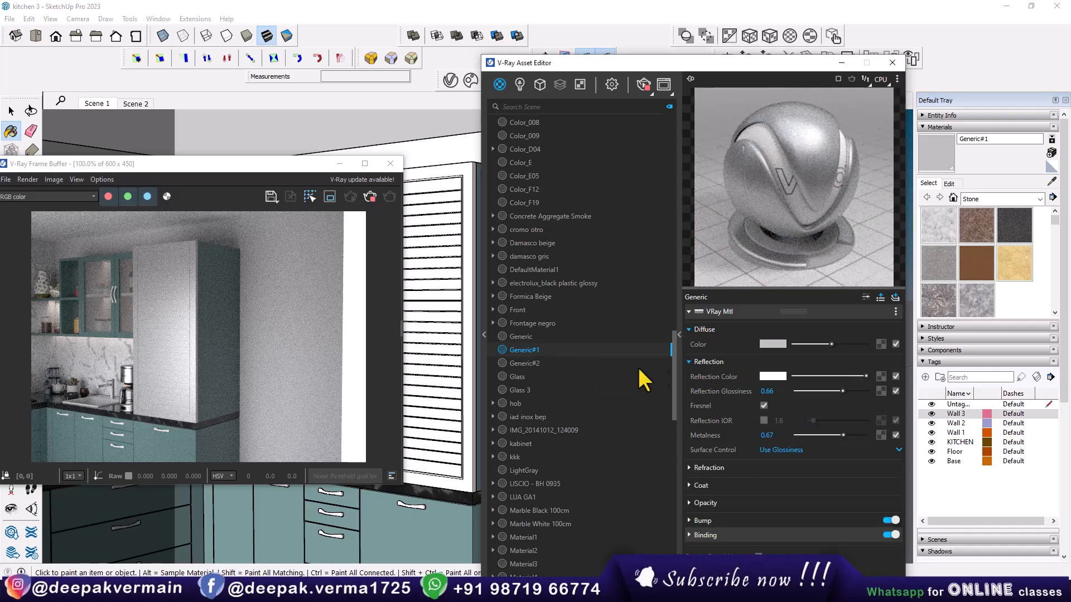
{"action": "left_click", "coordinate": [390, 163]}
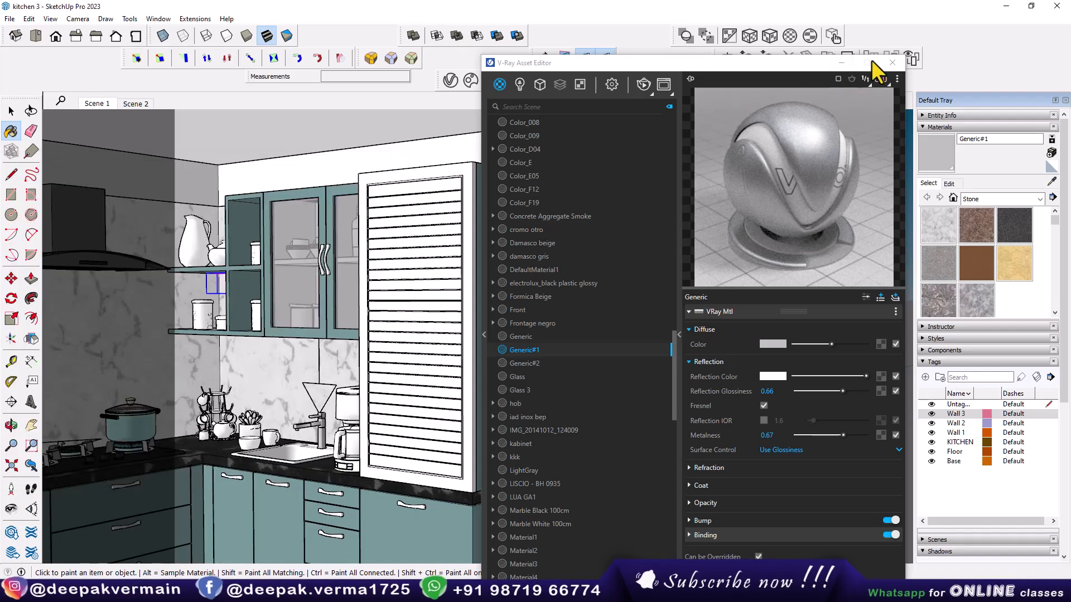
{"action": "left_click", "coordinate": [893, 63]}
Select the shutter's inner frame face and create a new generic V-Ray material
{"action": "scroll", "coordinate": [443, 285], "scroll_direction": "up", "scroll_amount": 10}
{"action": "key", "text": "space"}
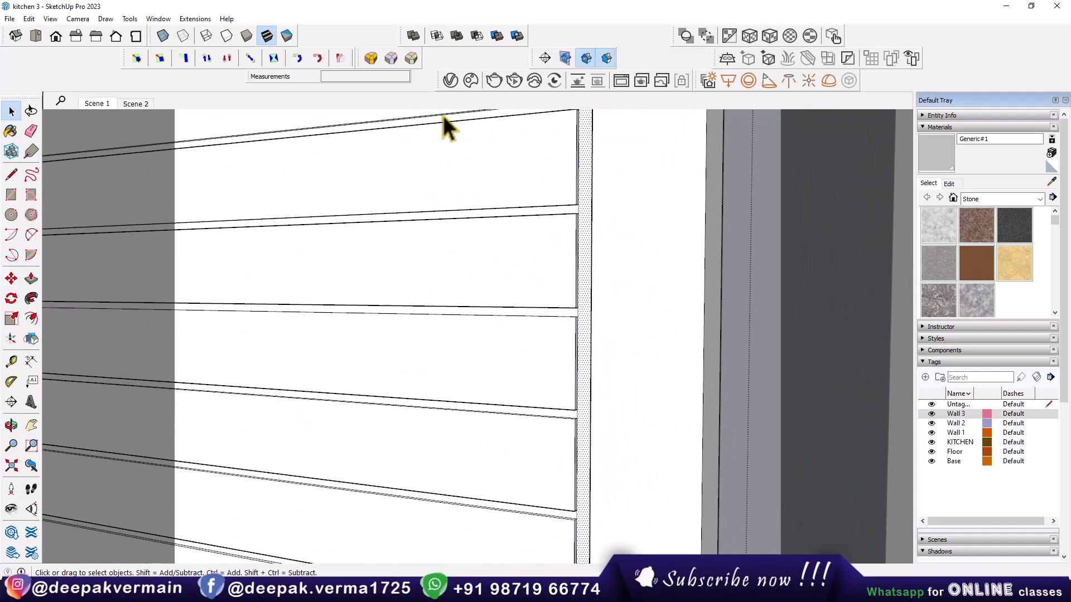
{"action": "left_click", "coordinate": [450, 80]}
{"action": "left_click", "coordinate": [498, 85]}
{"action": "left_click", "coordinate": [519, 108]}
{"action": "left_click", "coordinate": [838, 63]}
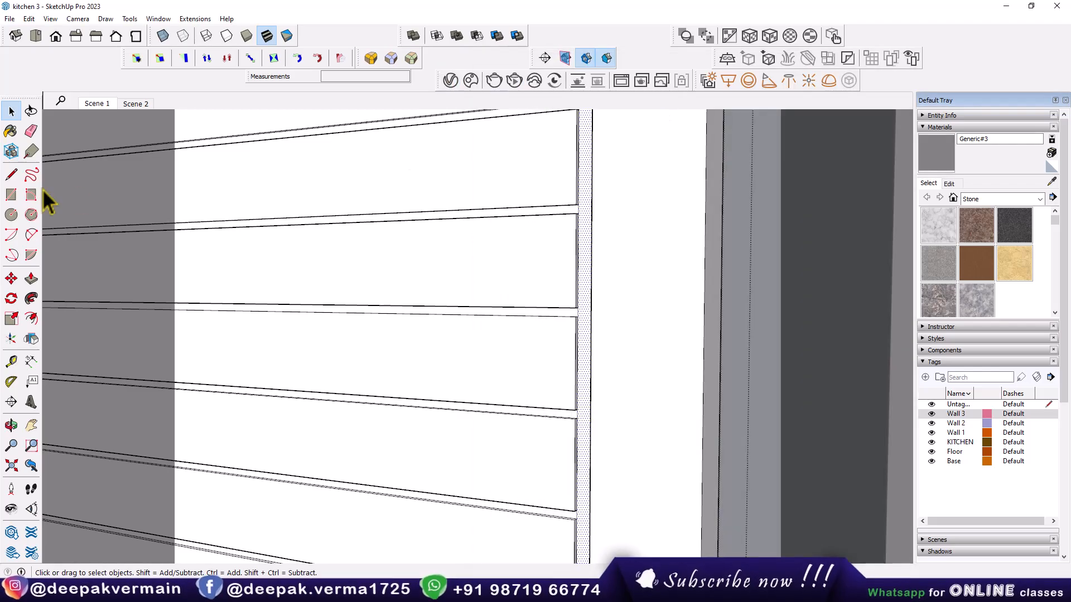
Paint the inner frame around the shutter slats with the new generic material
{"action": "left_click", "coordinate": [585, 268]}
{"action": "scroll", "coordinate": [589, 268], "scroll_direction": "down", "scroll_amount": 5}
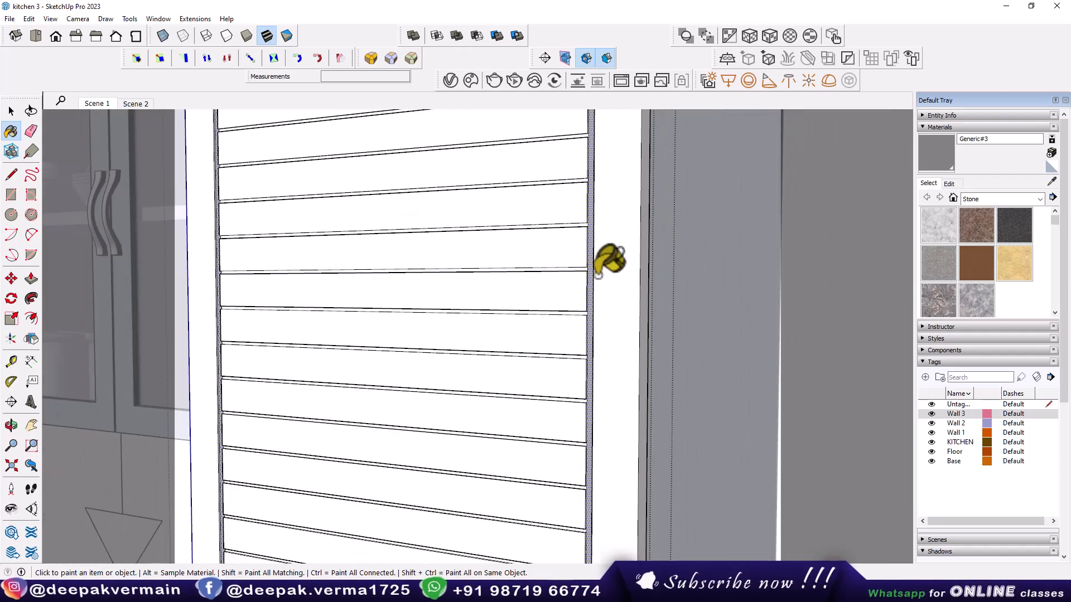
{"action": "middle_click_drag", "start_coordinate": [599, 293], "coordinate": [576, 519], "text": "shift"}
{"action": "middle_click_drag", "start_coordinate": [587, 262], "coordinate": [565, 310], "text": "shift"}
Paint the narrow strips between the shutter slats one by one with the new generic material
{"action": "scroll", "coordinate": [565, 308], "scroll_direction": "up", "scroll_amount": 5}
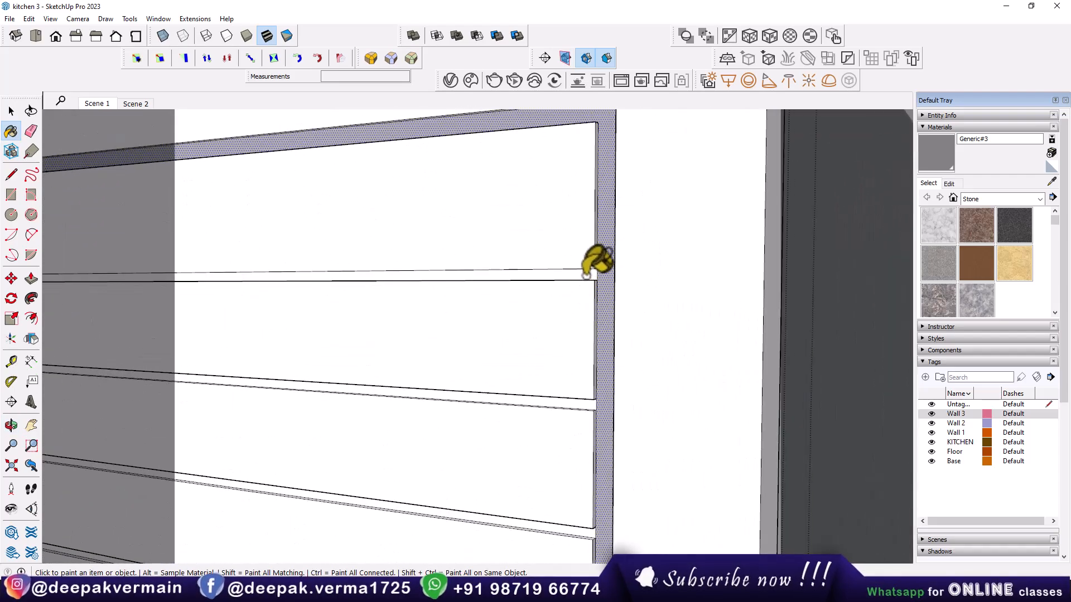
{"action": "scroll", "coordinate": [574, 324], "scroll_direction": "down", "scroll_amount": 3}
{"action": "left_click", "coordinate": [569, 310]}
{"action": "mouse_move", "coordinate": [589, 413]}
{"action": "middle_mouse_down", "text": "shift"}
{"action": "mouse_move", "coordinate": [564, 284]}
{"action": "mouse_move", "coordinate": [558, 304]}
{"action": "middle_mouse_up", "text": "shift"}
{"action": "left_click", "coordinate": [564, 282]}
{"action": "left_click", "coordinate": [558, 298]}
{"action": "middle_click_drag", "start_coordinate": [558, 402], "coordinate": [560, 293], "text": "shift"}
{"action": "left_click", "coordinate": [560, 305]}
{"action": "left_click", "coordinate": [562, 406]}
{"action": "middle_click_drag", "start_coordinate": [558, 387], "coordinate": [544, 284], "text": "shift"}
{"action": "left_click", "coordinate": [544, 284]}
{"action": "left_click", "coordinate": [544, 384]}
{"action": "middle_click_drag", "start_coordinate": [545, 469], "coordinate": [541, 311], "text": "shift"}
{"action": "left_click", "coordinate": [541, 312]}
{"action": "middle_click_drag", "start_coordinate": [534, 415], "coordinate": [586, 304], "text": "shift"}
{"action": "left_click", "coordinate": [586, 304]}
{"action": "left_click", "coordinate": [590, 394]}
{"action": "middle_click_drag", "start_coordinate": [588, 477], "coordinate": [588, 327], "text": "shift"}
{"action": "left_click", "coordinate": [588, 335]}
{"action": "middle_click_drag", "start_coordinate": [591, 432], "coordinate": [578, 291], "text": "shift"}
{"action": "left_click", "coordinate": [579, 292]}
{"action": "middle_click_drag", "start_coordinate": [577, 391], "coordinate": [589, 304], "text": "shift"}
{"action": "left_click", "coordinate": [589, 304]}
{"action": "mouse_move", "coordinate": [577, 399]}
{"action": "middle_mouse_down", "text": "shift"}
{"action": "mouse_move", "coordinate": [585, 308]}
{"action": "mouse_move", "coordinate": [547, 415]}
{"action": "mouse_move", "coordinate": [478, 412]}
{"action": "middle_mouse_up", "text": "shift"}
{"action": "left_click", "coordinate": [586, 308]}
Set the new material's diffuse colour to white and give it a near-white reflection with 0.79 glossiness
{"action": "scroll", "coordinate": [591, 353], "scroll_direction": "down", "scroll_amount": 8}
{"action": "left_click", "coordinate": [450, 80]}
{"action": "left_click_drag", "start_coordinate": [562, 61], "coordinate": [633, 63]}
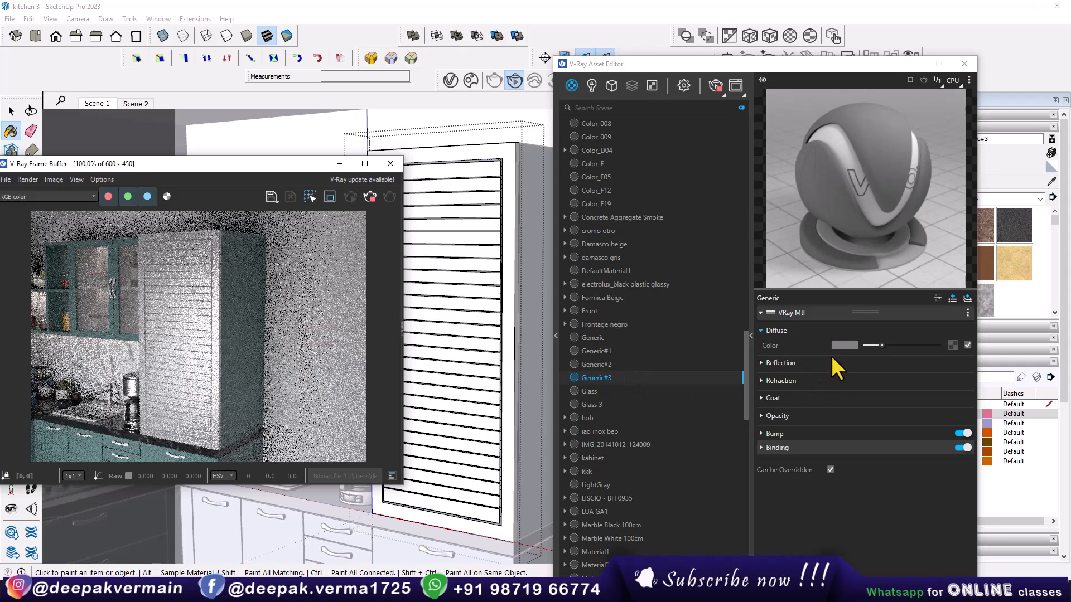
{"action": "left_click_drag", "start_coordinate": [882, 345], "coordinate": [924, 345]}
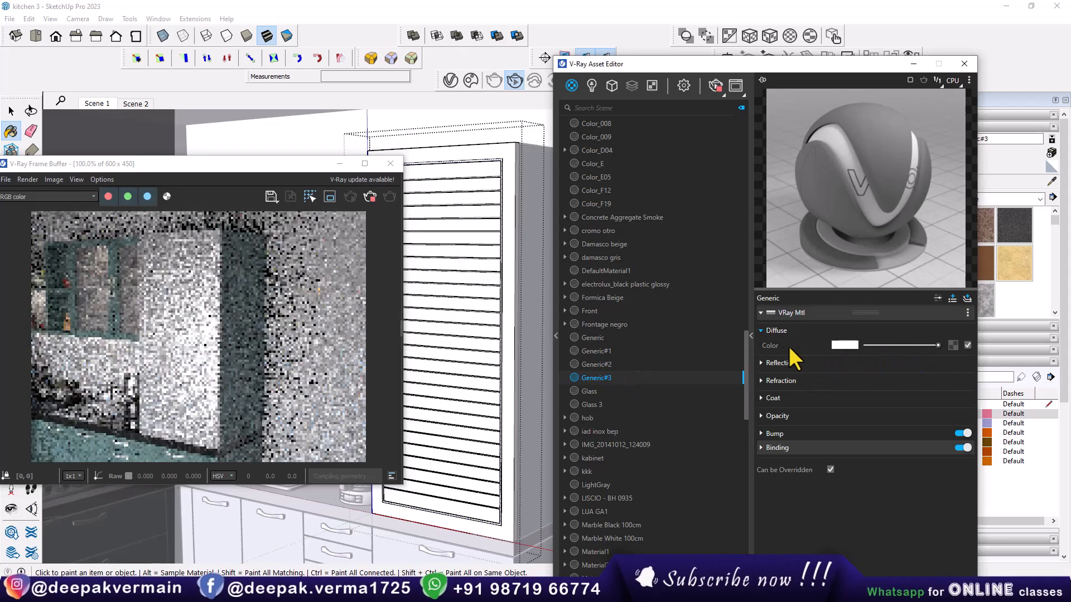
{"action": "left_click", "coordinate": [774, 362]}
{"action": "left_click_drag", "start_coordinate": [884, 385], "coordinate": [923, 392]}
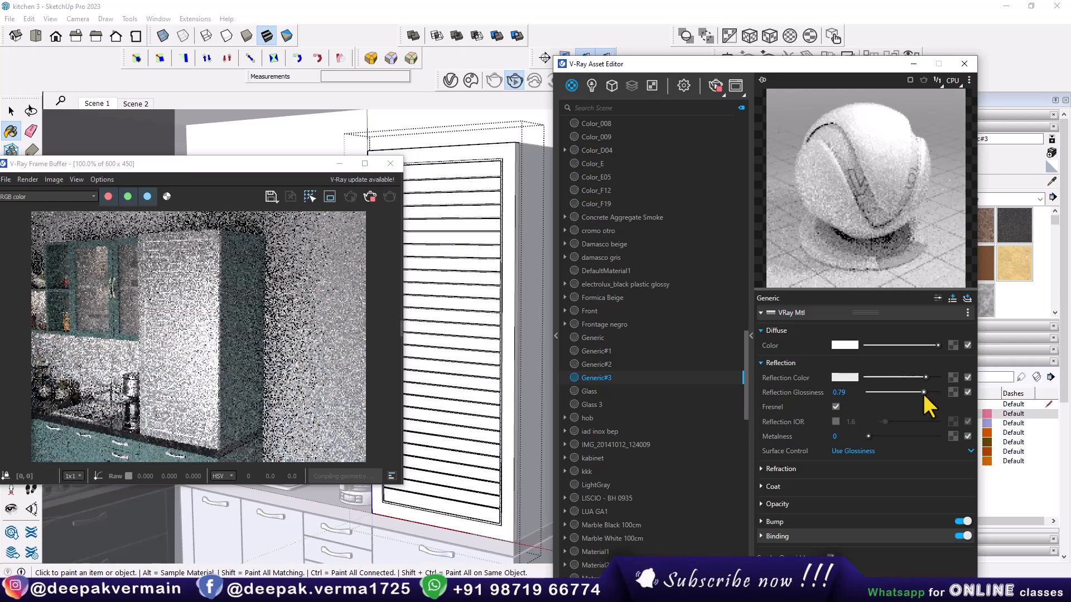
Limit the interactive render to a region around the tall shutter cabinet
{"action": "left_click", "coordinate": [330, 197]}
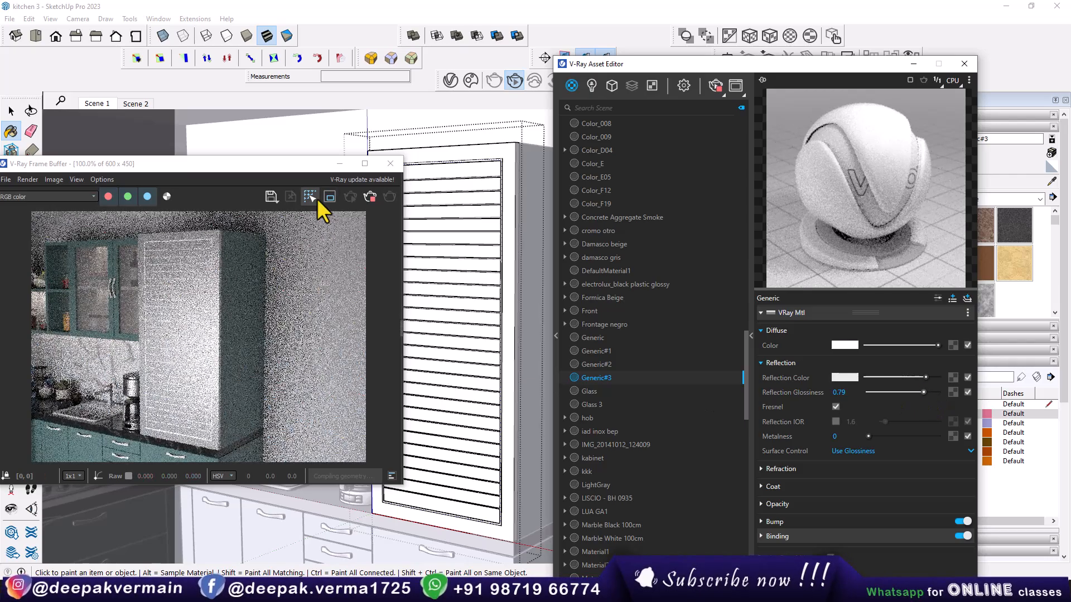
{"action": "left_click_drag", "start_coordinate": [129, 224], "coordinate": [235, 457]}
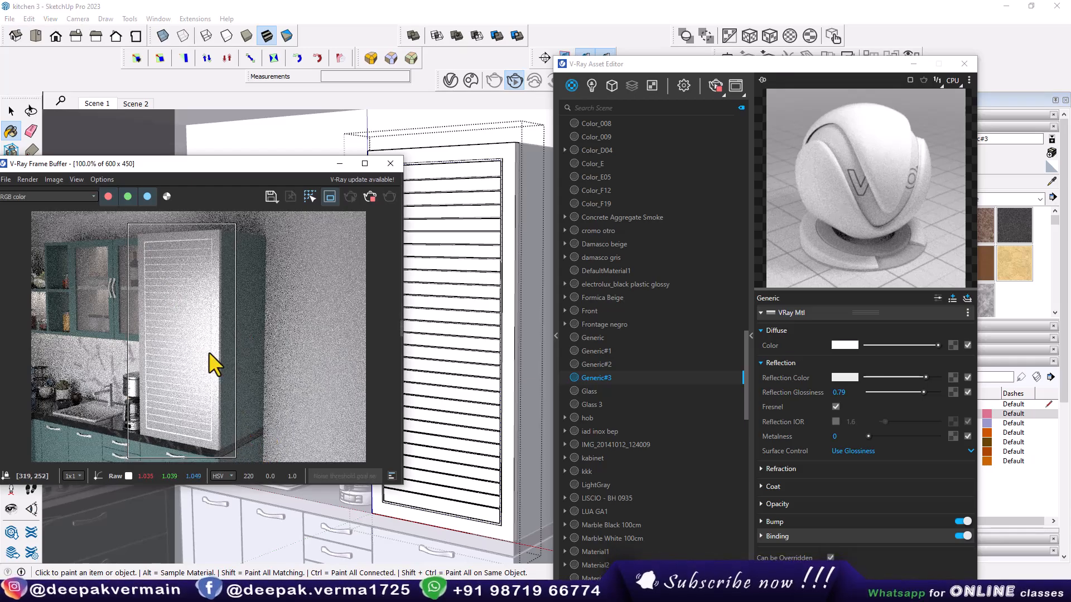
Sample the shutter cabinet's outer frame material, set its reflection glossiness to 0.7 and enable a reflection IOR of 7.98
{"action": "mouse_move", "coordinate": [642, 64]}
{"action": "left_mouse_down"}
{"action": "mouse_move", "coordinate": [591, 62]}
{"action": "mouse_move", "coordinate": [610, 63]}
{"action": "left_mouse_up"}
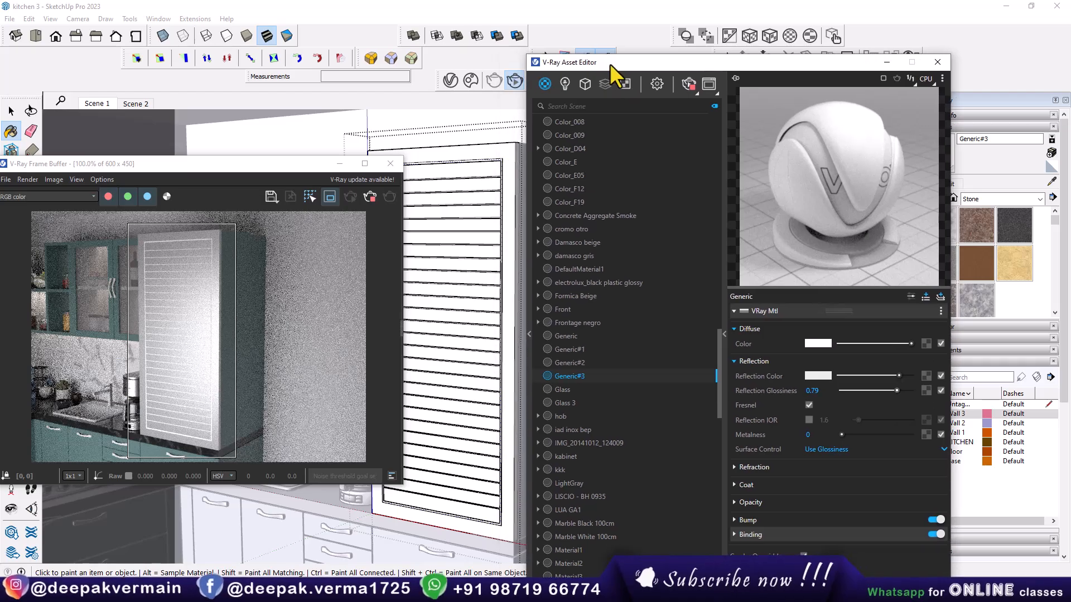
{"action": "left_click", "coordinate": [10, 131]}
{"action": "left_click", "coordinate": [452, 155], "text": "alt"}
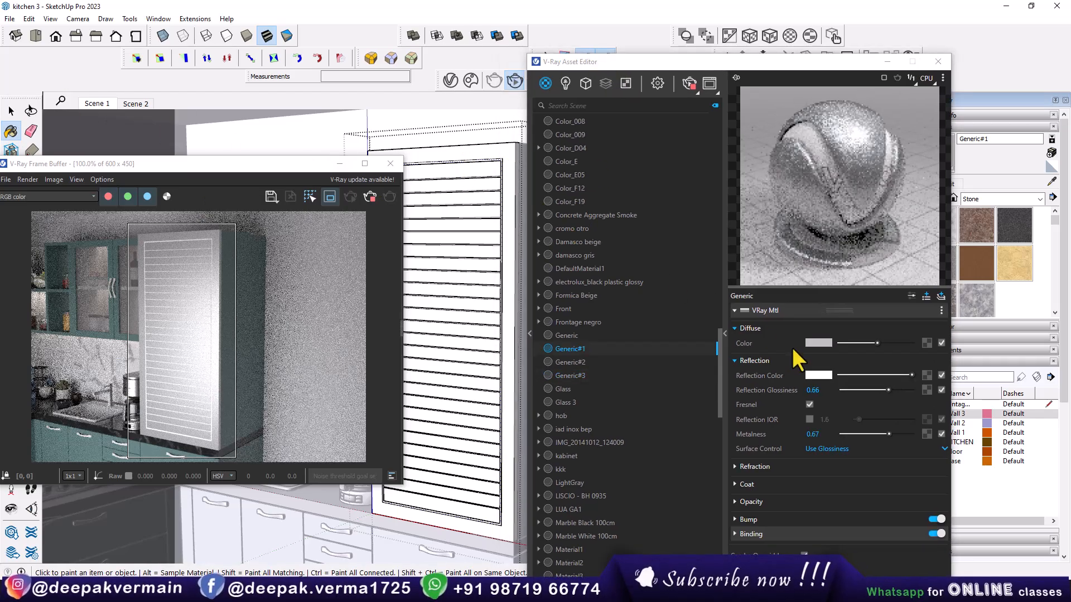
{"action": "left_click_drag", "start_coordinate": [889, 390], "coordinate": [873, 419]}
{"action": "left_click", "coordinate": [810, 419]}
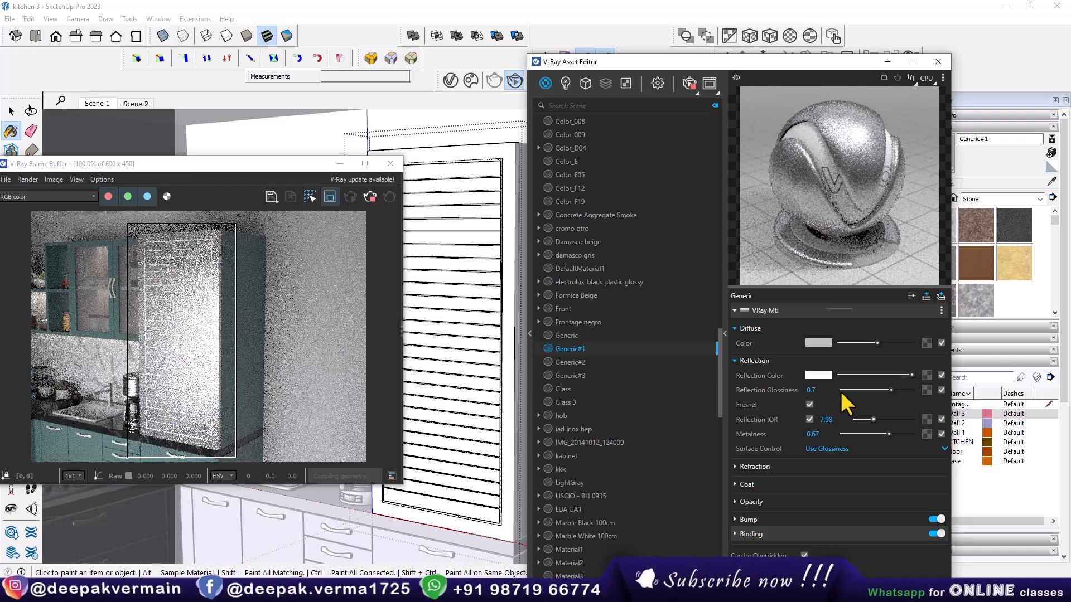
Darken the frame material's diffuse colour to a medium grey and set its reflection glossiness to 0.6
{"action": "left_click", "coordinate": [812, 343]}
{"action": "left_click", "coordinate": [357, 315]}
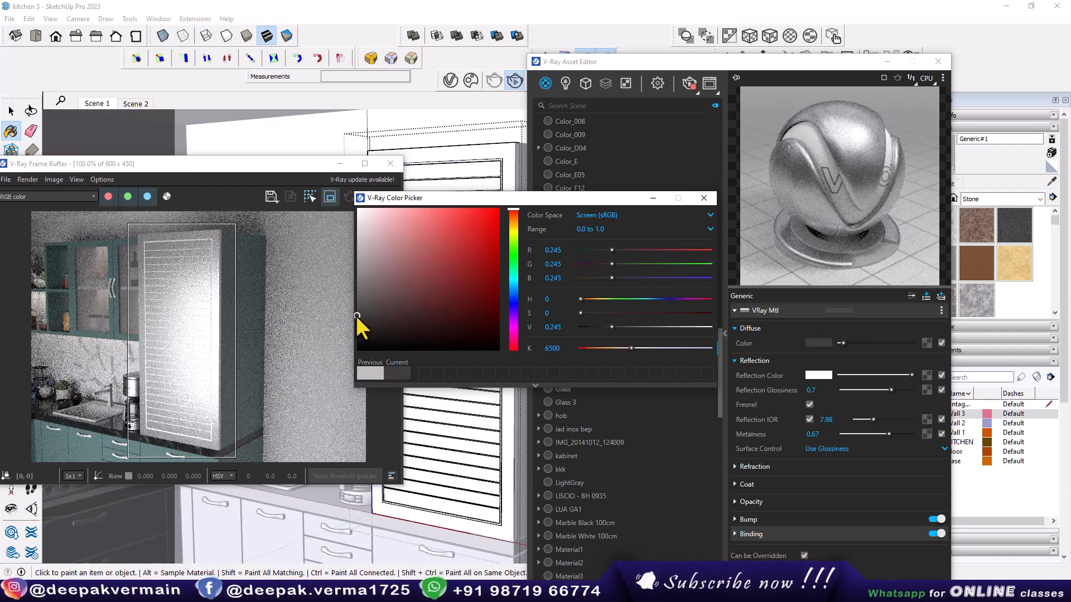
{"action": "left_click", "coordinate": [360, 304]}
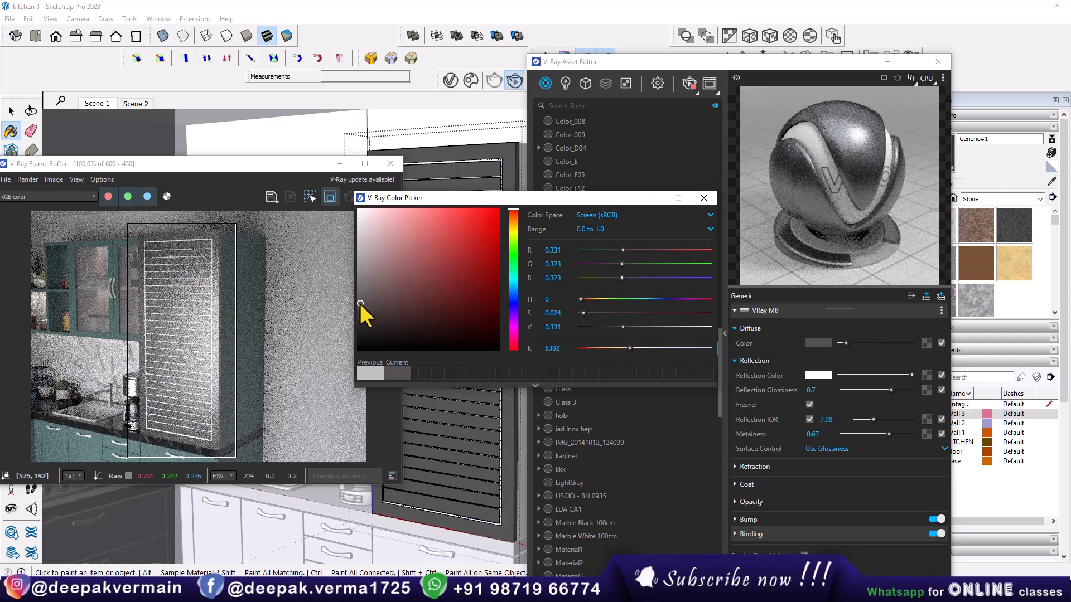
{"action": "left_click", "coordinate": [361, 287]}
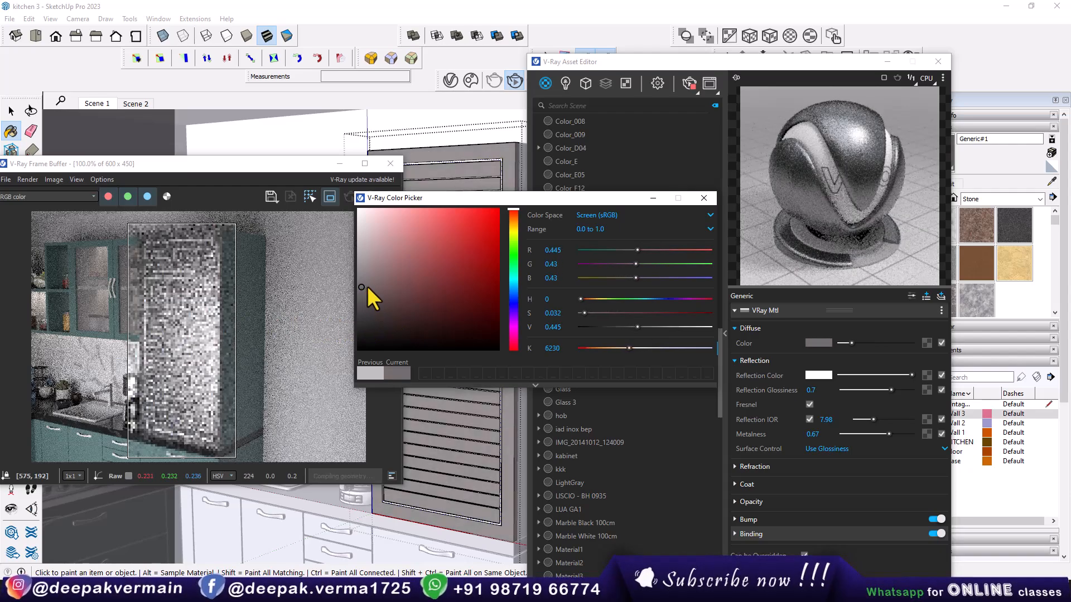
{"action": "left_click_drag", "start_coordinate": [891, 390], "coordinate": [884, 387]}
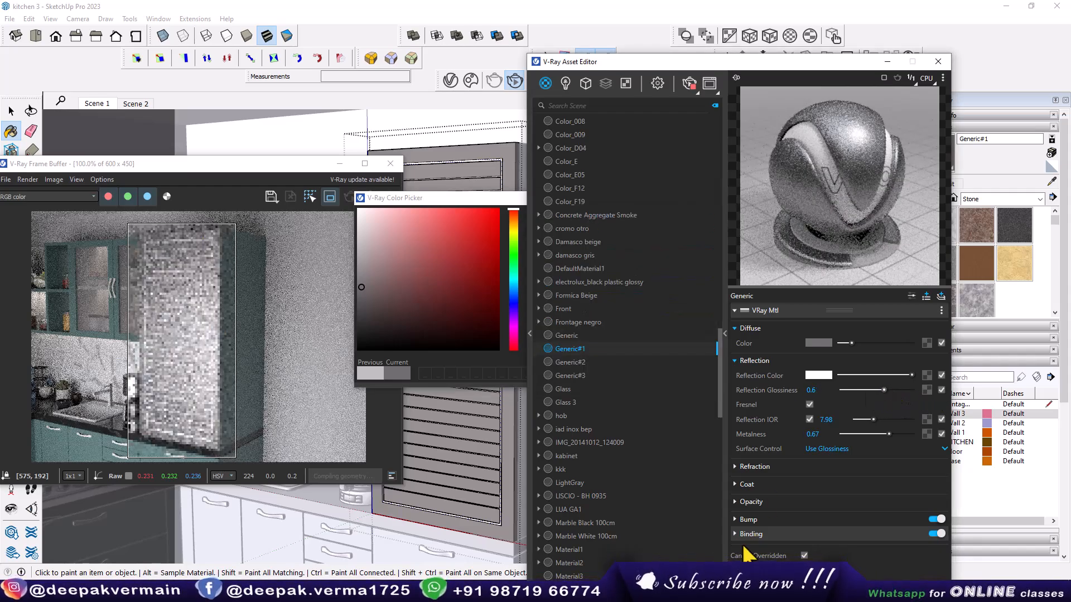
Compare the rendered shutter cabinet with the reference kitchen photo
{"action": "left_click", "coordinate": [586, 591]}
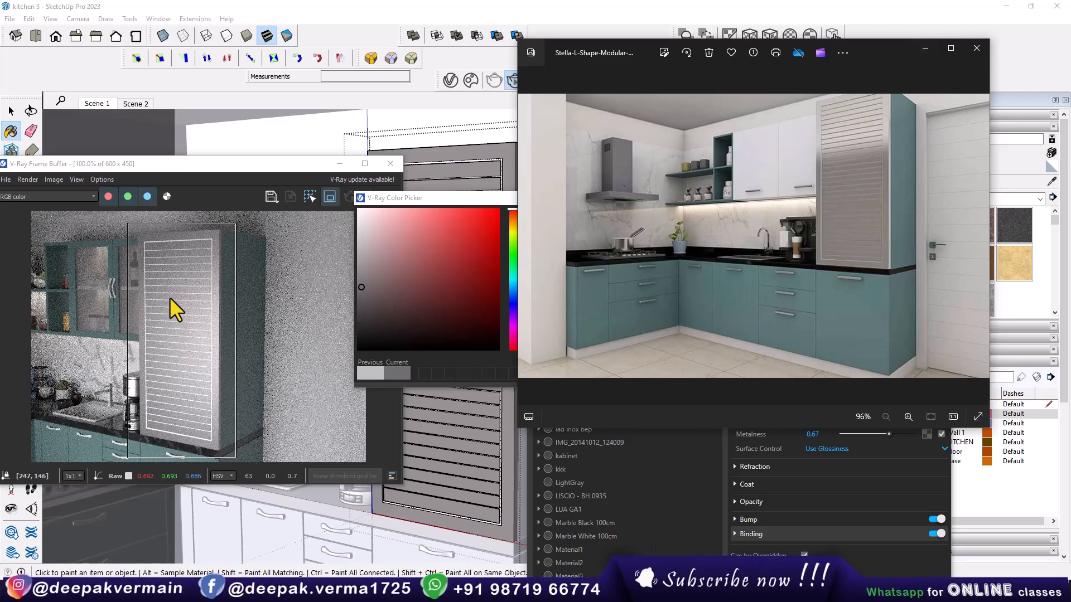
{"action": "left_click", "coordinate": [977, 51]}
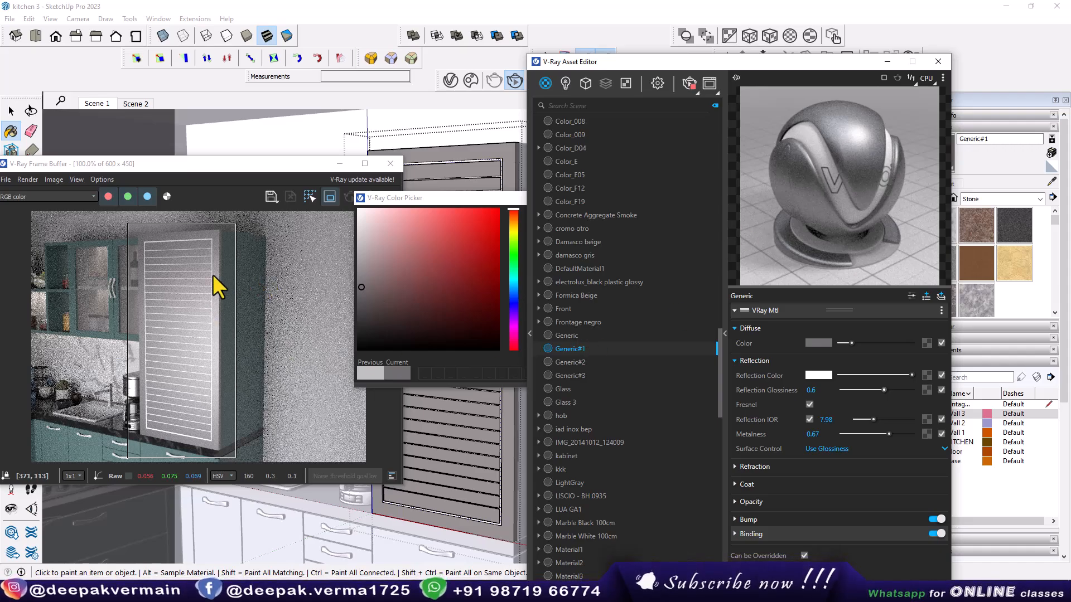
{"action": "left_click_drag", "start_coordinate": [770, 63], "coordinate": [789, 62]}
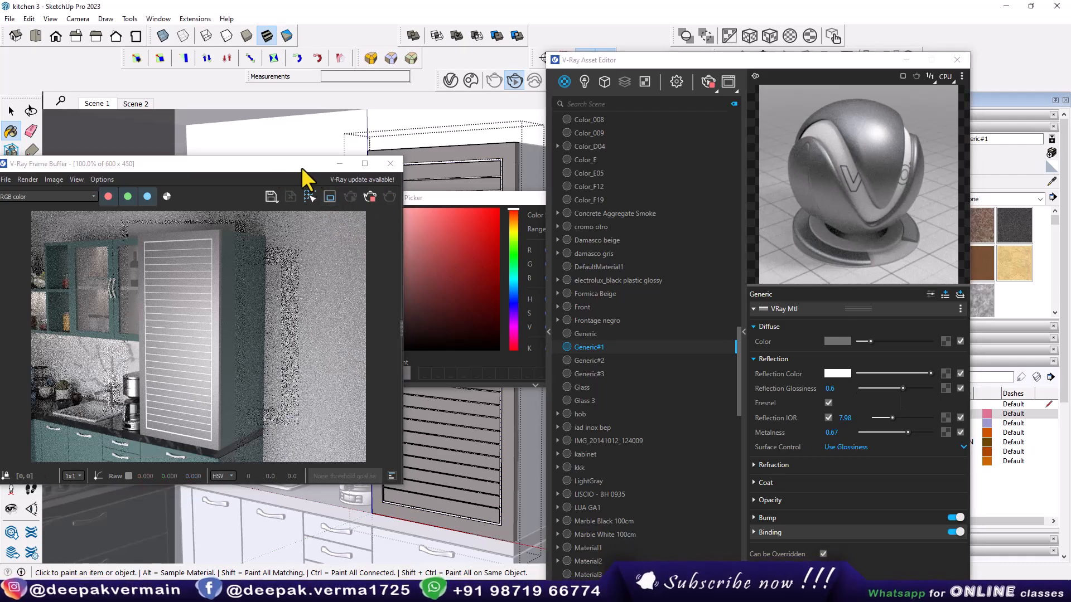
{"action": "left_click_drag", "start_coordinate": [303, 167], "coordinate": [370, 104]}
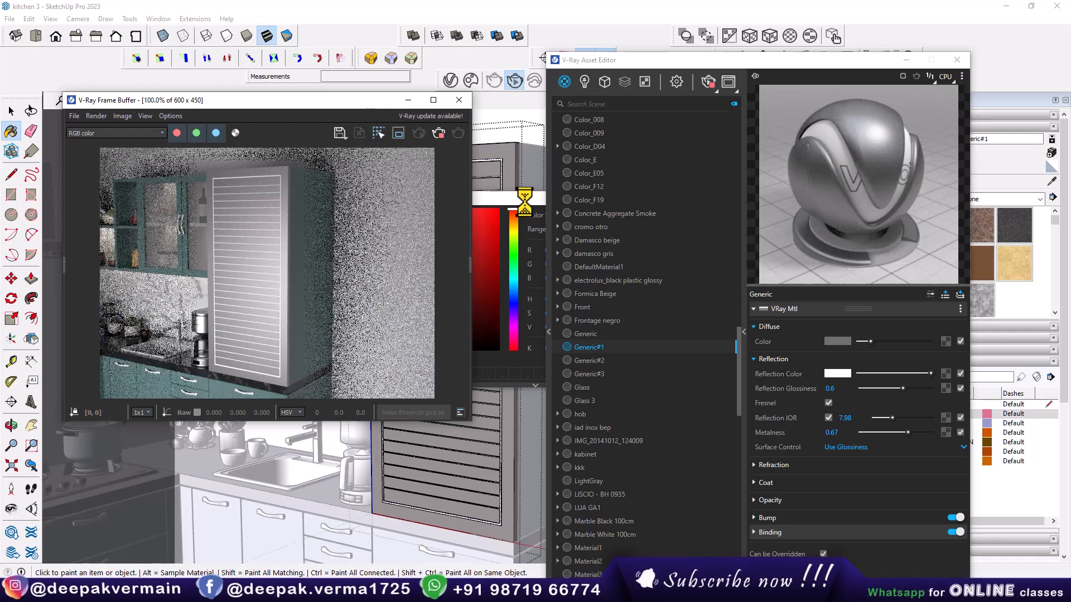
Sample the skirting material below the base cabinets and darken its diffuse colour to dark grey
{"action": "left_click_drag", "start_coordinate": [606, 60], "coordinate": [745, 81]}
{"action": "scroll", "coordinate": [569, 334], "scroll_direction": "down", "scroll_amount": 3}
{"action": "mouse_move", "coordinate": [563, 362]}
{"action": "middle_mouse_down"}
{"action": "mouse_move", "coordinate": [541, 402]}
{"action": "mouse_move", "coordinate": [598, 419]}
{"action": "mouse_move", "coordinate": [580, 413]}
{"action": "mouse_move", "coordinate": [585, 434]}
{"action": "mouse_move", "coordinate": [611, 421]}
{"action": "middle_mouse_up"}
{"action": "left_click", "coordinate": [626, 179]}
{"action": "scroll", "coordinate": [485, 382], "scroll_direction": "up", "scroll_amount": 1}
{"action": "middle_click_drag", "start_coordinate": [485, 385], "coordinate": [530, 446], "text": "shift"}
{"action": "scroll", "coordinate": [492, 471], "scroll_direction": "up", "scroll_amount": 3}
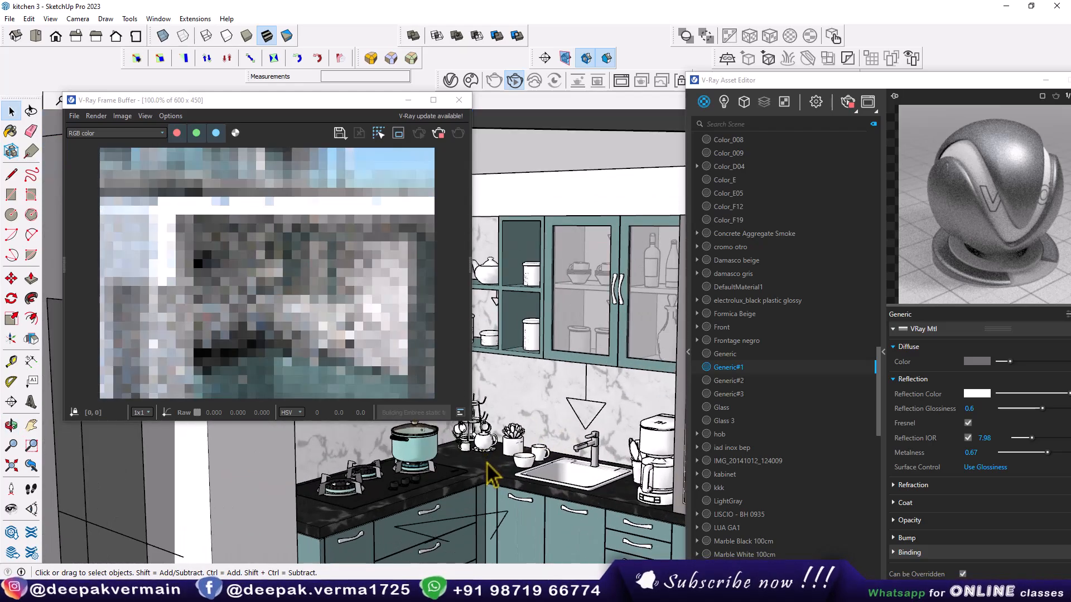
{"action": "mouse_move", "coordinate": [542, 302]}
{"action": "middle_mouse_down"}
{"action": "mouse_move", "coordinate": [527, 386]}
{"action": "mouse_move", "coordinate": [557, 398]}
{"action": "mouse_move", "coordinate": [538, 370]}
{"action": "mouse_move", "coordinate": [547, 511]}
{"action": "middle_mouse_up"}
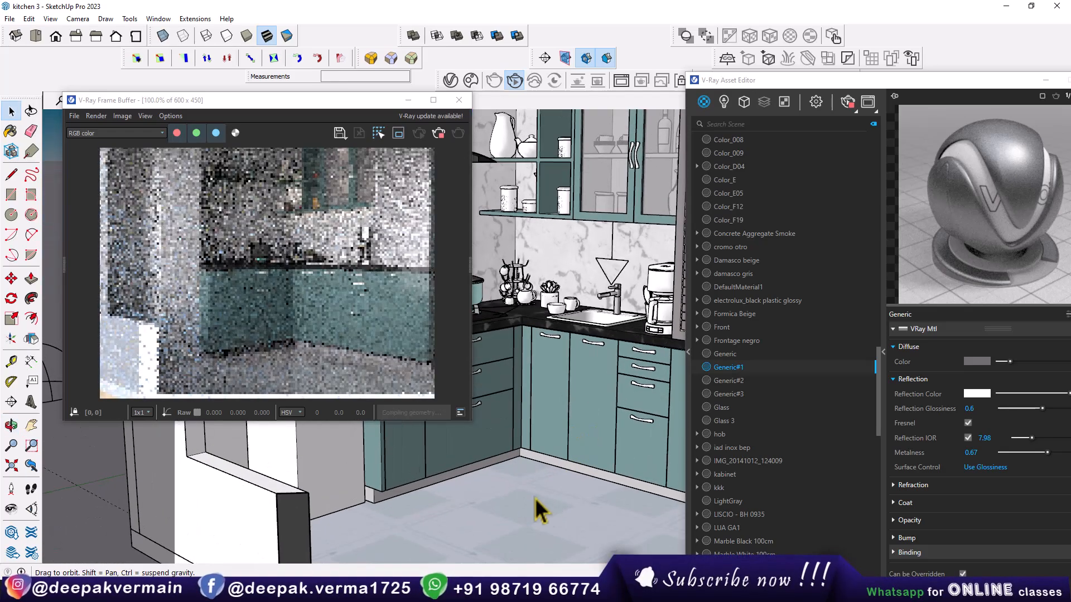
{"action": "scroll", "coordinate": [509, 490], "scroll_direction": "up", "scroll_amount": 2}
{"action": "key", "text": "b"}
{"action": "key", "text": "alt"}
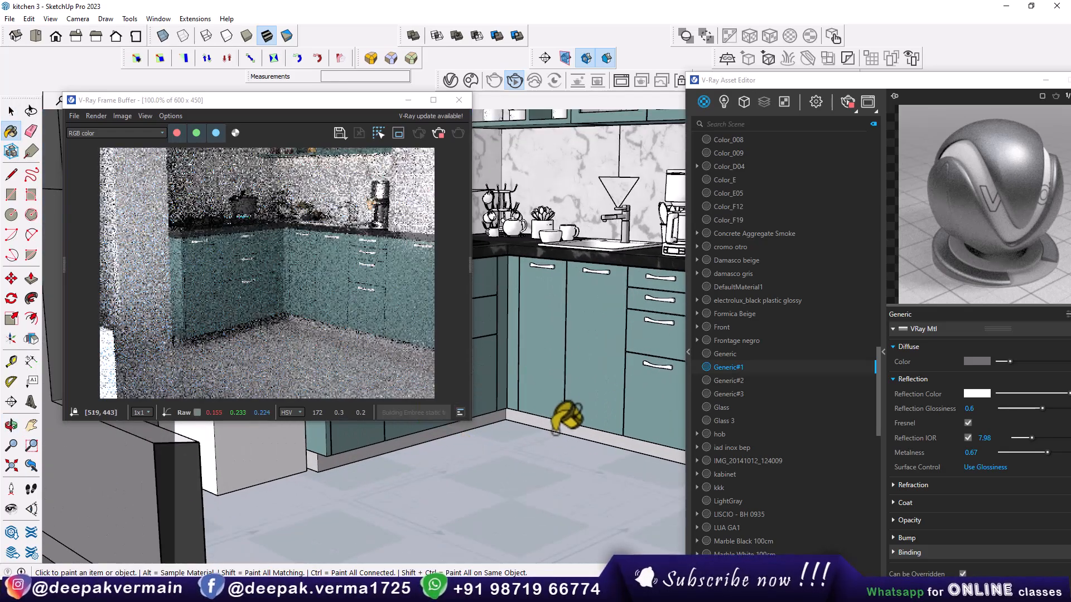
{"action": "left_click", "coordinate": [551, 428], "text": "alt"}
{"action": "left_click_drag", "start_coordinate": [793, 81], "coordinate": [677, 79]}
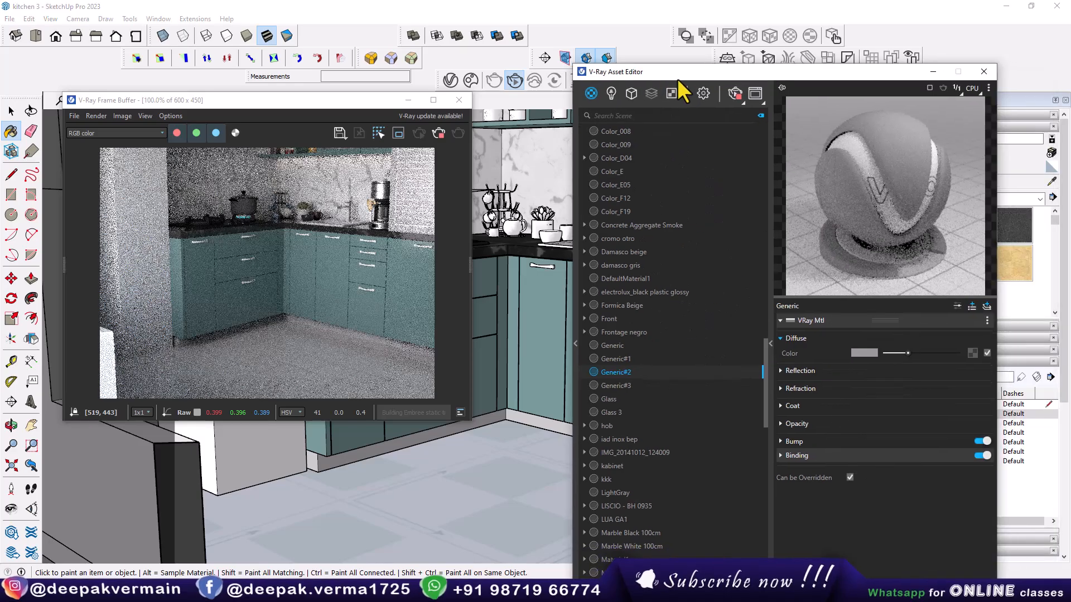
{"action": "left_click_drag", "start_coordinate": [897, 352], "coordinate": [893, 352]}
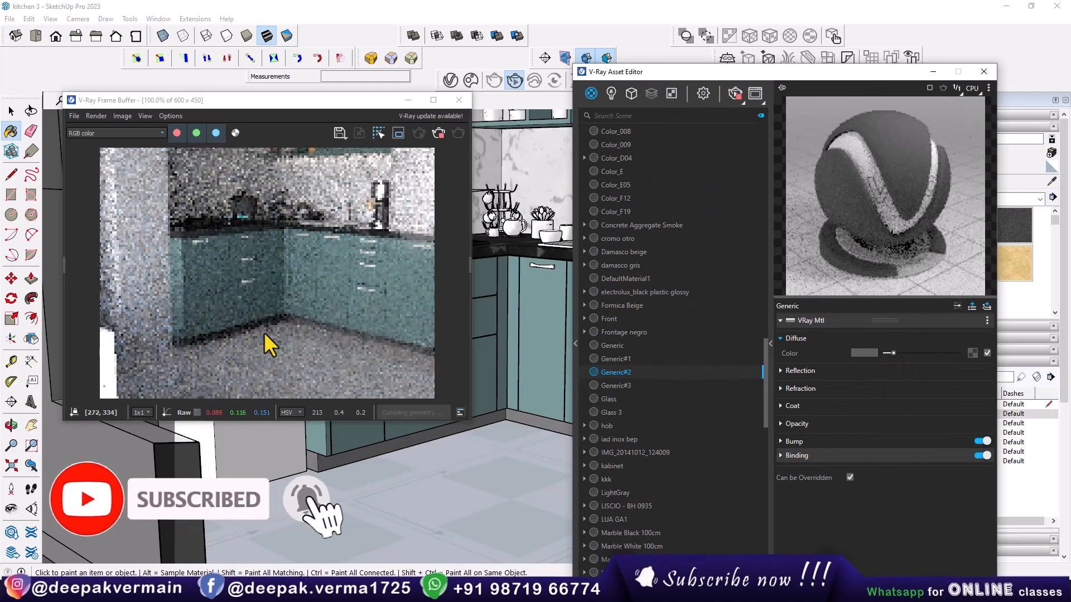
Pull back from the base cabinets, stop the interactive render and close the frame buffer
{"action": "left_click_drag", "start_coordinate": [691, 72], "coordinate": [808, 99]}
{"action": "scroll", "coordinate": [516, 404], "scroll_direction": "down", "scroll_amount": 3}
{"action": "mouse_move", "coordinate": [516, 403]}
{"action": "middle_mouse_down"}
{"action": "mouse_move", "coordinate": [563, 387]}
{"action": "mouse_move", "coordinate": [542, 419]}
{"action": "mouse_move", "coordinate": [543, 456]}
{"action": "middle_mouse_up"}
{"action": "scroll", "coordinate": [543, 455], "scroll_direction": "down", "scroll_amount": 1}
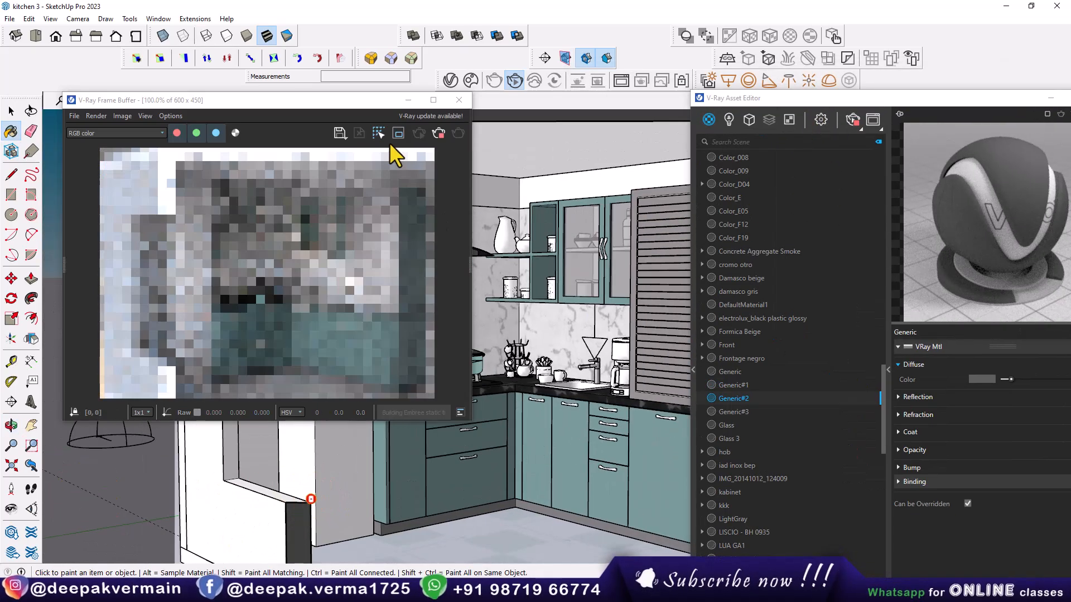
{"action": "left_click", "coordinate": [444, 130]}
{"action": "left_click", "coordinate": [459, 100]}
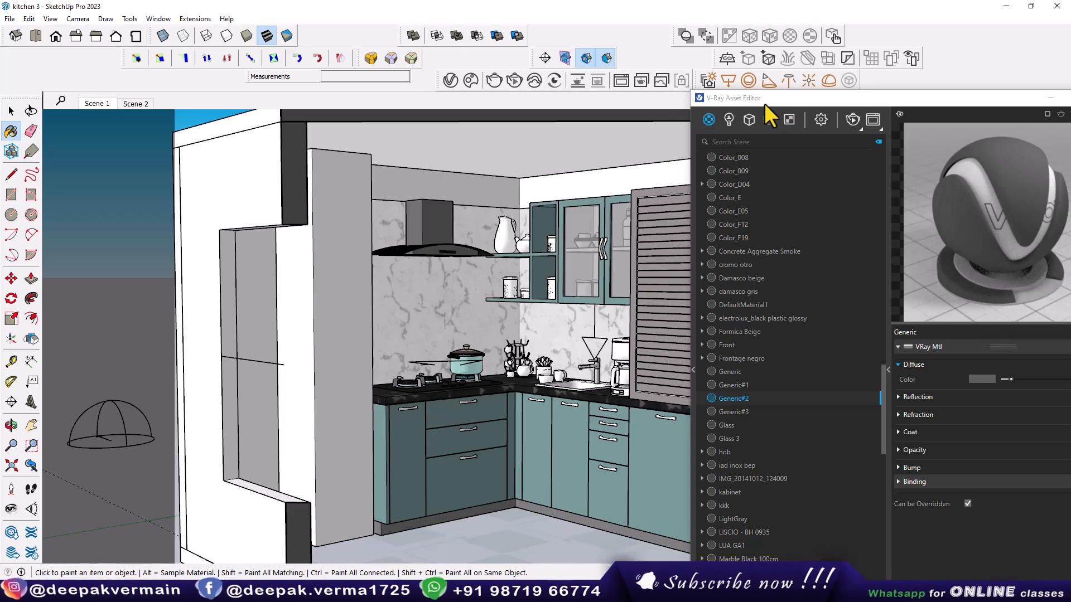
Preview the whole sectioned kitchen, including the tall shutter cabinet, in a new interactive render
{"action": "left_click_drag", "start_coordinate": [765, 103], "coordinate": [854, 119]}
{"action": "mouse_move", "coordinate": [566, 330]}
{"action": "middle_mouse_down"}
{"action": "mouse_move", "coordinate": [513, 347]}
{"action": "mouse_move", "coordinate": [471, 312]}
{"action": "middle_mouse_up"}
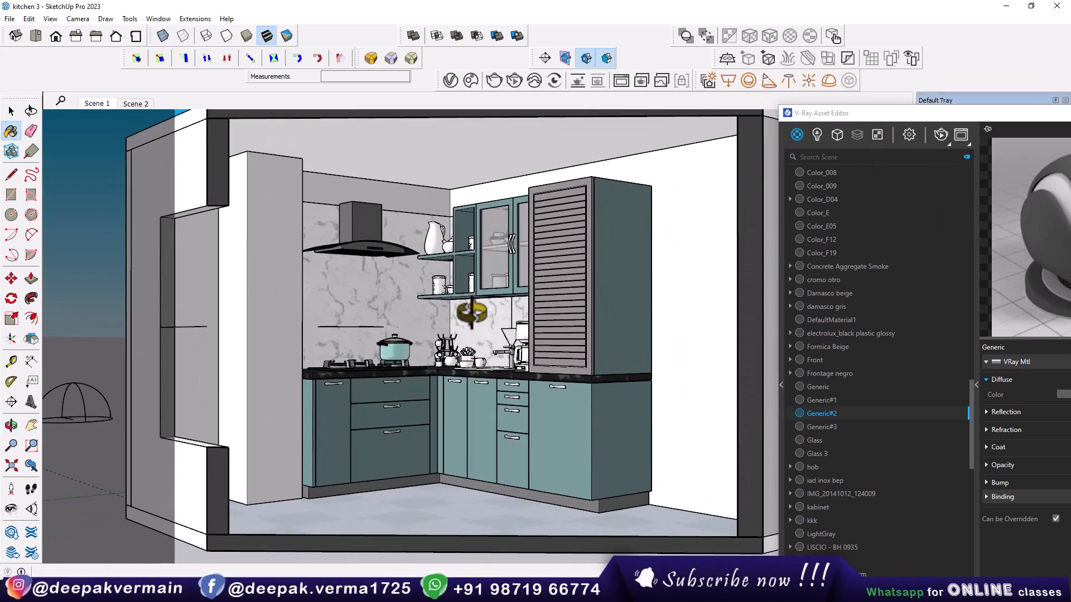
{"action": "left_click", "coordinate": [930, 134]}
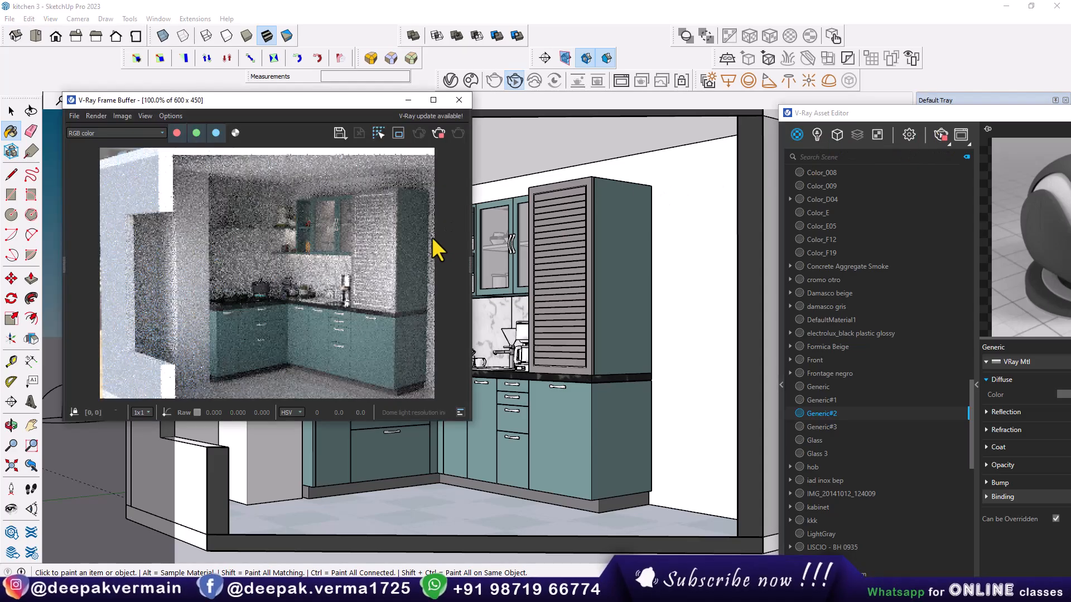
{"action": "left_click_drag", "start_coordinate": [265, 100], "coordinate": [263, 202]}
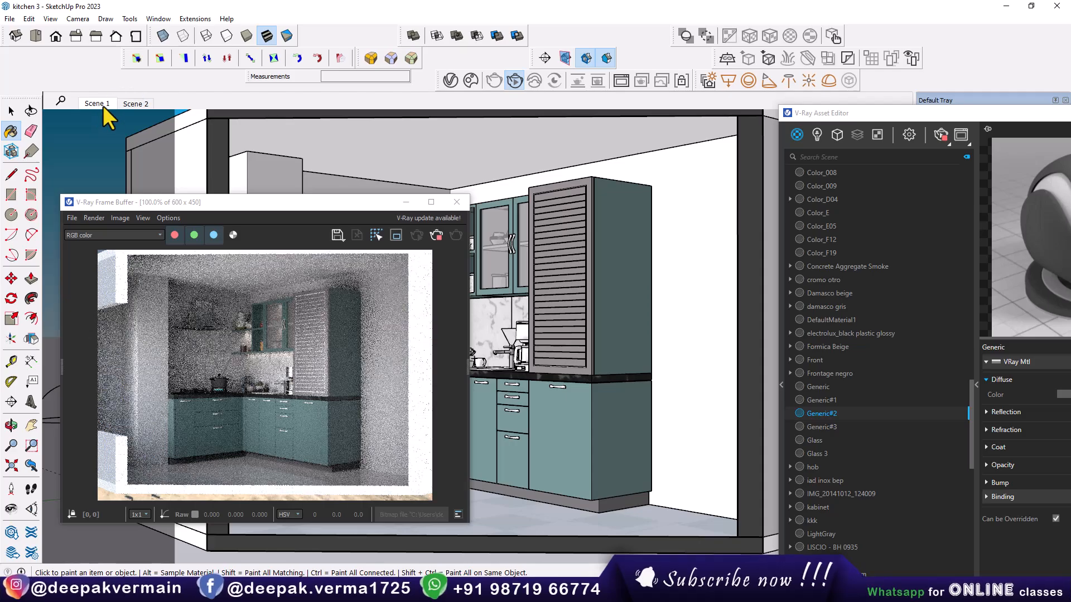
Restore the Scene 1 camera view, stop the interactive render and close the frame buffer
{"action": "left_click", "coordinate": [98, 105]}
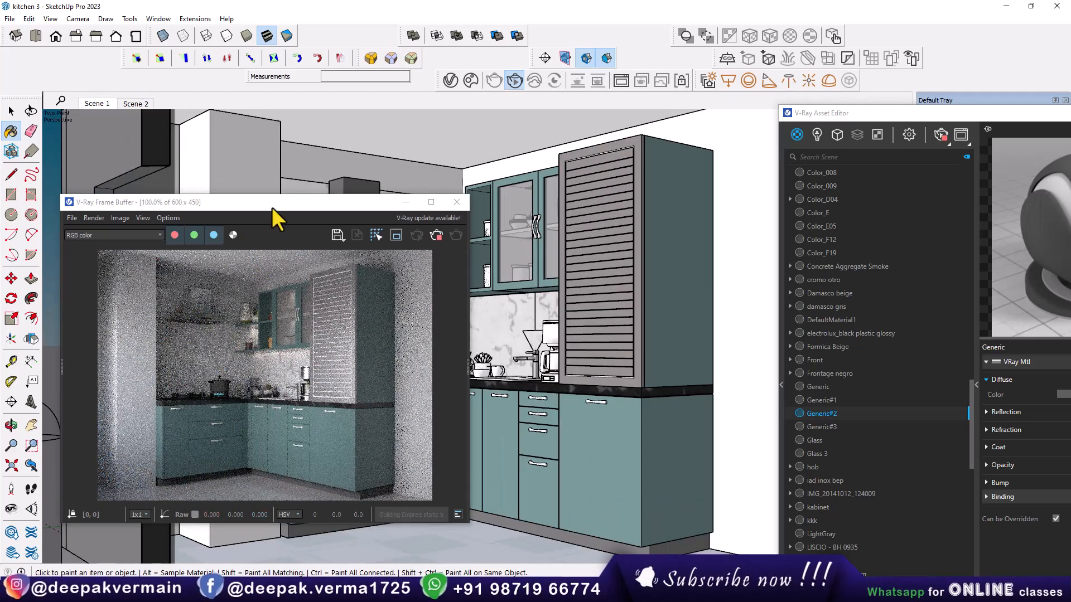
{"action": "left_click_drag", "start_coordinate": [272, 206], "coordinate": [300, 162]}
{"action": "left_click", "coordinate": [464, 192]}
{"action": "left_click", "coordinate": [484, 159]}
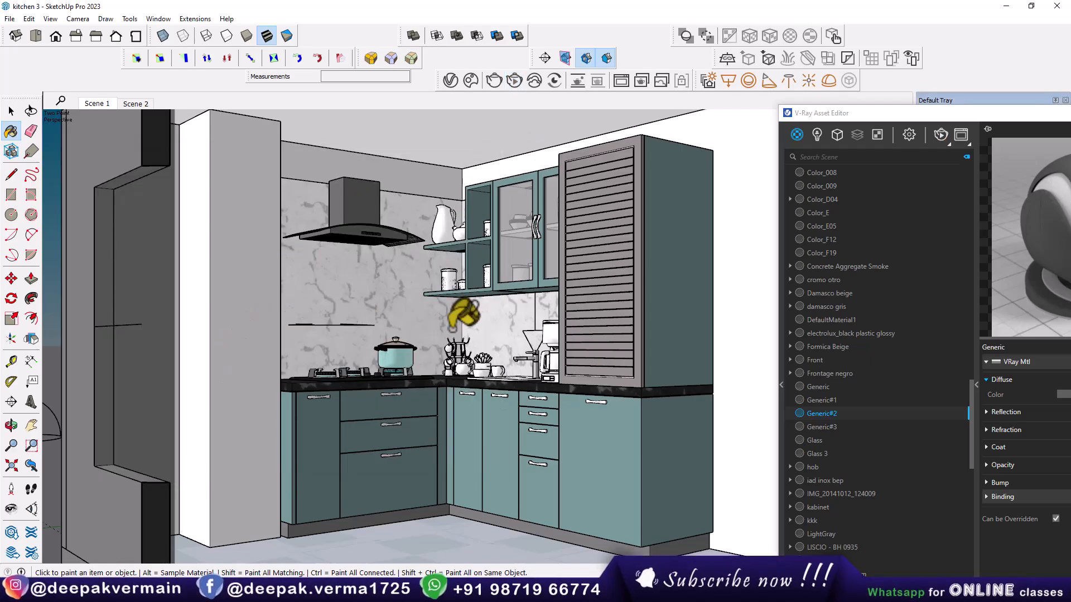
Review the rectangle lights' settings and set the intensity of Rectangle Light#1 to 100
{"action": "left_click_drag", "start_coordinate": [857, 119], "coordinate": [705, 129]}
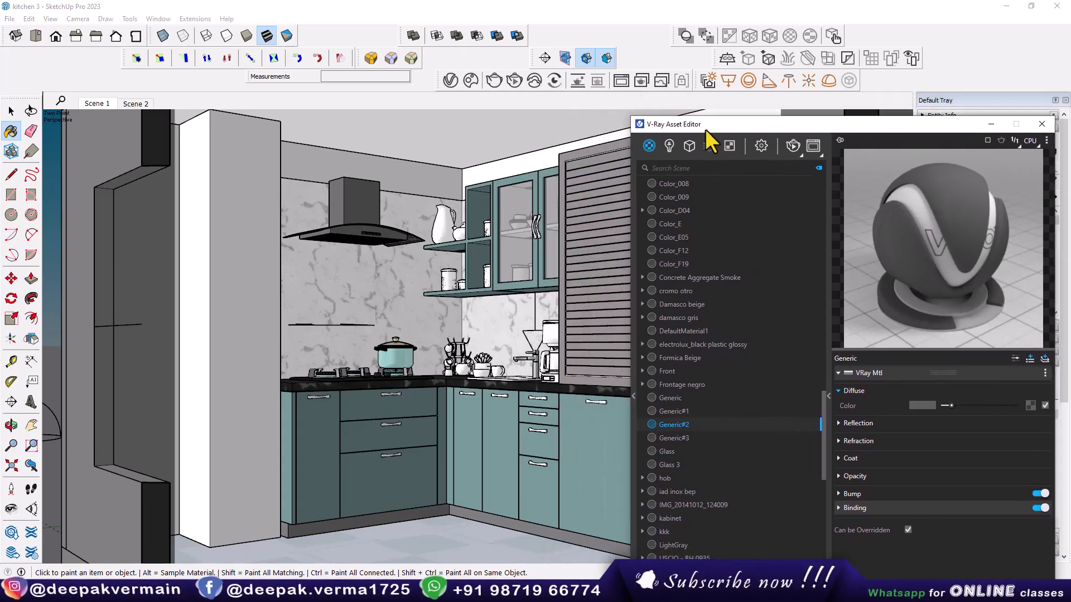
{"action": "left_click", "coordinate": [670, 145]}
{"action": "left_click", "coordinate": [675, 238]}
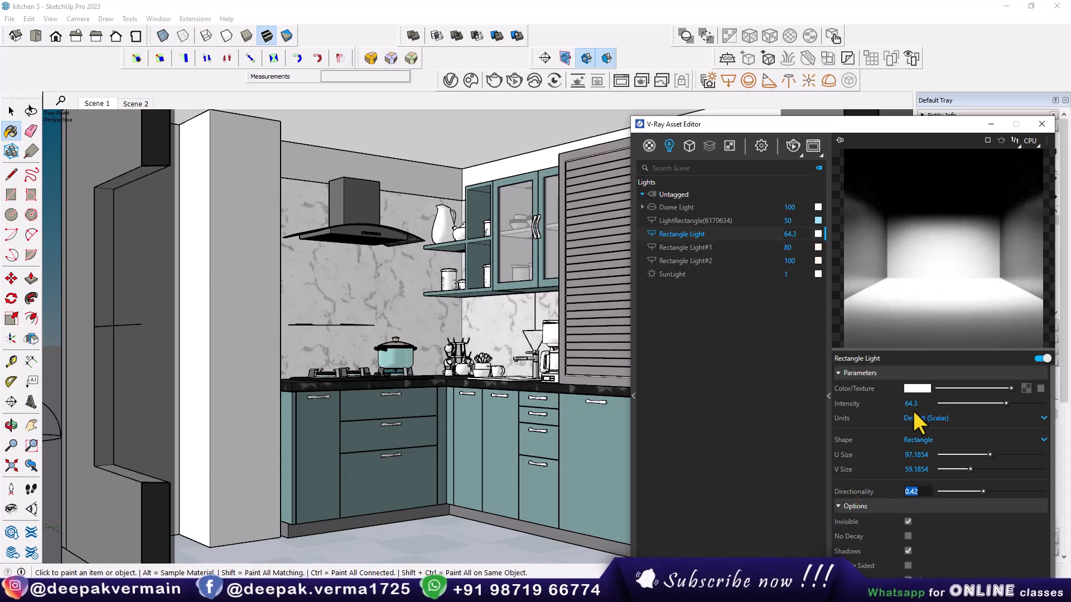
{"action": "left_click", "coordinate": [684, 247]}
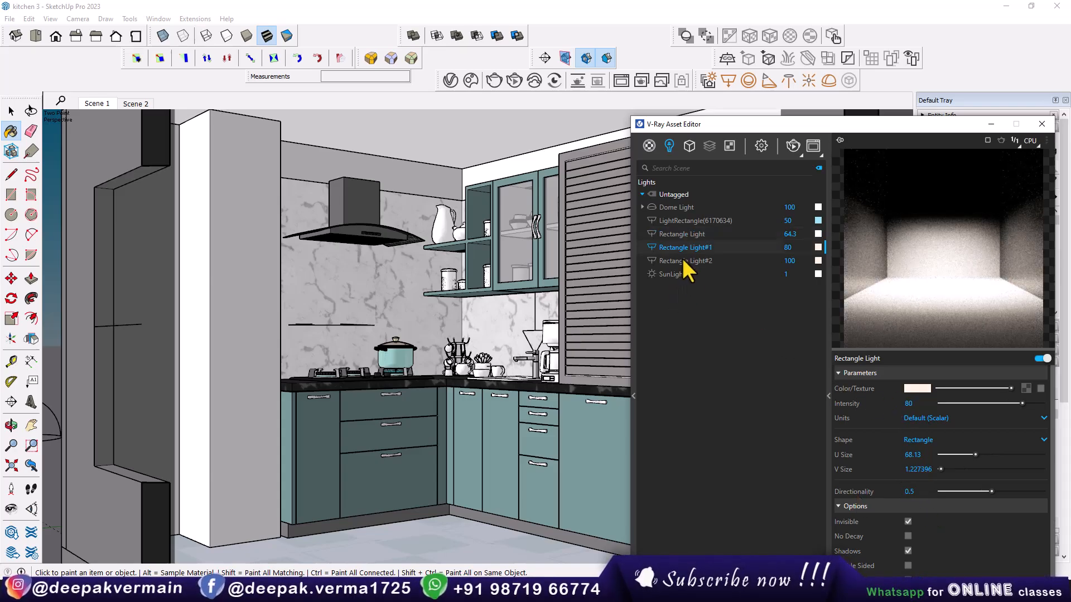
{"action": "left_click", "coordinate": [681, 261]}
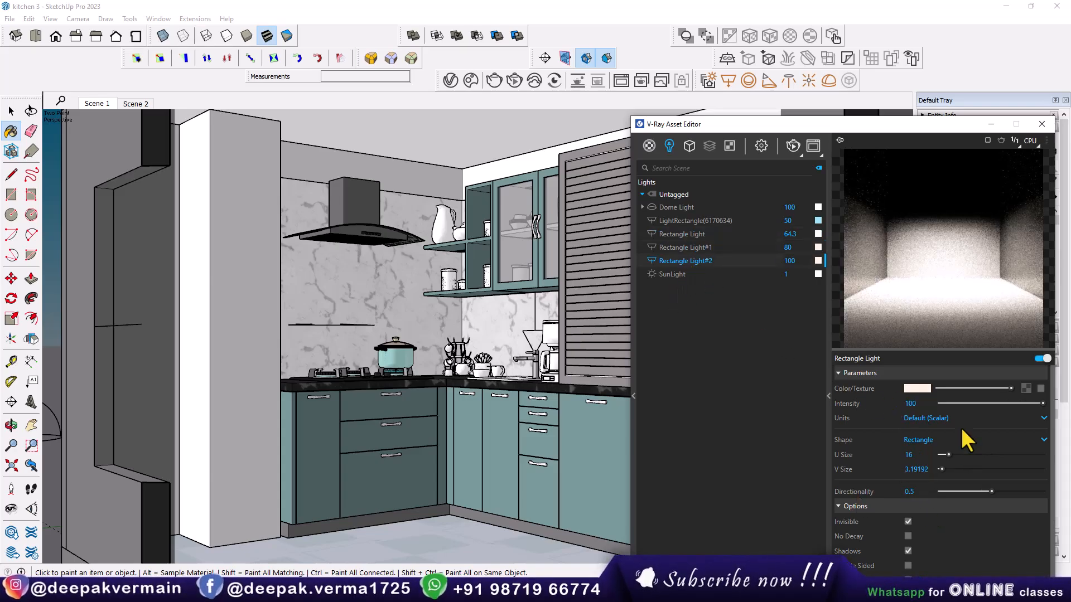
{"action": "left_click", "coordinate": [697, 247]}
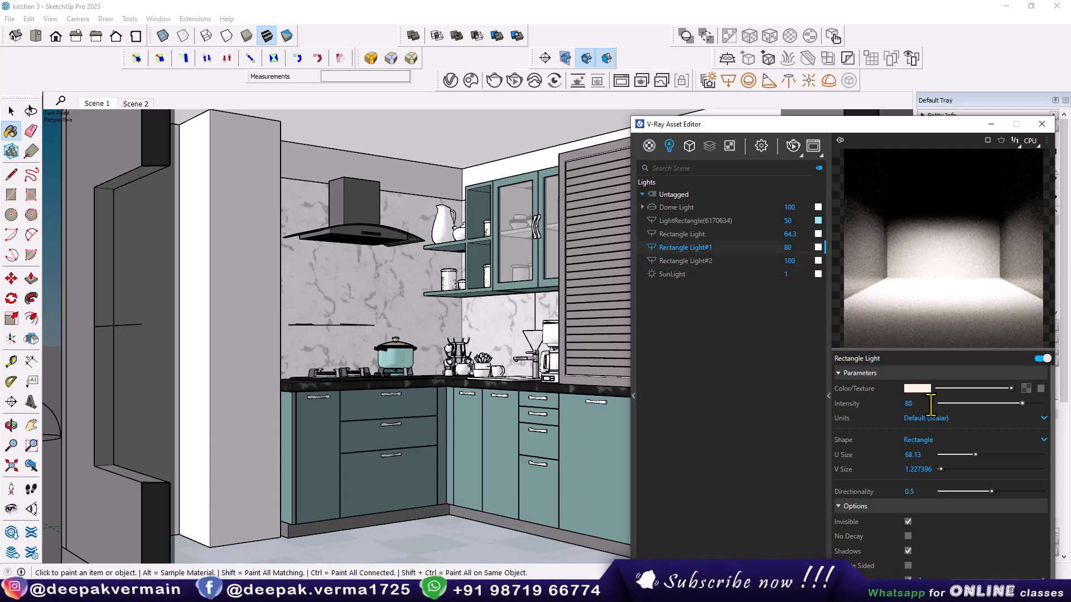
{"action": "left_click", "coordinate": [909, 404]}
{"action": "type", "text": "100"}
{"action": "key", "text": "Return"}
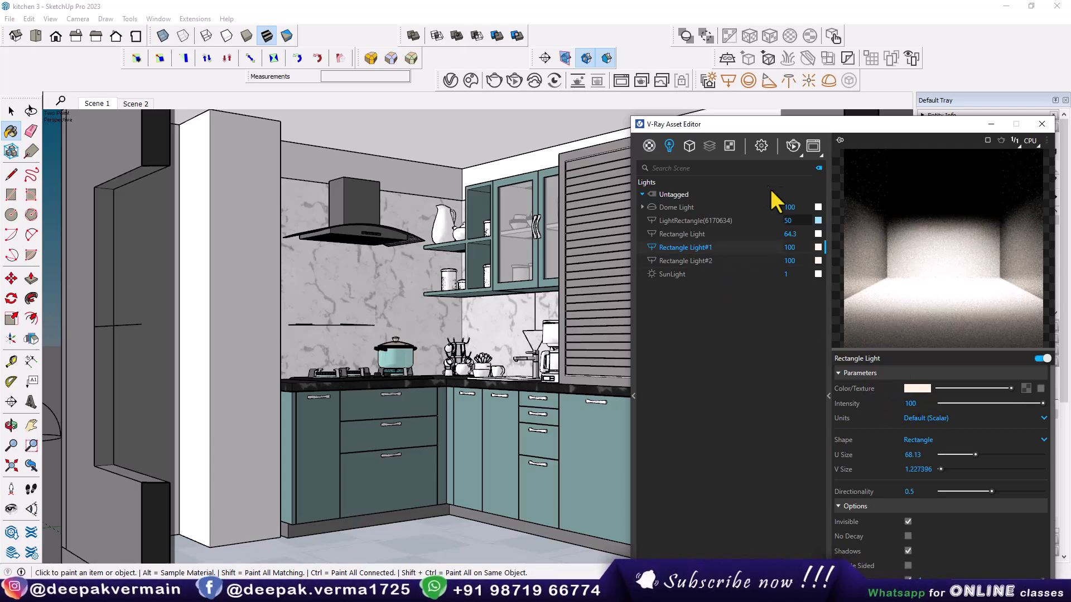
Add a Light Mix render element and group its lights by Group Instances
{"action": "left_click_drag", "start_coordinate": [781, 124], "coordinate": [680, 92]}
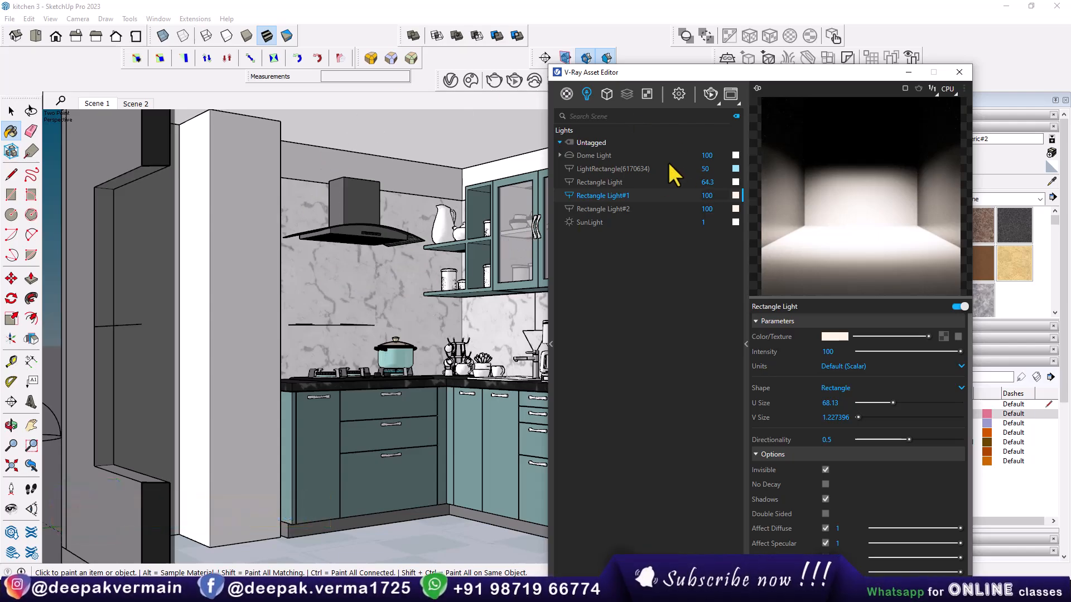
{"action": "left_click", "coordinate": [626, 96]}
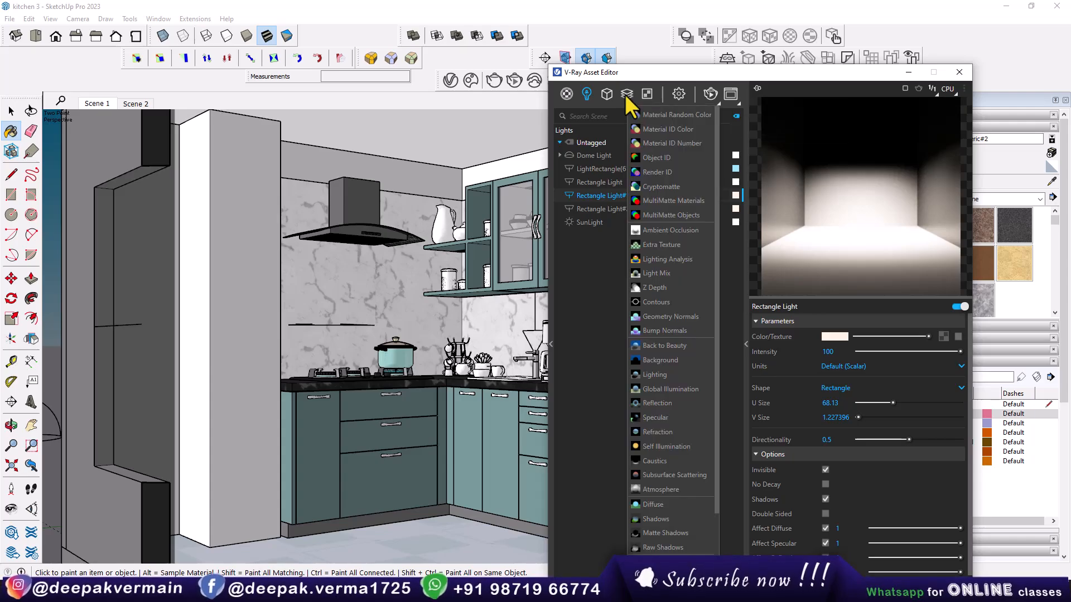
{"action": "left_click", "coordinate": [656, 274]}
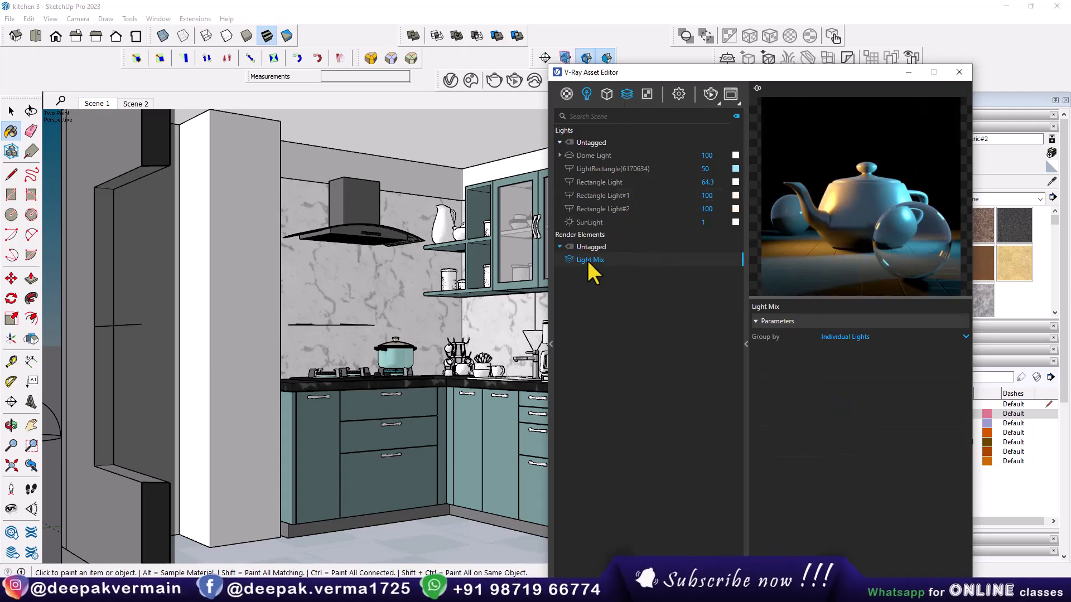
{"action": "left_click", "coordinate": [843, 336]}
{"action": "left_click", "coordinate": [845, 367]}
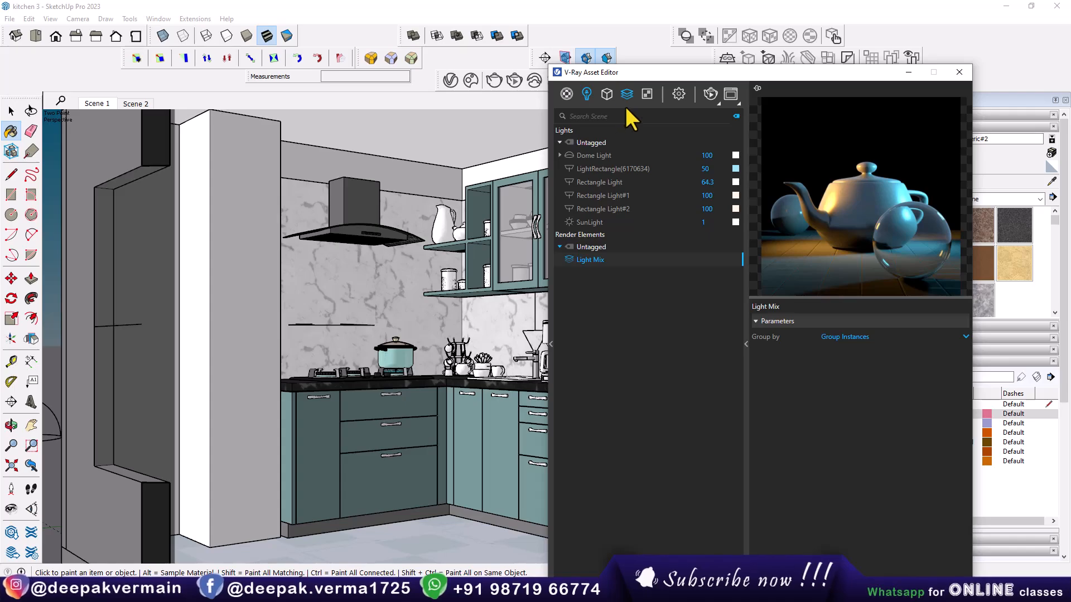
Set the render output width to 800 pixels, keeping the 4:3 aspect ratio
{"action": "left_click", "coordinate": [679, 94]}
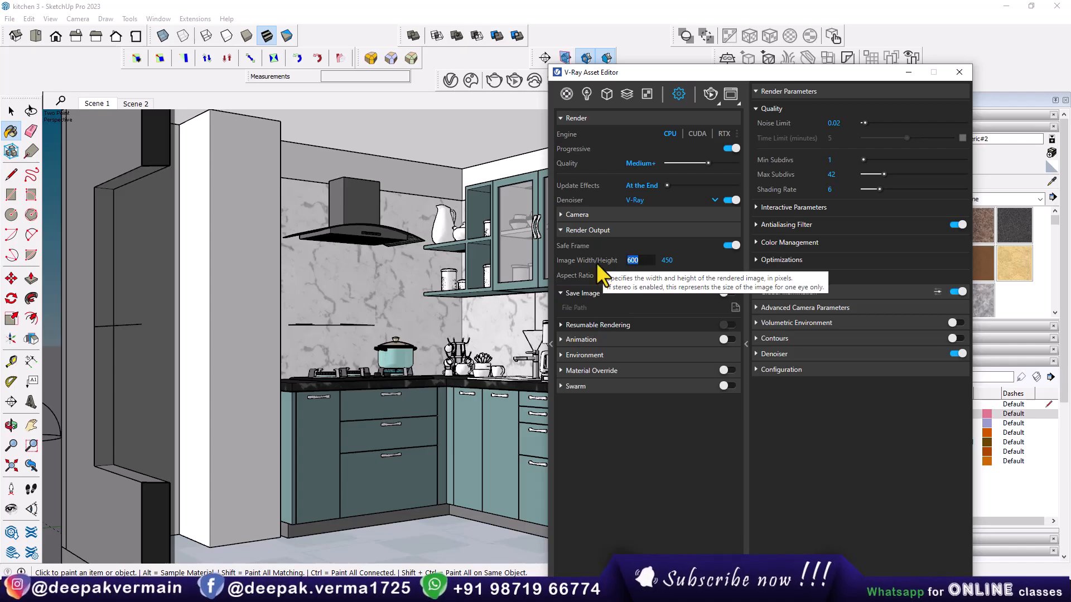
{"action": "type", "text": "800"}
{"action": "key", "text": "Return"}
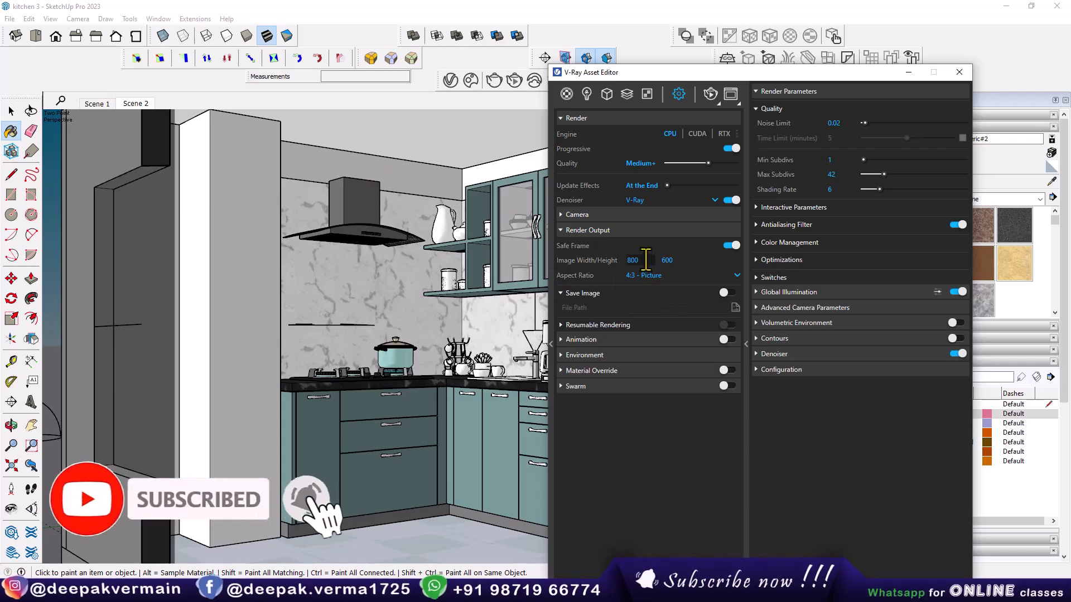
Set the render quality to Medium and the global illumination primary rays to Irradiance map
{"action": "left_click_drag", "start_coordinate": [708, 163], "coordinate": [699, 165]}
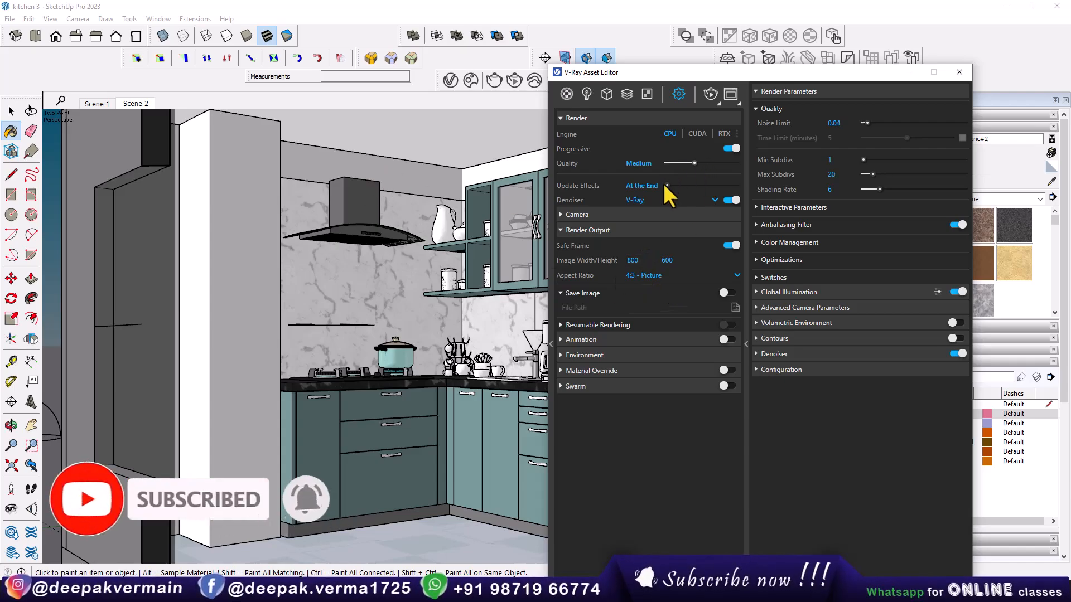
{"action": "left_click", "coordinate": [783, 293]}
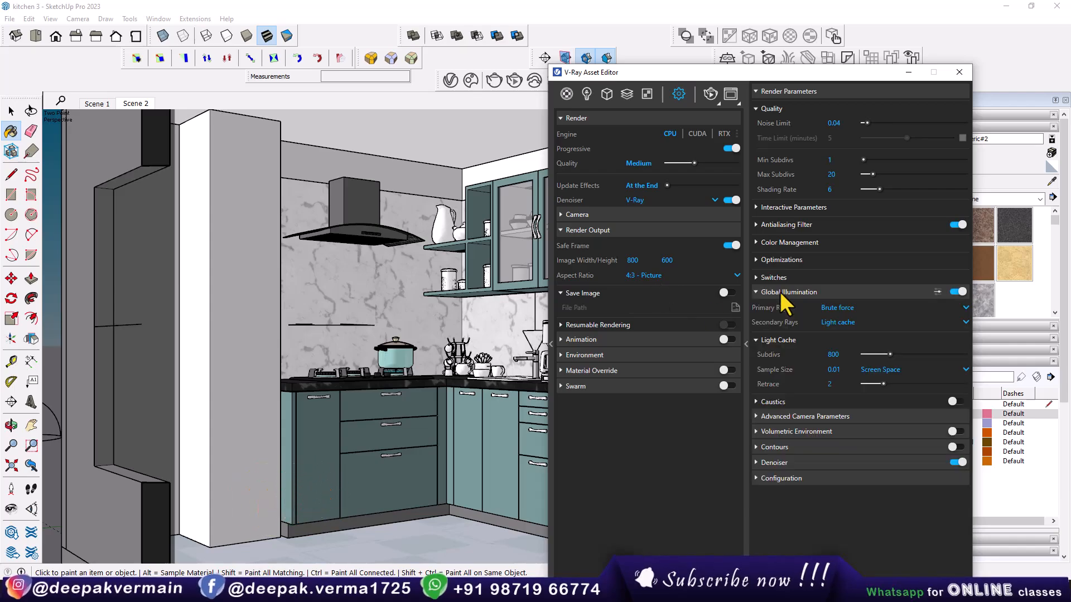
{"action": "left_click", "coordinate": [837, 322]}
{"action": "left_click", "coordinate": [829, 322]}
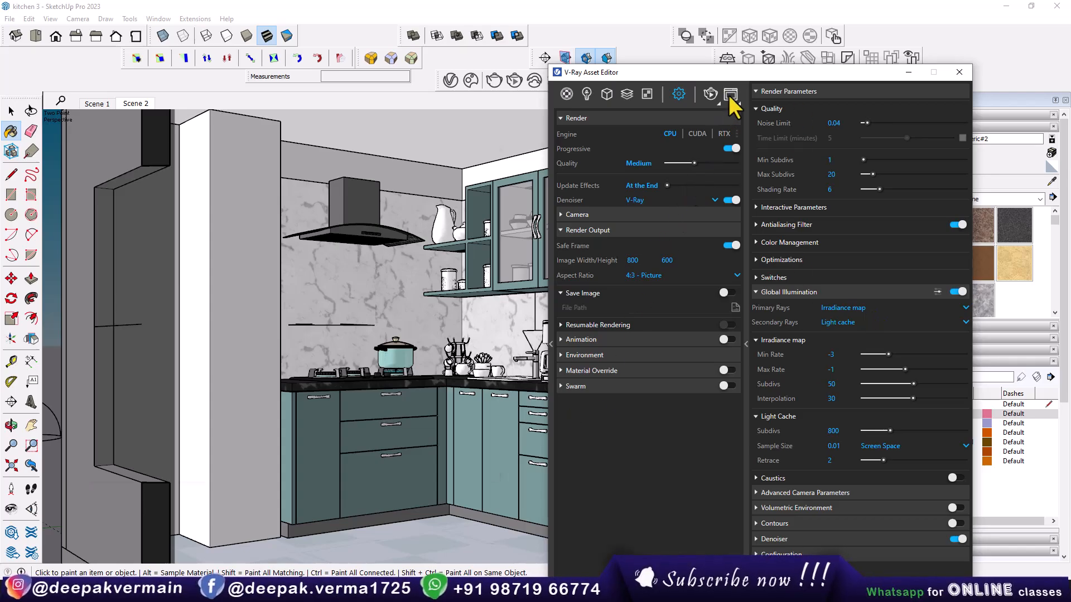
Render the kitchen view in a maximized frame buffer and inspect the finished image up close
{"action": "left_click", "coordinate": [710, 94]}
{"action": "left_click", "coordinate": [484, 191]}
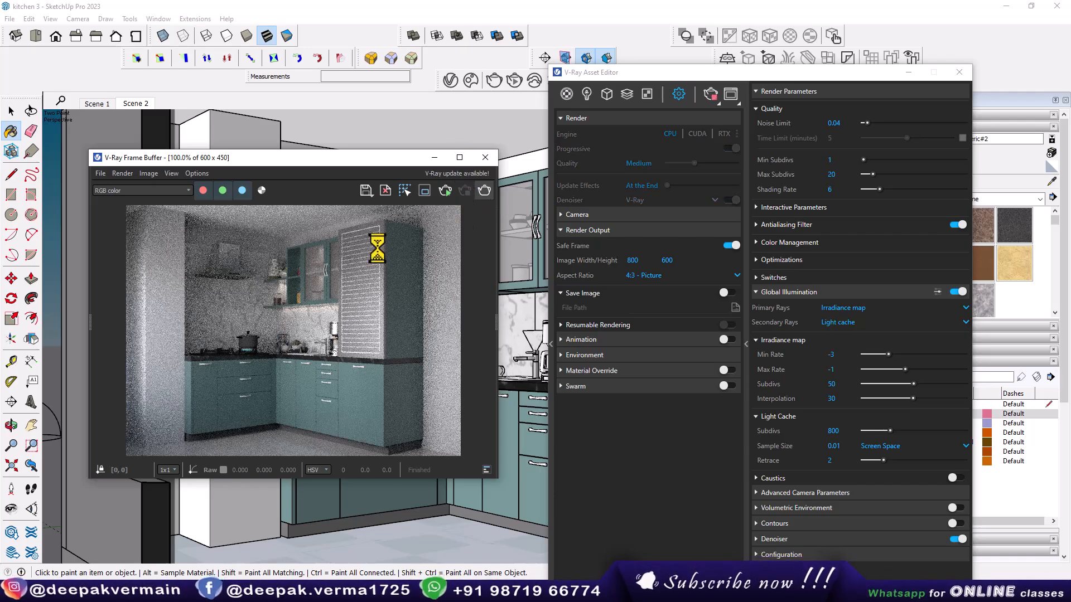
{"action": "left_click", "coordinate": [513, 158]}
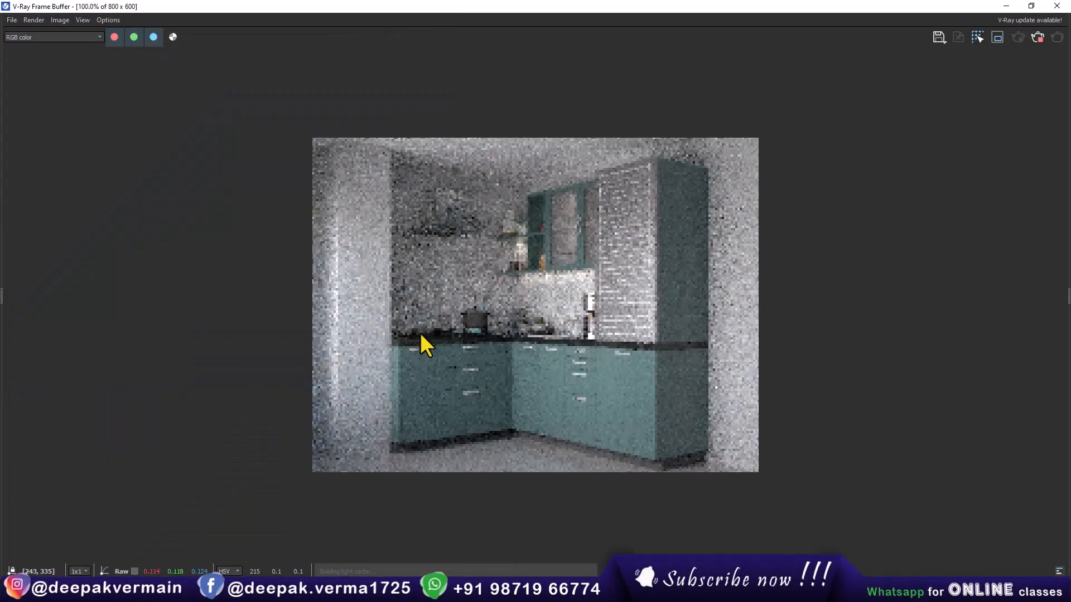
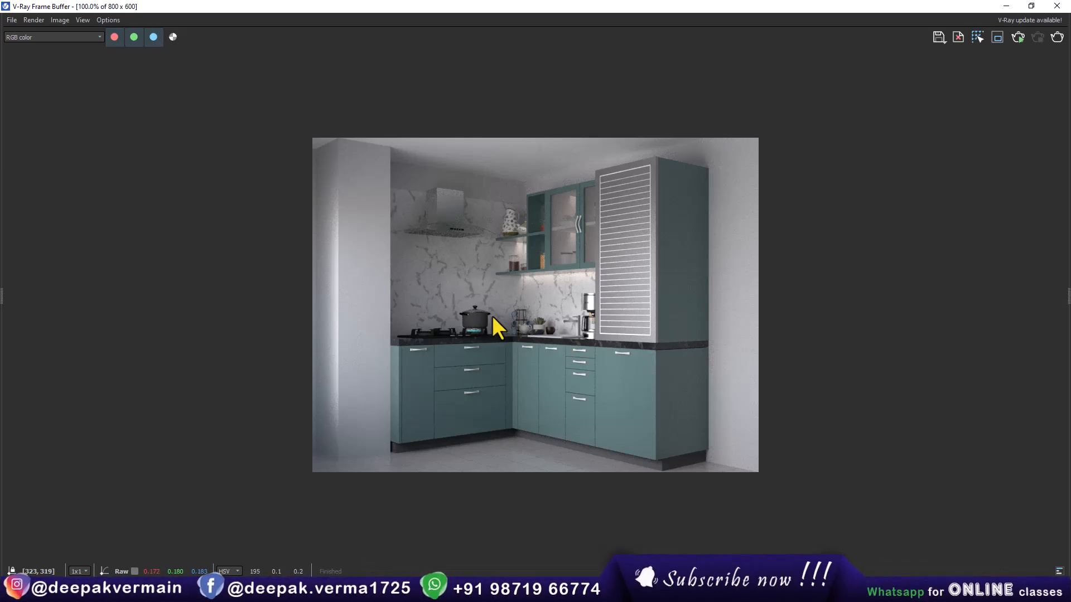
{"action": "scroll", "coordinate": [492, 321], "scroll_direction": "up", "scroll_amount": 1}
{"action": "scroll", "coordinate": [492, 323], "scroll_direction": "down", "scroll_amount": 1}
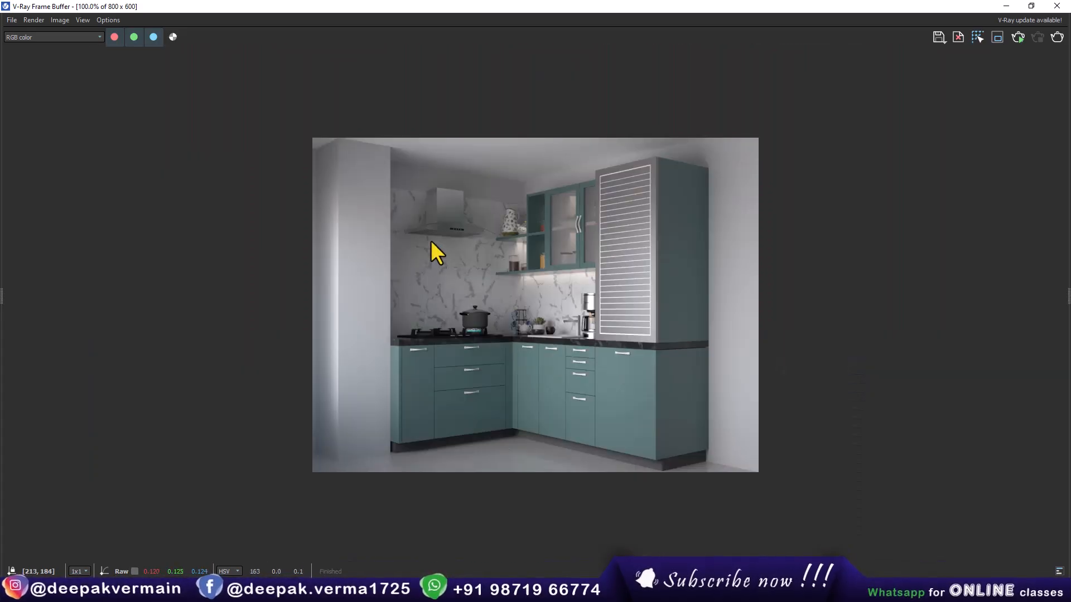
{"action": "scroll", "coordinate": [515, 324], "scroll_direction": "up", "scroll_amount": 1}
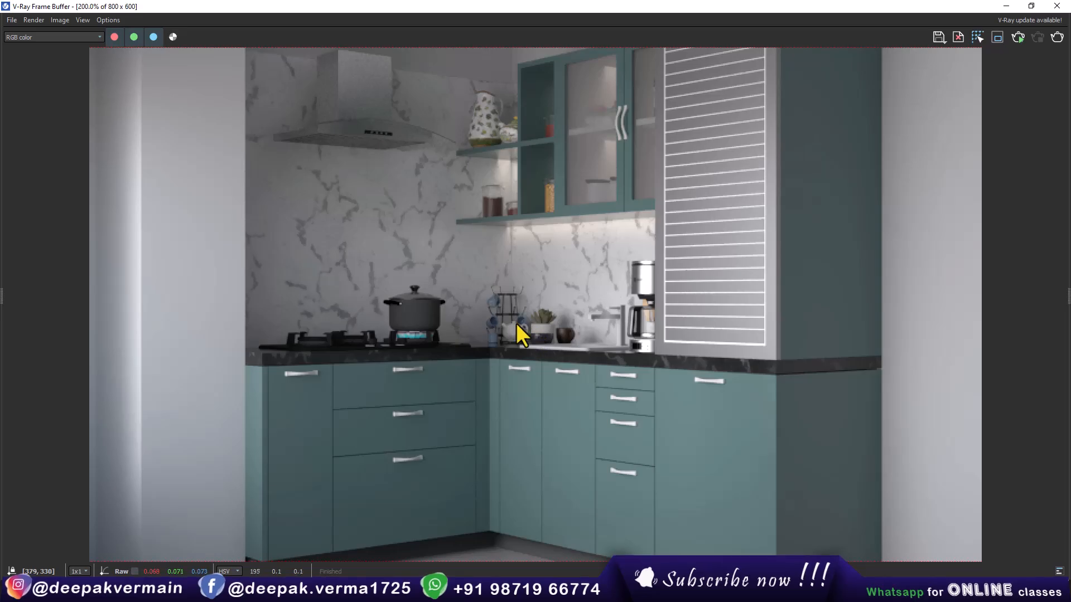
{"action": "scroll", "coordinate": [516, 323], "scroll_direction": "down", "scroll_amount": 1}
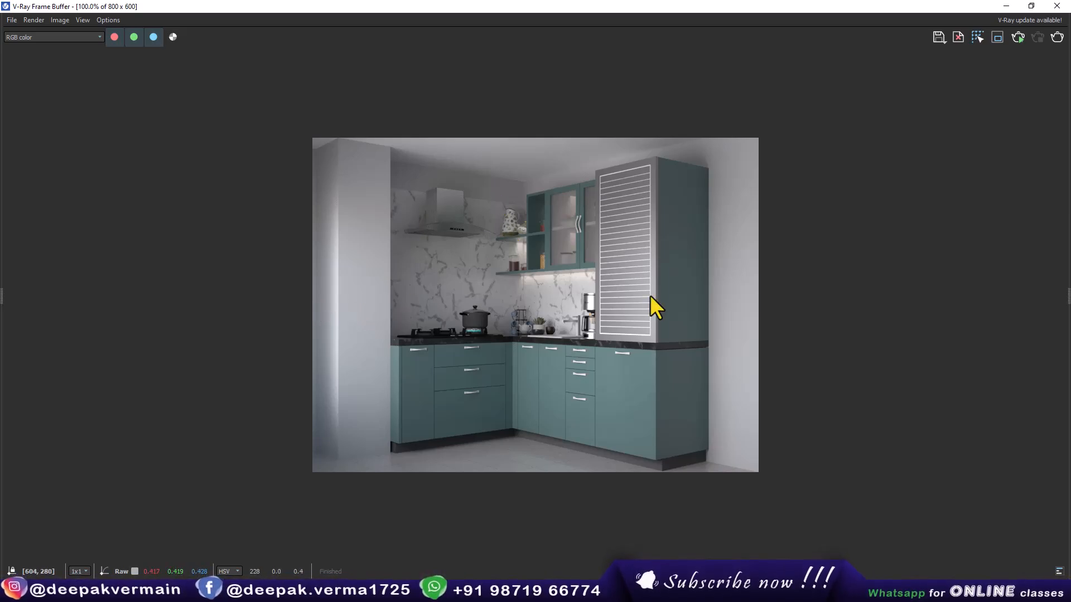
Add an Exposure correction layer to the render with exposure 1.100, highlight burn 0.235 and contrast 0.170
{"action": "left_click_drag", "start_coordinate": [1063, 294], "coordinate": [899, 298]}
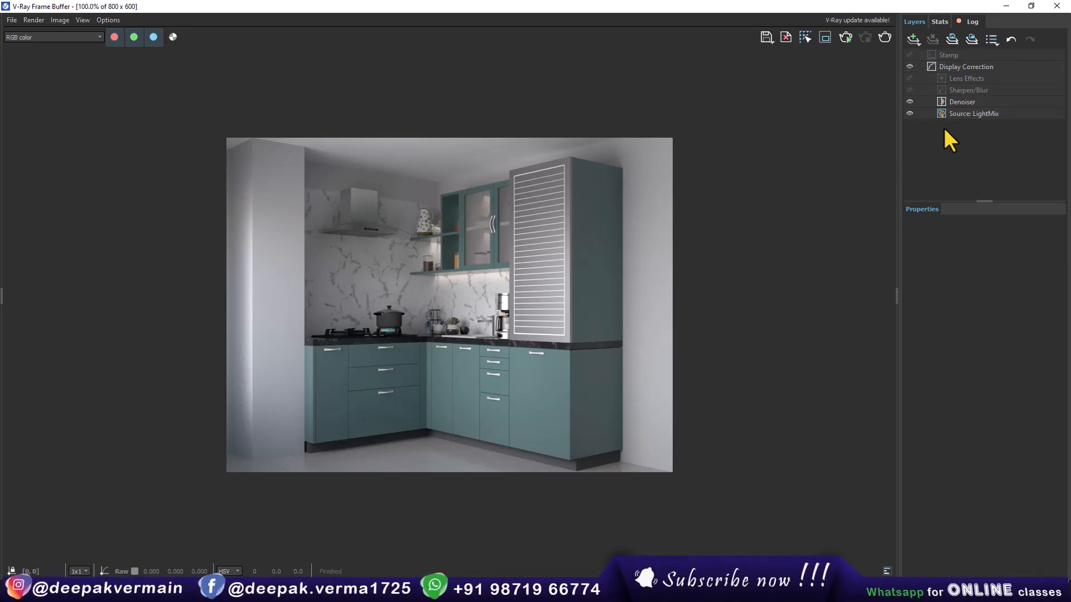
{"action": "left_click", "coordinate": [914, 40]}
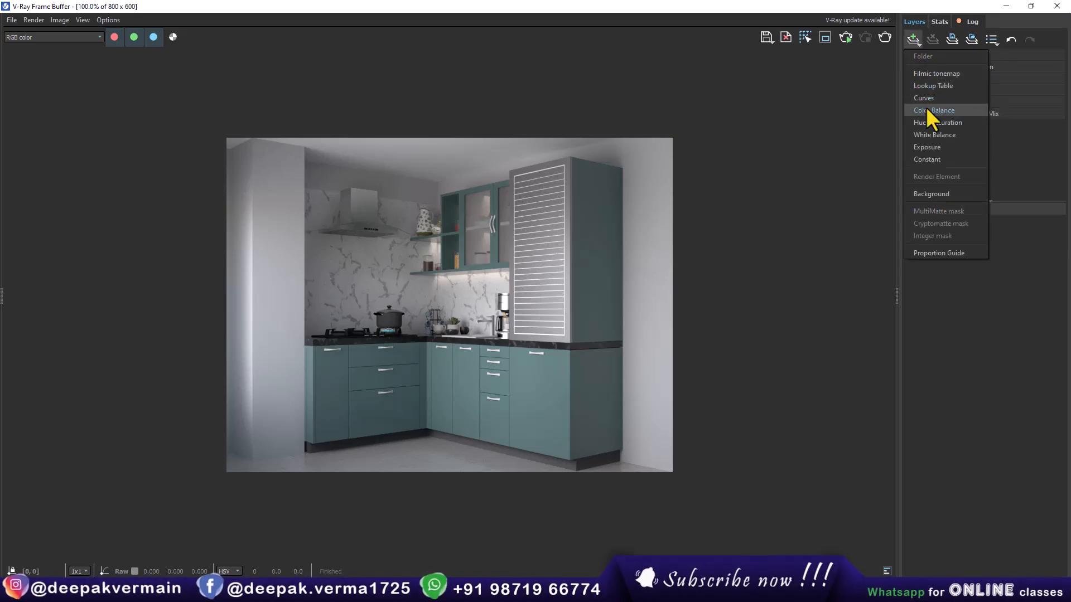
{"action": "left_click", "coordinate": [926, 147]}
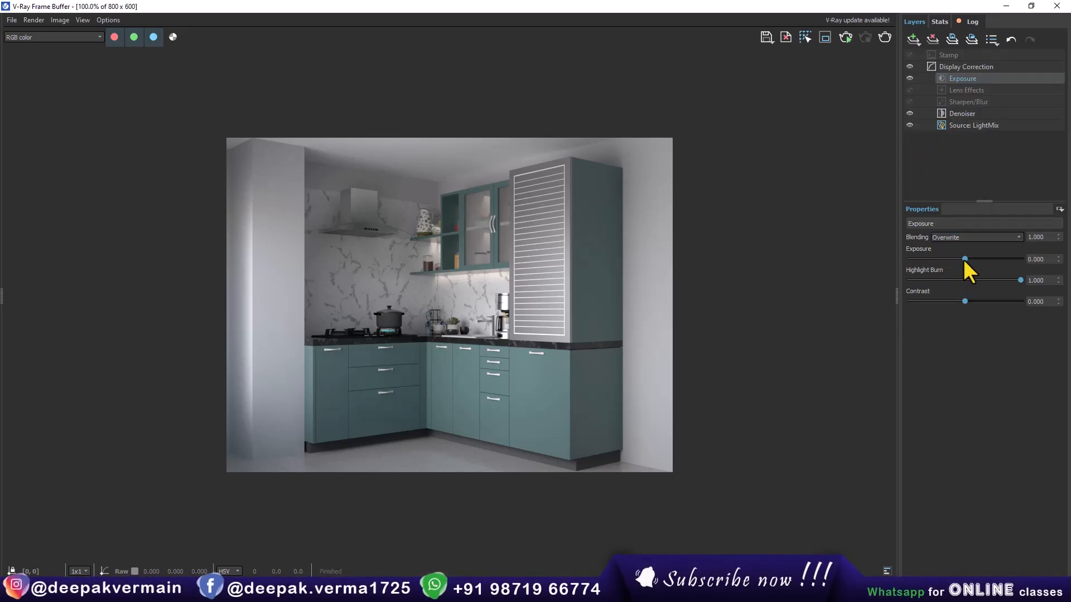
{"action": "left_click_drag", "start_coordinate": [965, 259], "coordinate": [975, 259]}
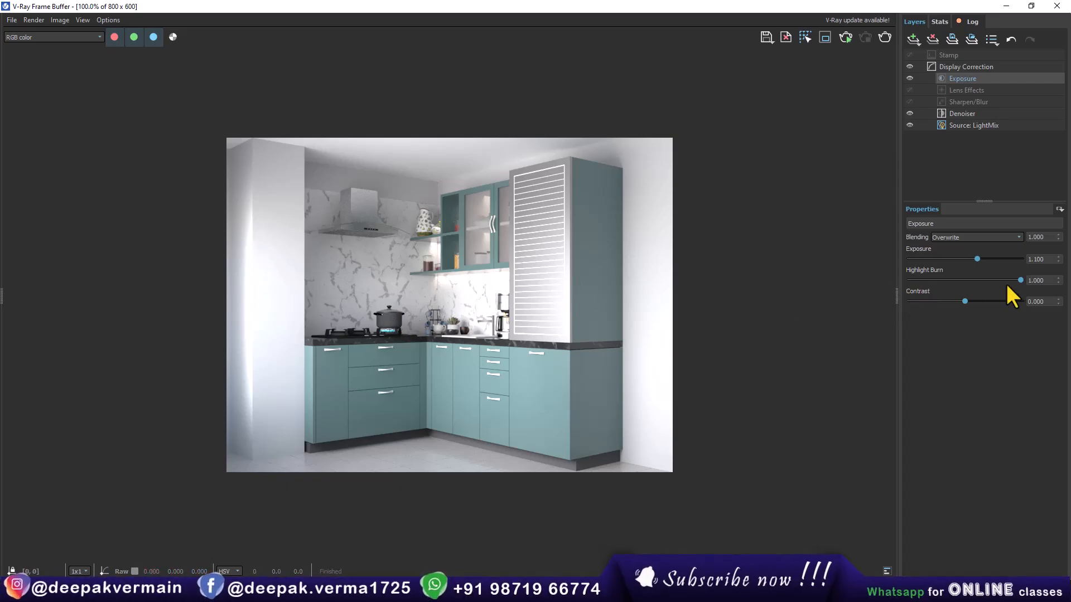
{"action": "left_click_drag", "start_coordinate": [1018, 279], "coordinate": [930, 279]}
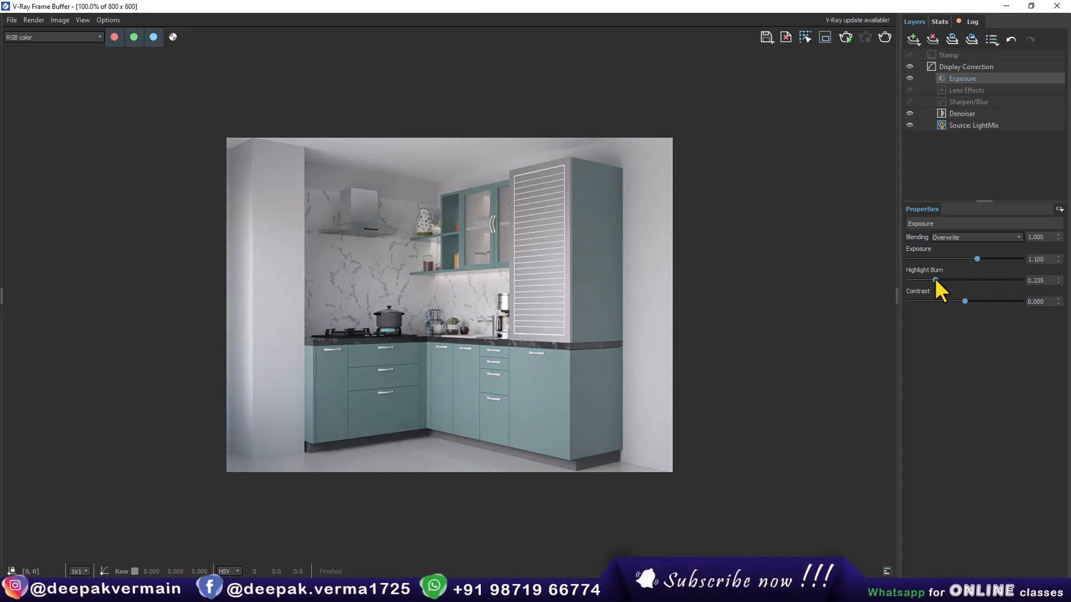
{"action": "scroll", "coordinate": [469, 323], "scroll_direction": "up", "scroll_amount": 1}
{"action": "scroll", "coordinate": [469, 323], "scroll_direction": "down", "scroll_amount": 1}
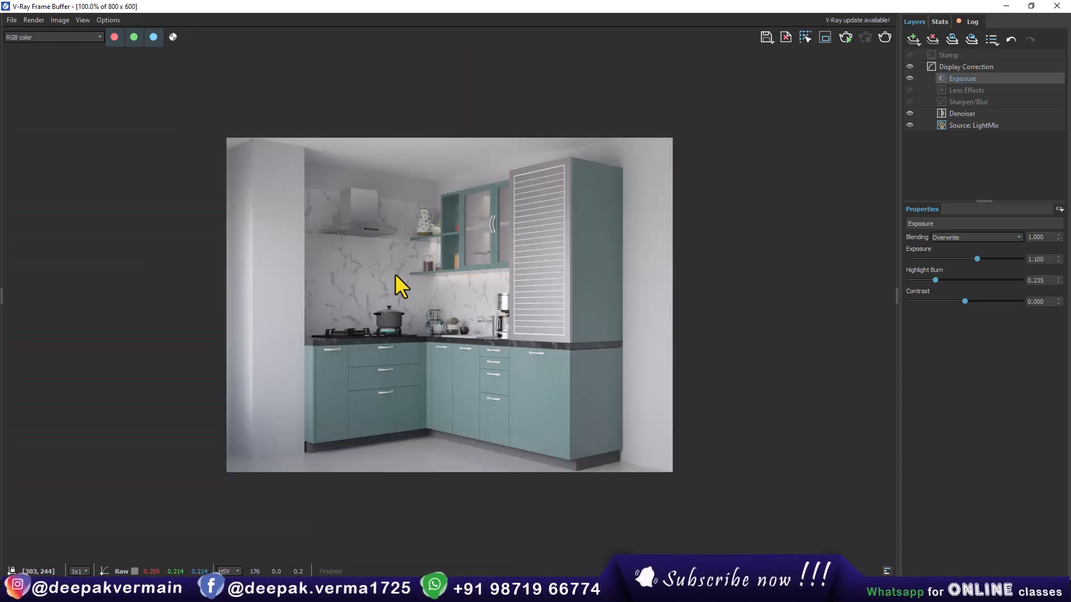
{"action": "left_click_drag", "start_coordinate": [962, 302], "coordinate": [974, 302]}
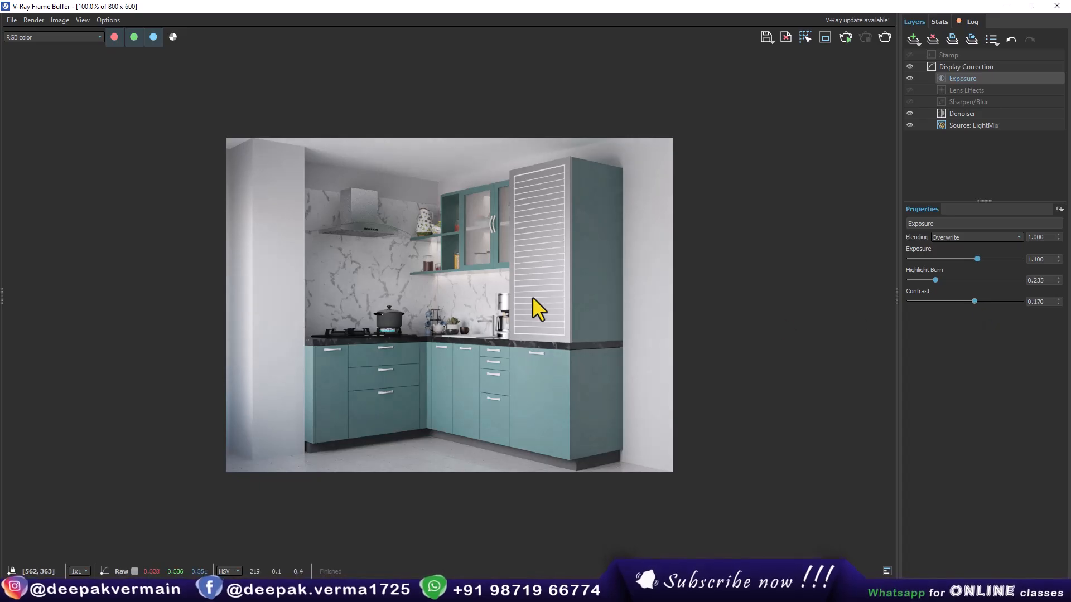
Add a White Balance correction layer and set its temperature to 7060
{"action": "left_click", "coordinate": [919, 45]}
{"action": "left_click", "coordinate": [932, 139]}
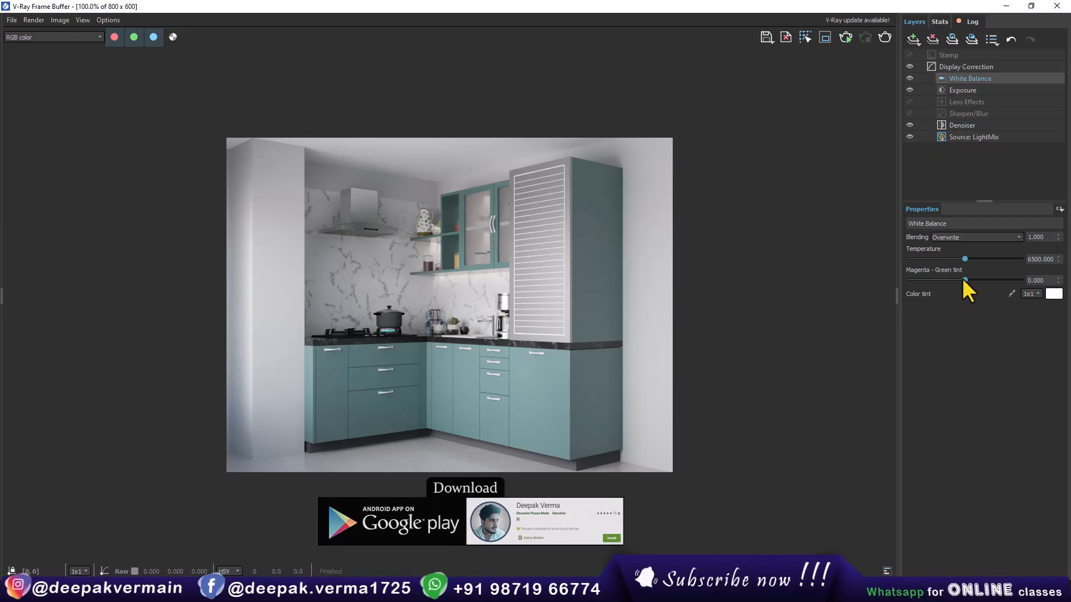
{"action": "mouse_move", "coordinate": [963, 258]}
{"action": "left_mouse_down"}
{"action": "mouse_move", "coordinate": [983, 260]}
{"action": "mouse_move", "coordinate": [973, 260]}
{"action": "left_mouse_up"}
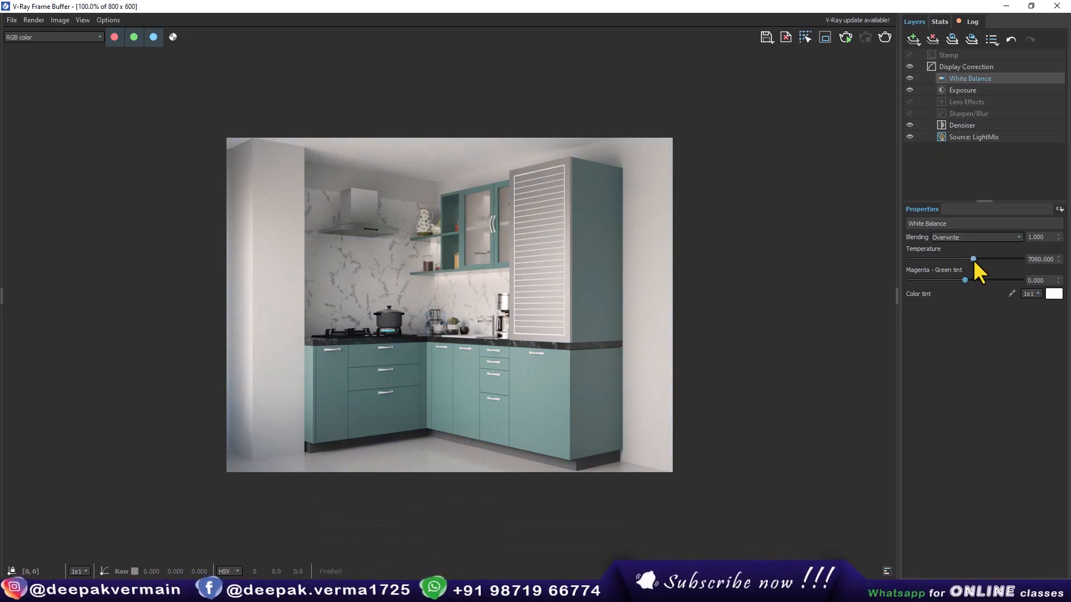
Open the LightMix source and compare the render with Rectangle Light switched off and on
{"action": "left_click", "coordinate": [980, 136]}
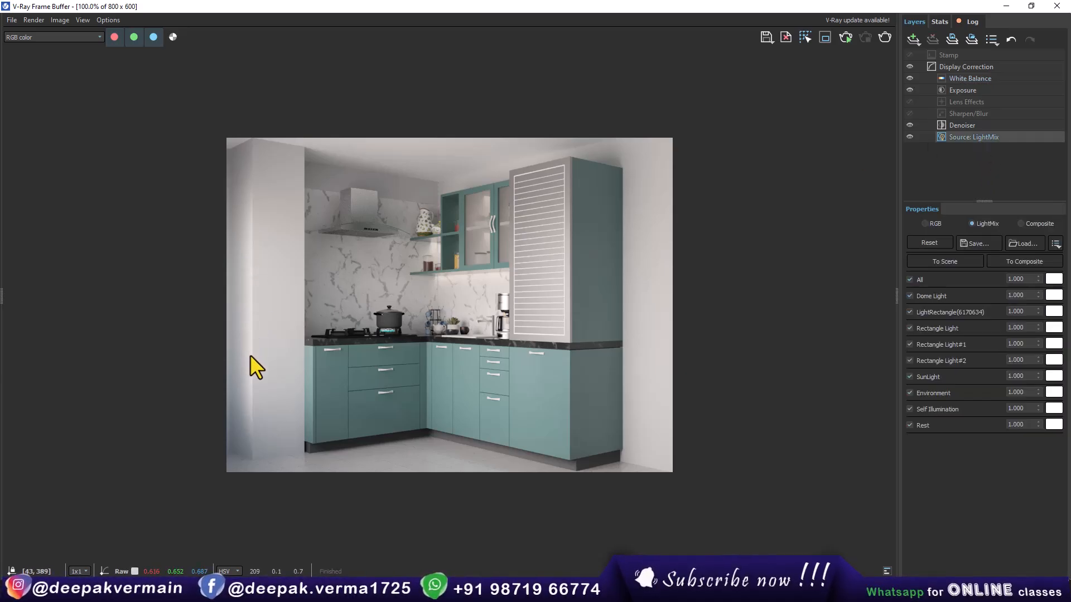
{"action": "left_click", "coordinate": [910, 328]}
{"action": "left_click", "coordinate": [910, 328]}
{"action": "left_click", "coordinate": [910, 328]}
{"action": "left_click", "coordinate": [910, 328]}
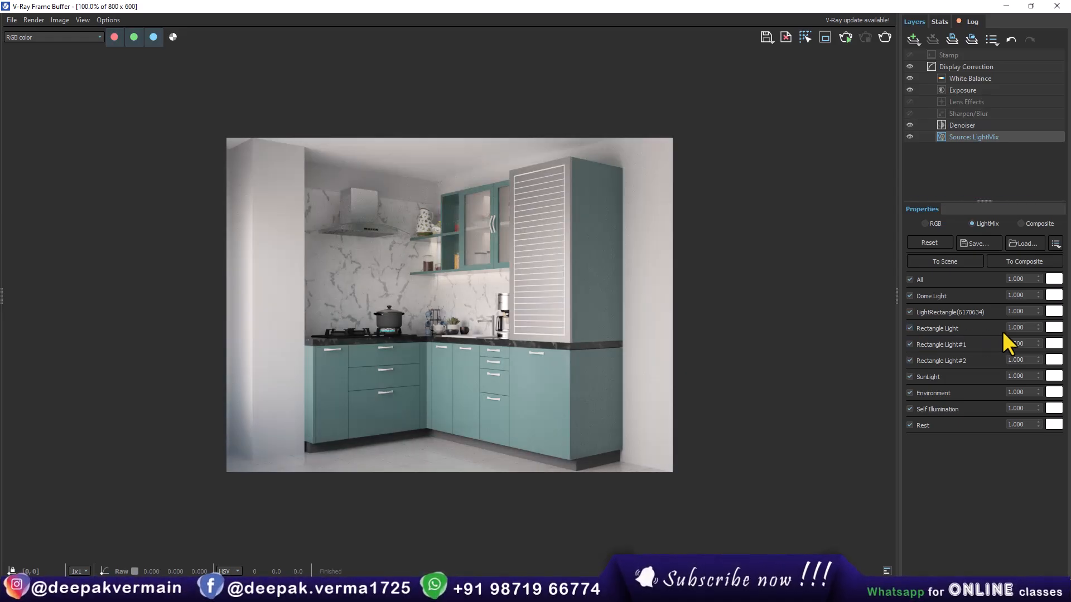
Try Rectangle Light at other Light Mix intensities, including 0.305, and reset it to 1
{"action": "left_click_drag", "start_coordinate": [1036, 328], "coordinate": [995, 330]}
{"action": "type", "text": "1"}
{"action": "key", "text": "Return"}
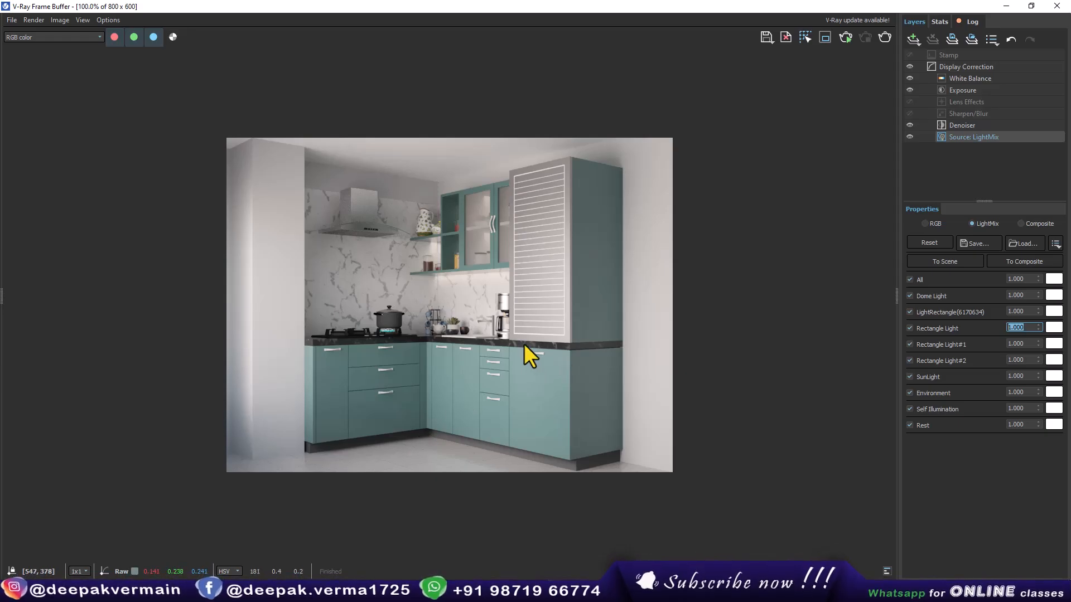
{"action": "scroll", "coordinate": [480, 225], "scroll_direction": "up", "scroll_amount": 2}
{"action": "scroll", "coordinate": [479, 221], "scroll_direction": "down", "scroll_amount": 2}
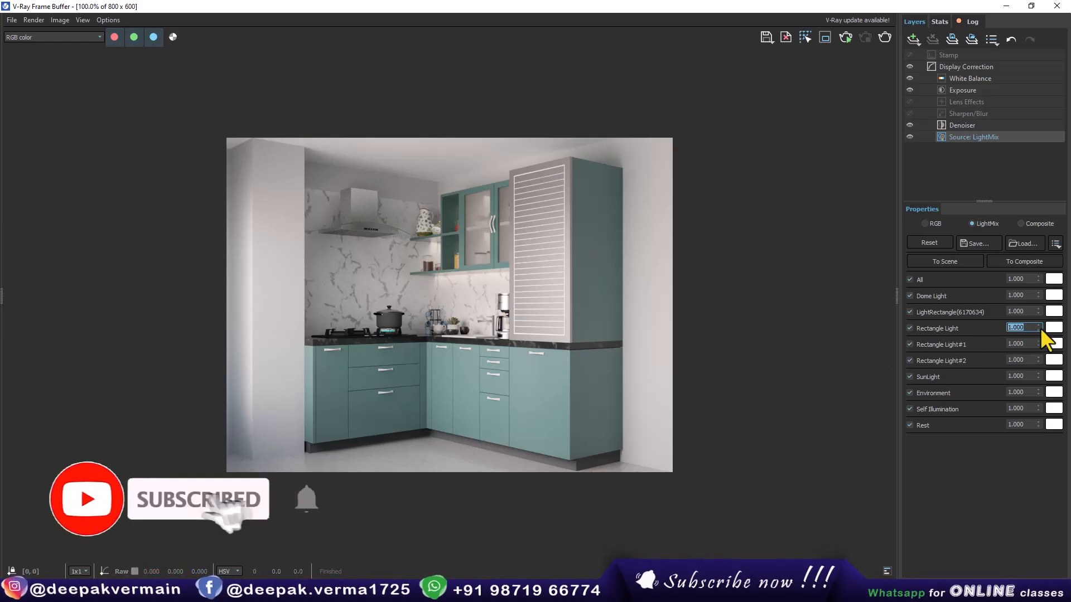
{"action": "left_click_drag", "start_coordinate": [1039, 329], "coordinate": [1026, 409]}
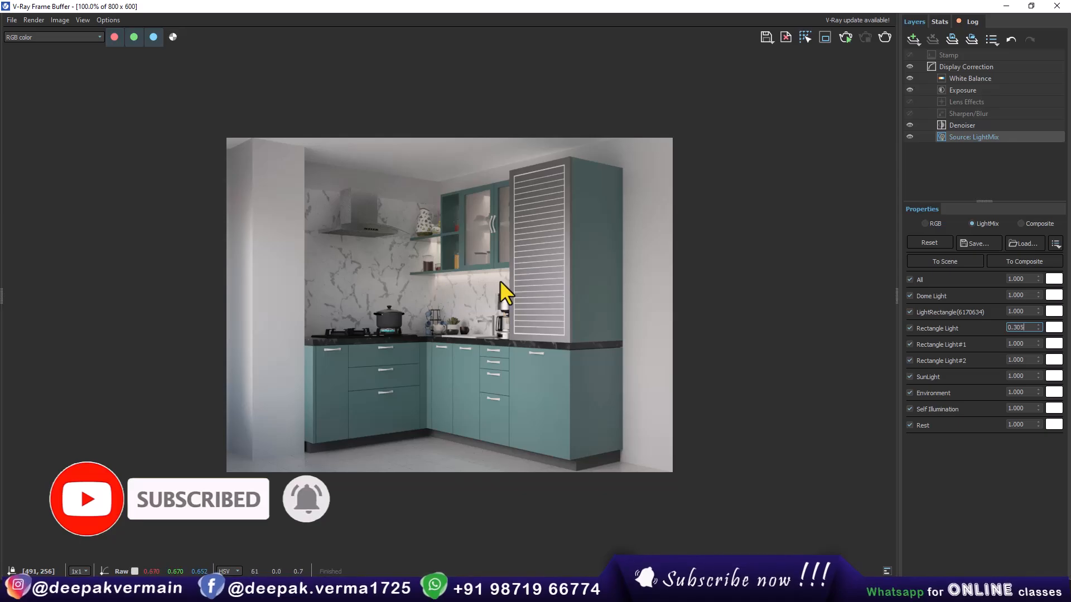
{"action": "left_click_drag", "start_coordinate": [1026, 328], "coordinate": [958, 329]}
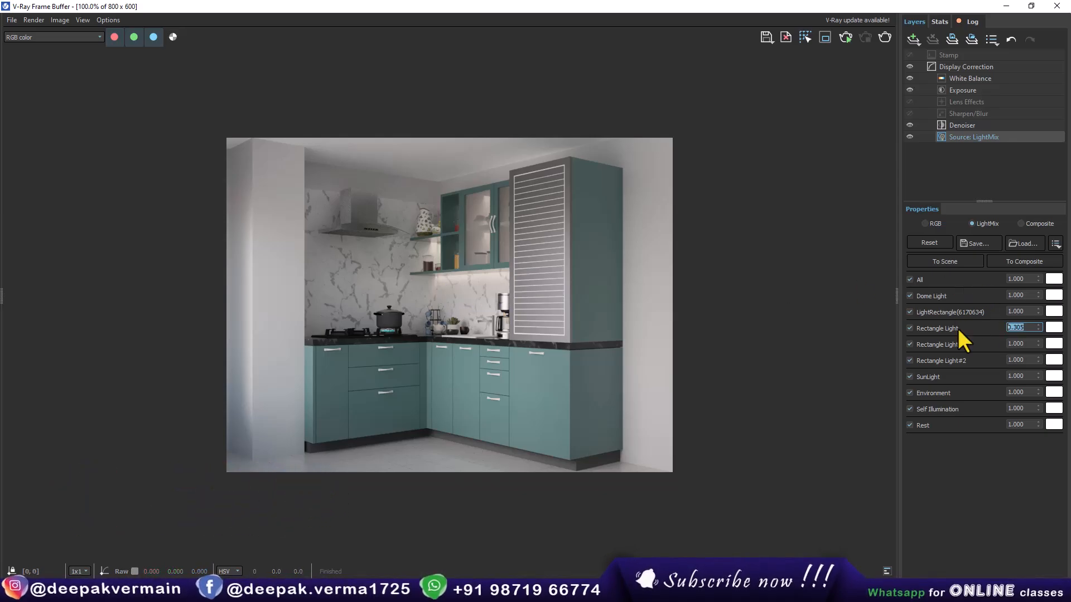
{"action": "type", "text": "1"}
{"action": "key", "text": "Return"}
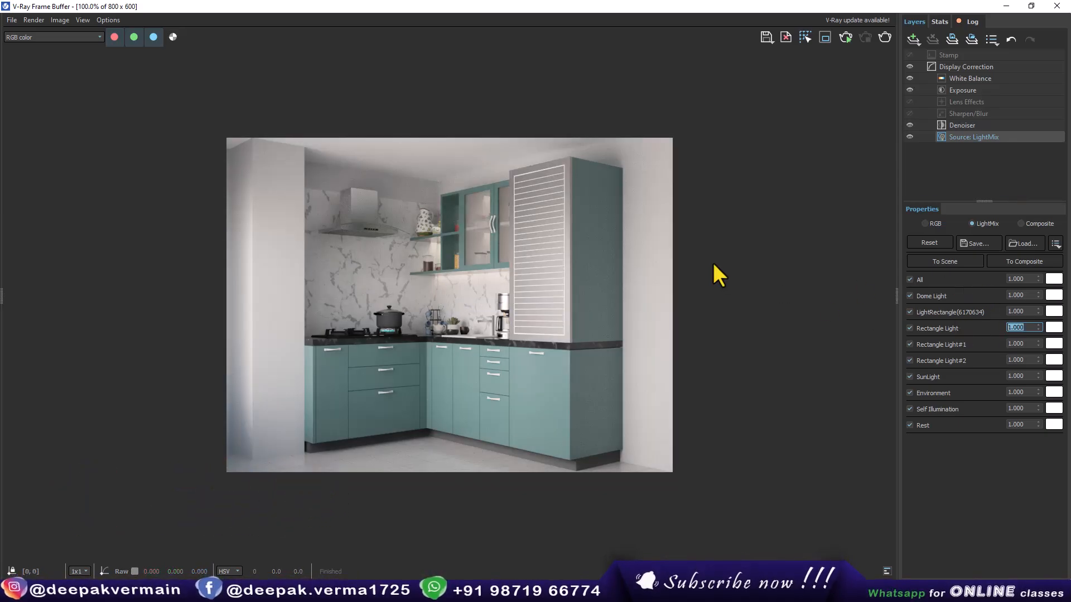
Close the frame buffer and switch from the Paint Bucket to the Select tool in the kitchen model
{"action": "left_click", "coordinate": [1056, 6]}
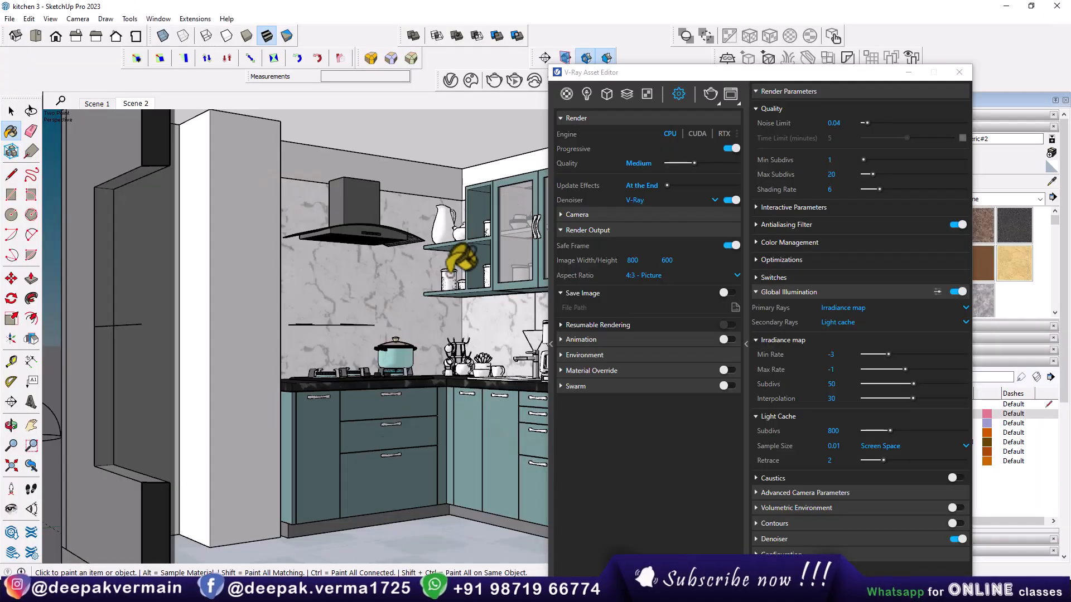
{"action": "middle_click_drag", "start_coordinate": [461, 337], "coordinate": [418, 313]}
{"action": "right_click", "coordinate": [418, 316]}
{"action": "key", "text": "space"}
{"action": "left_click", "coordinate": [4, 116]}
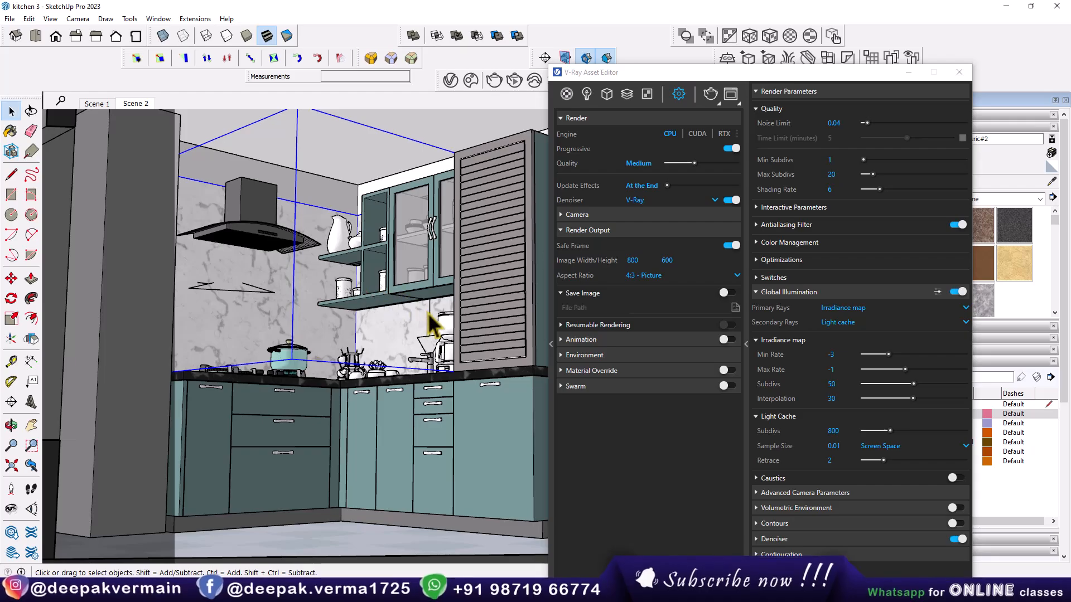
Set the colour temperature of Rectangle Light#1, under the wall cabinets, to 4500 K
{"action": "left_click", "coordinate": [431, 321]}
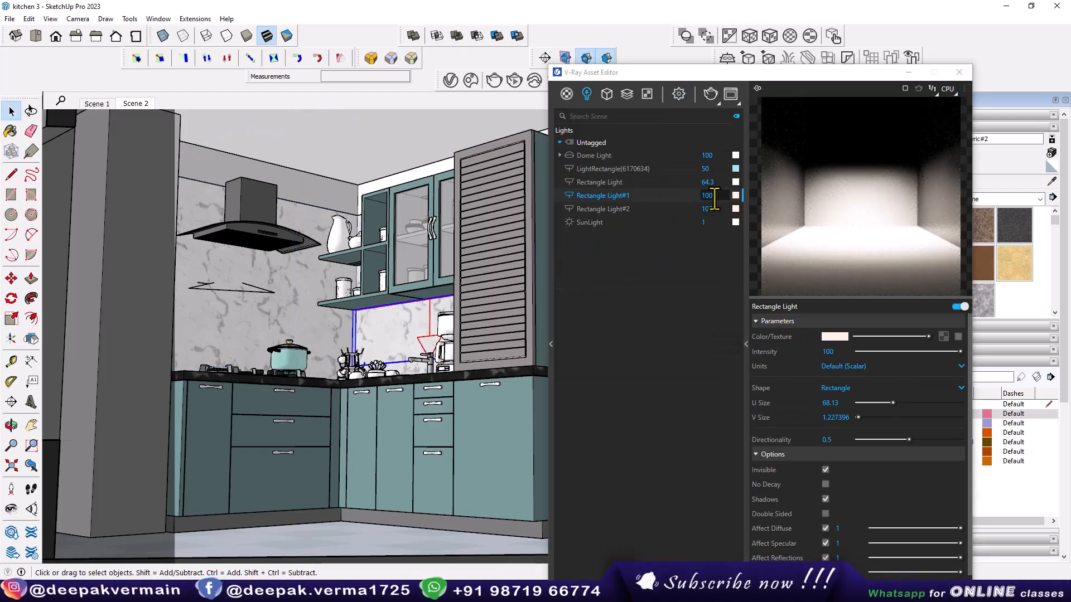
{"action": "double_click", "coordinate": [698, 195]}
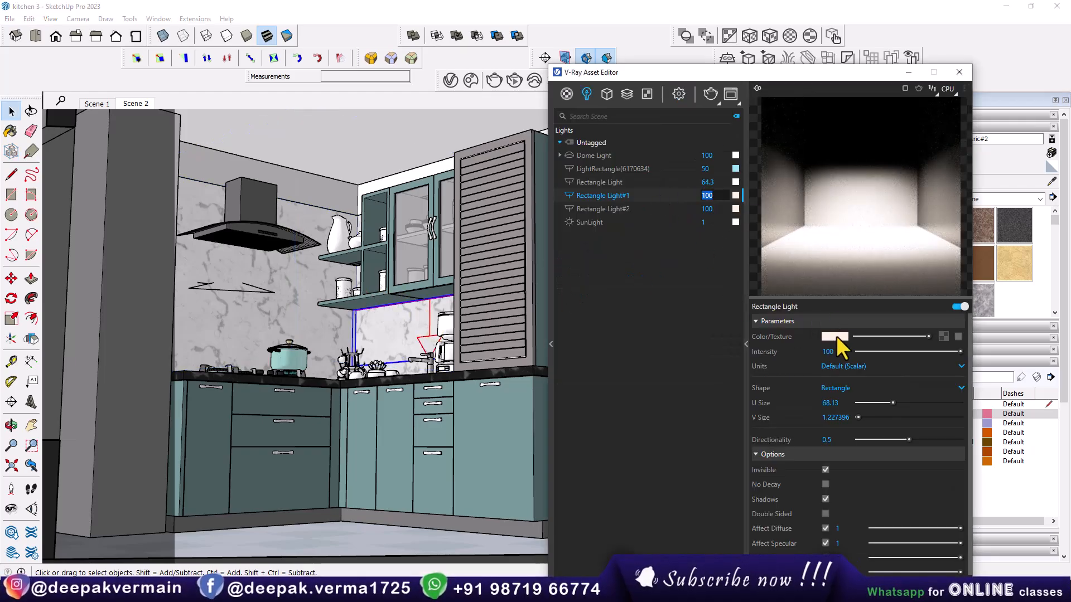
{"action": "left_click", "coordinate": [835, 337]}
{"action": "double_click", "coordinate": [551, 348]}
{"action": "type", "text": "4500"}
{"action": "key", "text": "Return"}
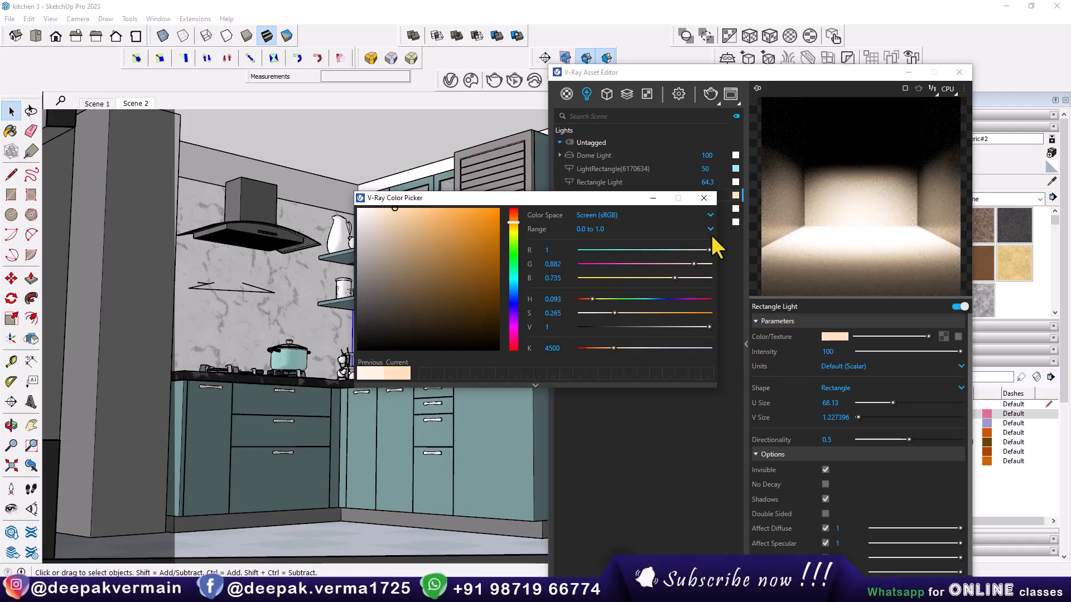
{"action": "left_click", "coordinate": [704, 199]}
Set the colour temperature of Rectangle Light#2, under the open corner shelf, to 4500 K
{"action": "scroll", "coordinate": [338, 262], "scroll_direction": "up", "scroll_amount": 4}
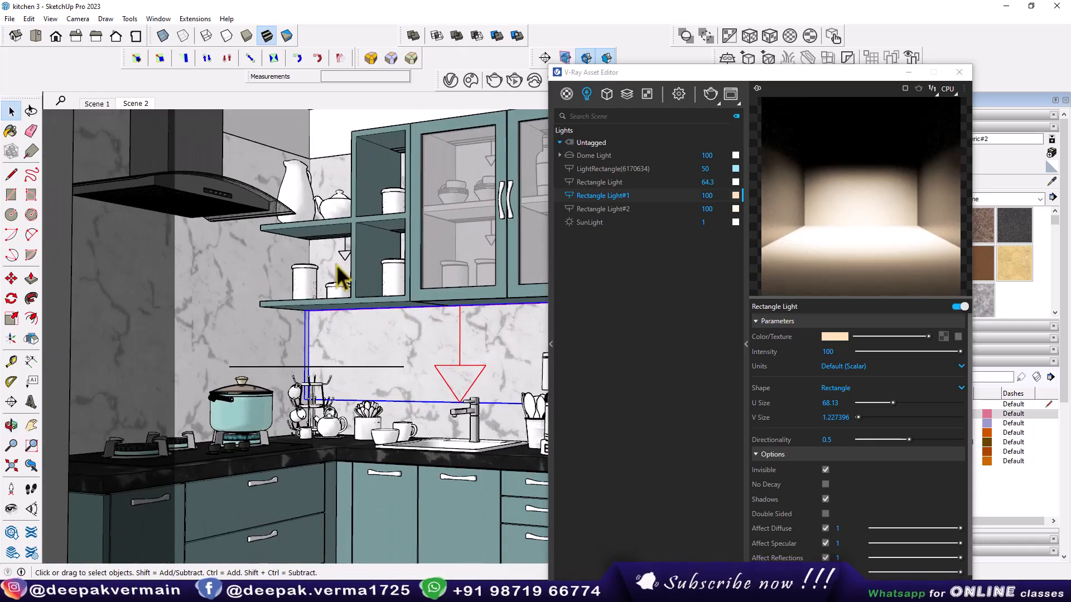
{"action": "left_click", "coordinate": [343, 250]}
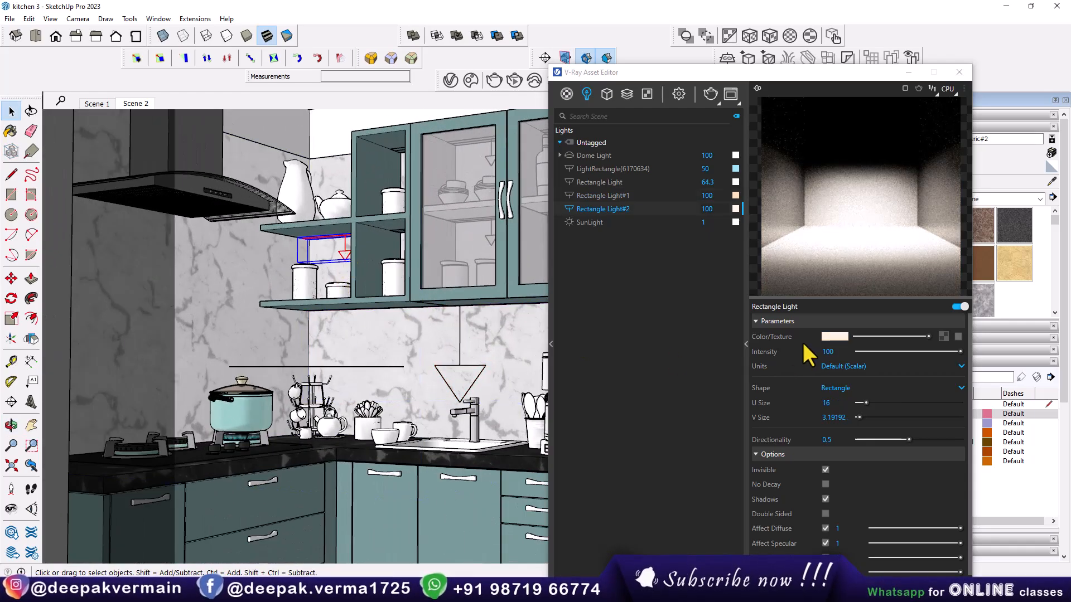
{"action": "left_click", "coordinate": [838, 336]}
{"action": "double_click", "coordinate": [552, 348]}
{"action": "type", "text": "45"}
{"action": "key", "text": "Return"}
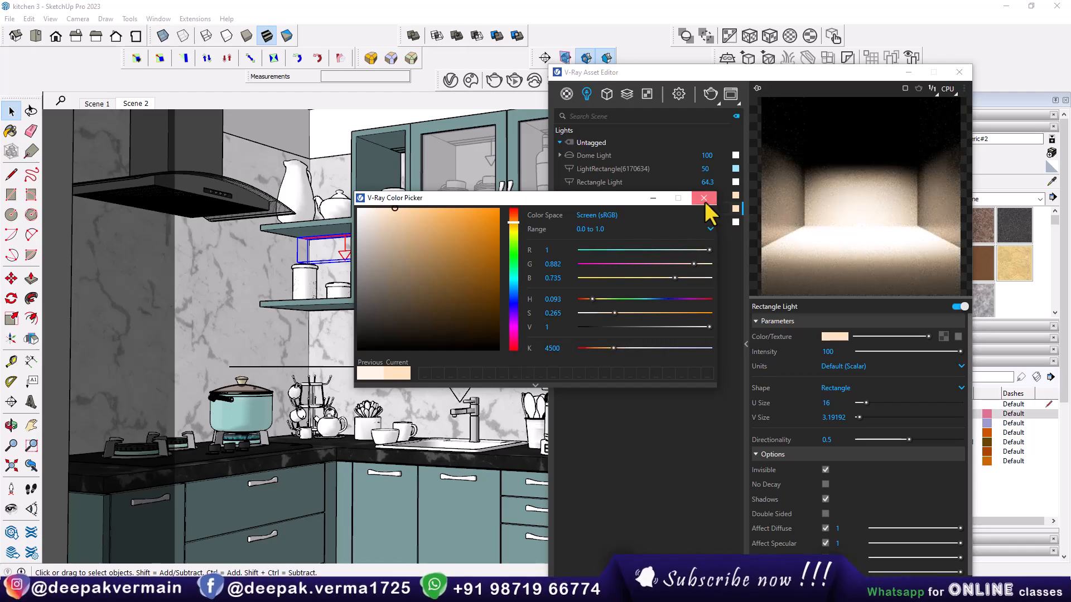
{"action": "left_click", "coordinate": [704, 199]}
Turn off the section cuts and narrow the kitchen window opening by about 11 1/2" by push/pulling its side jamb
{"action": "scroll", "coordinate": [394, 377], "scroll_direction": "down", "scroll_amount": 10}
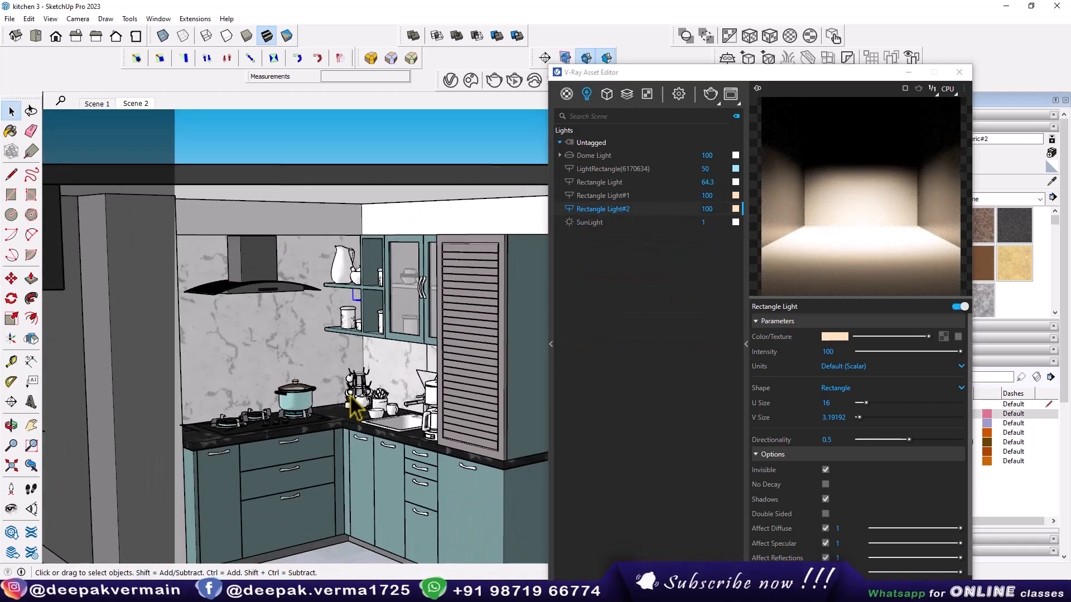
{"action": "scroll", "coordinate": [391, 342], "scroll_direction": "down", "scroll_amount": 2}
{"action": "middle_click_drag", "start_coordinate": [277, 405], "coordinate": [419, 244]}
{"action": "left_click_drag", "start_coordinate": [624, 74], "coordinate": [720, 85]}
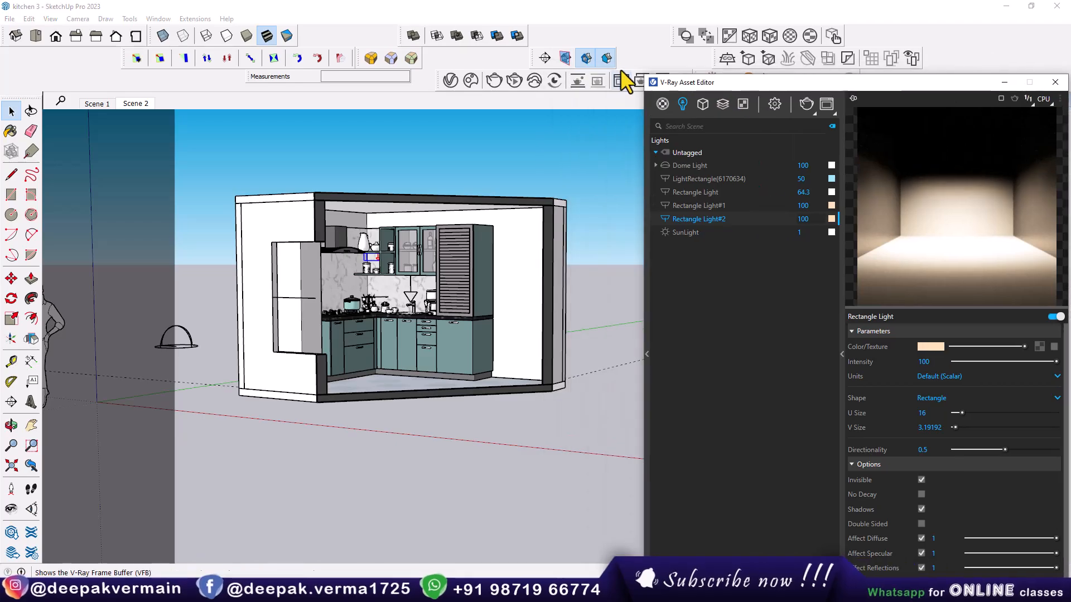
{"action": "left_click", "coordinate": [587, 59]}
{"action": "scroll", "coordinate": [276, 346], "scroll_direction": "up", "scroll_amount": 8}
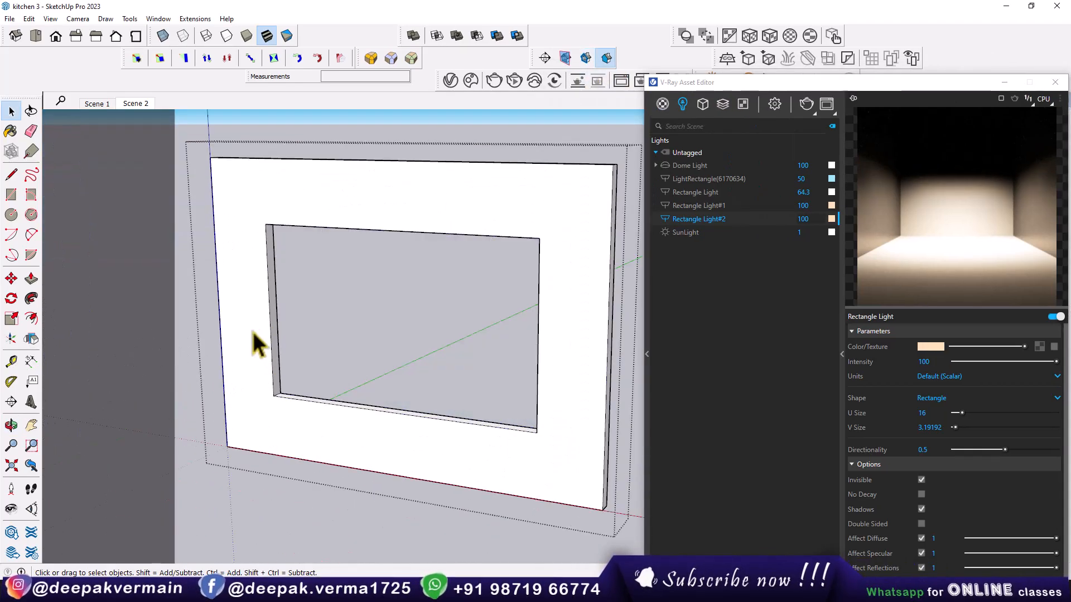
{"action": "key", "text": "p"}
{"action": "left_click", "coordinate": [274, 357]}
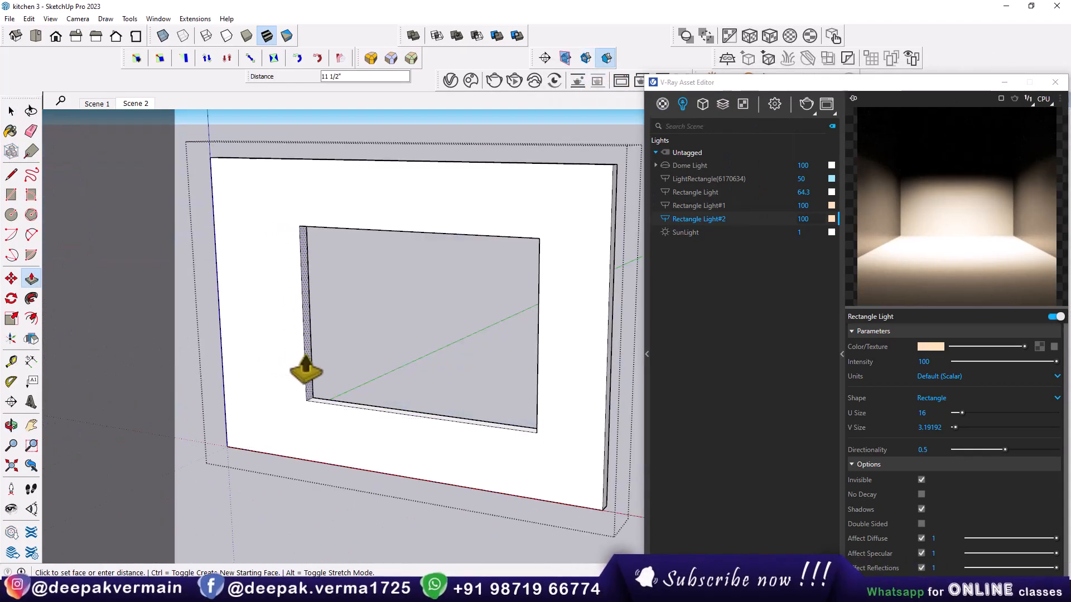
{"action": "left_click", "coordinate": [303, 364]}
{"action": "key", "text": "space"}
{"action": "left_click", "coordinate": [327, 501]}
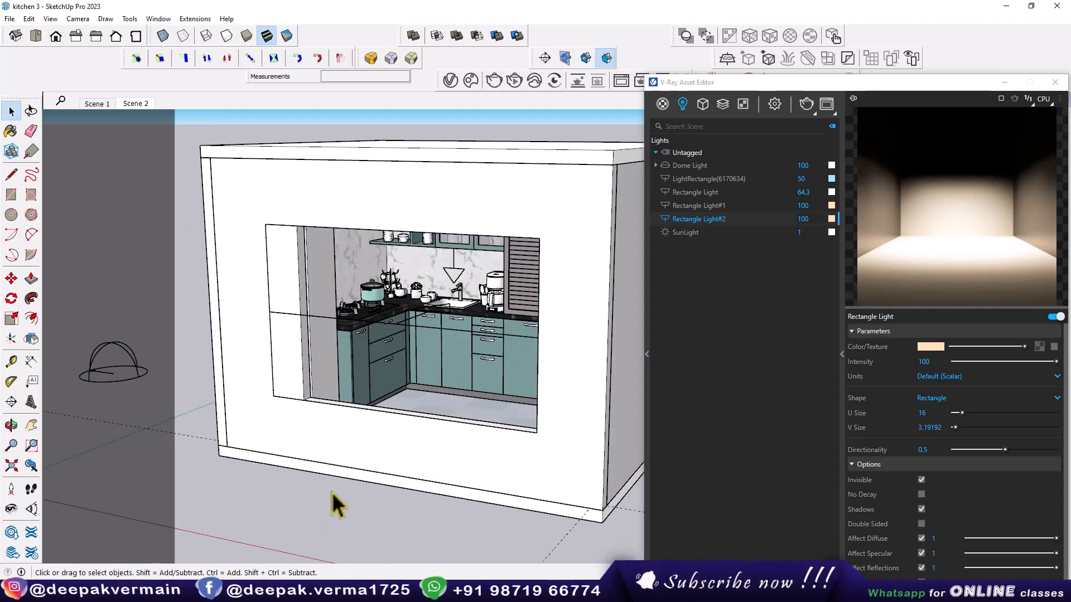
Scale the rectangle light at the window horizontally to fit the narrowed opening
{"action": "left_click", "coordinate": [287, 313]}
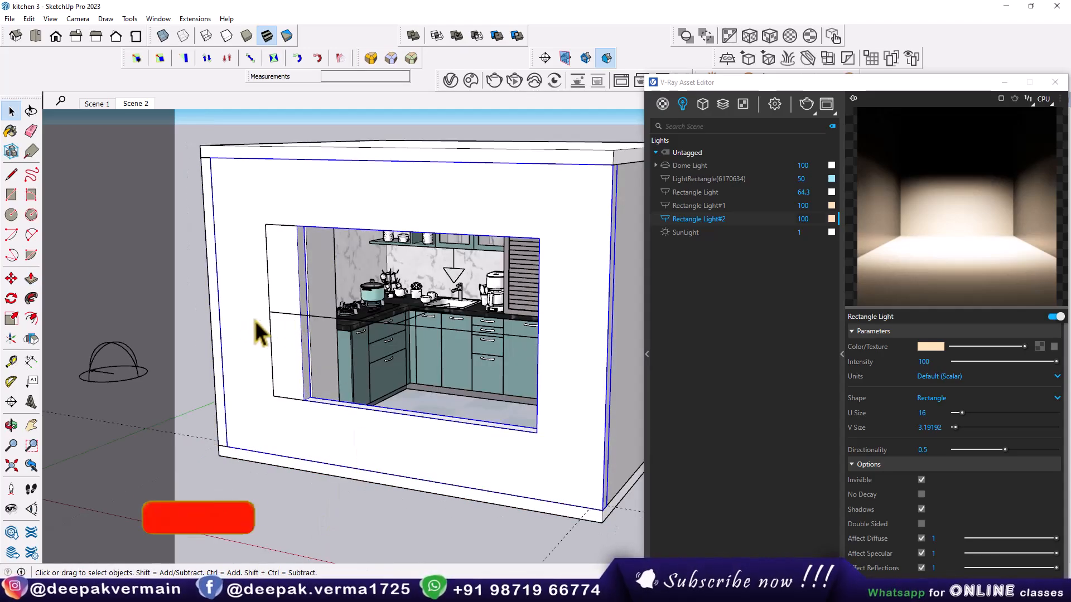
{"action": "left_click", "coordinate": [319, 316]}
{"action": "left_click", "coordinate": [12, 318]}
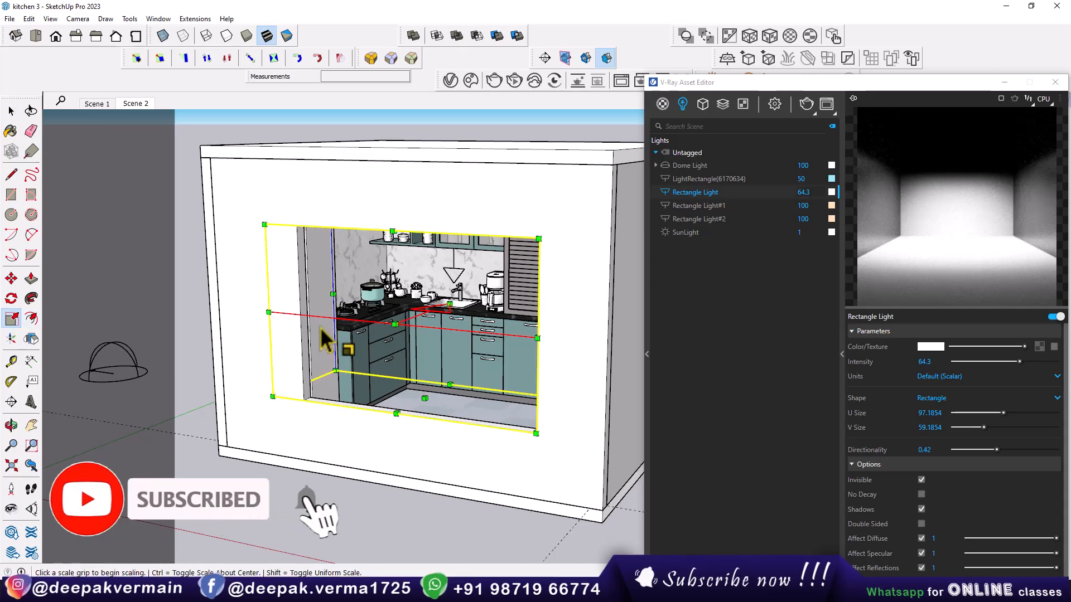
{"action": "left_click_drag", "start_coordinate": [268, 312], "coordinate": [300, 316]}
{"action": "middle_click", "coordinate": [398, 428]}
{"action": "key", "text": "space"}
{"action": "middle_click_drag", "start_coordinate": [398, 428], "coordinate": [357, 426]}
{"action": "left_click", "coordinate": [329, 476]}
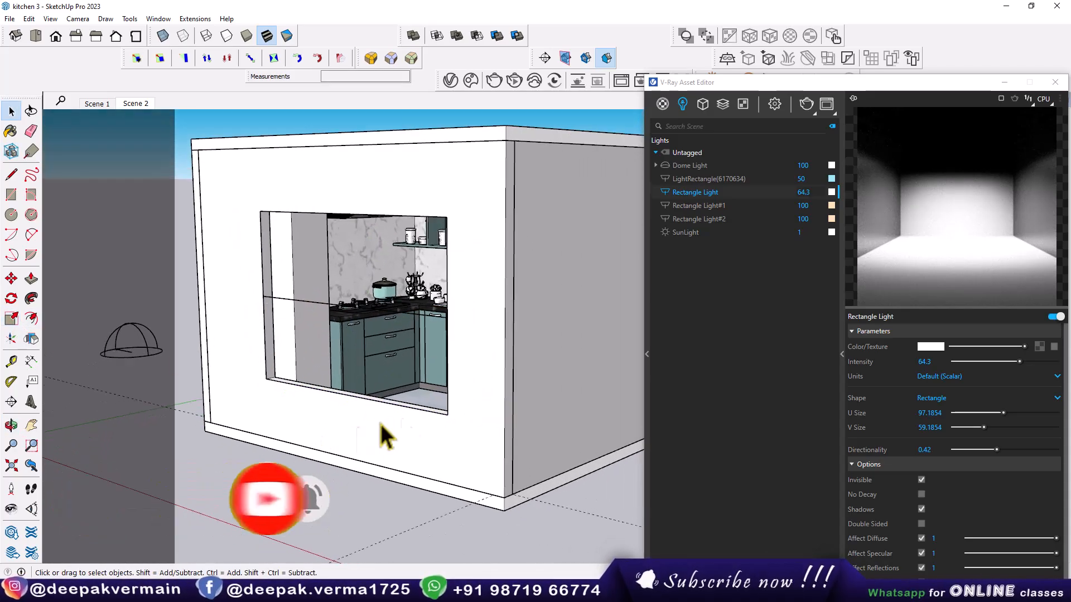
Return to the Scene 1 camera view and start an interactive V-Ray render
{"action": "left_click", "coordinate": [134, 103]}
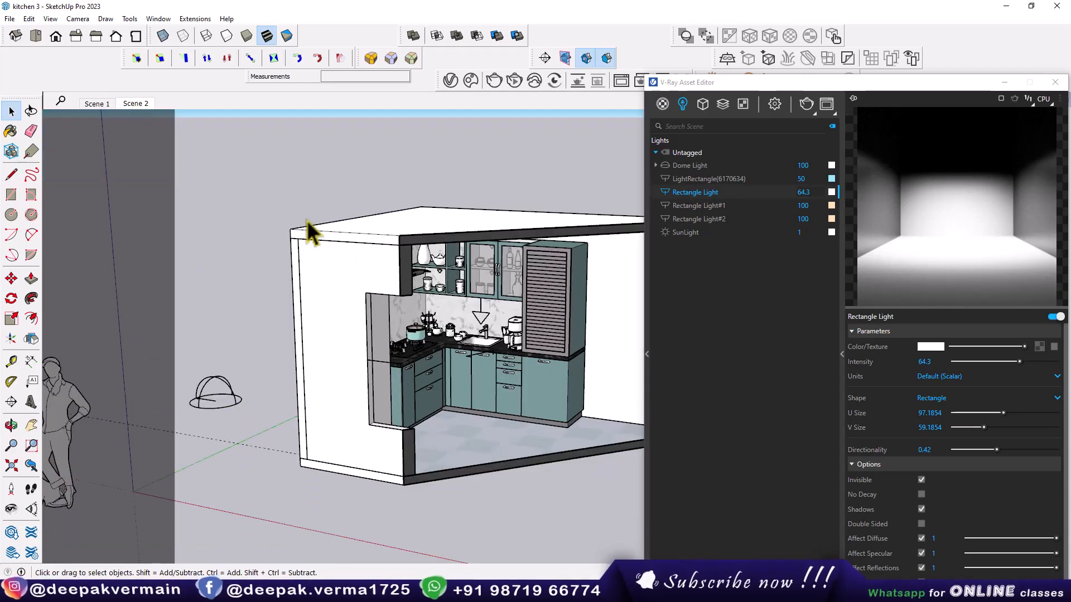
{"action": "left_click", "coordinate": [112, 103]}
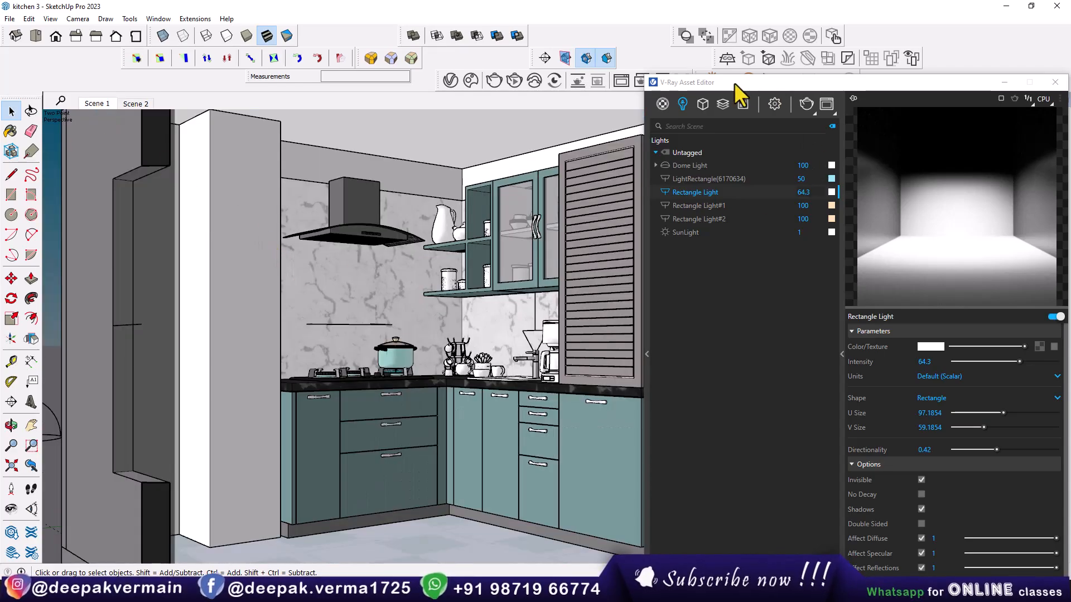
{"action": "left_click_drag", "start_coordinate": [734, 83], "coordinate": [892, 105]}
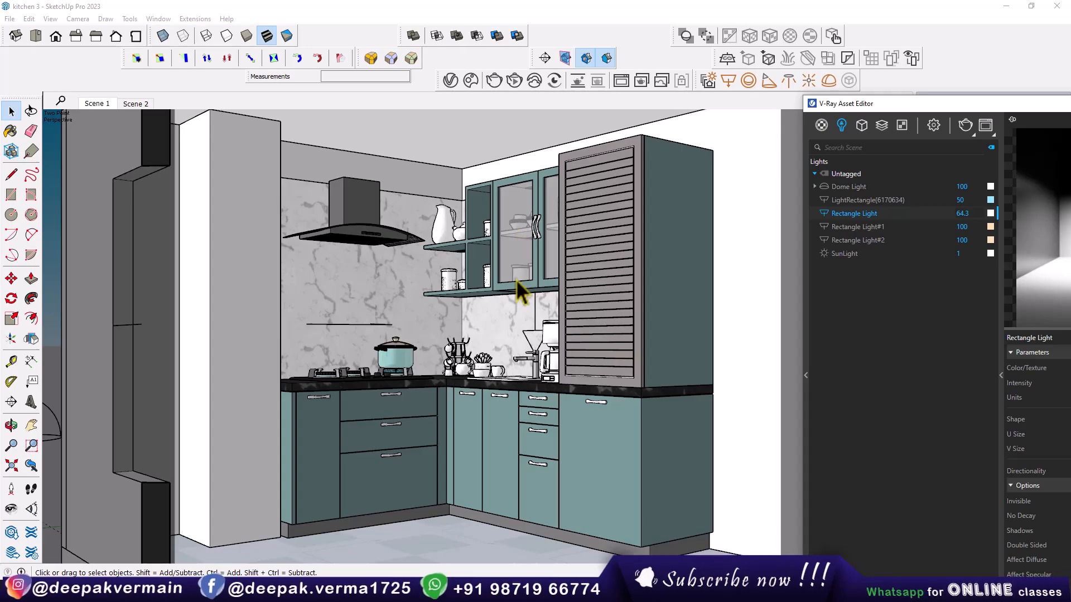
{"action": "left_click", "coordinate": [622, 82]}
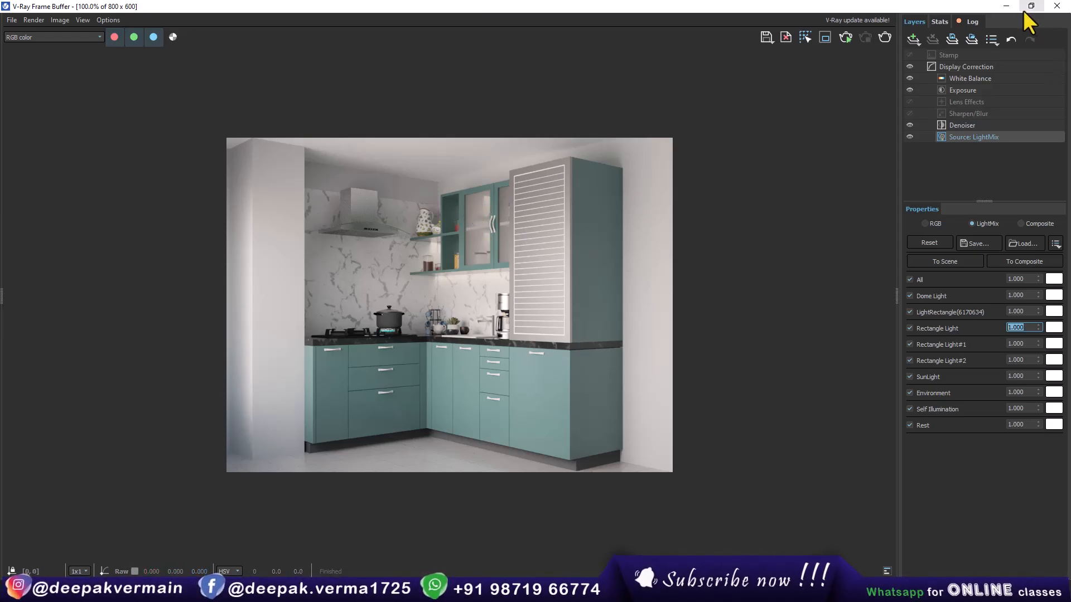
{"action": "left_click", "coordinate": [847, 37]}
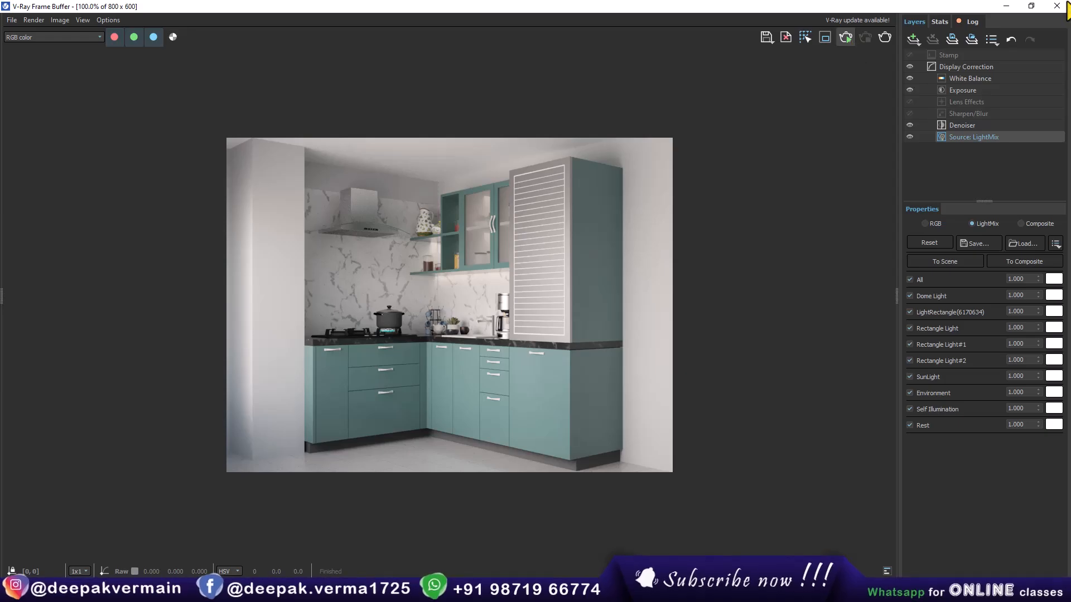
Restrict the interactive render to a region around the glass-fronted wall cabinet
{"action": "left_click_drag", "start_coordinate": [919, 9], "coordinate": [273, 117]}
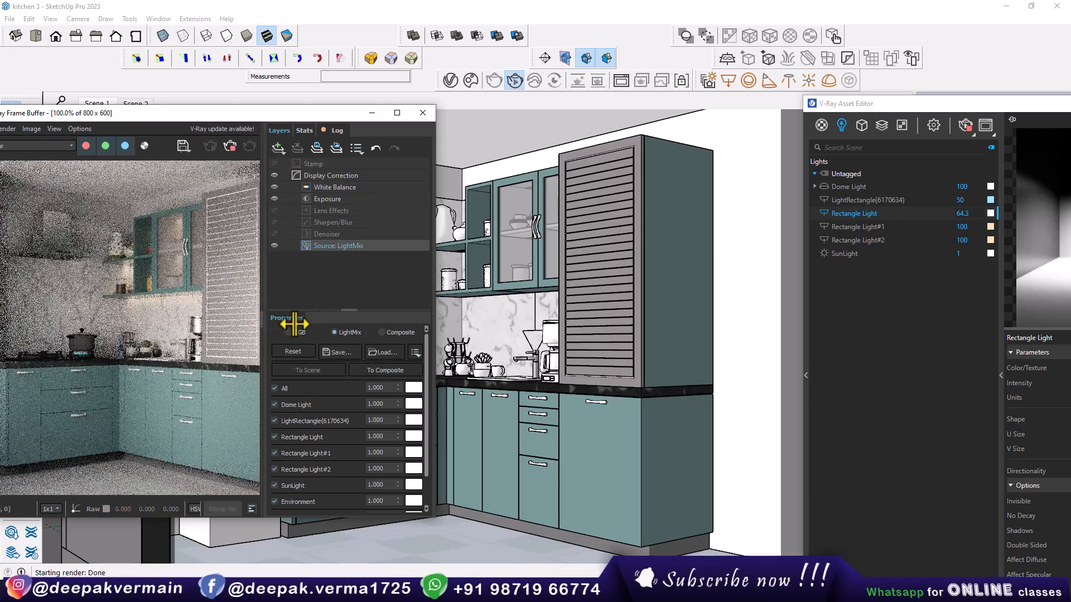
{"action": "left_click", "coordinate": [262, 320]}
{"action": "left_click", "coordinate": [361, 146]}
{"action": "mouse_move", "coordinate": [196, 188]}
{"action": "left_mouse_down"}
{"action": "mouse_move", "coordinate": [223, 210]}
{"action": "mouse_move", "coordinate": [265, 318]}
{"action": "left_mouse_up"}
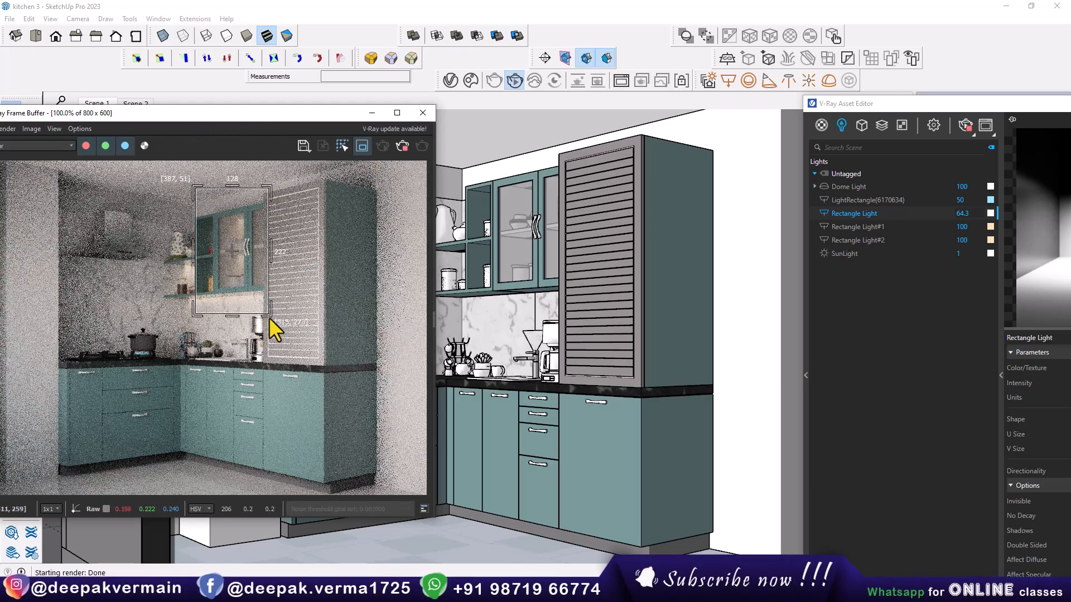
Sample the wall cabinet's glass door material so its settings load in the V-Ray Asset Editor
{"action": "left_click_drag", "start_coordinate": [825, 107], "coordinate": [678, 103]}
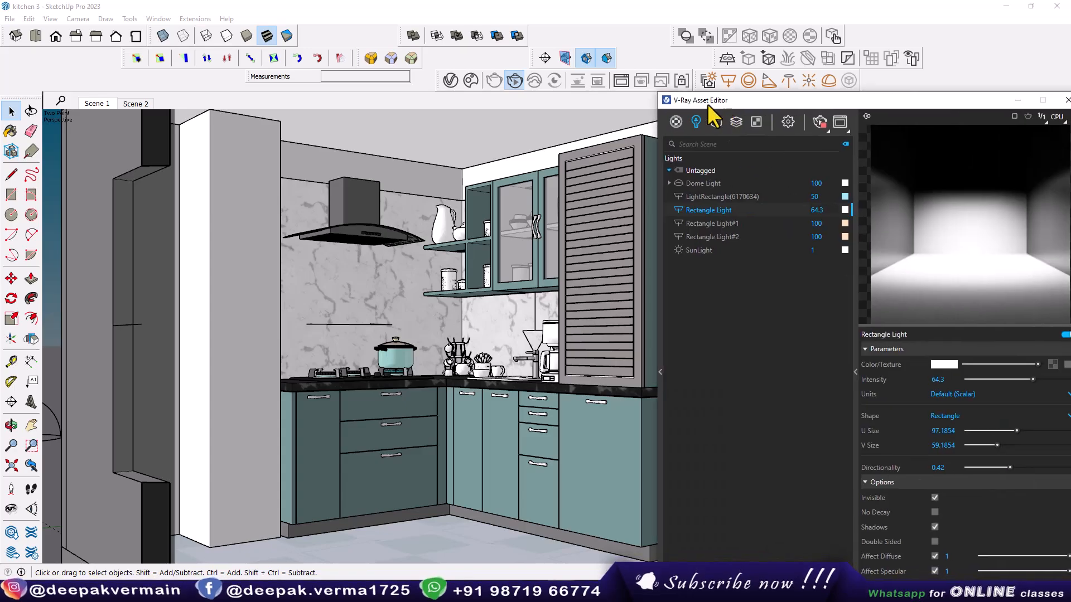
{"action": "left_click", "coordinate": [11, 131]}
{"action": "left_click", "coordinate": [517, 200], "text": "alt"}
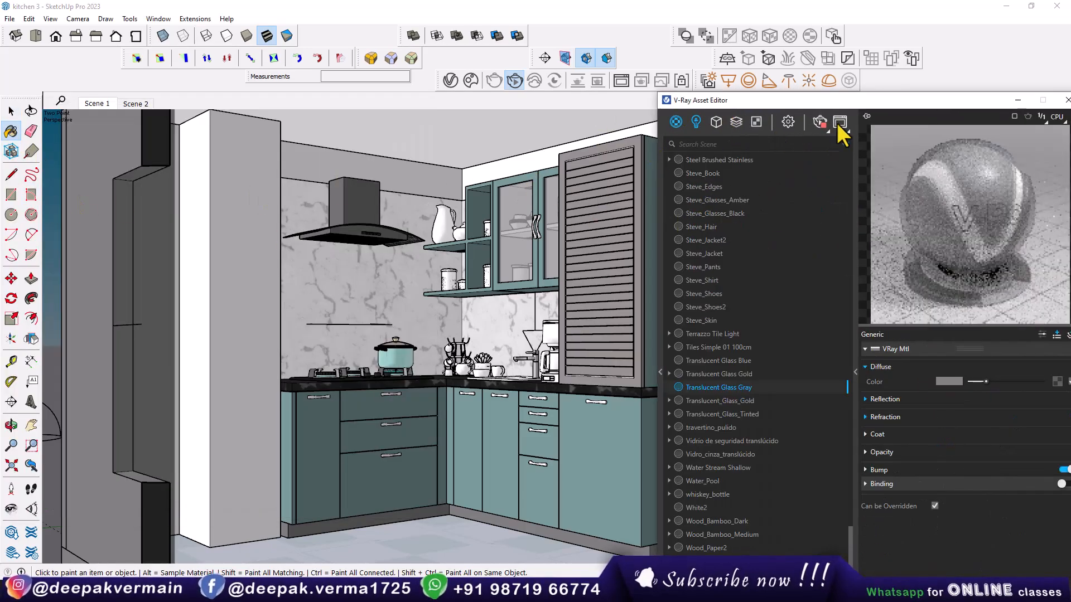
Arrange the V-Ray frame buffer, the SketchUp window and the Asset Editor side by side on the desktop
{"action": "left_click_drag", "start_coordinate": [838, 102], "coordinate": [788, 109]}
{"action": "left_click", "coordinate": [1006, 5]}
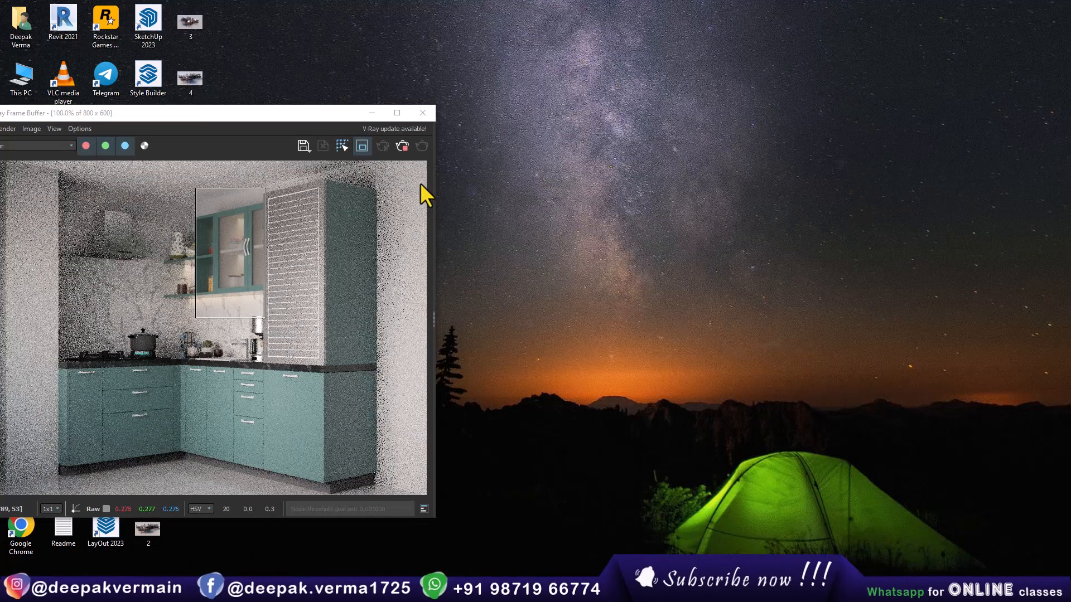
{"action": "mouse_move", "coordinate": [558, 590]}
{"action": "left_click", "coordinate": [548, 542]}
{"action": "double_click", "coordinate": [480, 12]}
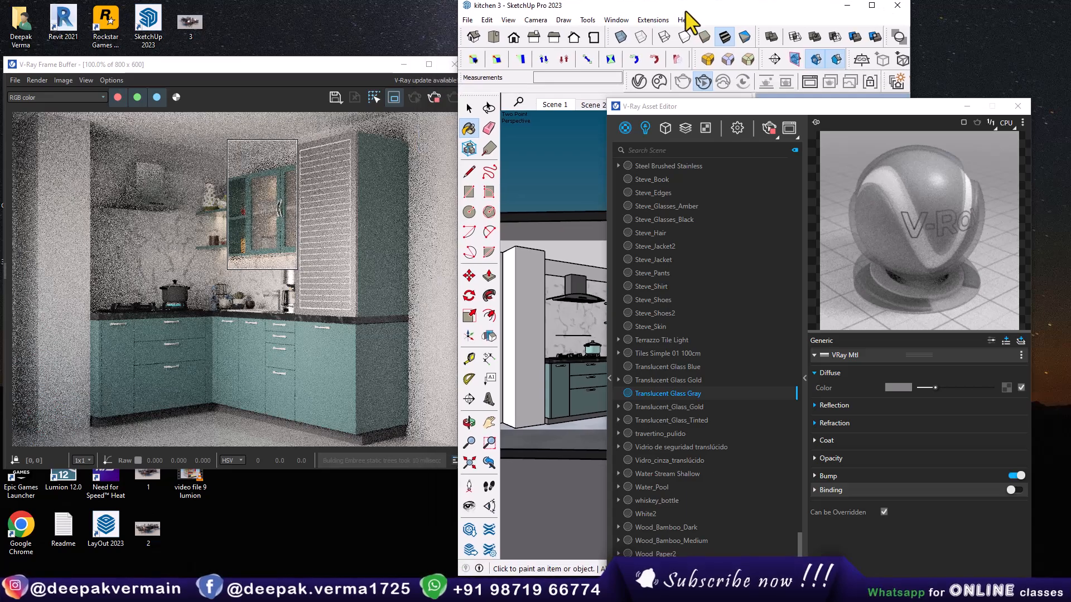
{"action": "mouse_move", "coordinate": [627, 106]}
{"action": "left_mouse_down"}
{"action": "mouse_move", "coordinate": [594, 71]}
{"action": "mouse_move", "coordinate": [519, 31]}
{"action": "left_mouse_up"}
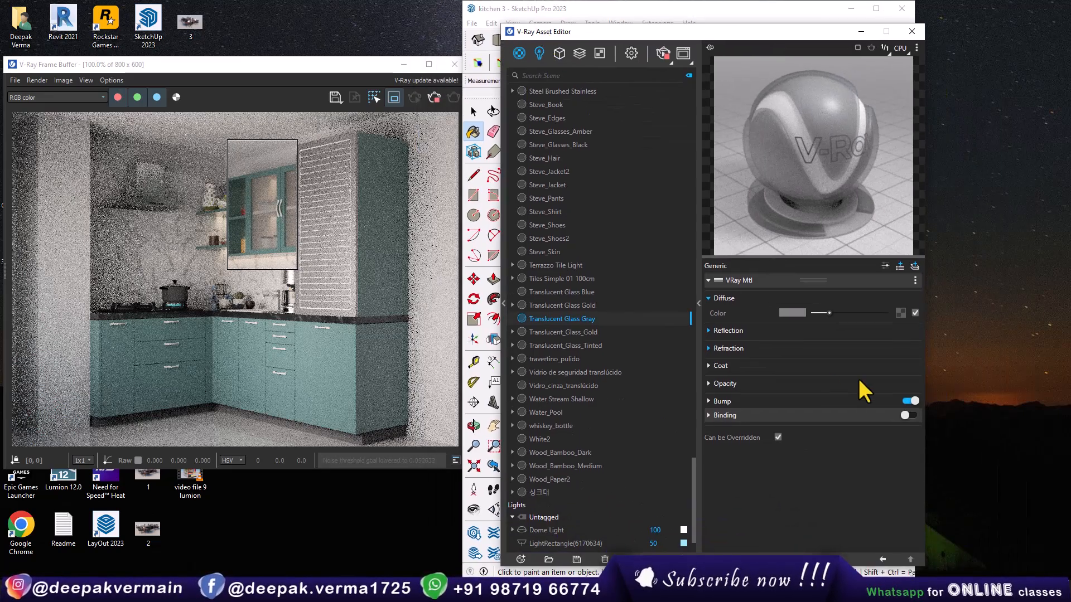
Create a new generic V-Ray material and name it Glass 2
{"action": "left_click", "coordinate": [723, 333]}
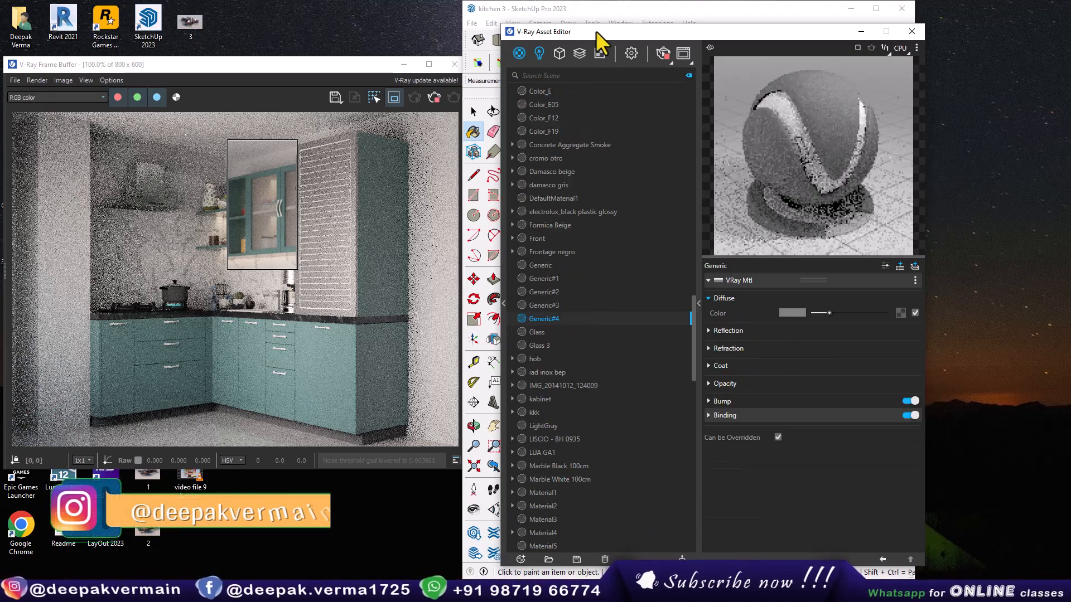
{"action": "left_click_drag", "start_coordinate": [589, 33], "coordinate": [683, 38]}
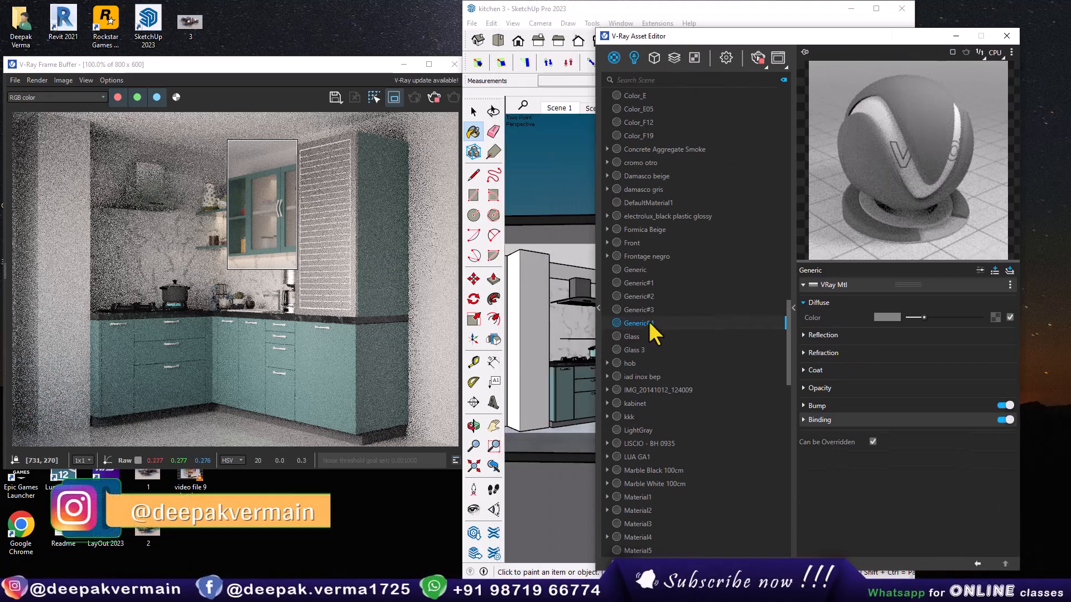
{"action": "double_click", "coordinate": [632, 323]}
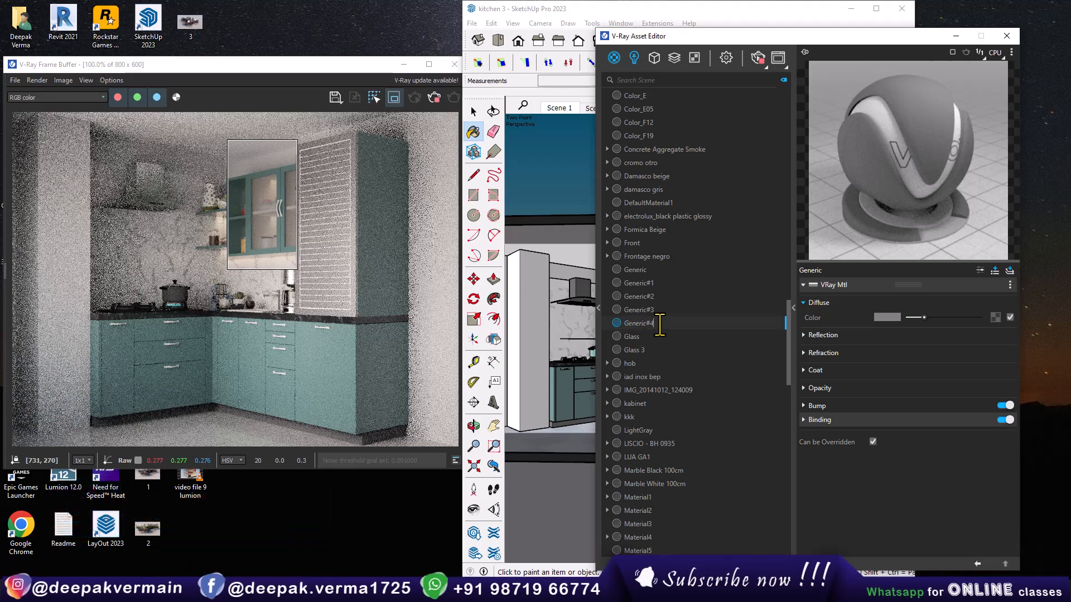
{"action": "type", "text": "Glass 2"}
{"action": "key", "text": "Return"}
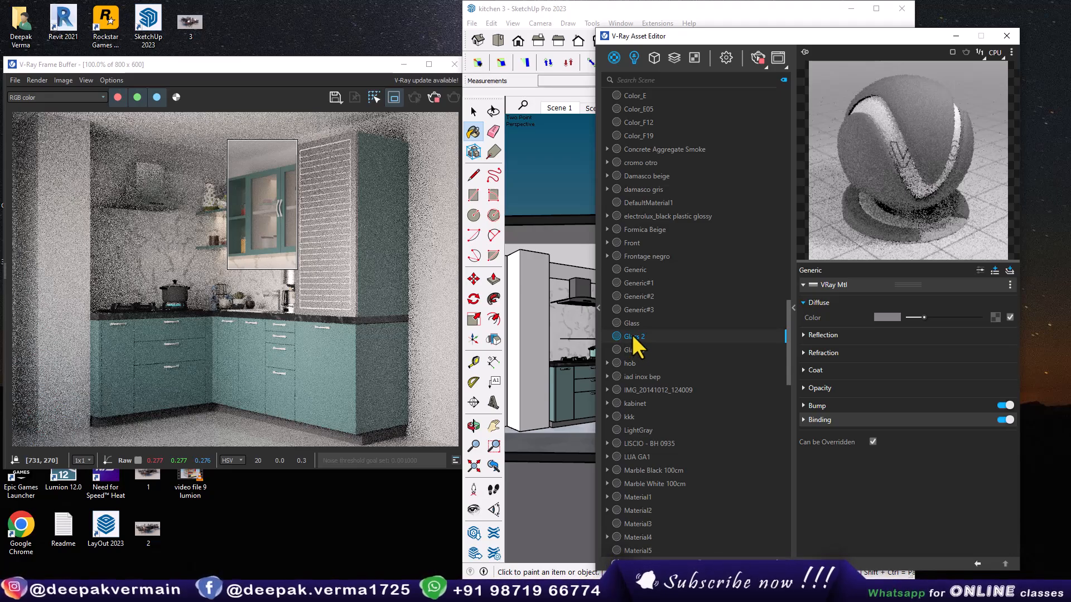
Replace the Translucent Glass Gray material on the wall cabinet doors with Glass 2
{"action": "right_click", "coordinate": [632, 336]}
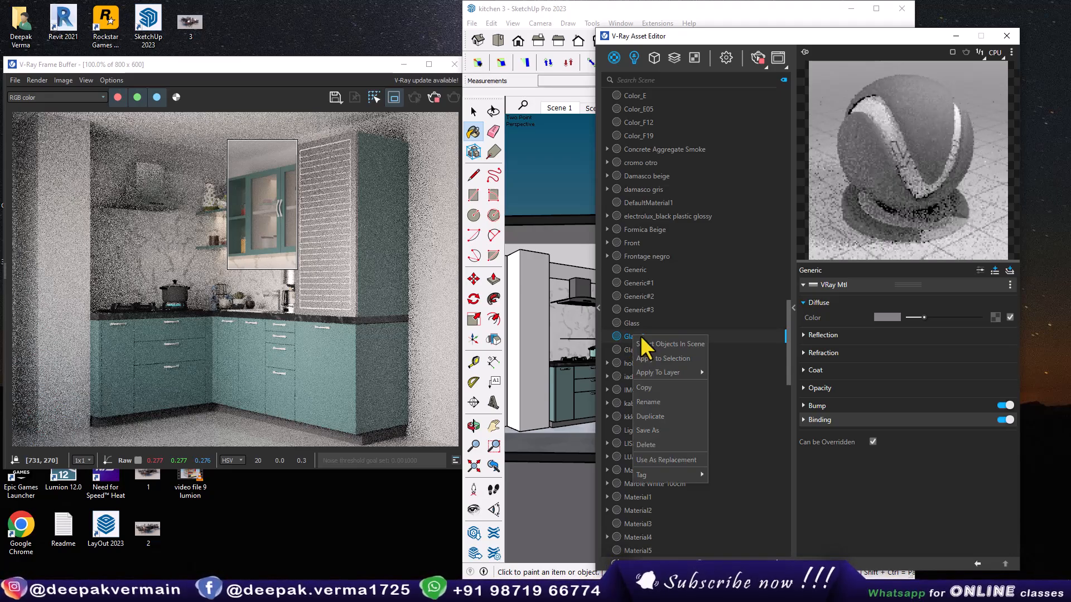
{"action": "left_click", "coordinate": [654, 460]}
{"action": "left_click_drag", "start_coordinate": [50, 70], "coordinate": [50, 104]}
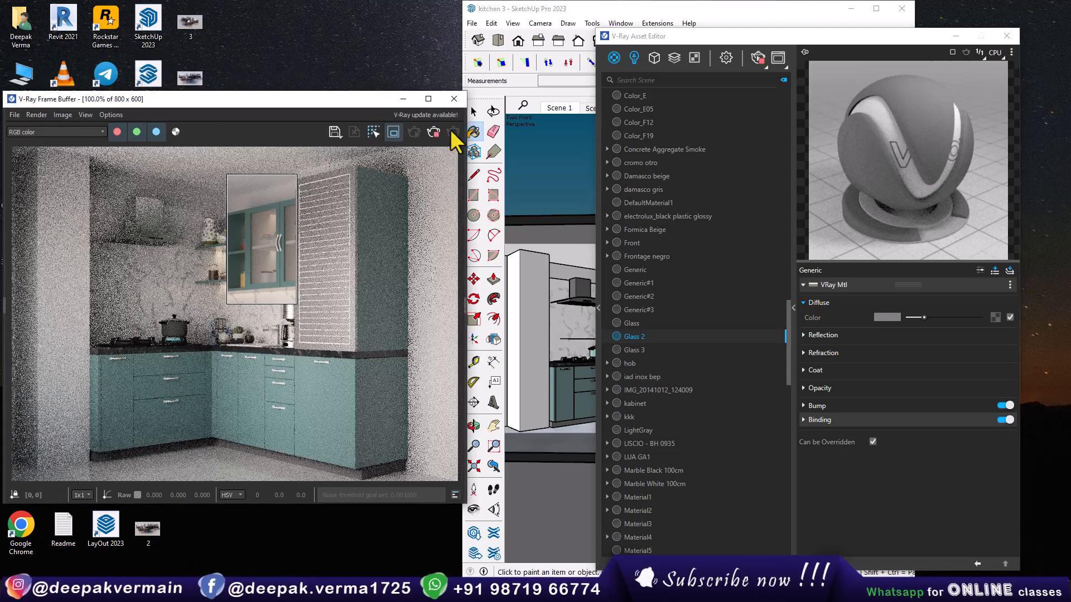
{"action": "left_click_drag", "start_coordinate": [633, 41], "coordinate": [770, 56]}
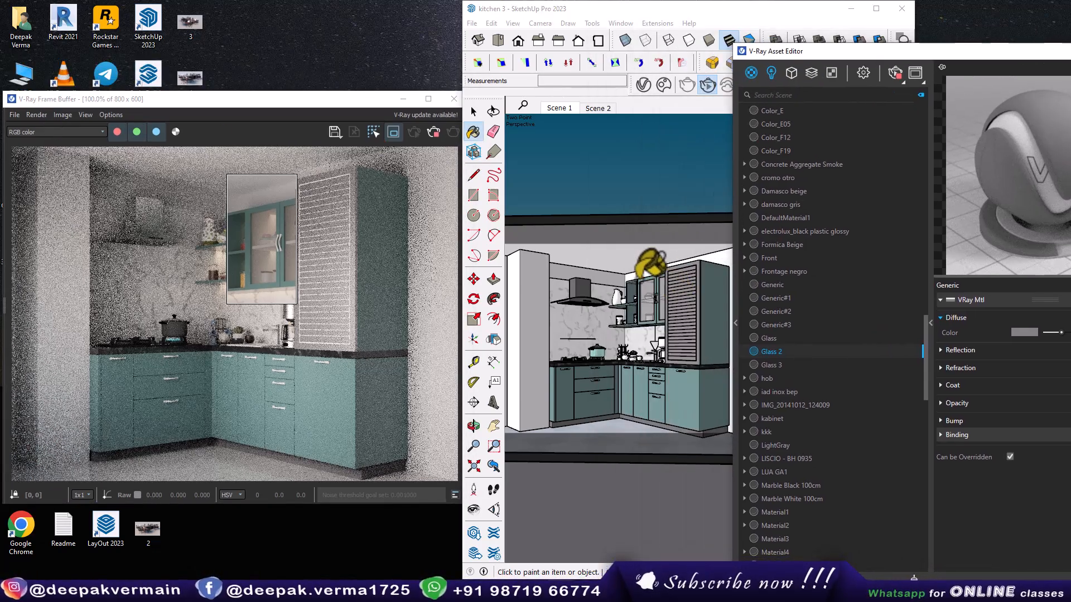
{"action": "left_click", "coordinate": [476, 135]}
{"action": "left_click", "coordinate": [649, 291], "text": "alt"}
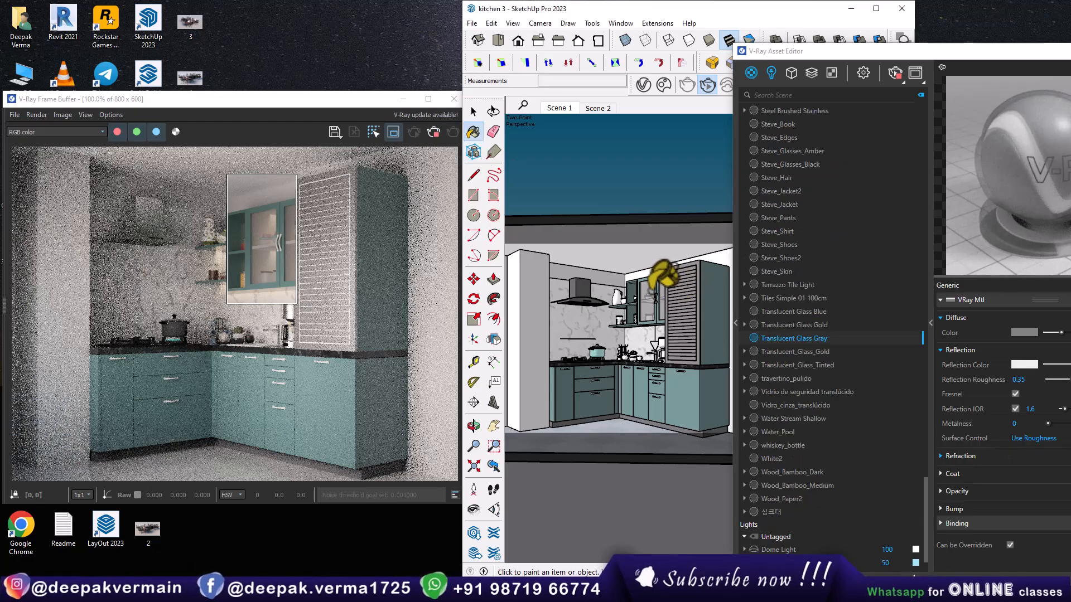
{"action": "left_click_drag", "start_coordinate": [793, 56], "coordinate": [651, 43]}
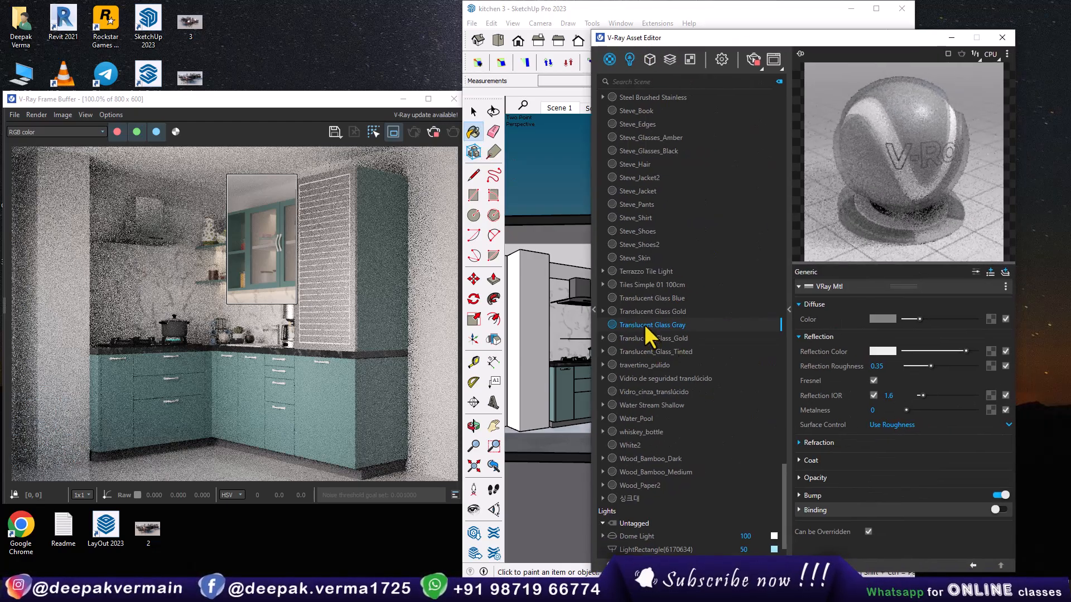
{"action": "right_click", "coordinate": [645, 325]}
{"action": "left_click", "coordinate": [664, 477]}
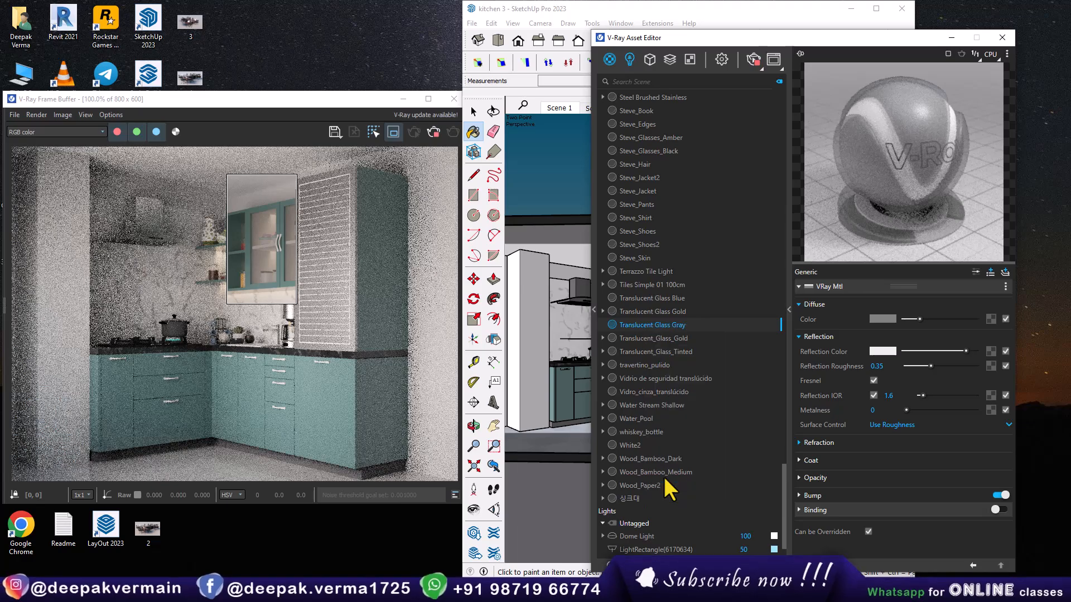
Sample Glass 2 from the wall cabinet door and set its refraction colour to white
{"action": "left_click_drag", "start_coordinate": [650, 40], "coordinate": [760, 68]}
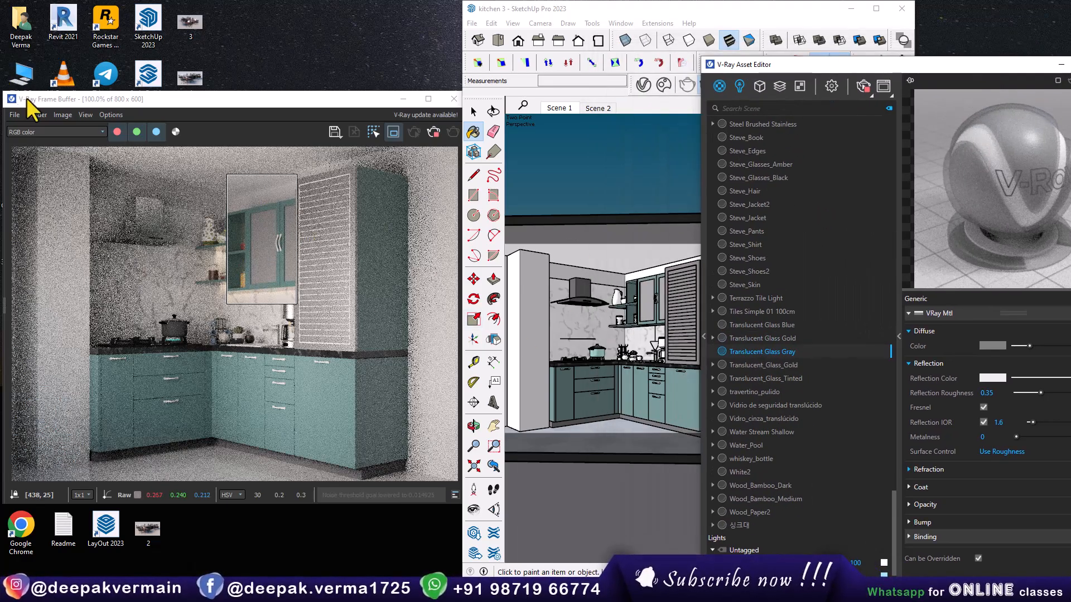
{"action": "left_click", "coordinate": [475, 132]}
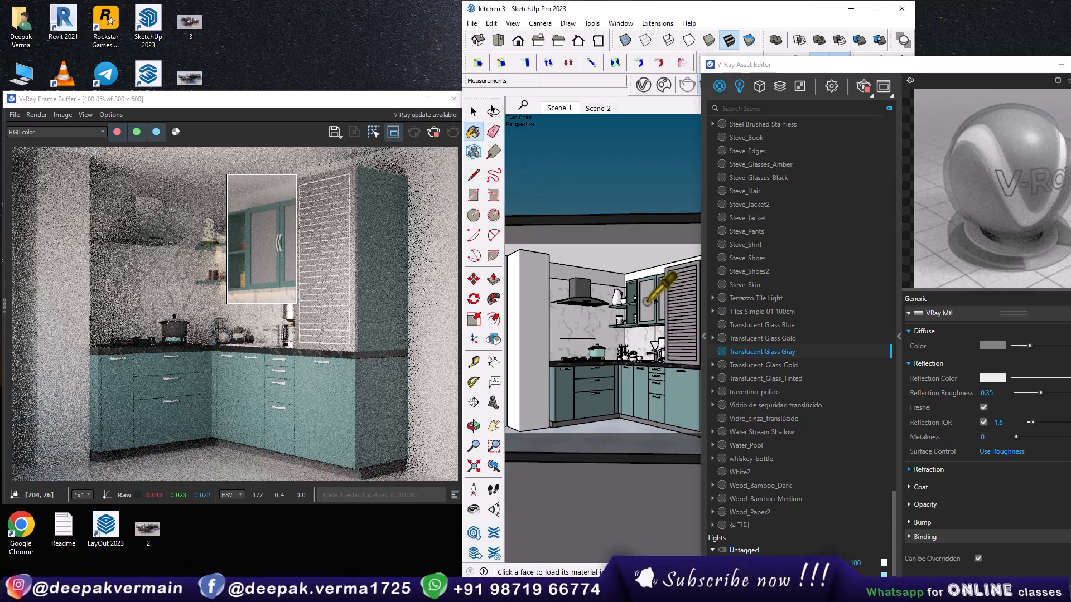
{"action": "left_click", "coordinate": [647, 297], "text": "alt"}
{"action": "left_click_drag", "start_coordinate": [799, 66], "coordinate": [537, 31]}
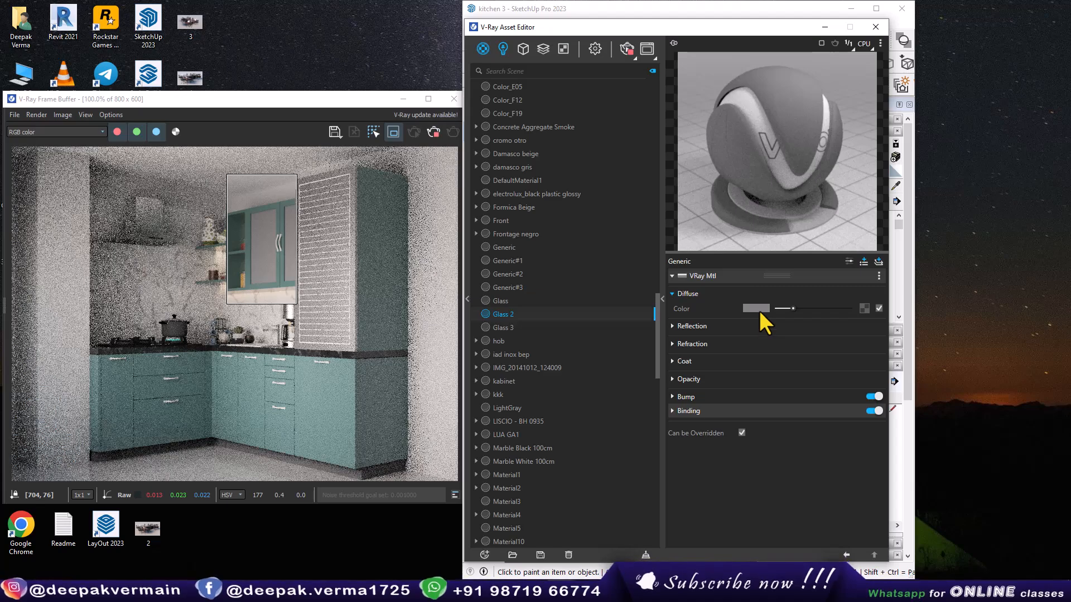
{"action": "left_click", "coordinate": [691, 326]}
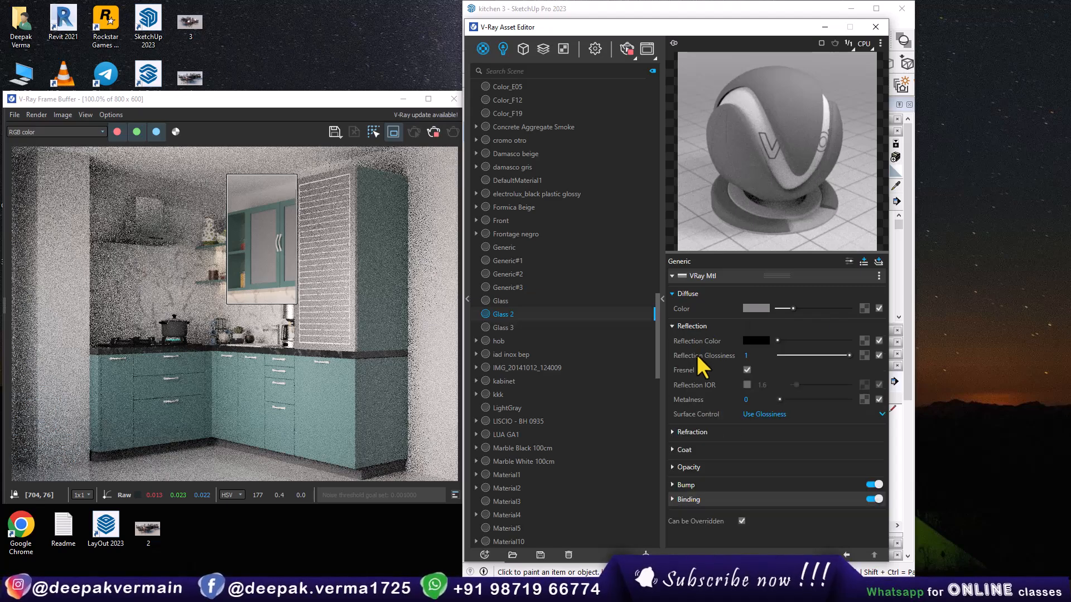
{"action": "left_click", "coordinate": [687, 433]}
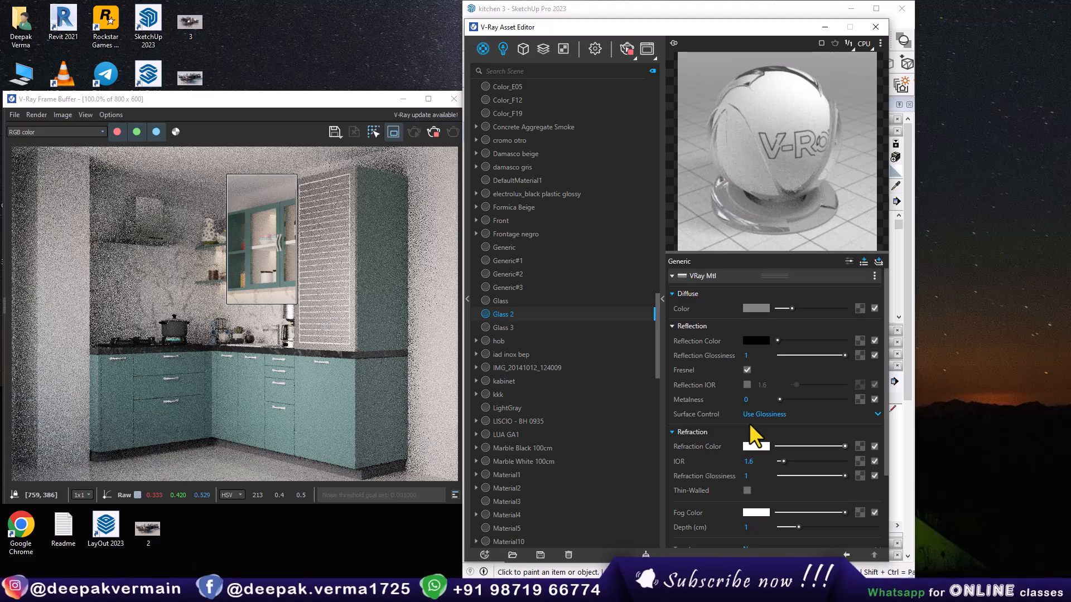
Set the Glass 2 reflection colour to white and override its reflection IOR with 3.05
{"action": "left_click_drag", "start_coordinate": [781, 340], "coordinate": [845, 340]}
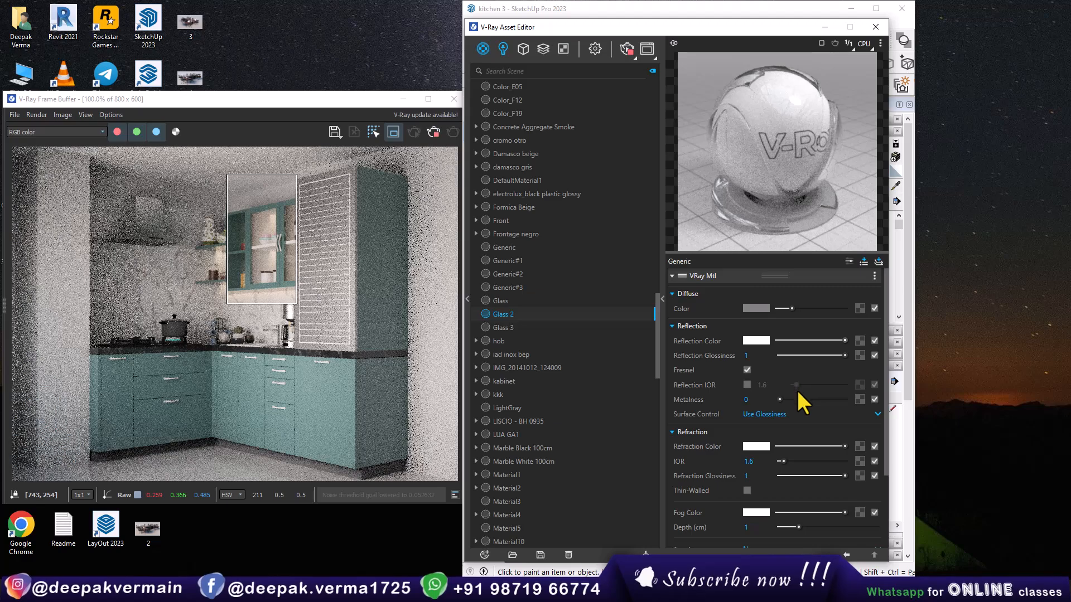
{"action": "left_click", "coordinate": [747, 385]}
{"action": "mouse_move", "coordinate": [796, 385]}
{"action": "left_mouse_down"}
{"action": "mouse_move", "coordinate": [807, 385]}
{"action": "mouse_move", "coordinate": [799, 384]}
{"action": "left_mouse_up"}
Give Glass 2 a red diffuse colour and turn off its reflection IOR override
{"action": "left_click", "coordinate": [757, 308]}
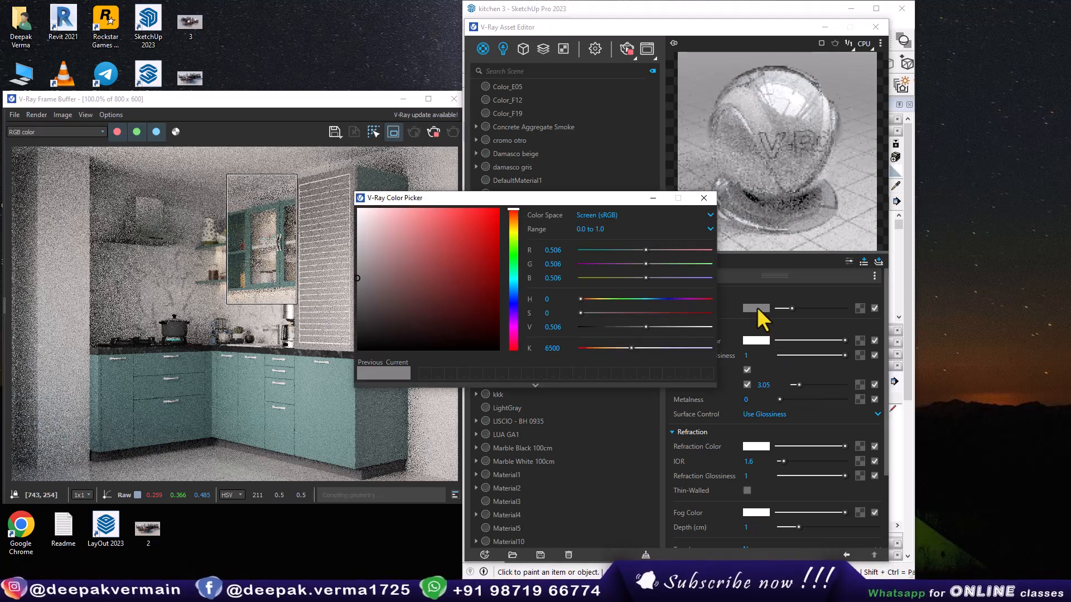
{"action": "left_click", "coordinate": [413, 209]}
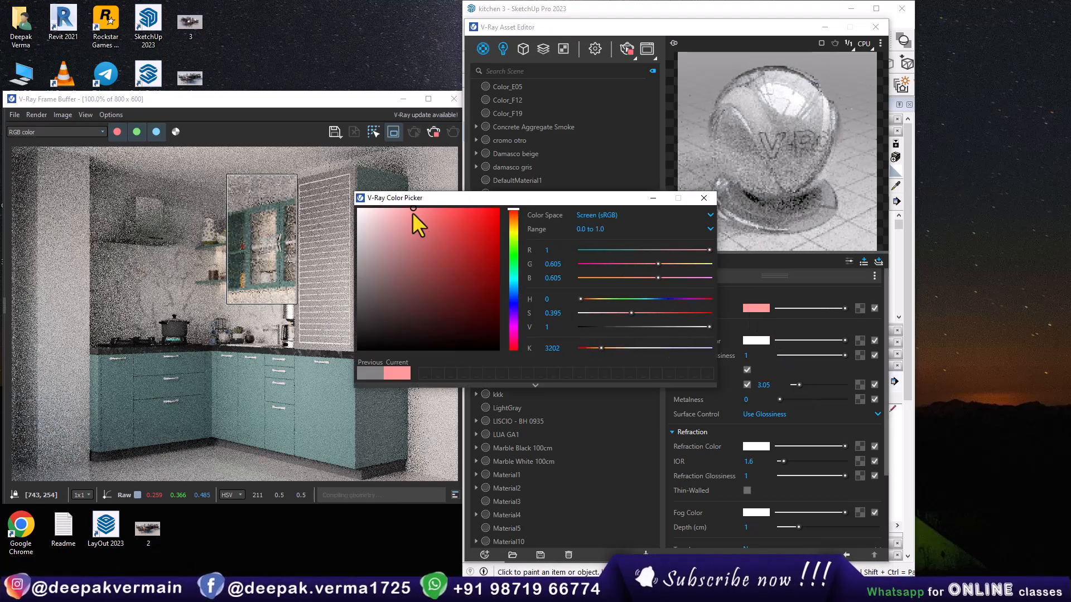
{"action": "left_click", "coordinate": [446, 233]}
{"action": "left_click", "coordinate": [703, 197]}
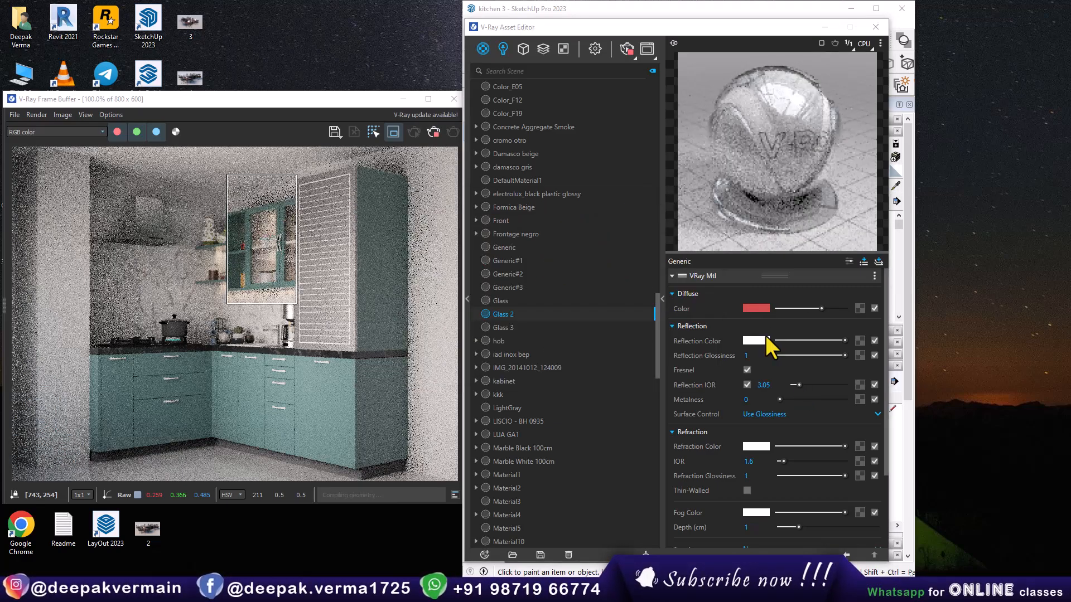
{"action": "left_click", "coordinate": [747, 384]}
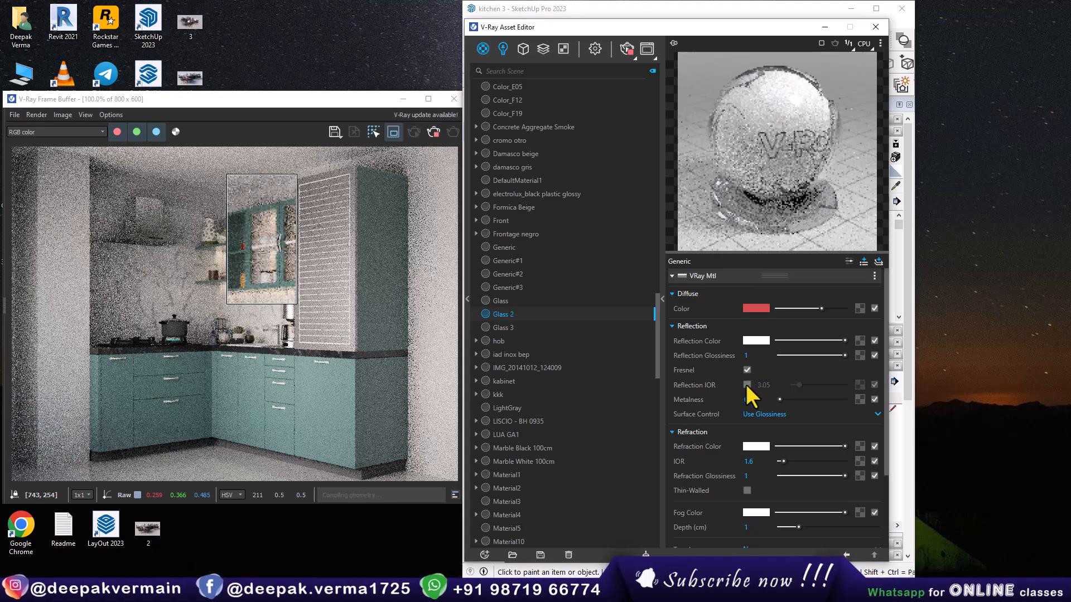
Try pink, blue and purple fog tints on Glass 2 and settle on light blue with a hue of 0.552
{"action": "left_click", "coordinate": [751, 512]}
{"action": "left_click", "coordinate": [425, 224]}
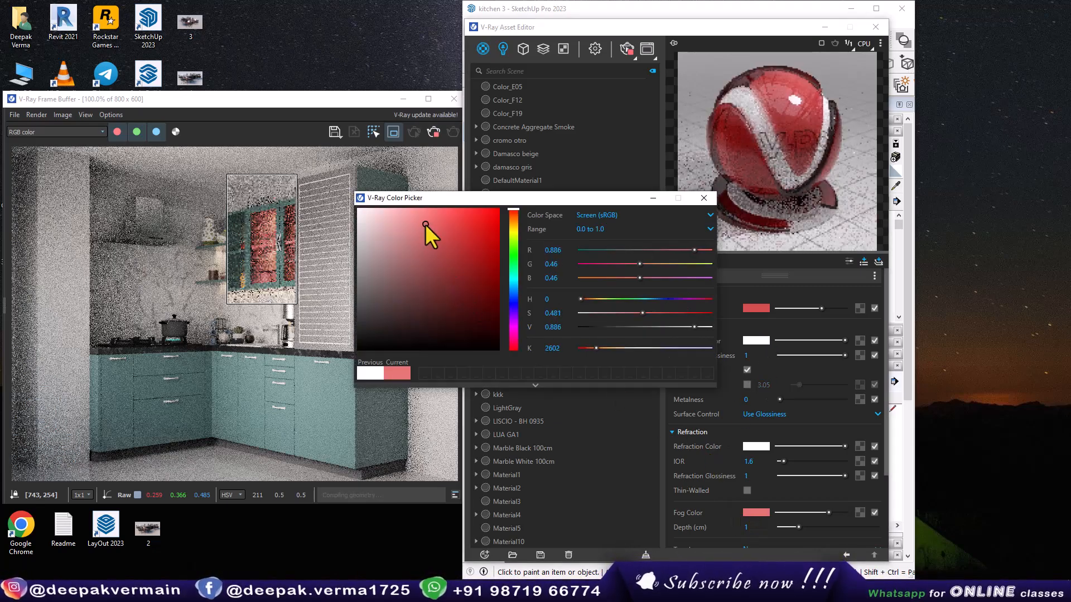
{"action": "left_click", "coordinate": [396, 215]}
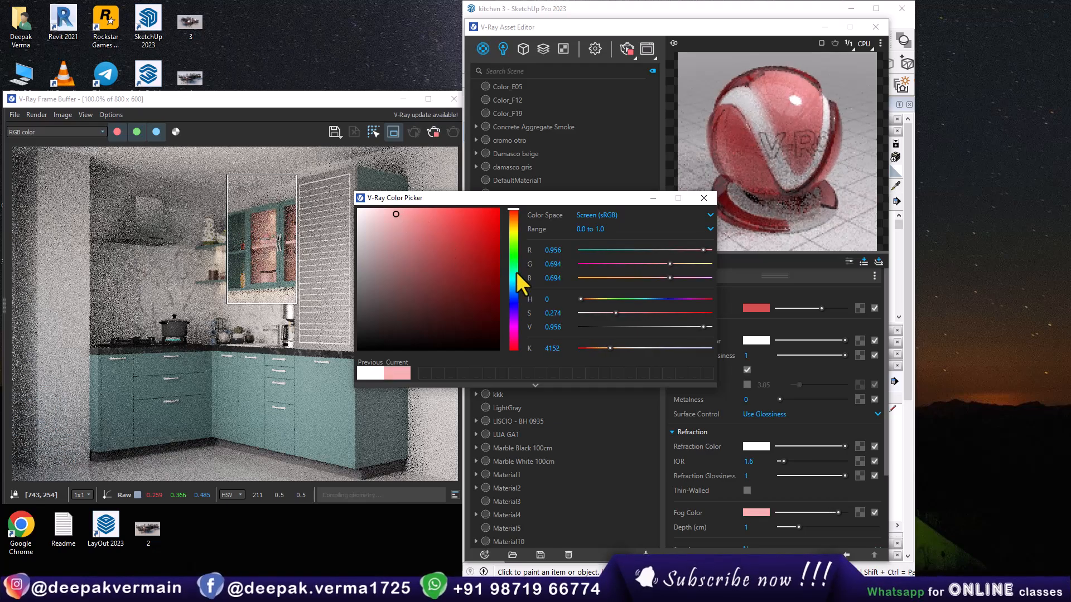
{"action": "left_click", "coordinate": [514, 288]}
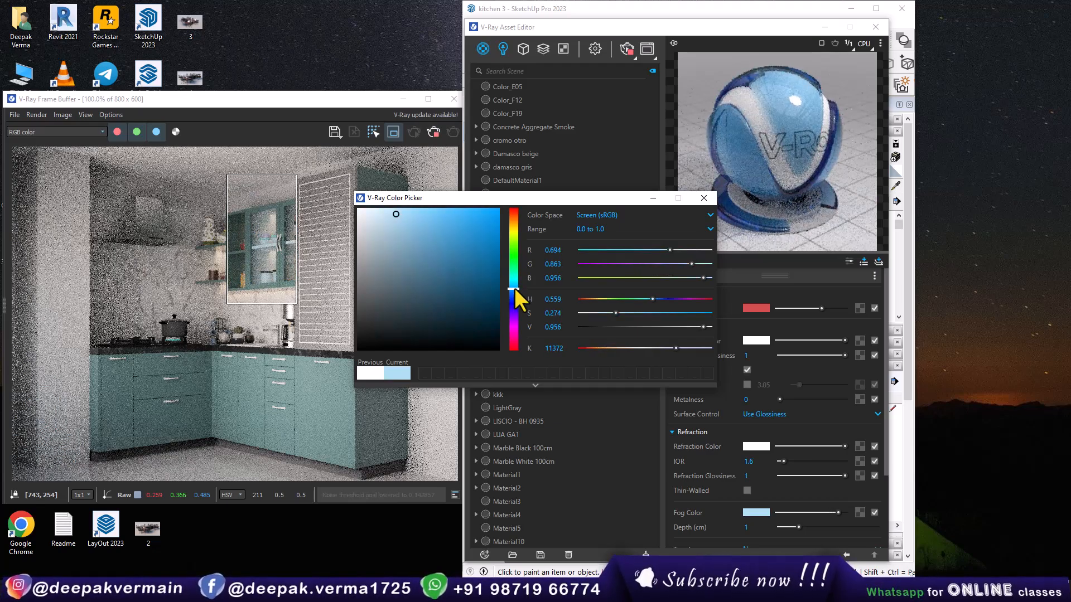
{"action": "left_click", "coordinate": [513, 323]}
{"action": "left_click", "coordinate": [513, 303]}
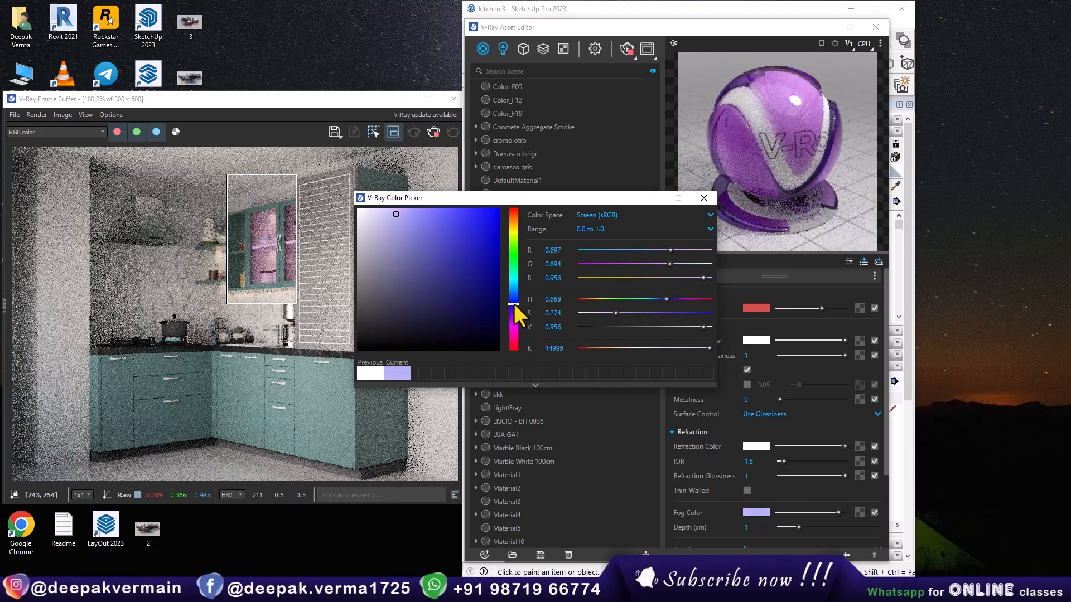
{"action": "left_click", "coordinate": [513, 287]}
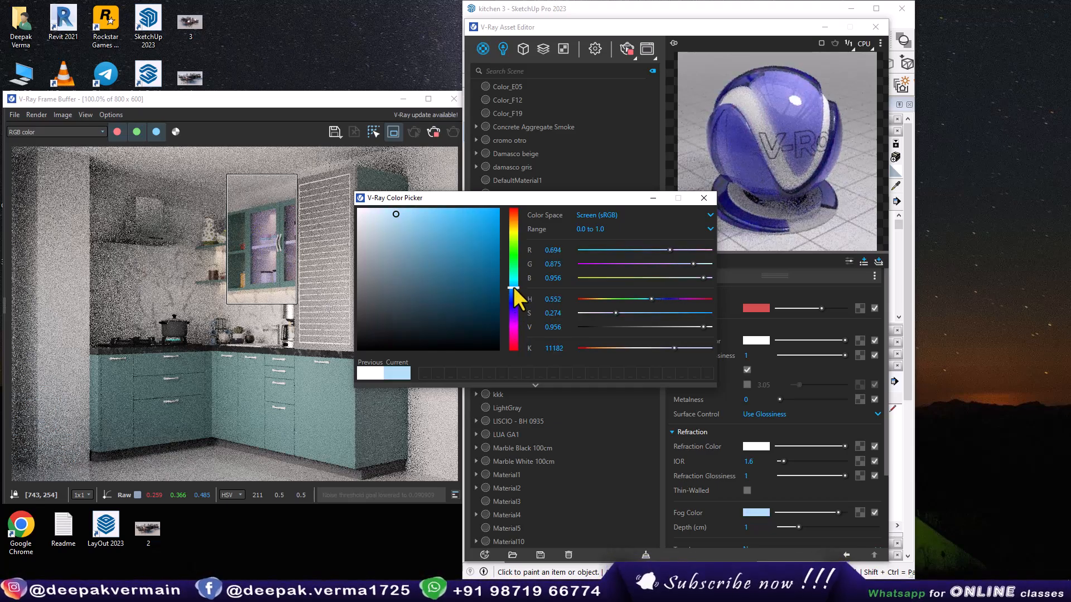
{"action": "left_click", "coordinate": [703, 199]}
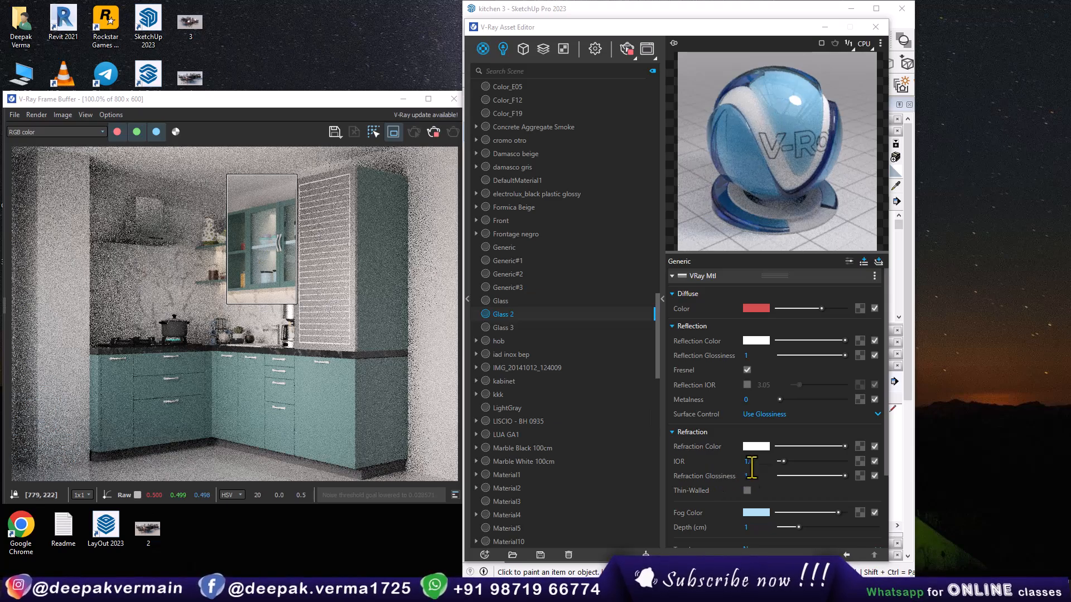
Reduce the Glass 2 fog depth to 0.615 cm and leave its refraction colour at full white
{"action": "left_click_drag", "start_coordinate": [797, 528], "coordinate": [791, 527]}
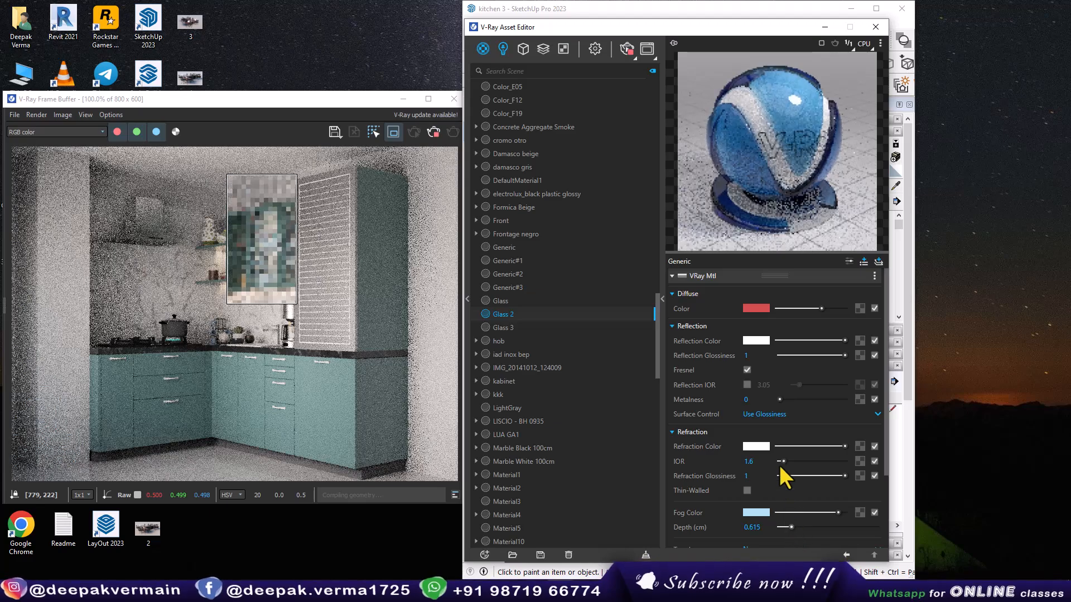
{"action": "left_click_drag", "start_coordinate": [844, 446], "coordinate": [833, 446]}
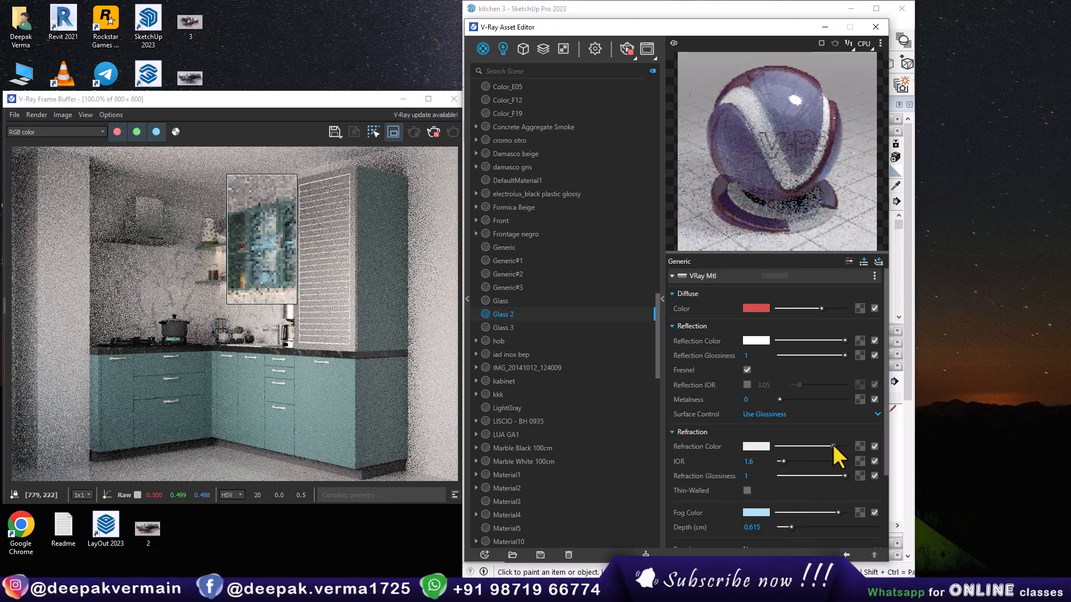
{"action": "left_click_drag", "start_coordinate": [834, 446], "coordinate": [847, 452]}
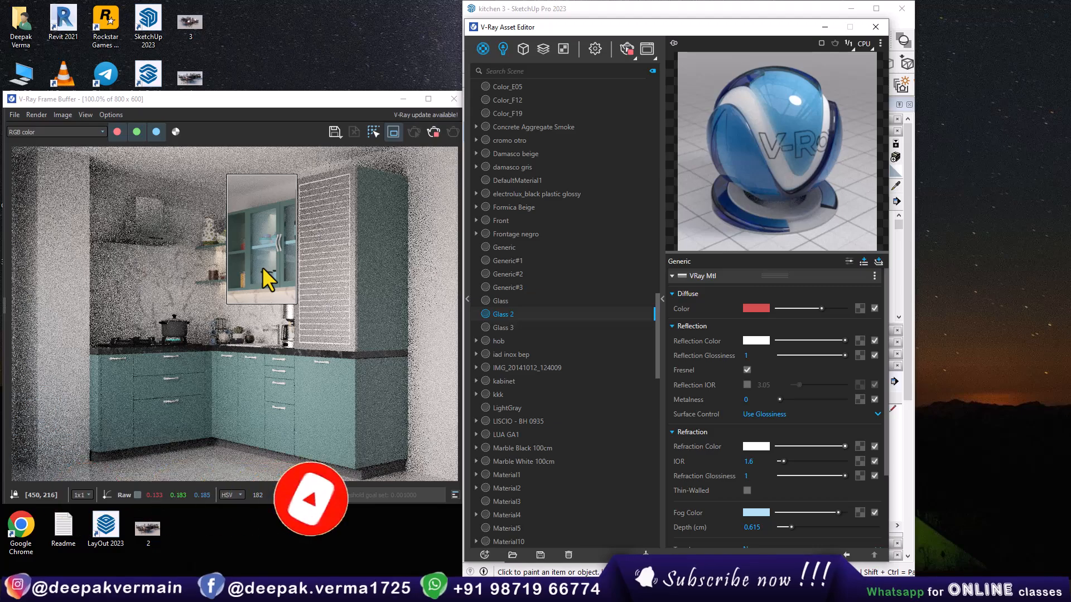
Render the whole kitchen view instead of only the cabinet region and bring up the reference kitchen photo for comparison
{"action": "left_click_drag", "start_coordinate": [558, 32], "coordinate": [649, 36]}
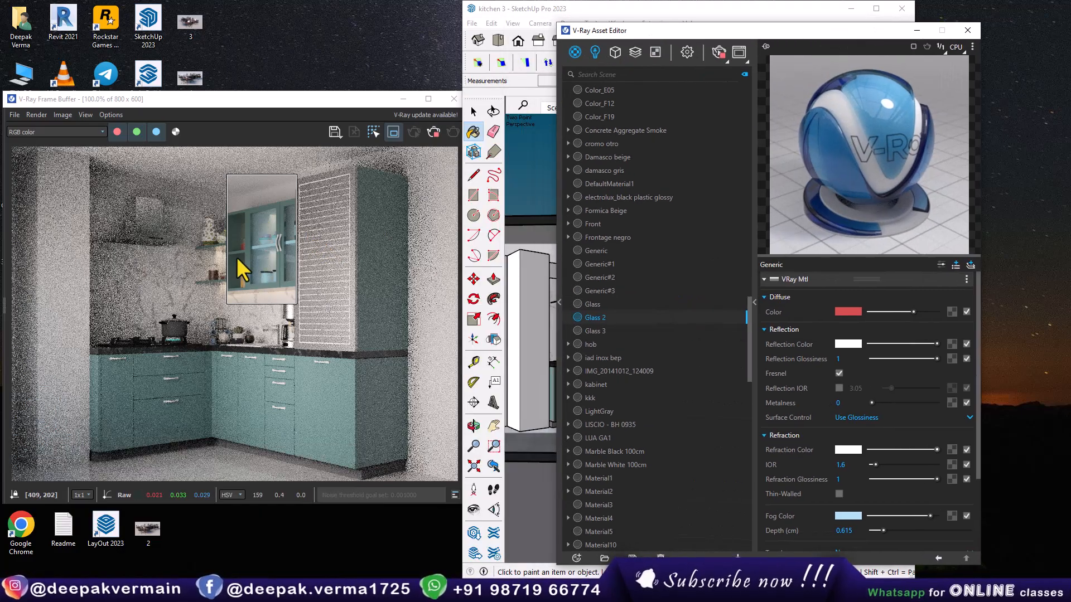
{"action": "left_click", "coordinate": [434, 133]}
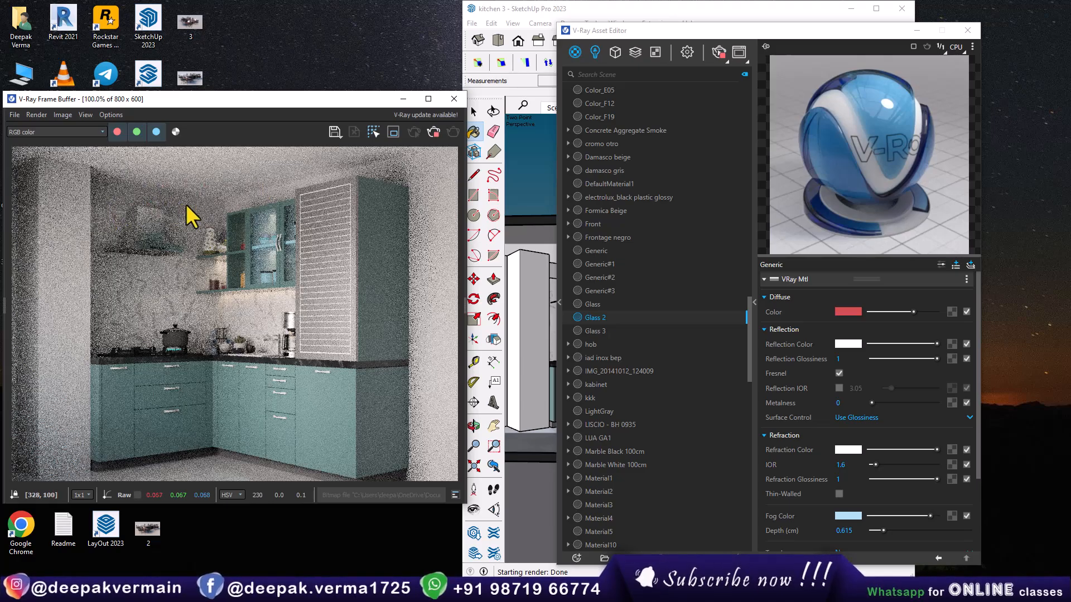
{"action": "left_click", "coordinate": [557, 591]}
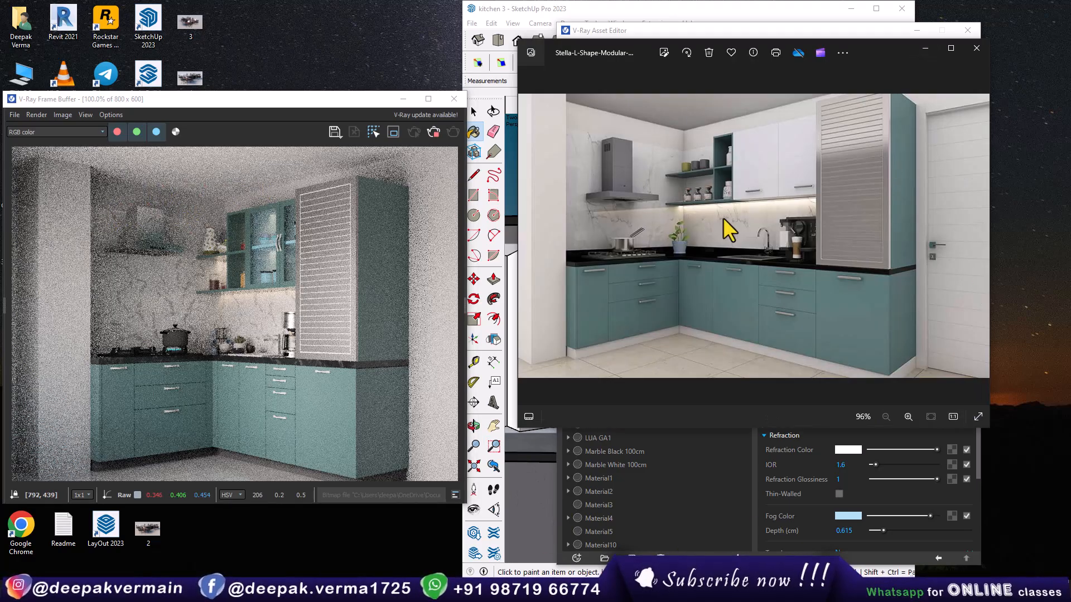
Stop the interactive render, close the frame buffer and maximise the SketchUp window with the Asset Editor out of the way
{"action": "left_click", "coordinate": [916, 31]}
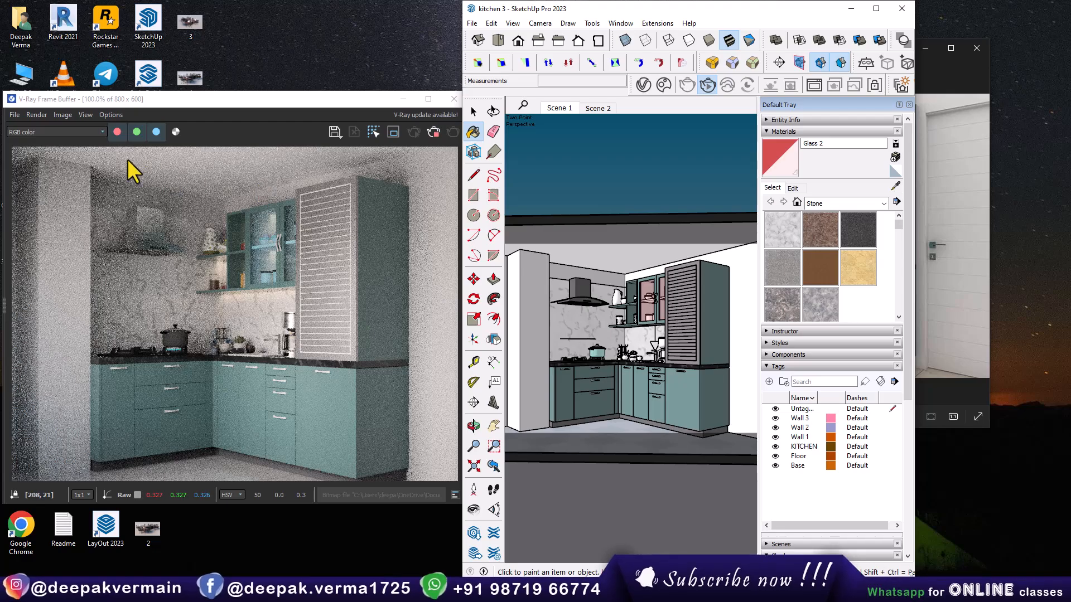
{"action": "left_click", "coordinate": [439, 133]}
{"action": "left_click", "coordinate": [454, 100]}
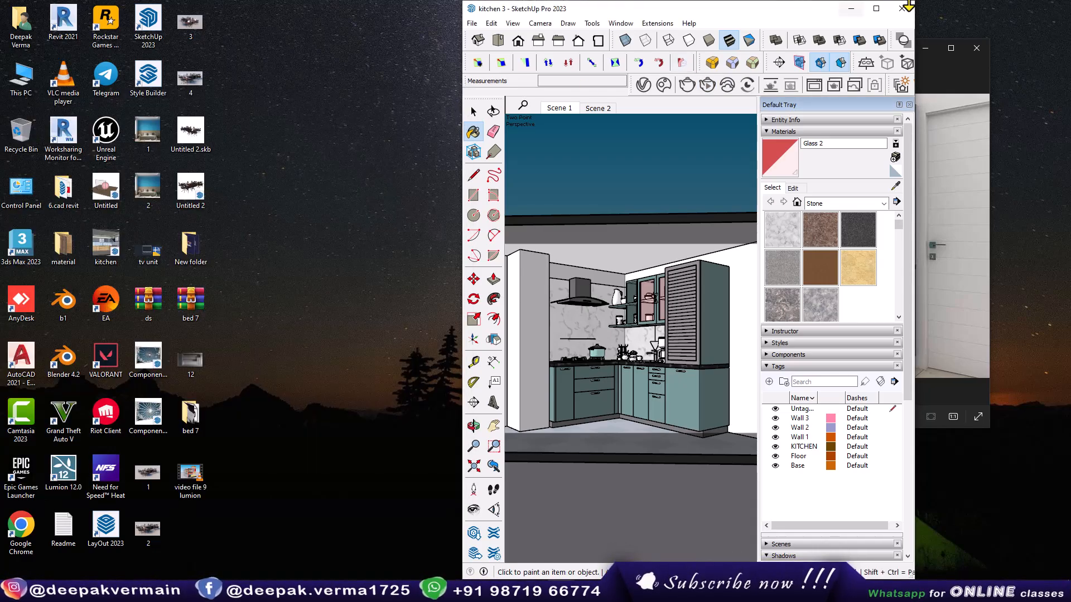
{"action": "left_click", "coordinate": [876, 8]}
Turn off the active section cut and hide the outer wall that blocks the view into the kitchen
{"action": "scroll", "coordinate": [441, 229], "scroll_direction": "down", "scroll_amount": 5}
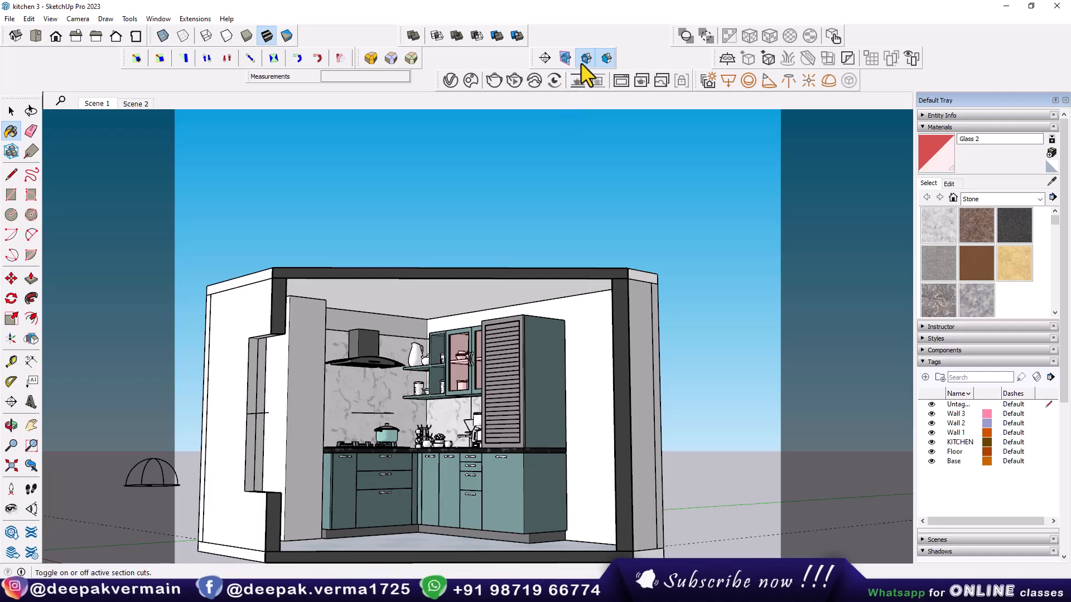
{"action": "left_click", "coordinate": [581, 62]}
{"action": "middle_click_drag", "start_coordinate": [509, 321], "coordinate": [509, 337]}
{"action": "key", "text": "space"}
{"action": "left_click", "coordinate": [489, 326]}
{"action": "right_click", "coordinate": [490, 326]}
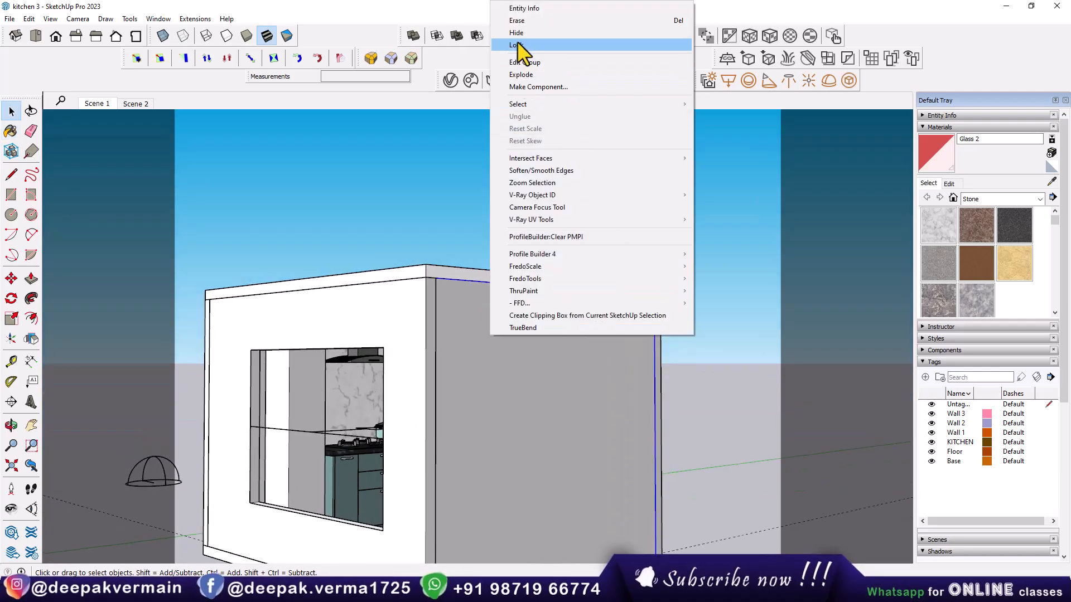
{"action": "left_click", "coordinate": [553, 32]}
Draw a V-Ray rectangle light about 140 by 71.5 across the kitchen just below the ceiling
{"action": "middle_click_drag", "start_coordinate": [560, 366], "coordinate": [335, 340]}
{"action": "scroll", "coordinate": [363, 334], "scroll_direction": "up", "scroll_amount": 2}
{"action": "left_click", "coordinate": [735, 77]}
{"action": "left_click", "coordinate": [350, 325]}
{"action": "left_click", "coordinate": [588, 225]}
{"action": "mouse_move", "coordinate": [474, 265]}
{"action": "middle_mouse_down"}
{"action": "mouse_move", "coordinate": [527, 344]}
{"action": "mouse_move", "coordinate": [484, 275]}
{"action": "middle_mouse_up"}
{"action": "scroll", "coordinate": [479, 282], "scroll_direction": "up", "scroll_amount": 4}
Make the new ceiling rectangle light invisible and set its directionality to 0.3
{"action": "left_click", "coordinate": [450, 80]}
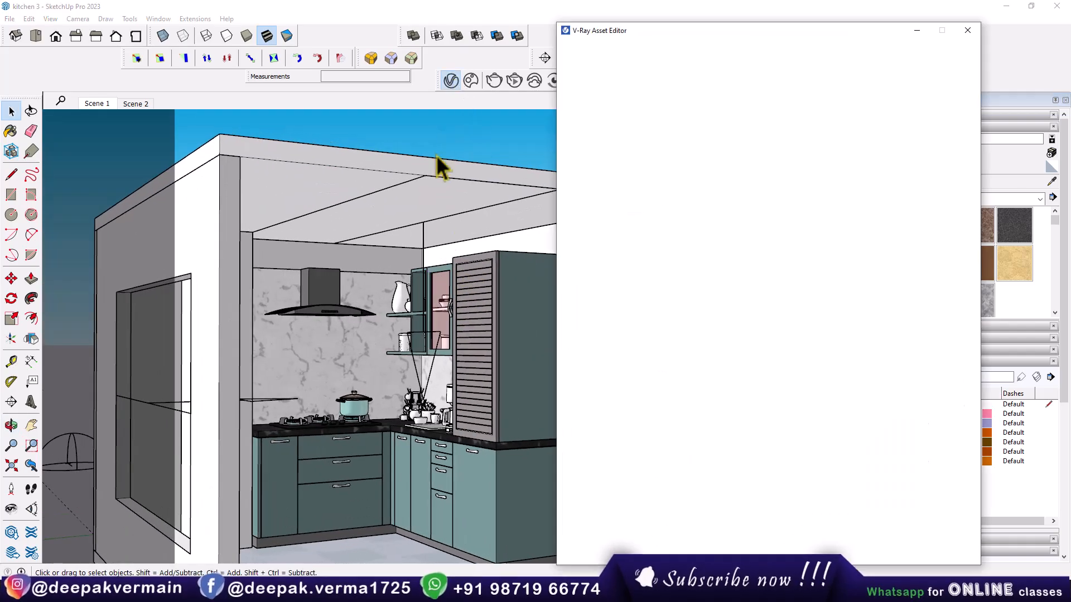
{"action": "left_click", "coordinate": [425, 223]}
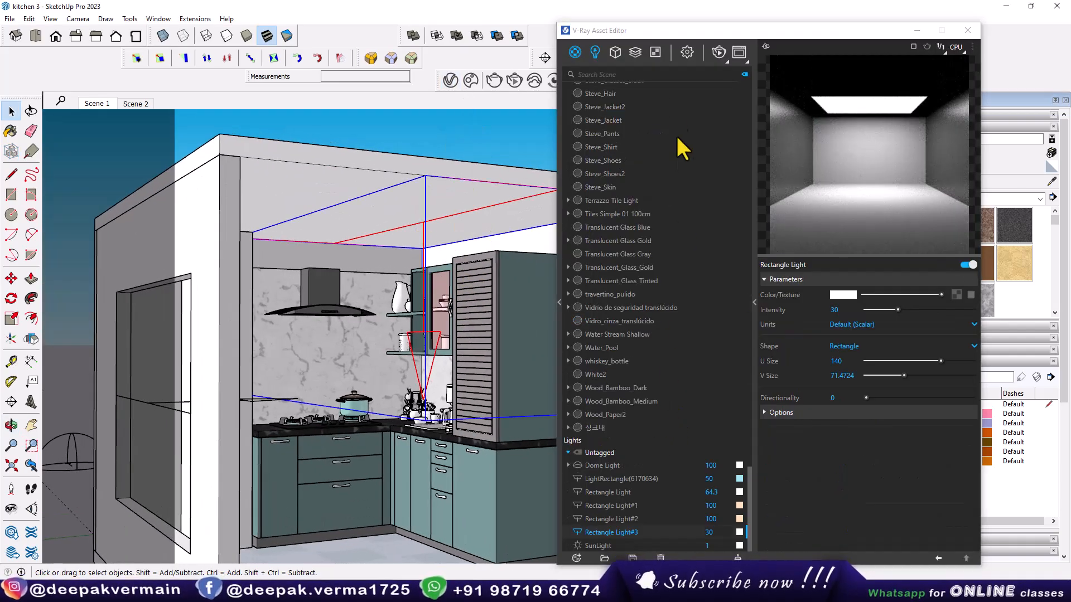
{"action": "left_click", "coordinate": [595, 52]}
{"action": "left_click", "coordinate": [780, 413]}
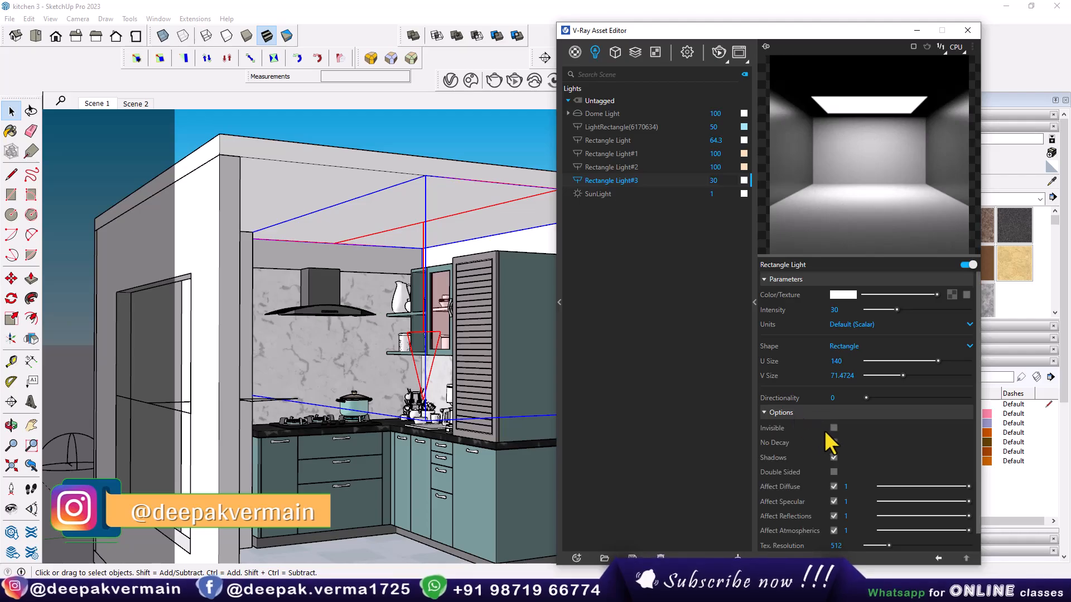
{"action": "left_click", "coordinate": [833, 429]}
{"action": "left_click_drag", "start_coordinate": [838, 403], "coordinate": [813, 403]}
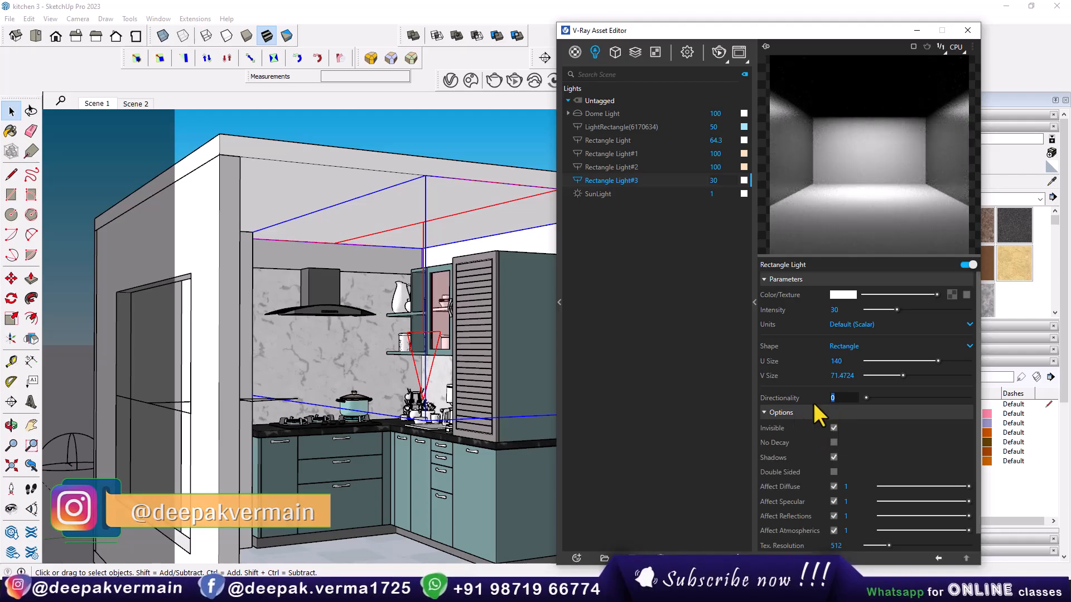
{"action": "type", "text": ".3"}
{"action": "key", "text": "Return"}
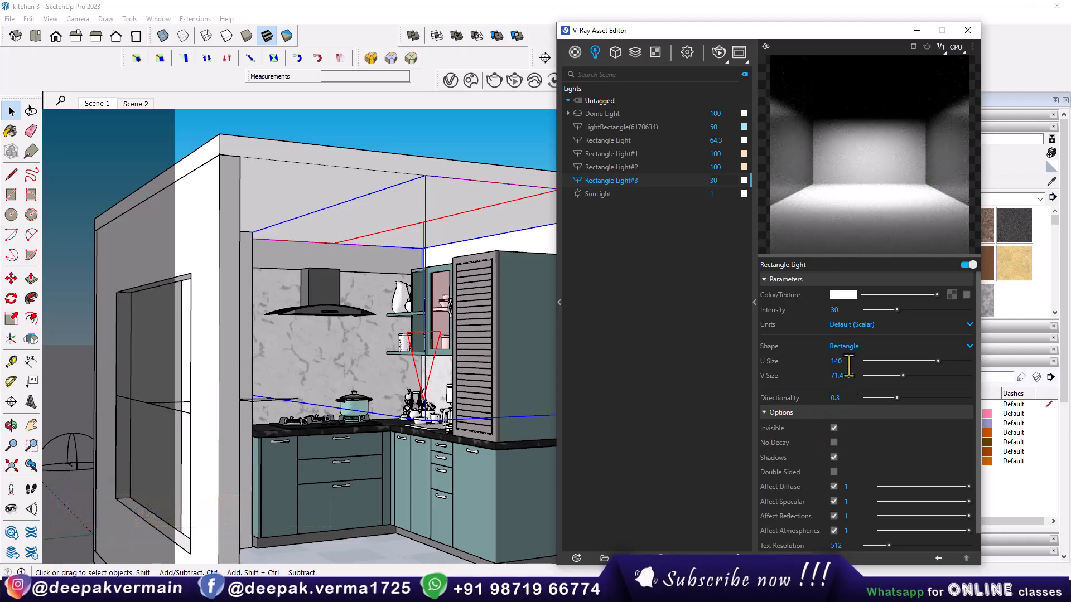
Start an interactive render of the kitchen from Scene 1 with its section cut active
{"action": "scroll", "coordinate": [445, 339], "scroll_direction": "up", "scroll_amount": 3}
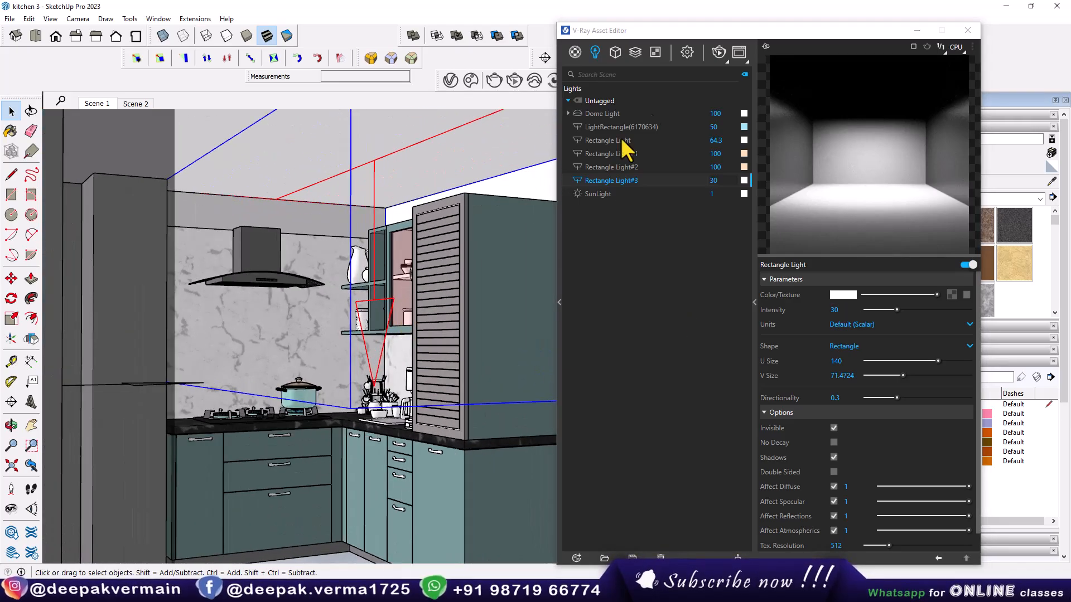
{"action": "left_click", "coordinate": [718, 53]}
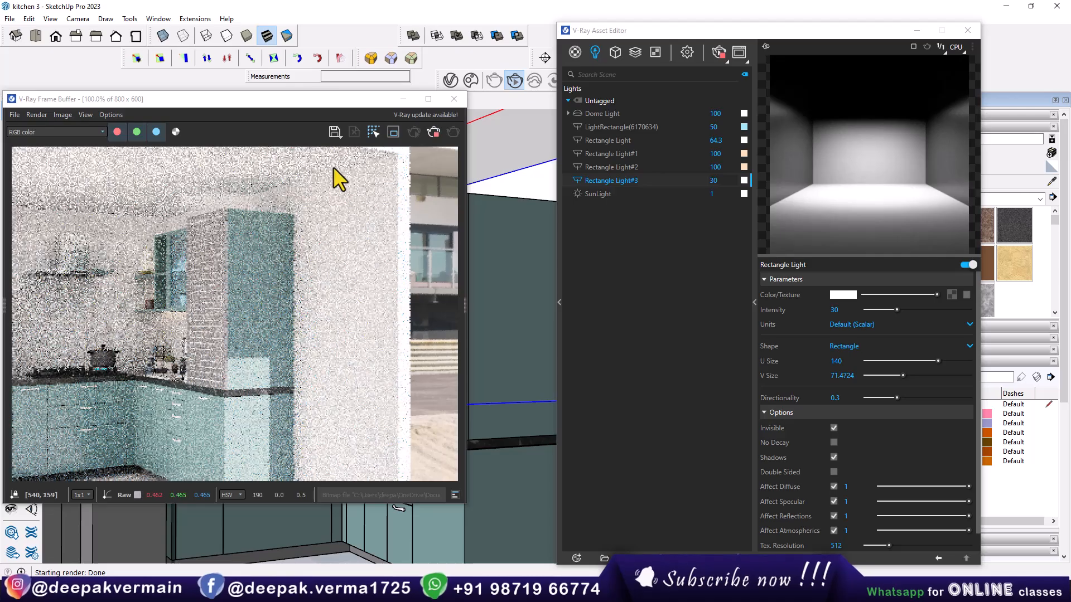
{"action": "left_click_drag", "start_coordinate": [319, 100], "coordinate": [293, 153]}
{"action": "left_click", "coordinate": [94, 105]}
{"action": "left_click_drag", "start_coordinate": [614, 31], "coordinate": [687, 95]}
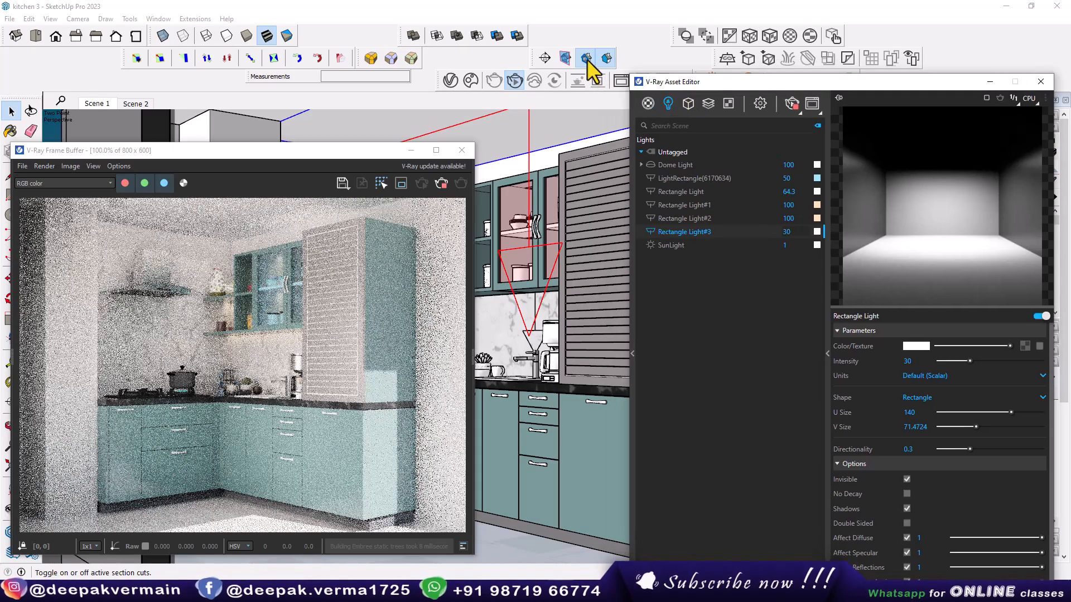
{"action": "left_click", "coordinate": [586, 58]}
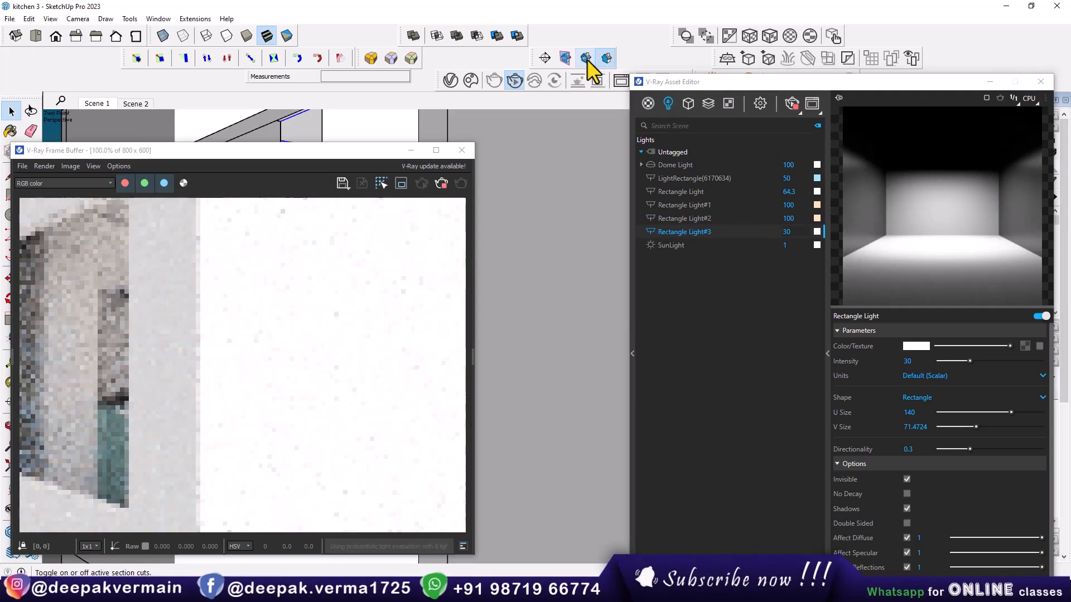
{"action": "left_click", "coordinate": [587, 58]}
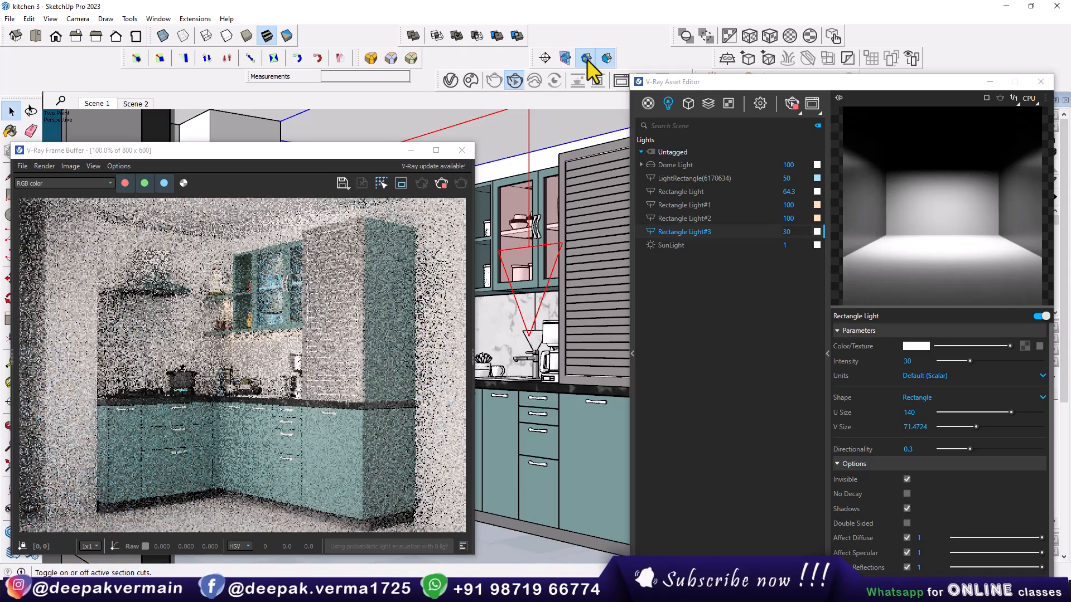
Place the frame buffer and Asset Editor side by side and lower the ceiling rectangle light's intensity to 11.4
{"action": "left_click_drag", "start_coordinate": [326, 155], "coordinate": [349, 116]}
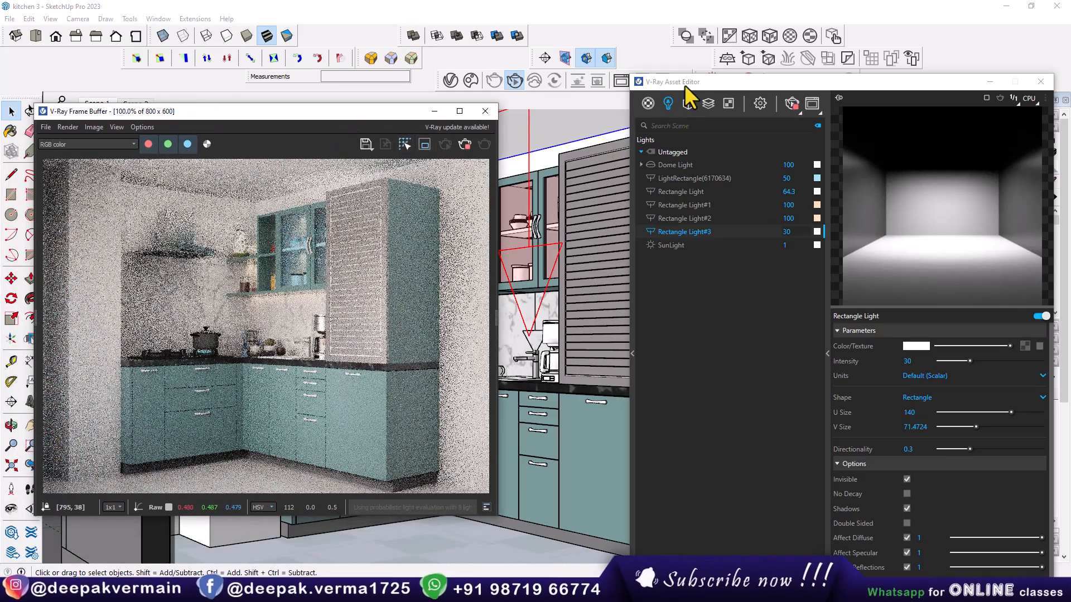
{"action": "left_click_drag", "start_coordinate": [685, 82], "coordinate": [609, 70]}
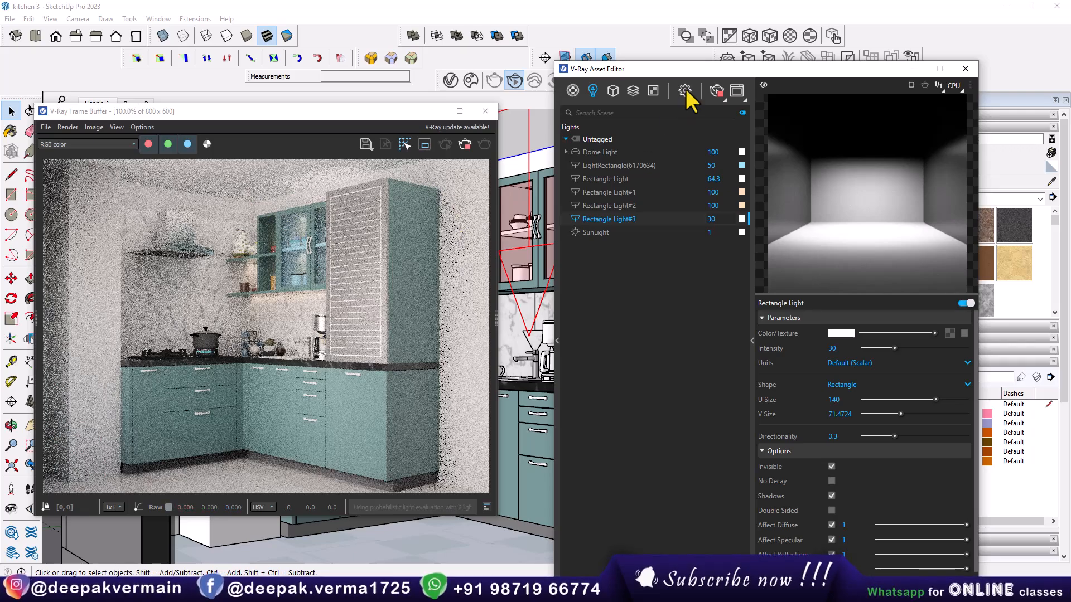
{"action": "left_click_drag", "start_coordinate": [697, 68], "coordinate": [669, 63]}
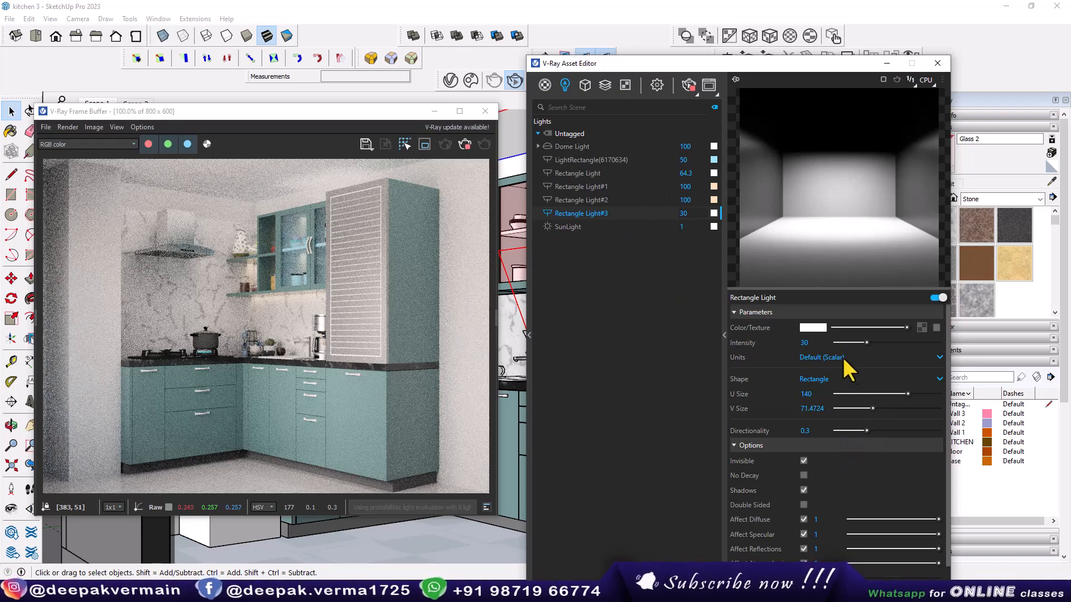
{"action": "left_click_drag", "start_coordinate": [865, 342], "coordinate": [848, 339]}
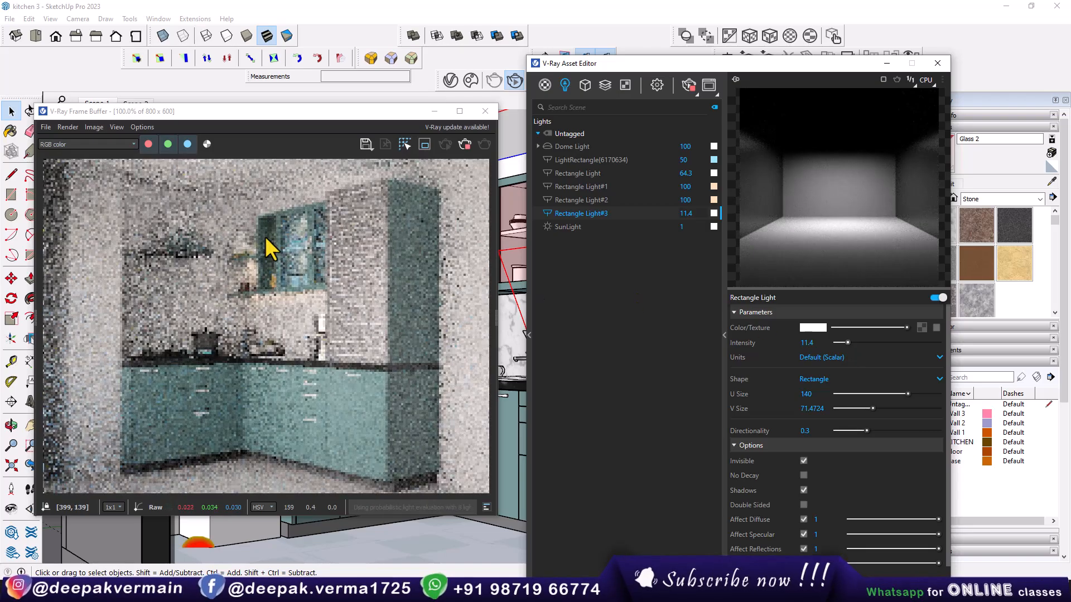
Limit the interactive render to a region across the upper kitchen and raise the ceiling rectangle light's directionality to 0.37
{"action": "left_click", "coordinate": [424, 144]}
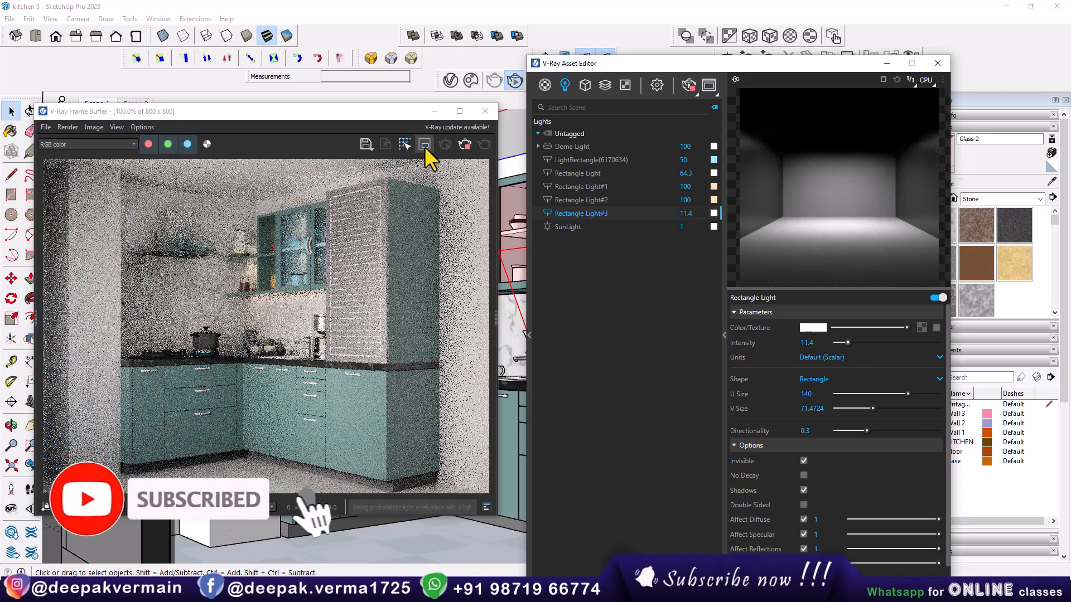
{"action": "left_click_drag", "start_coordinate": [478, 244], "coordinate": [35, 144]}
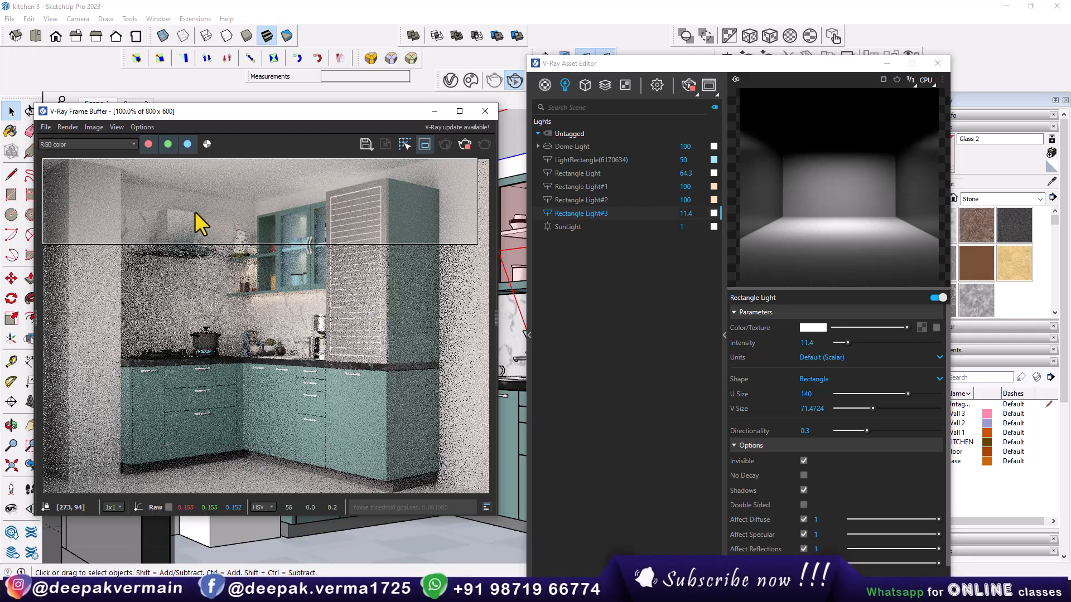
{"action": "left_click_drag", "start_coordinate": [579, 65], "coordinate": [609, 53]}
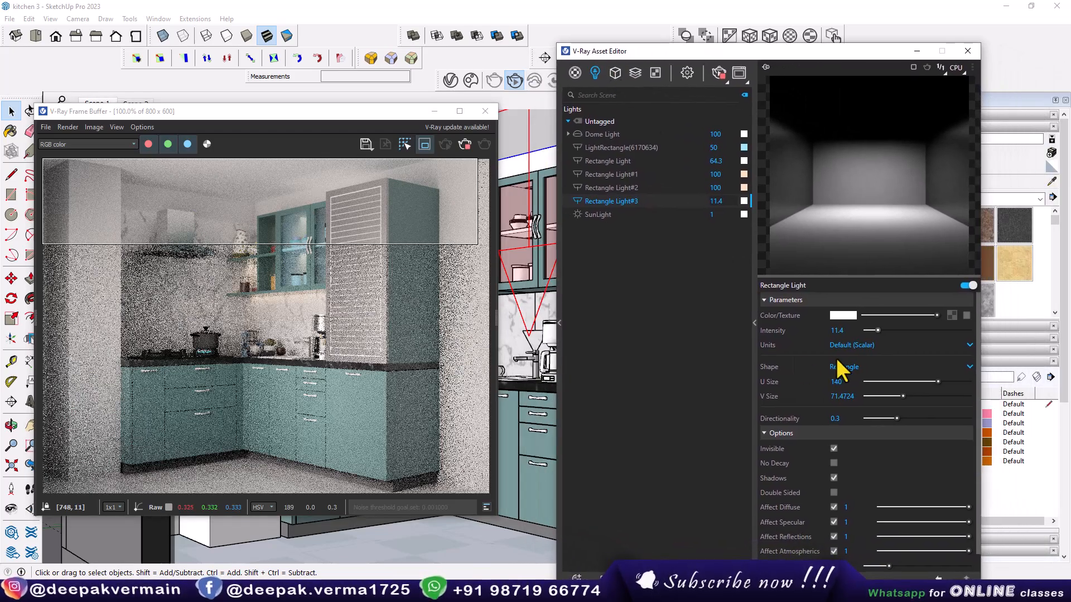
{"action": "left_click_drag", "start_coordinate": [895, 420], "coordinate": [903, 420]}
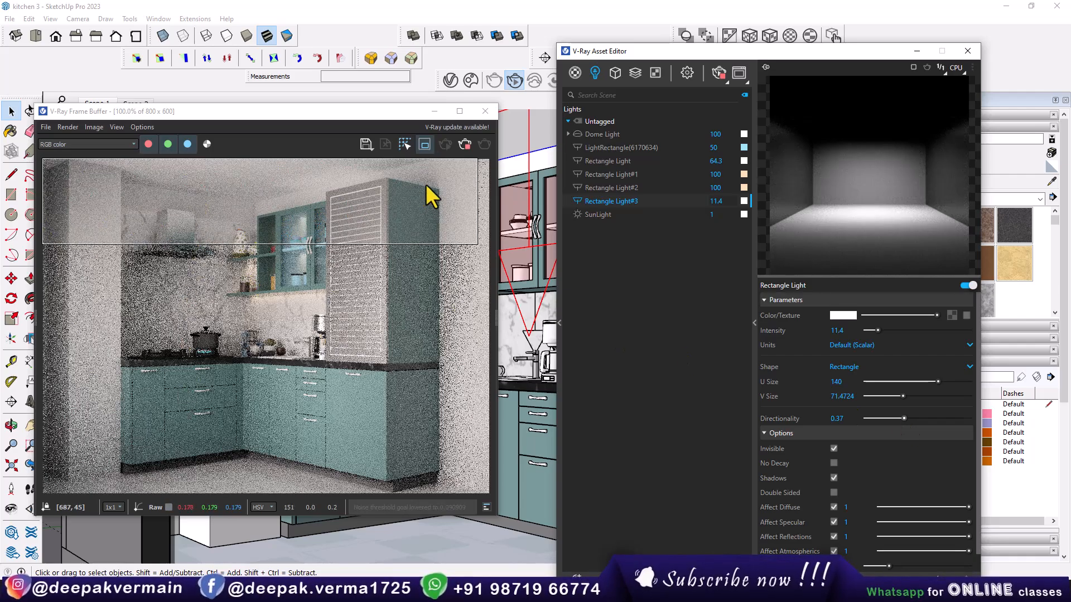
Move the frame buffer and Asset Editor apart, turn off region rendering and stop the interactive render
{"action": "left_click_drag", "start_coordinate": [278, 112], "coordinate": [306, 92]}
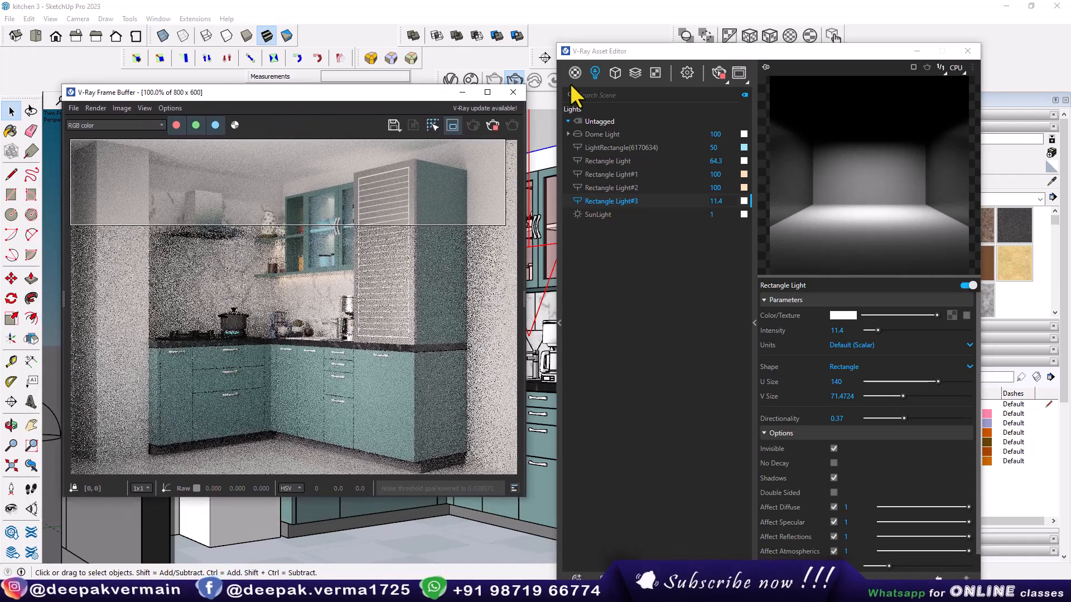
{"action": "left_click_drag", "start_coordinate": [587, 53], "coordinate": [687, 57]}
{"action": "left_click", "coordinate": [452, 125]}
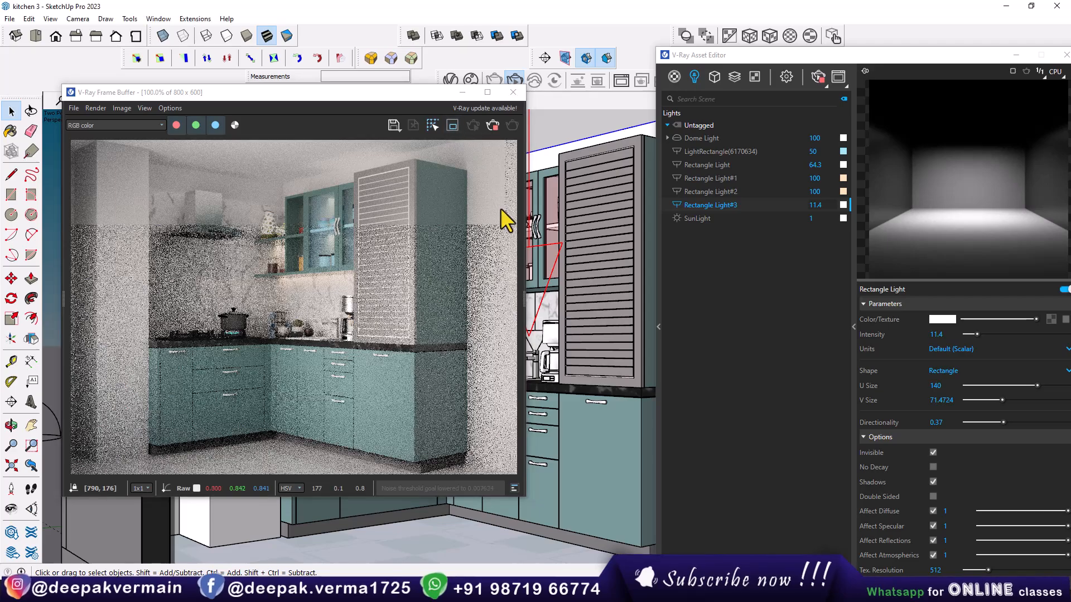
{"action": "left_click", "coordinate": [493, 125]}
Sample the material of a base cabinet handle so that chrom1 is selected in the V-Ray materials list
{"action": "left_click", "coordinate": [11, 131]}
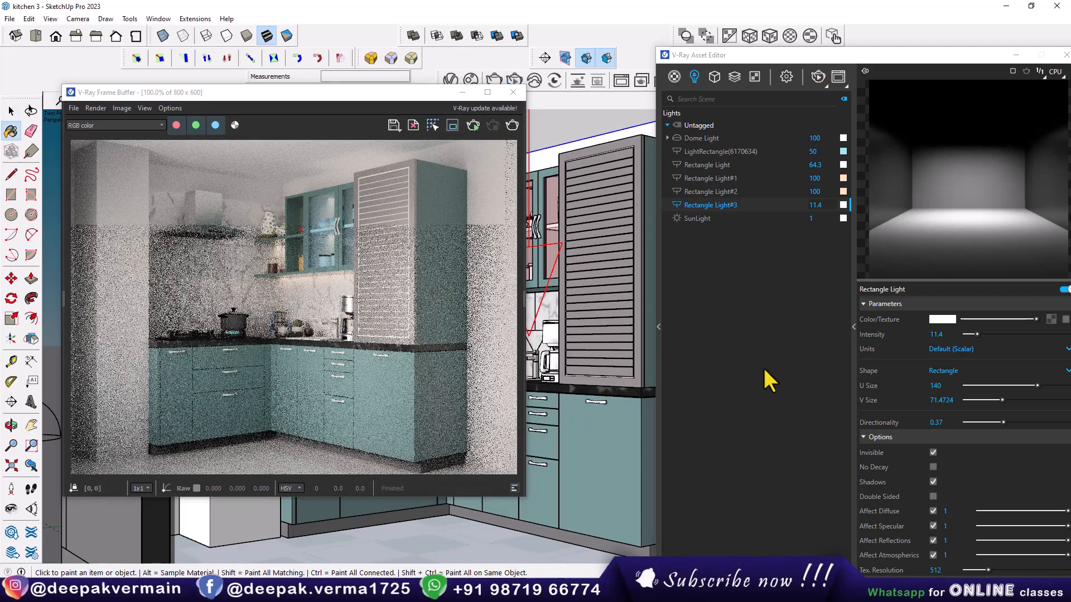
{"action": "left_click_drag", "start_coordinate": [758, 59], "coordinate": [745, 57]}
{"action": "left_click", "coordinate": [661, 74]}
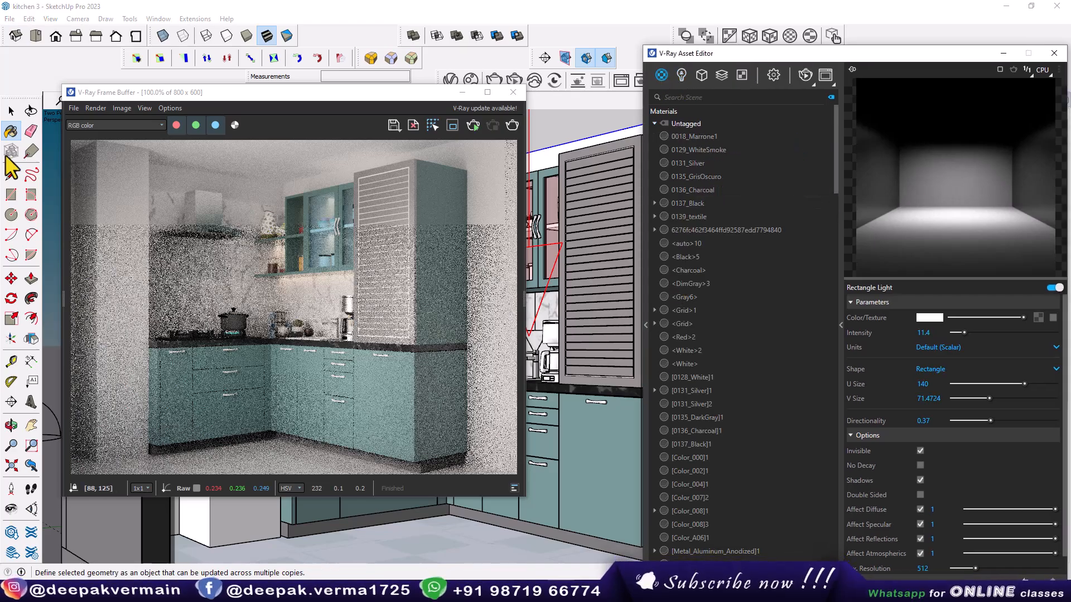
{"action": "key", "text": "alt"}
{"action": "left_click", "coordinate": [602, 402], "text": "alt"}
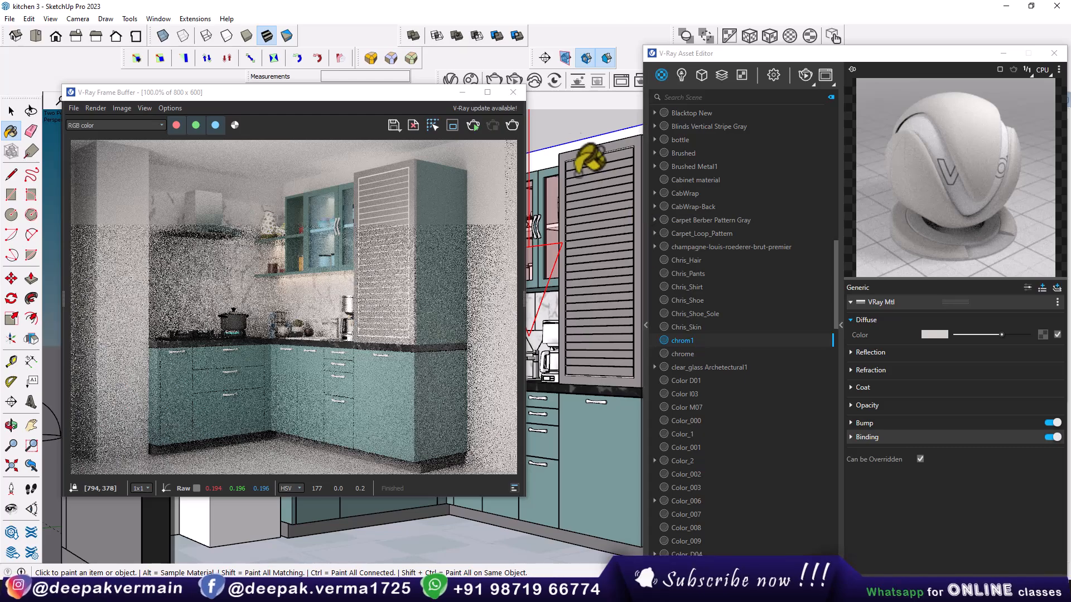
Search Chaos Cosmos for chrome, import Chrome Satin Fingerprints 15cm and mark it as the replacement material
{"action": "left_click", "coordinate": [470, 80]}
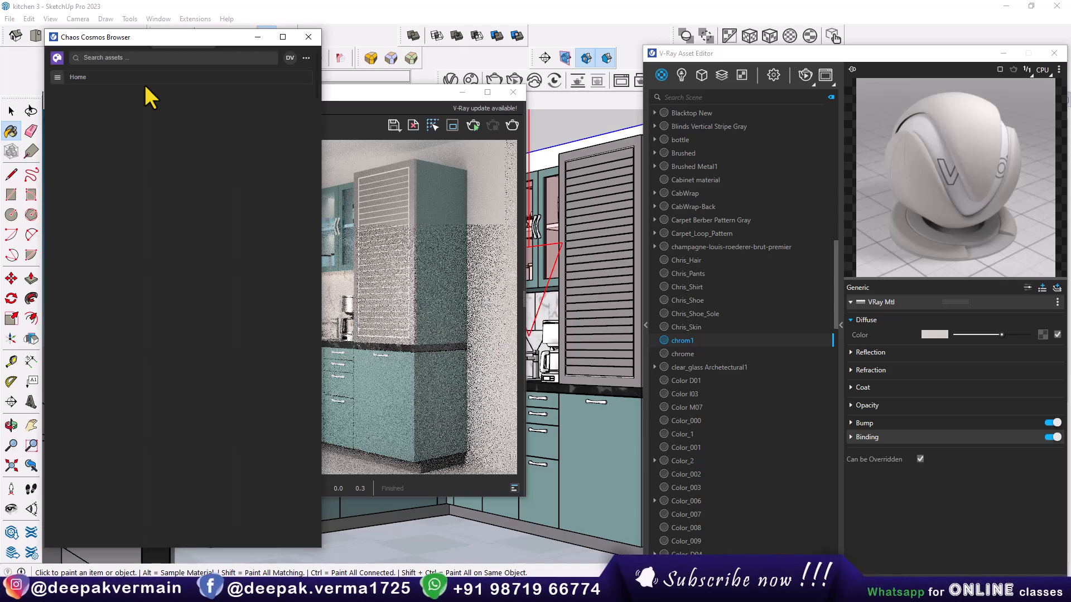
{"action": "type", "text": "chrome"}
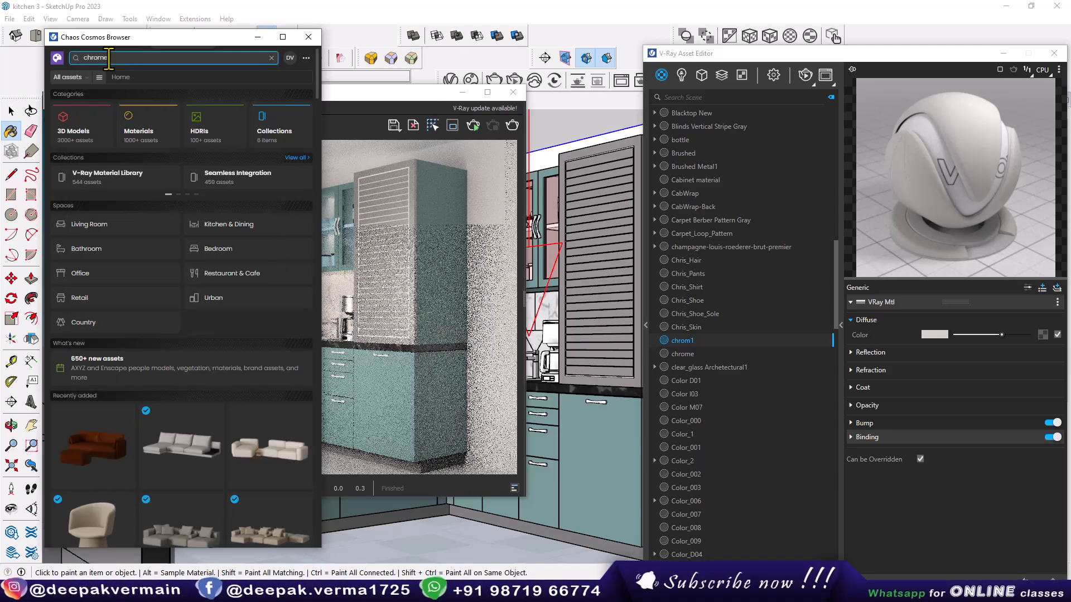
{"action": "key", "text": "Return"}
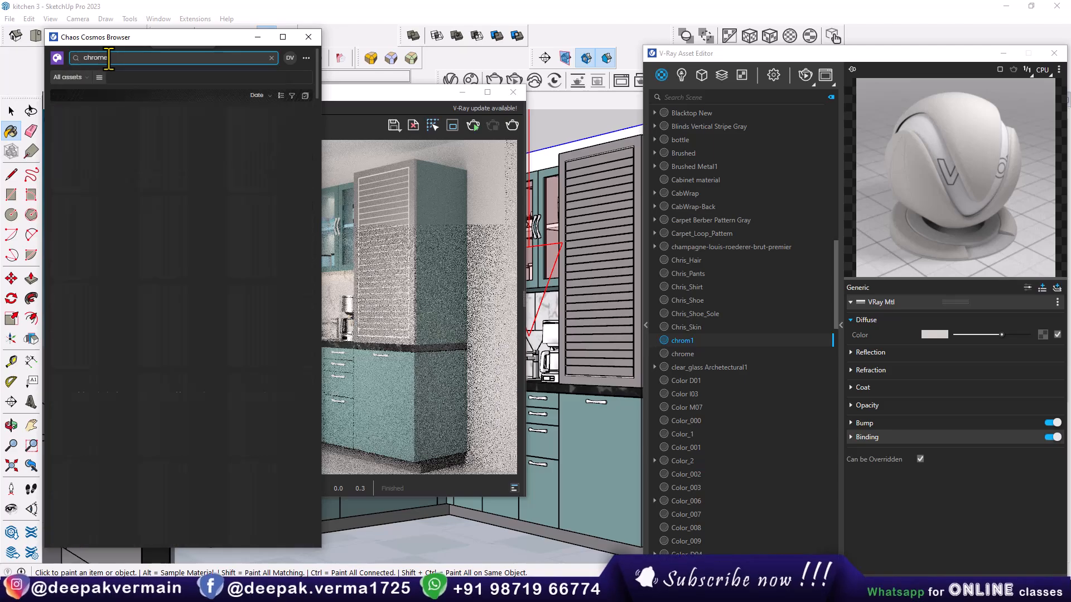
{"action": "left_click", "coordinate": [113, 117]}
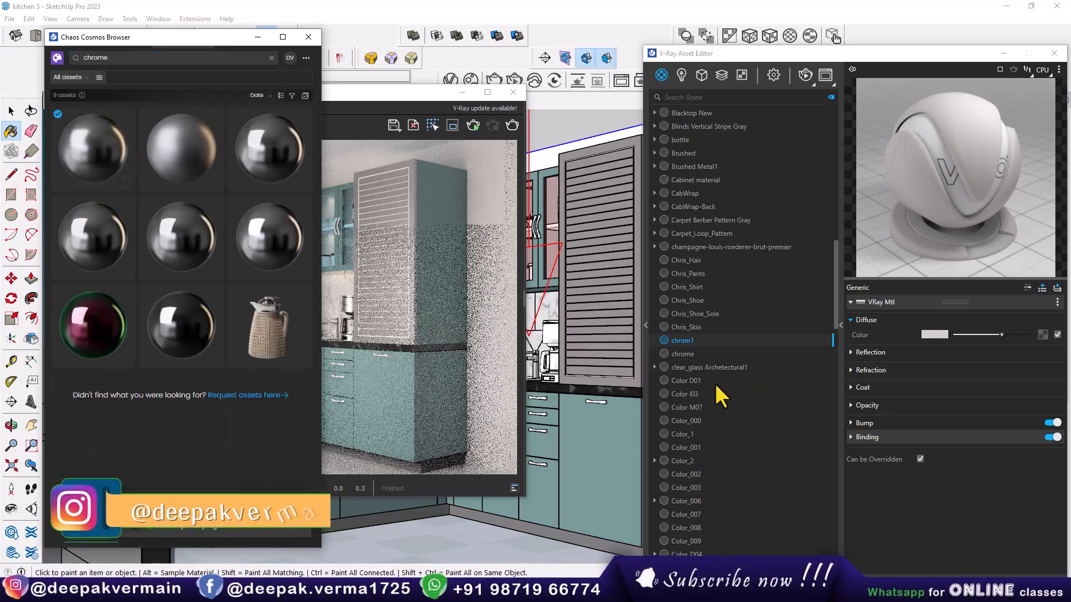
{"action": "right_click", "coordinate": [705, 371]}
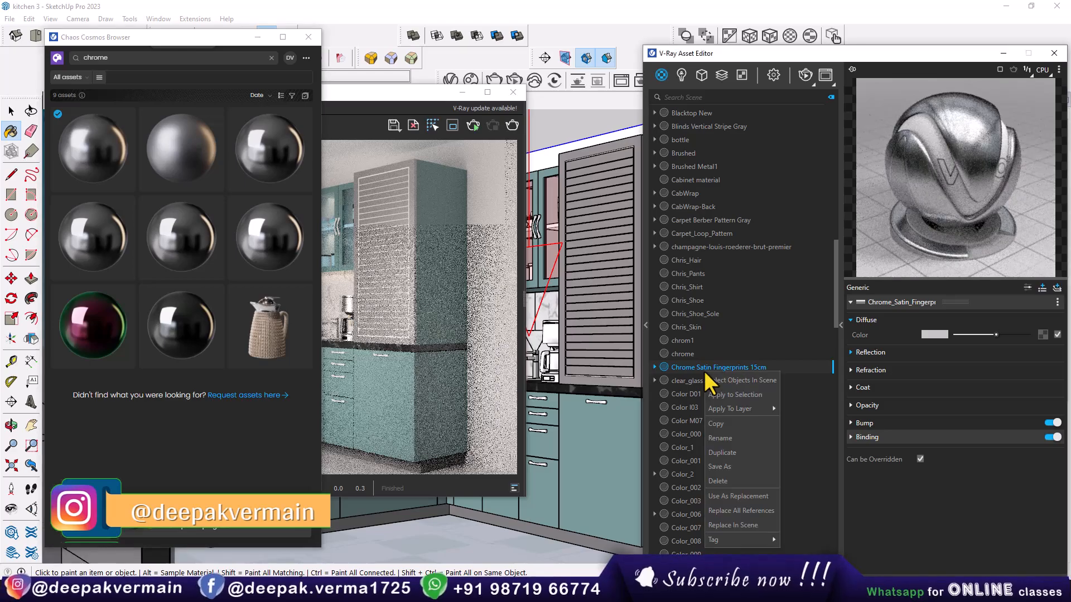
{"action": "left_click", "coordinate": [736, 496]}
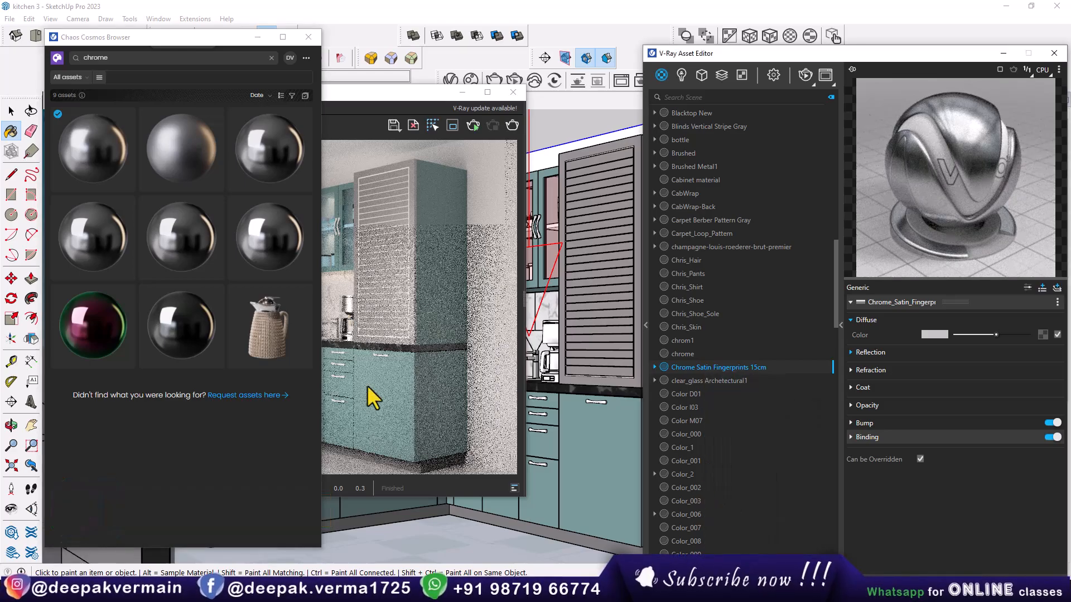
Replace the handles' chrom1 material throughout the scene with the marked chrome and close the Cosmos browser
{"action": "left_click", "coordinate": [603, 407], "text": "alt"}
{"action": "right_click", "coordinate": [678, 340]}
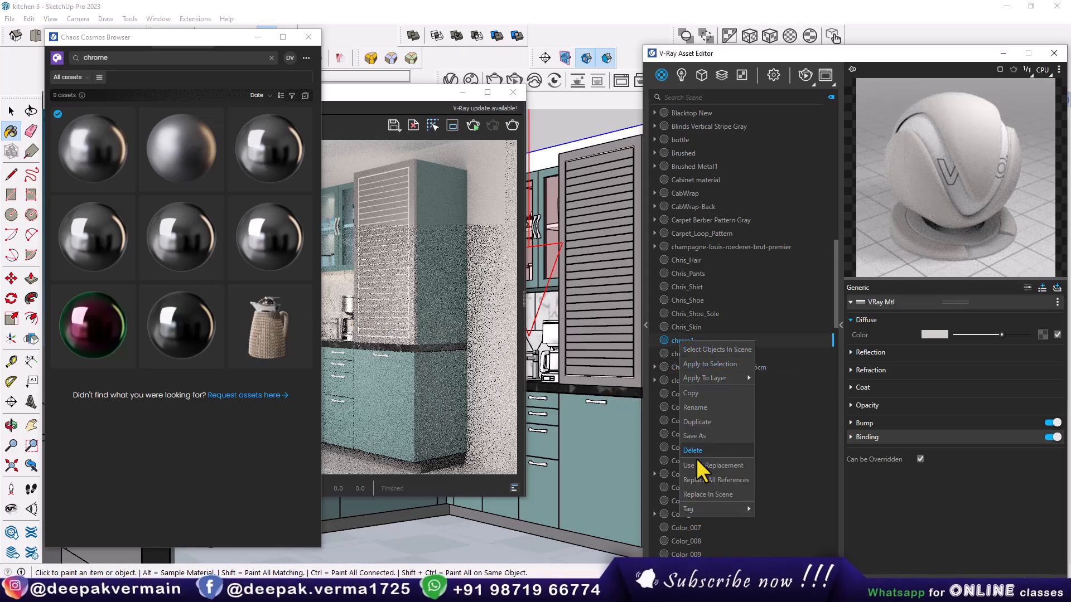
{"action": "left_click", "coordinate": [703, 495]}
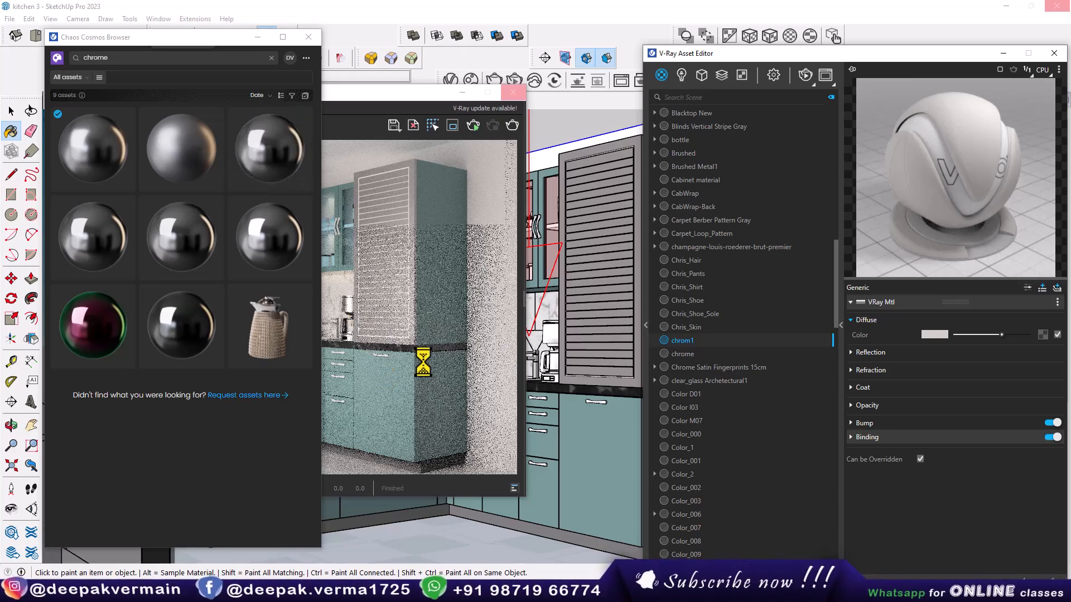
{"action": "left_click", "coordinate": [309, 37]}
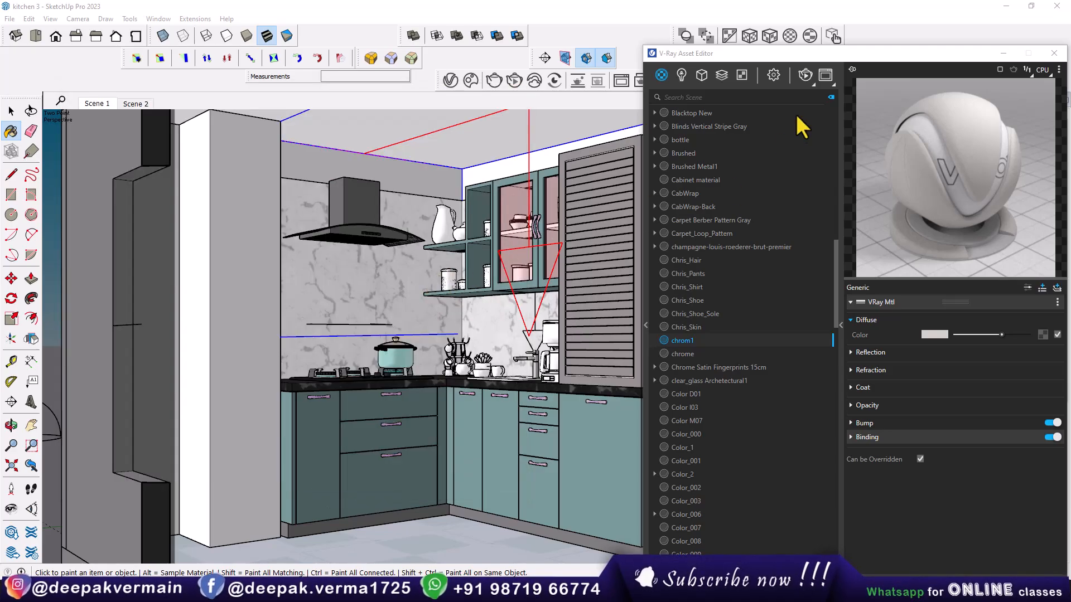
Set the render quality to Medium+ and the output image width to 1200 at the 4:3 ratio
{"action": "left_click", "coordinate": [774, 75]}
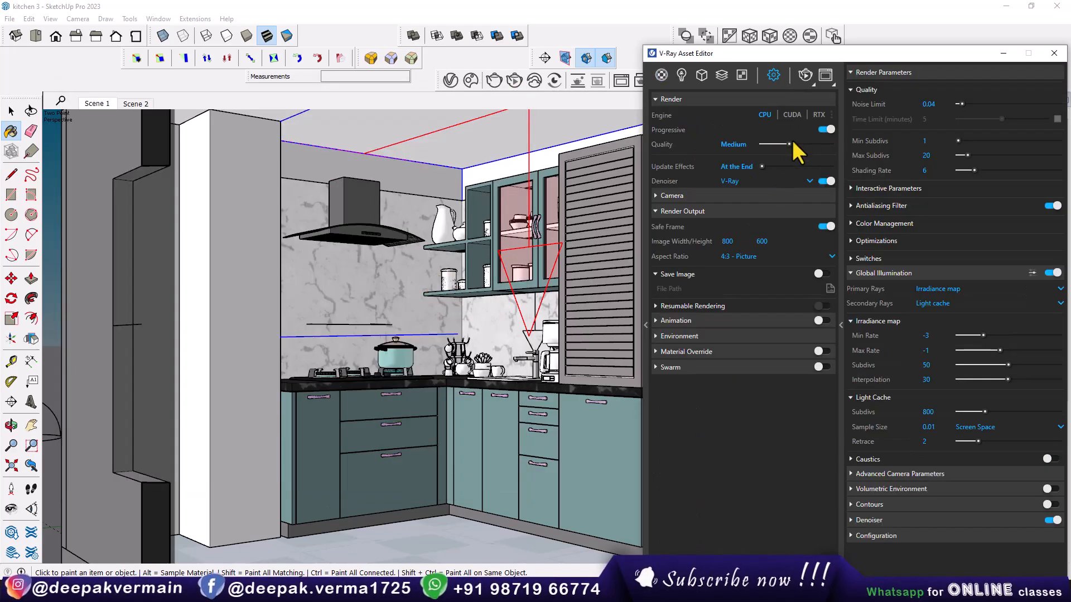
{"action": "left_click_drag", "start_coordinate": [789, 144], "coordinate": [802, 144]}
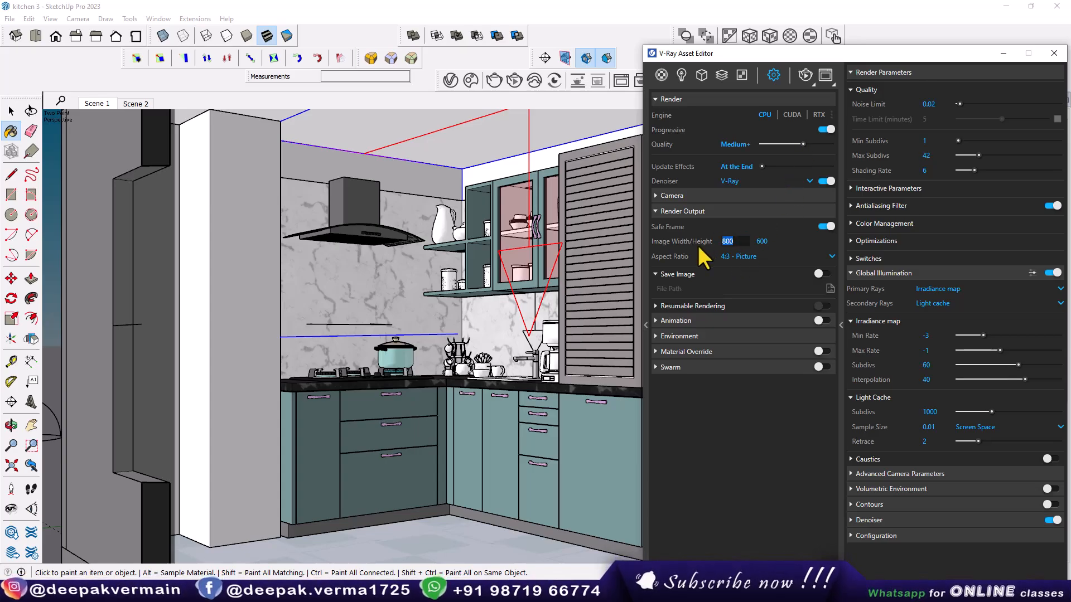
{"action": "type", "text": "1200"}
{"action": "key", "text": "Return"}
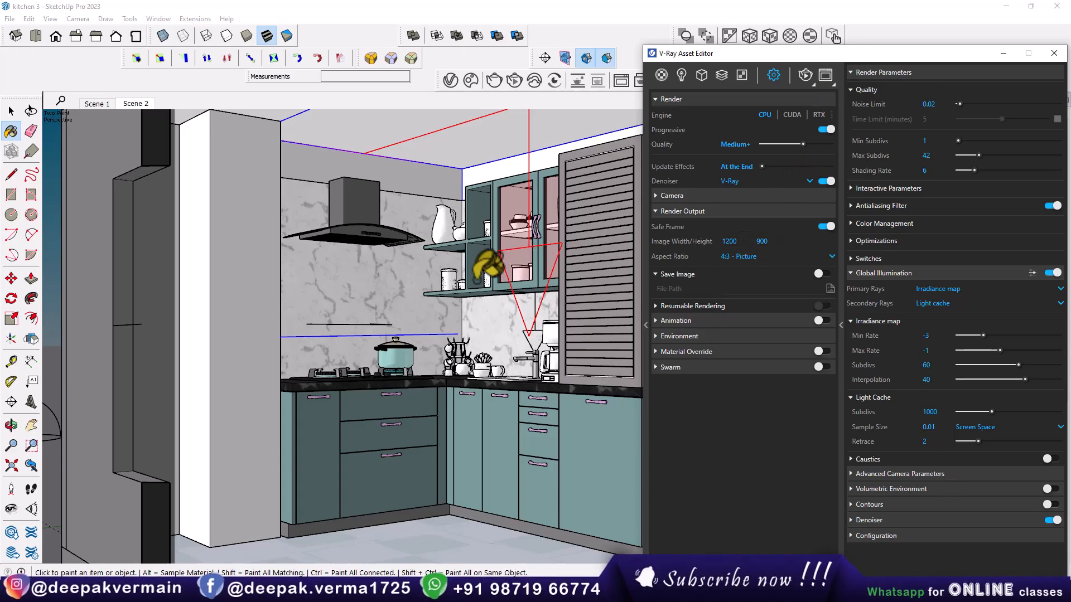
{"action": "left_click", "coordinate": [745, 242]}
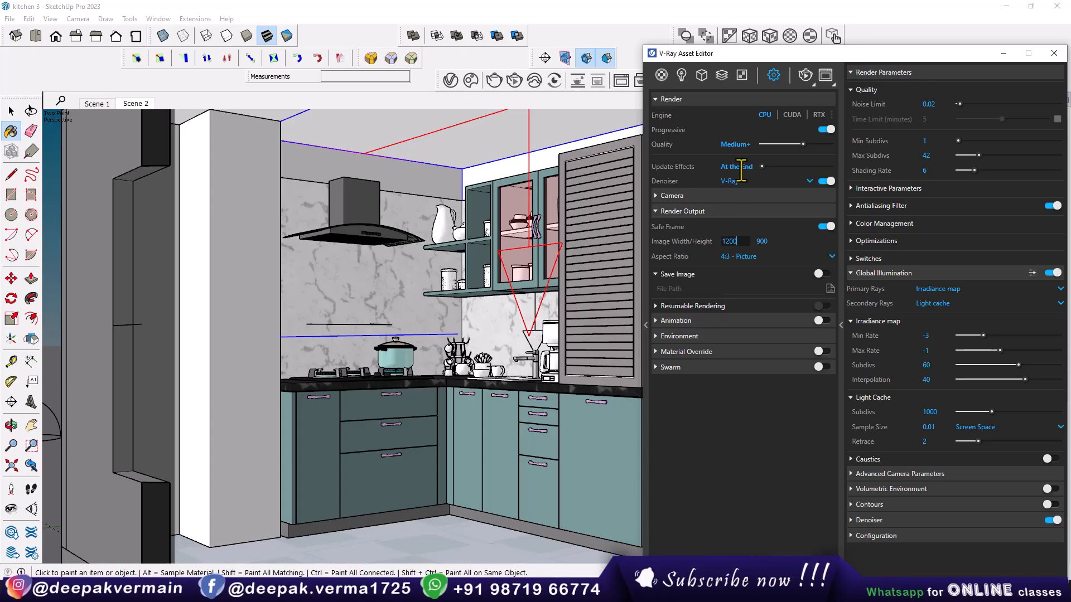
Open the render history in the frame buffer and set the 1200x900 kitchen render as A against the previous 800x600 render as B
{"action": "left_click", "coordinate": [825, 75]}
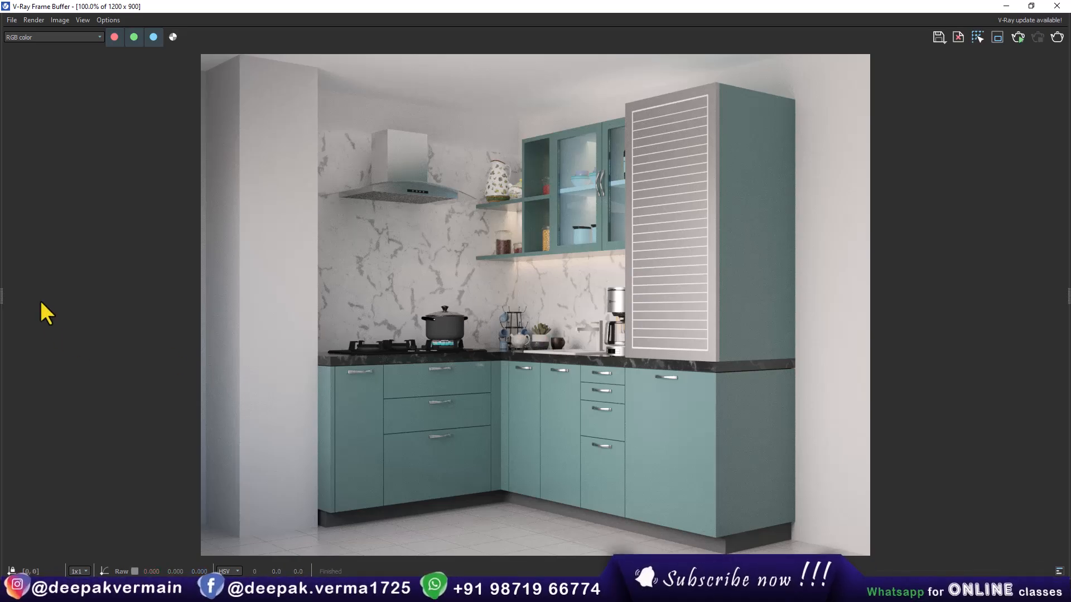
{"action": "left_click_drag", "start_coordinate": [3, 298], "coordinate": [168, 321]}
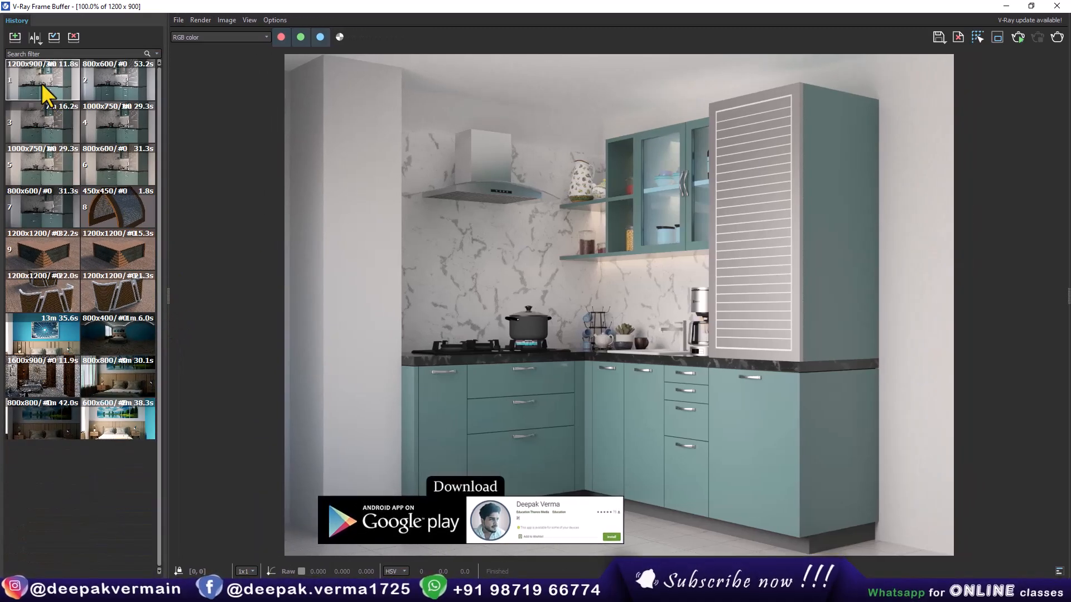
{"action": "left_click", "coordinate": [34, 37]}
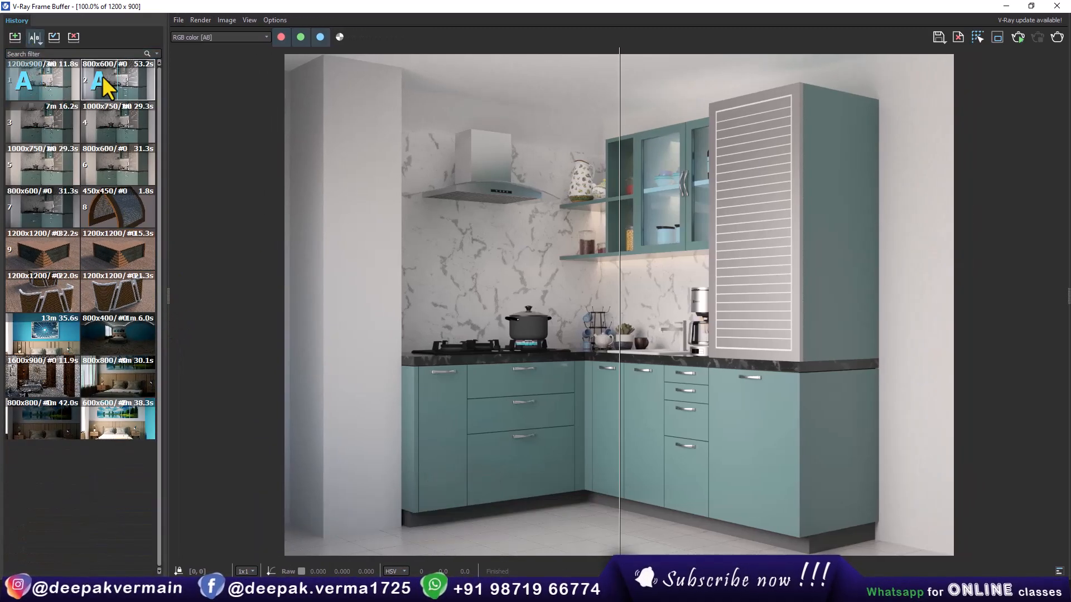
{"action": "left_click", "coordinate": [137, 80]}
Sweep the A/B divider across the kitchen and inspect the cabinet glass, handles and shutter up close to compare both renders
{"action": "left_click_drag", "start_coordinate": [620, 272], "coordinate": [307, 282]}
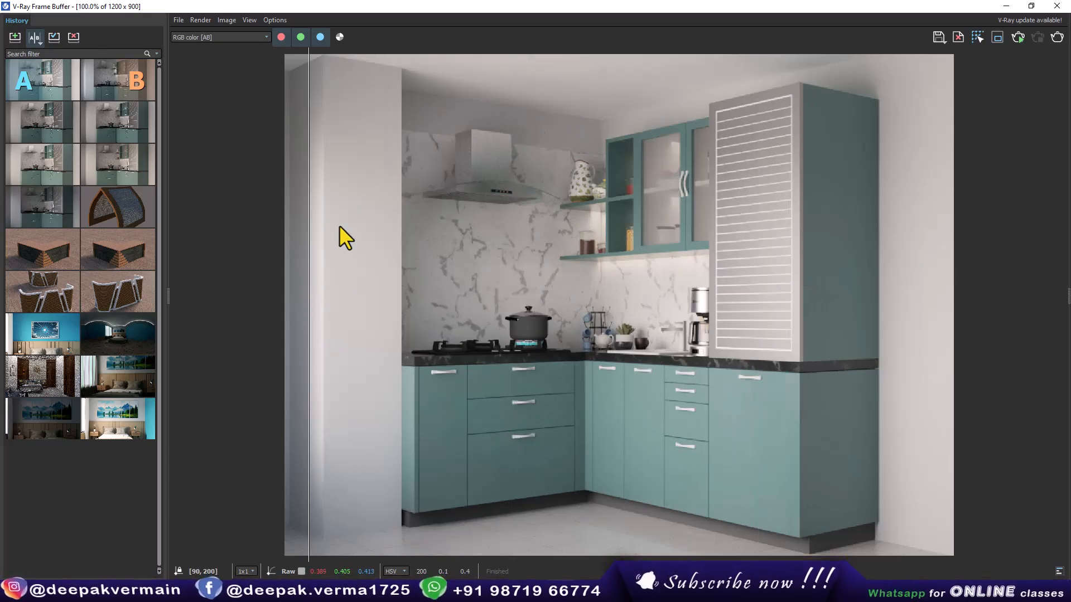
{"action": "left_click_drag", "start_coordinate": [308, 220], "coordinate": [795, 134]}
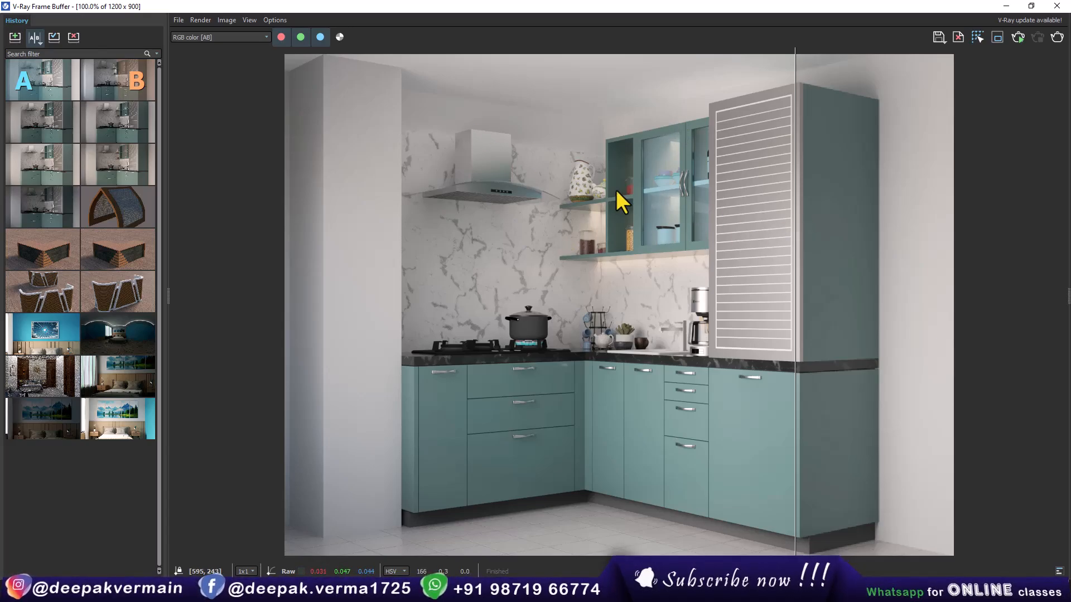
{"action": "scroll", "coordinate": [602, 191], "scroll_direction": "up", "scroll_amount": 2}
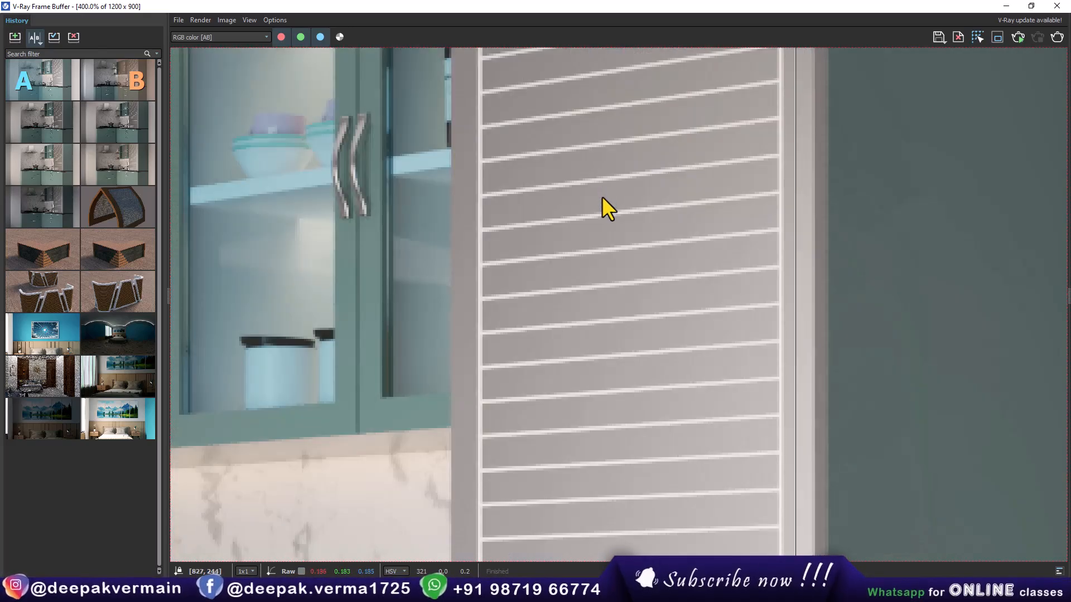
{"action": "scroll", "coordinate": [590, 243], "scroll_direction": "down", "scroll_amount": 2}
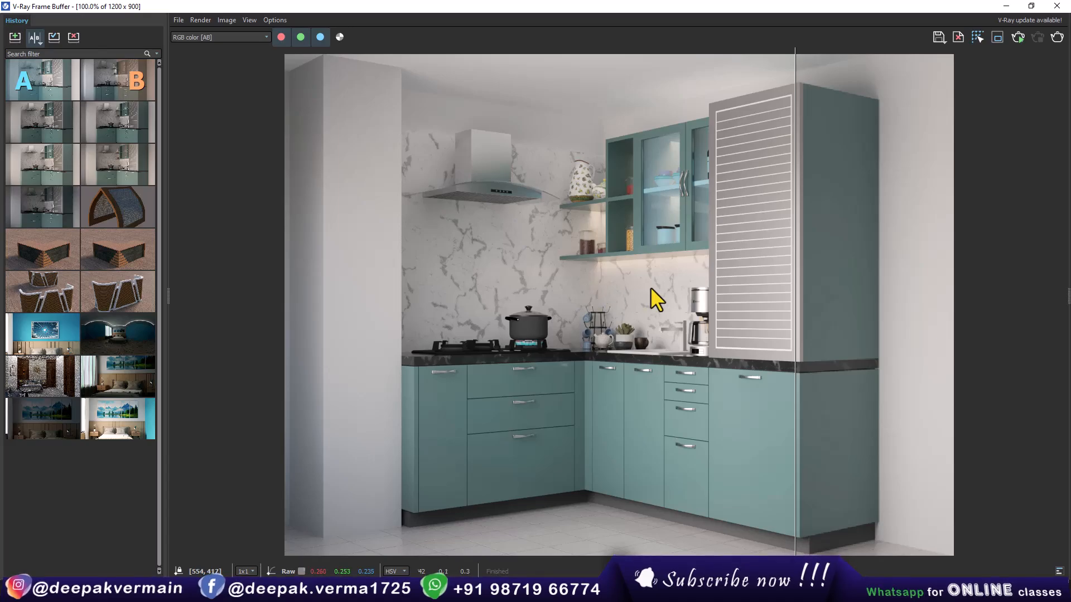
{"action": "left_click_drag", "start_coordinate": [806, 304], "coordinate": [724, 308]}
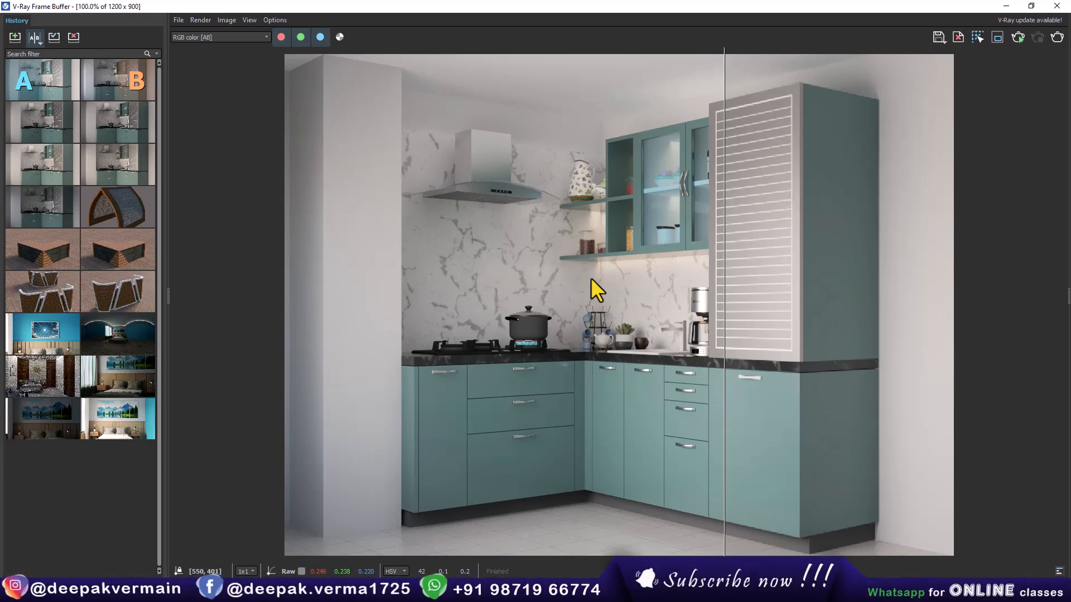
{"action": "left_click_drag", "start_coordinate": [728, 243], "coordinate": [926, 256]}
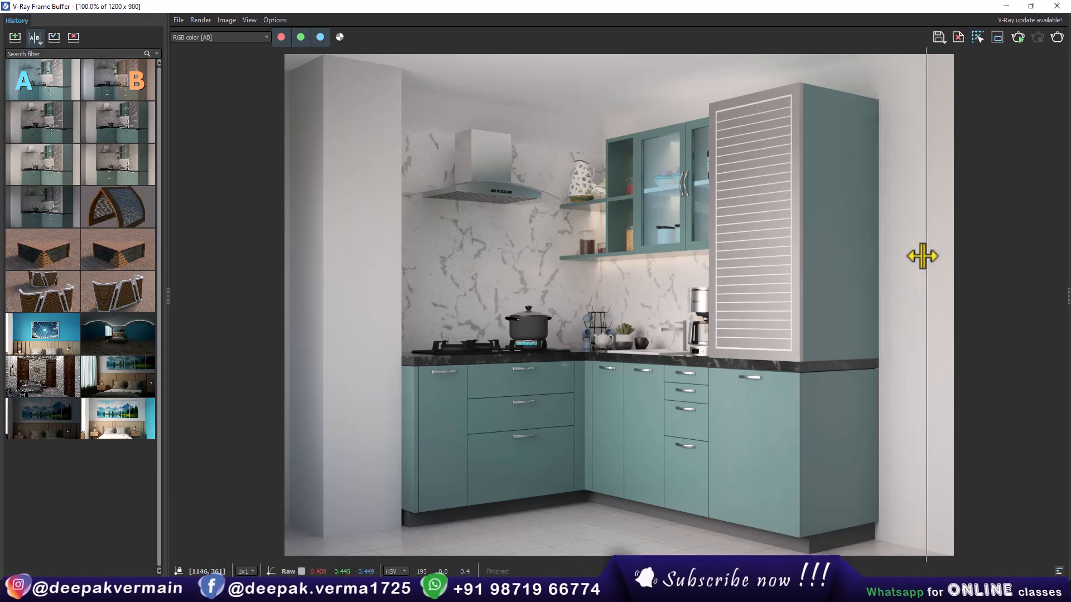